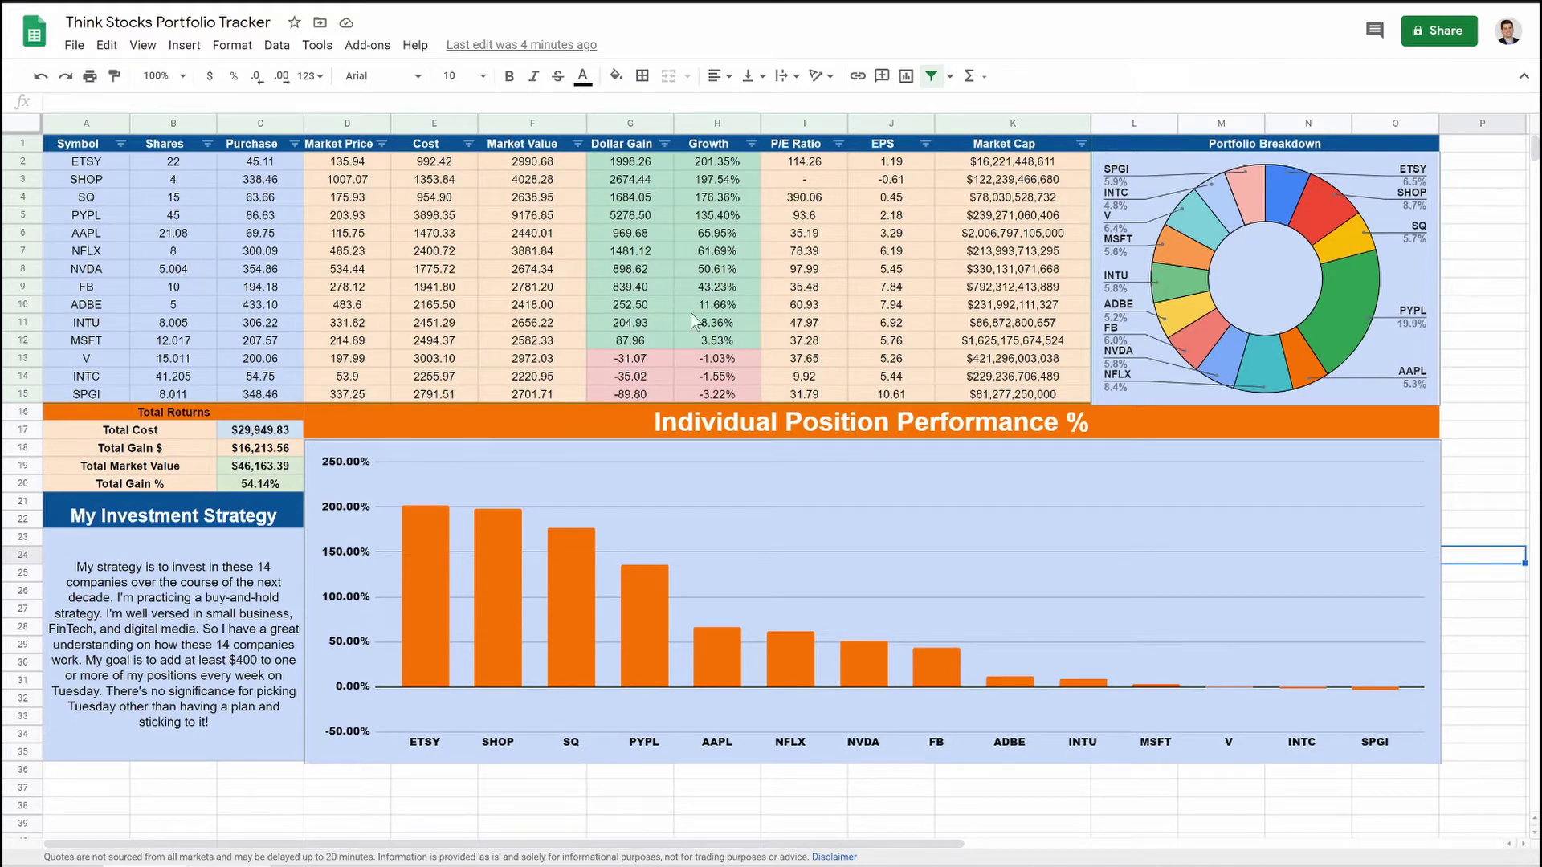
Step: Switch from the finished dashboard to the unformatted holdings sheet and enlarge the browser zoom
{"action": "left_click_drag", "start_coordinate": [633, 163], "coordinate": [721, 410]}
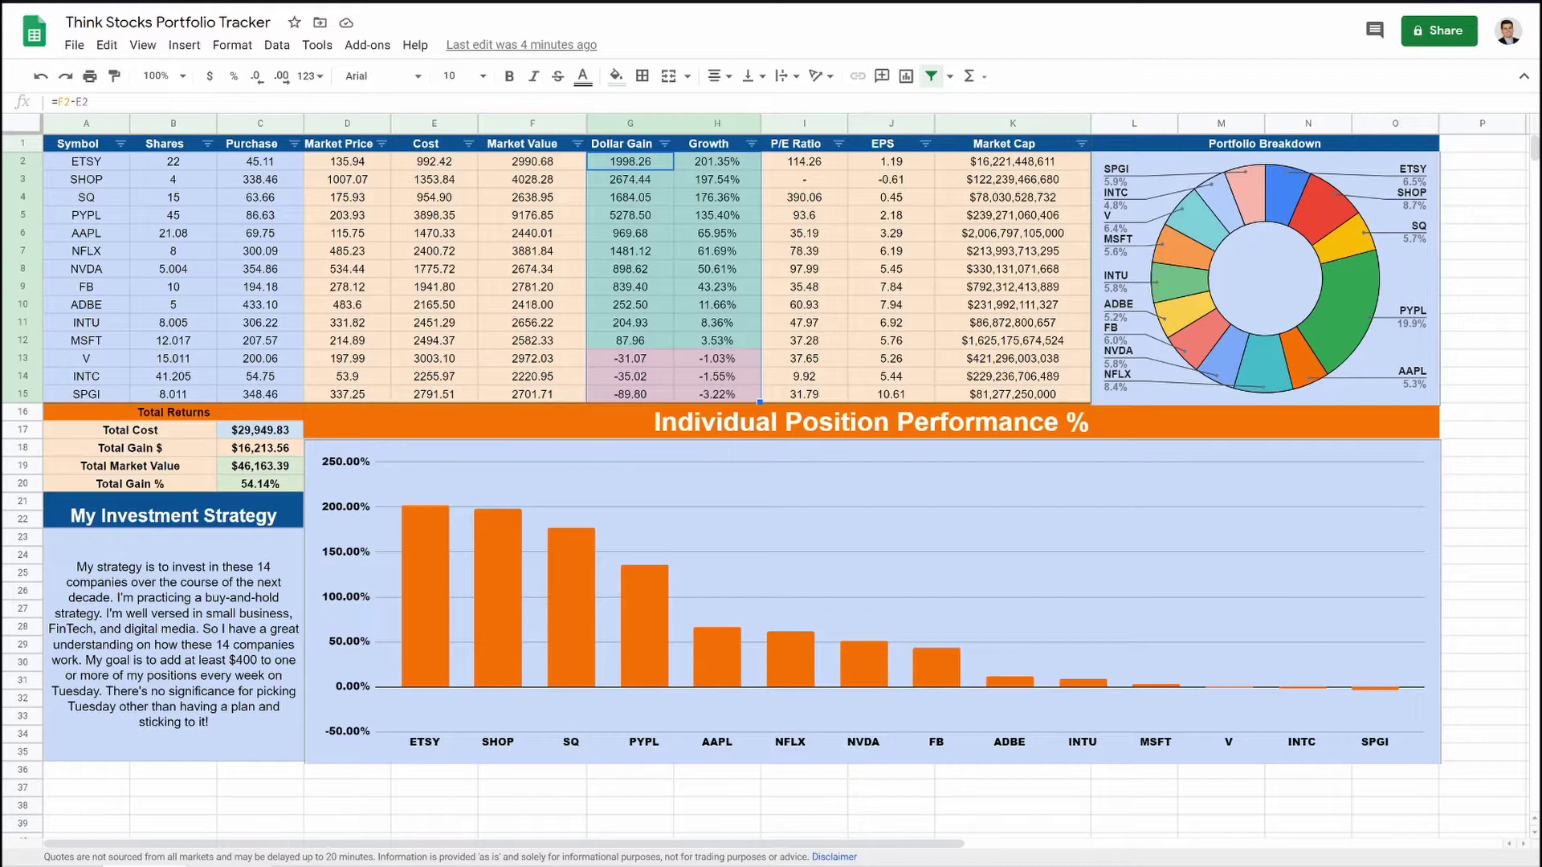
{"action": "key", "text": "ctrl+shift+Page_Down"}
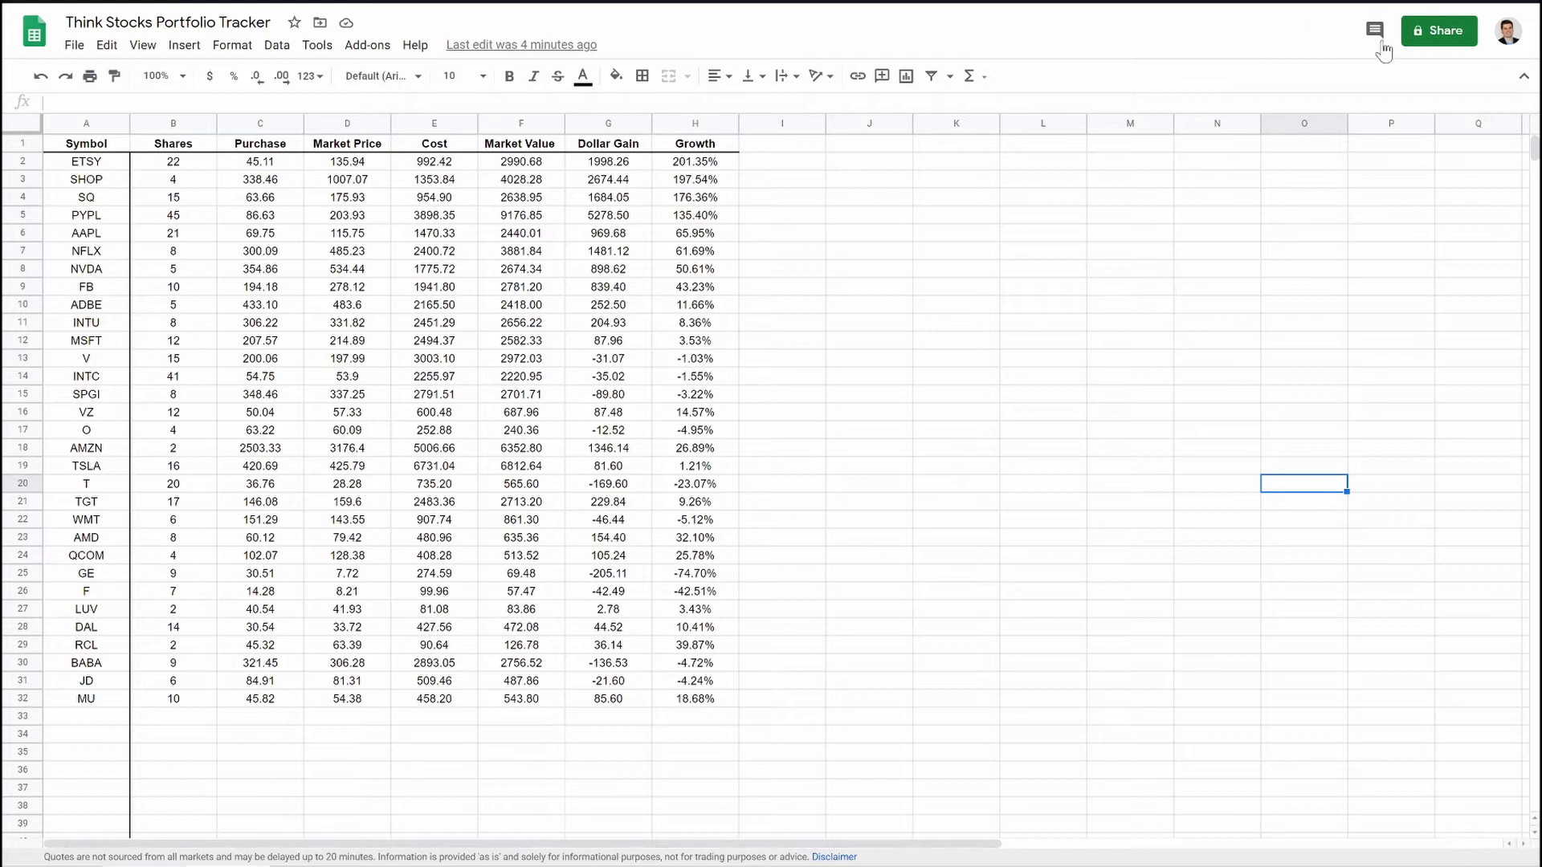
{"action": "left_click", "coordinate": [1517, 10]}
{"action": "left_click", "coordinate": [1456, 193]}
{"action": "left_click", "coordinate": [1456, 193]}
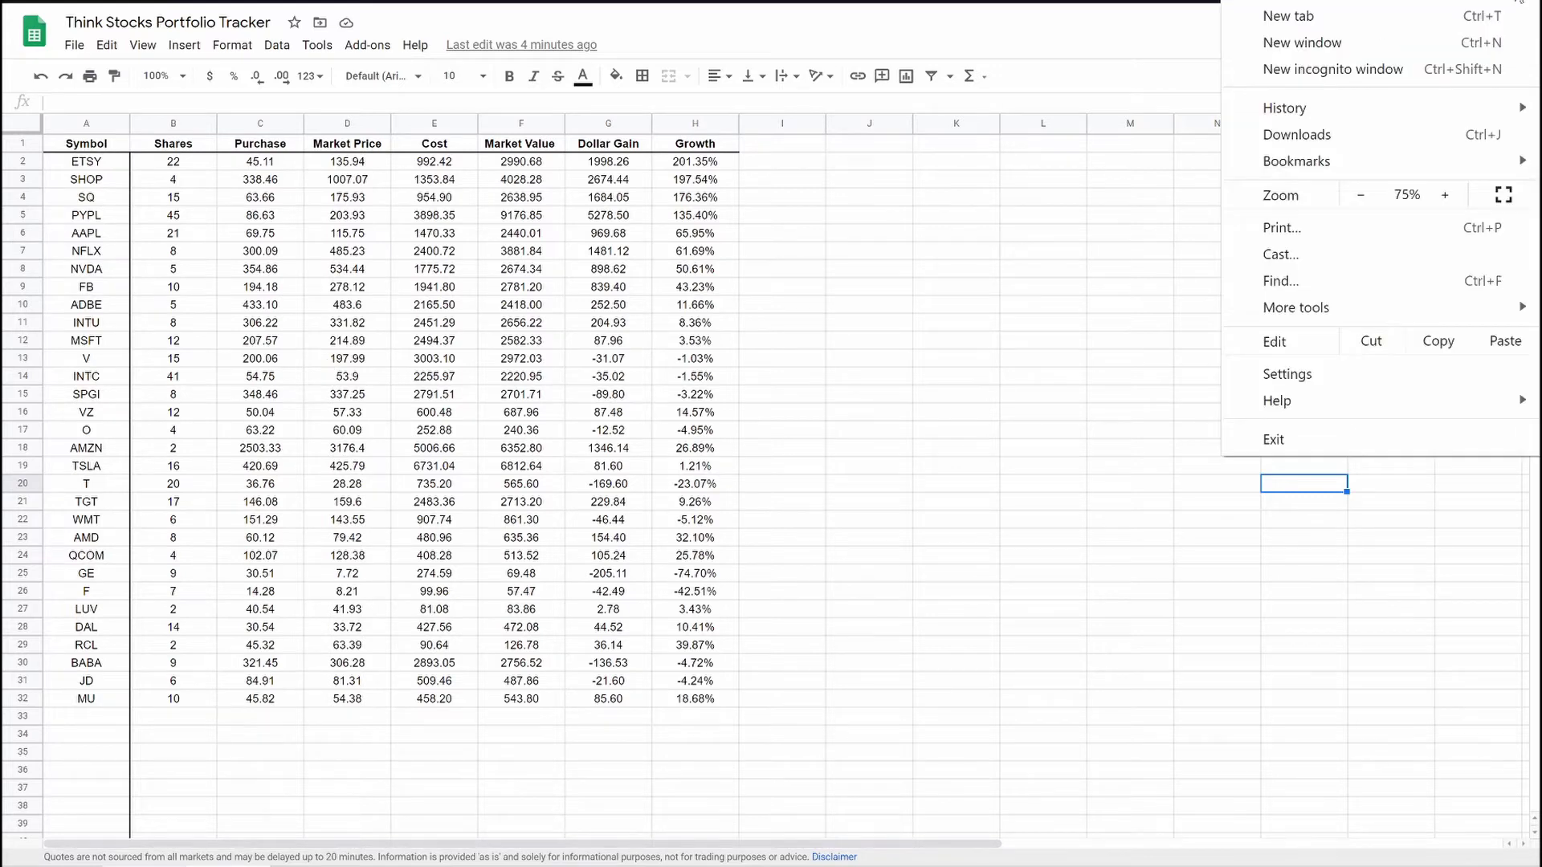
{"action": "left_click", "coordinate": [1159, 383]}
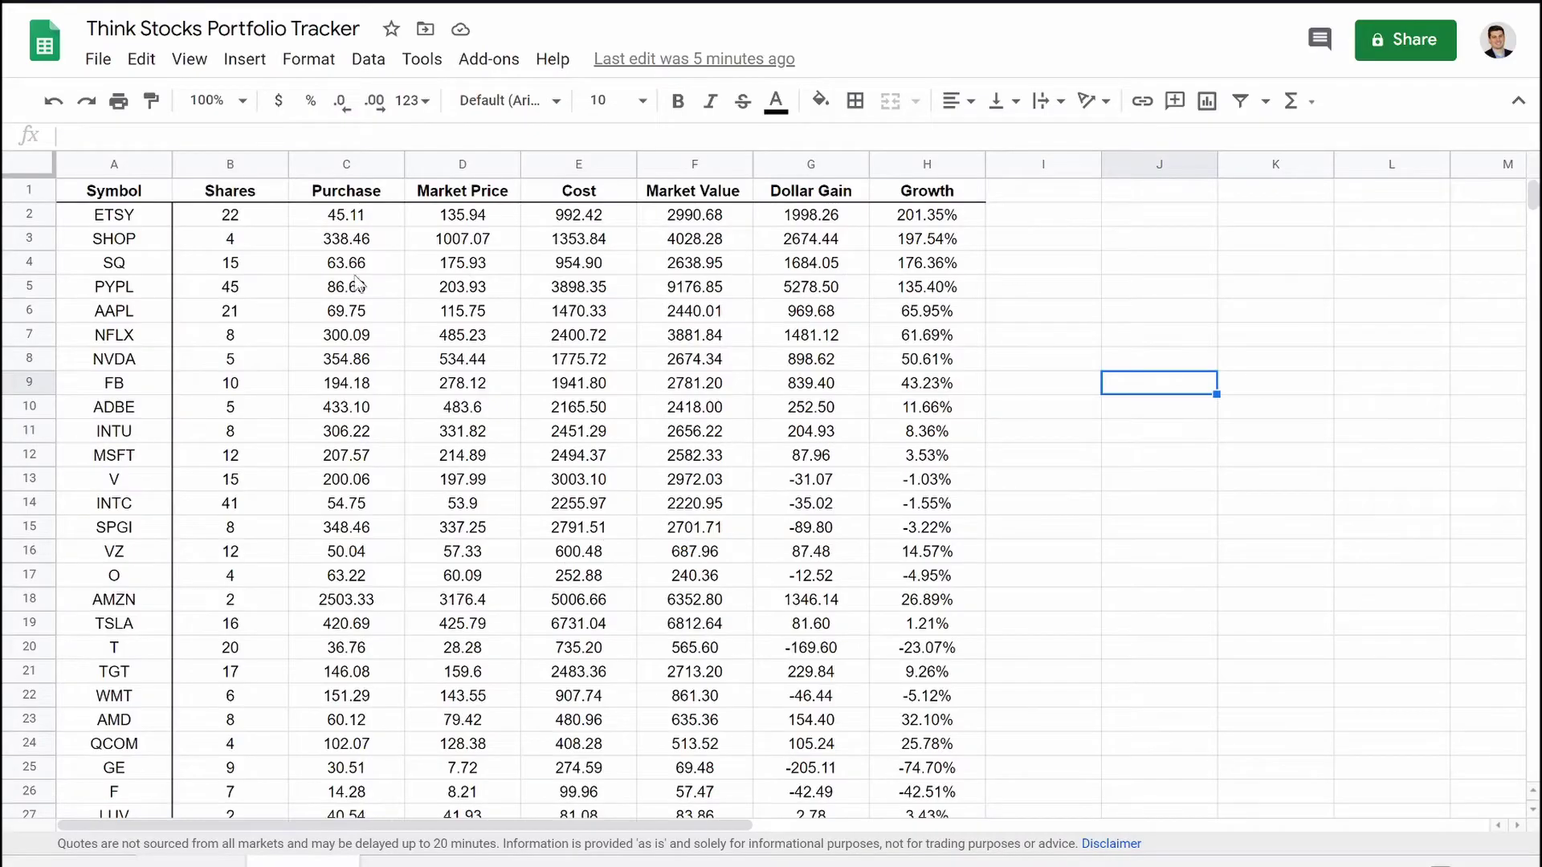
Step: Look through all the stock rows on the sheet, including the additional holdings from VZ down to MU
{"action": "scroll", "coordinate": [313, 363], "scroll_direction": "down", "scroll_amount": 5}
{"action": "scroll", "coordinate": [313, 363], "scroll_direction": "up", "scroll_amount": 5}
{"action": "scroll", "coordinate": [148, 705], "scroll_direction": "down", "scroll_amount": 1}
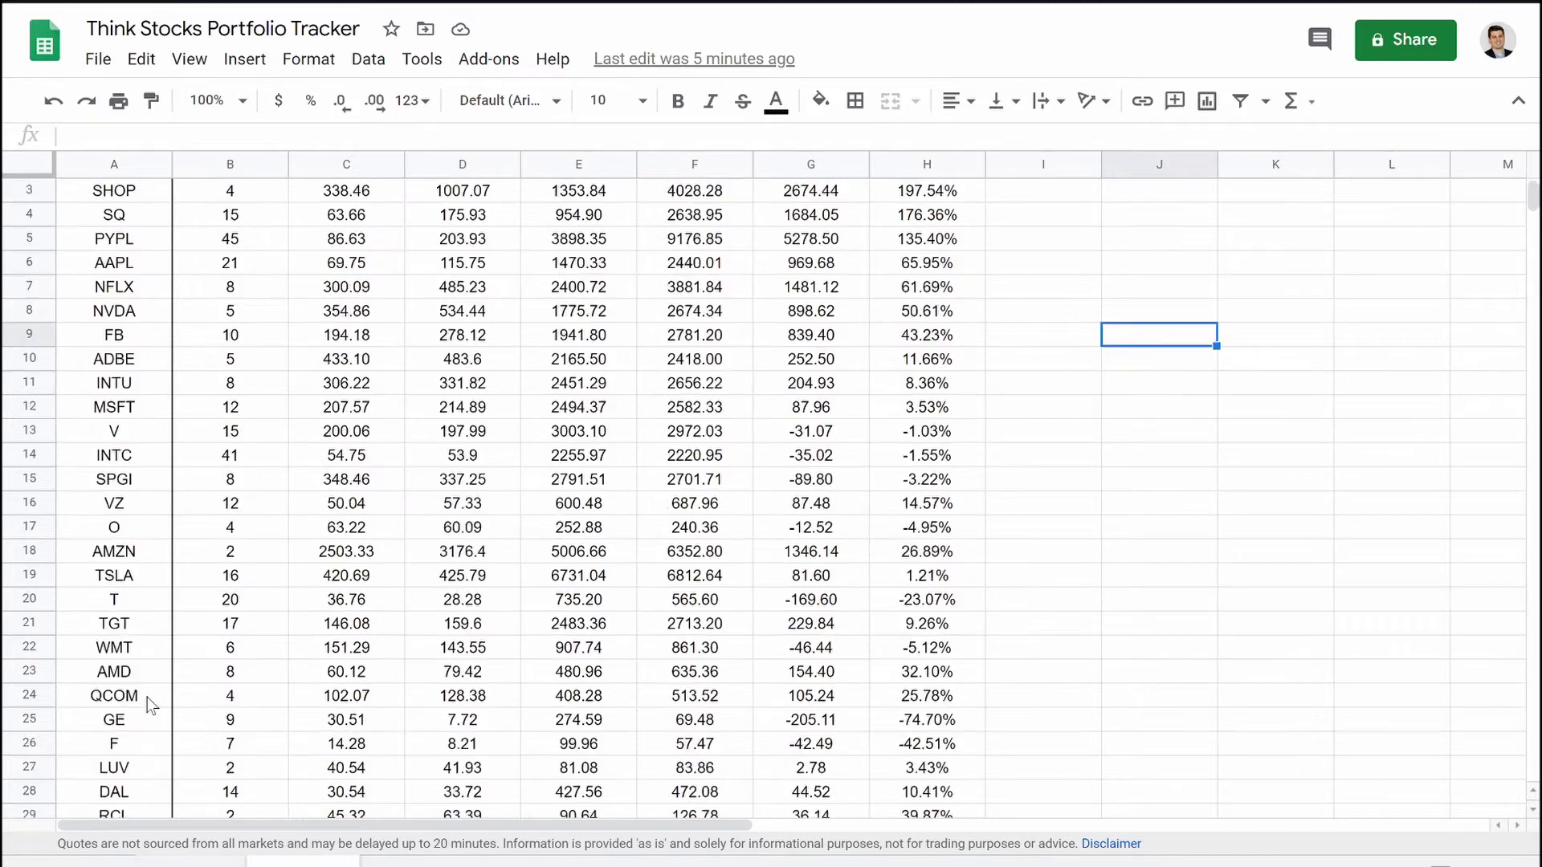
{"action": "scroll", "coordinate": [149, 705], "scroll_direction": "down", "scroll_amount": 2}
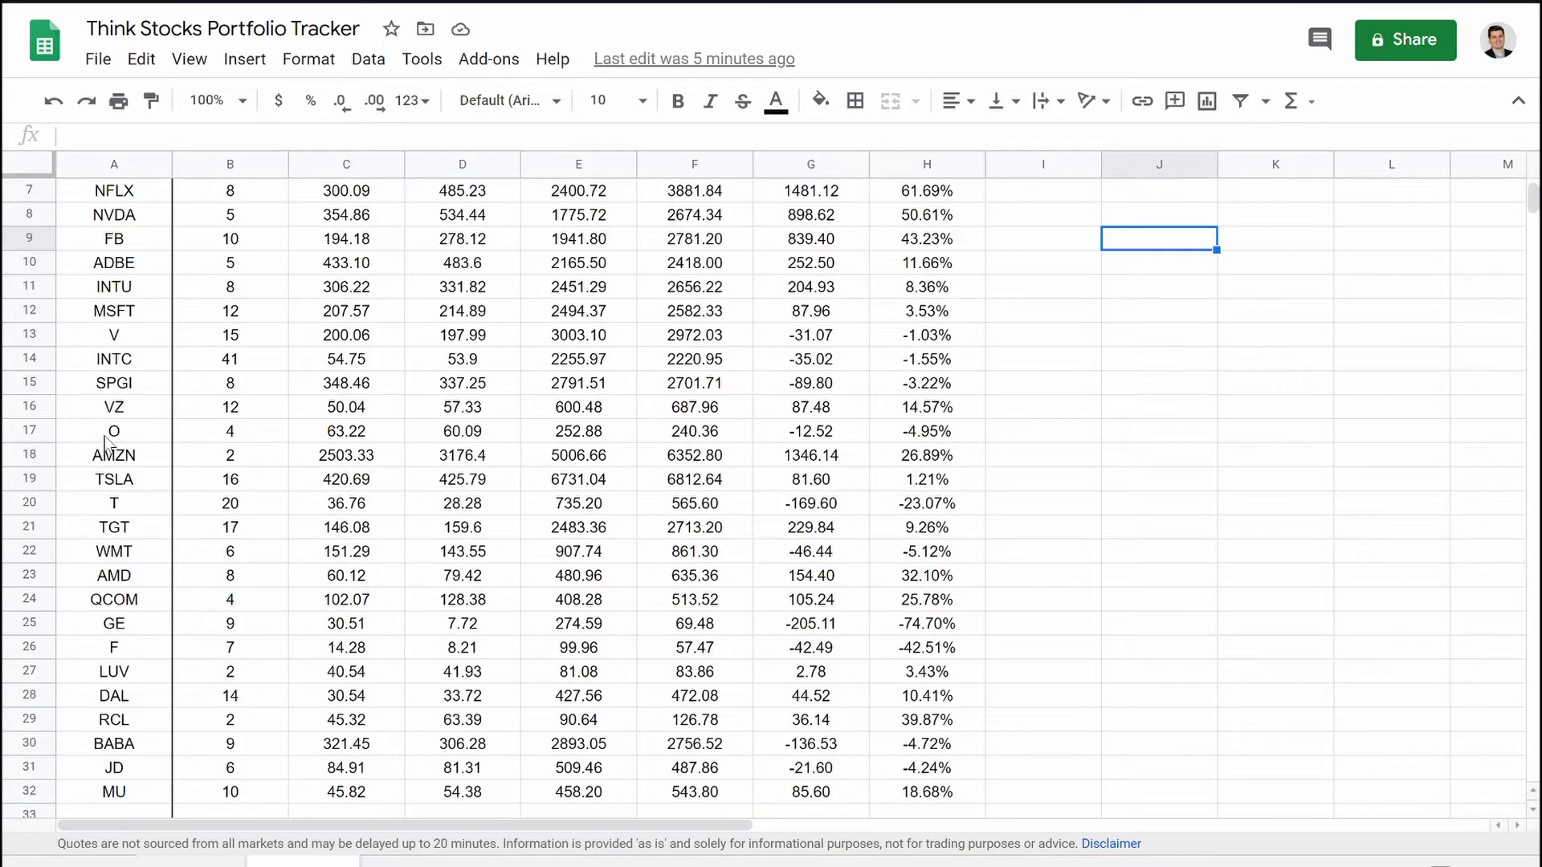
{"action": "left_click_drag", "start_coordinate": [112, 414], "coordinate": [957, 817]}
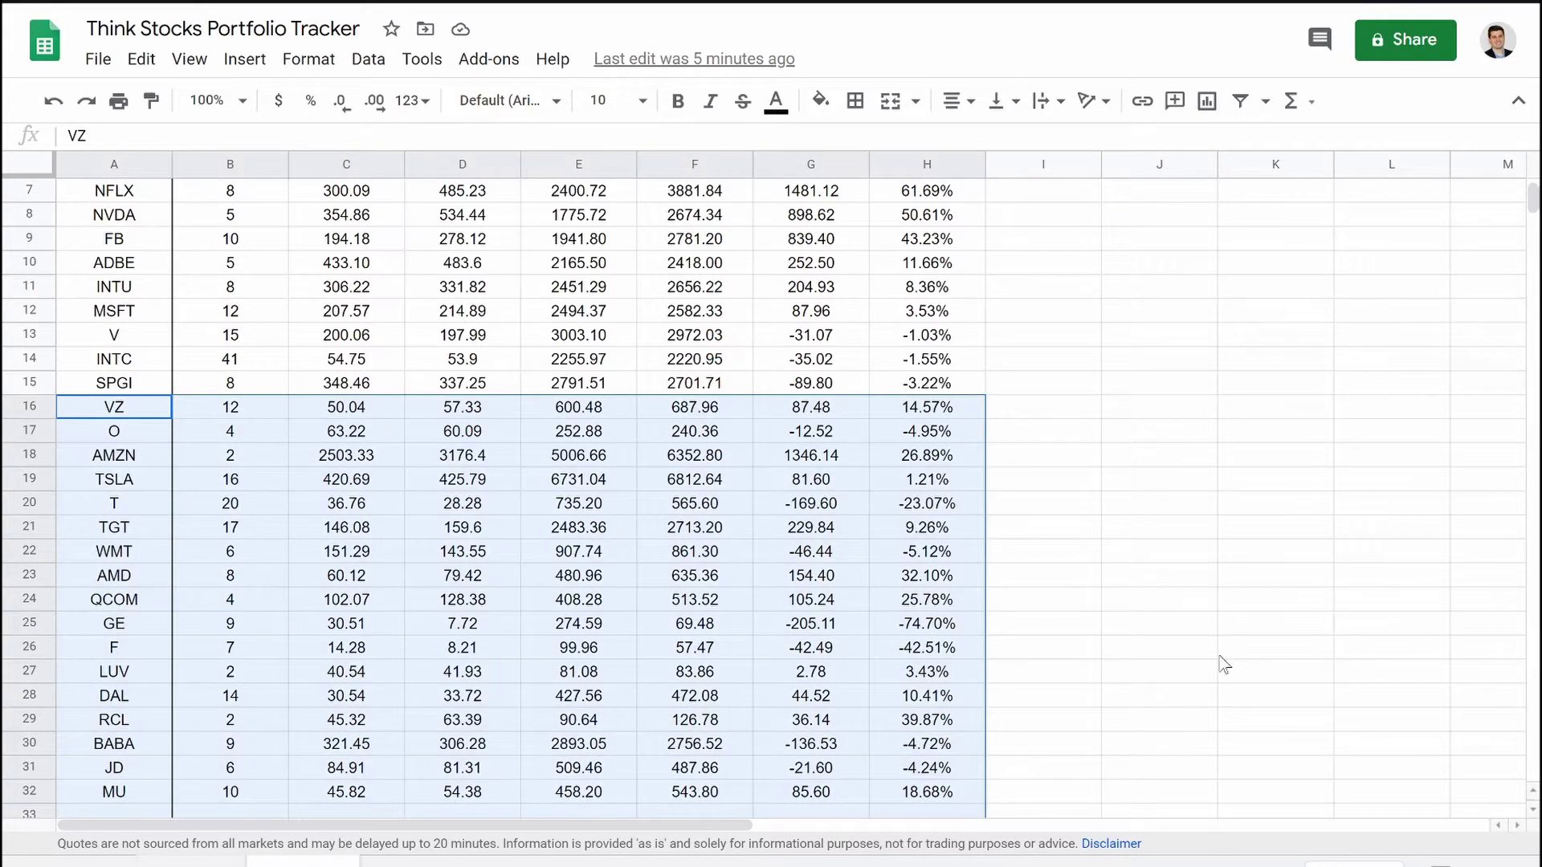
{"action": "left_click", "coordinate": [1222, 652]}
{"action": "scroll", "coordinate": [960, 580], "scroll_direction": "up", "scroll_amount": 2}
{"action": "scroll", "coordinate": [960, 578], "scroll_direction": "down", "scroll_amount": 3}
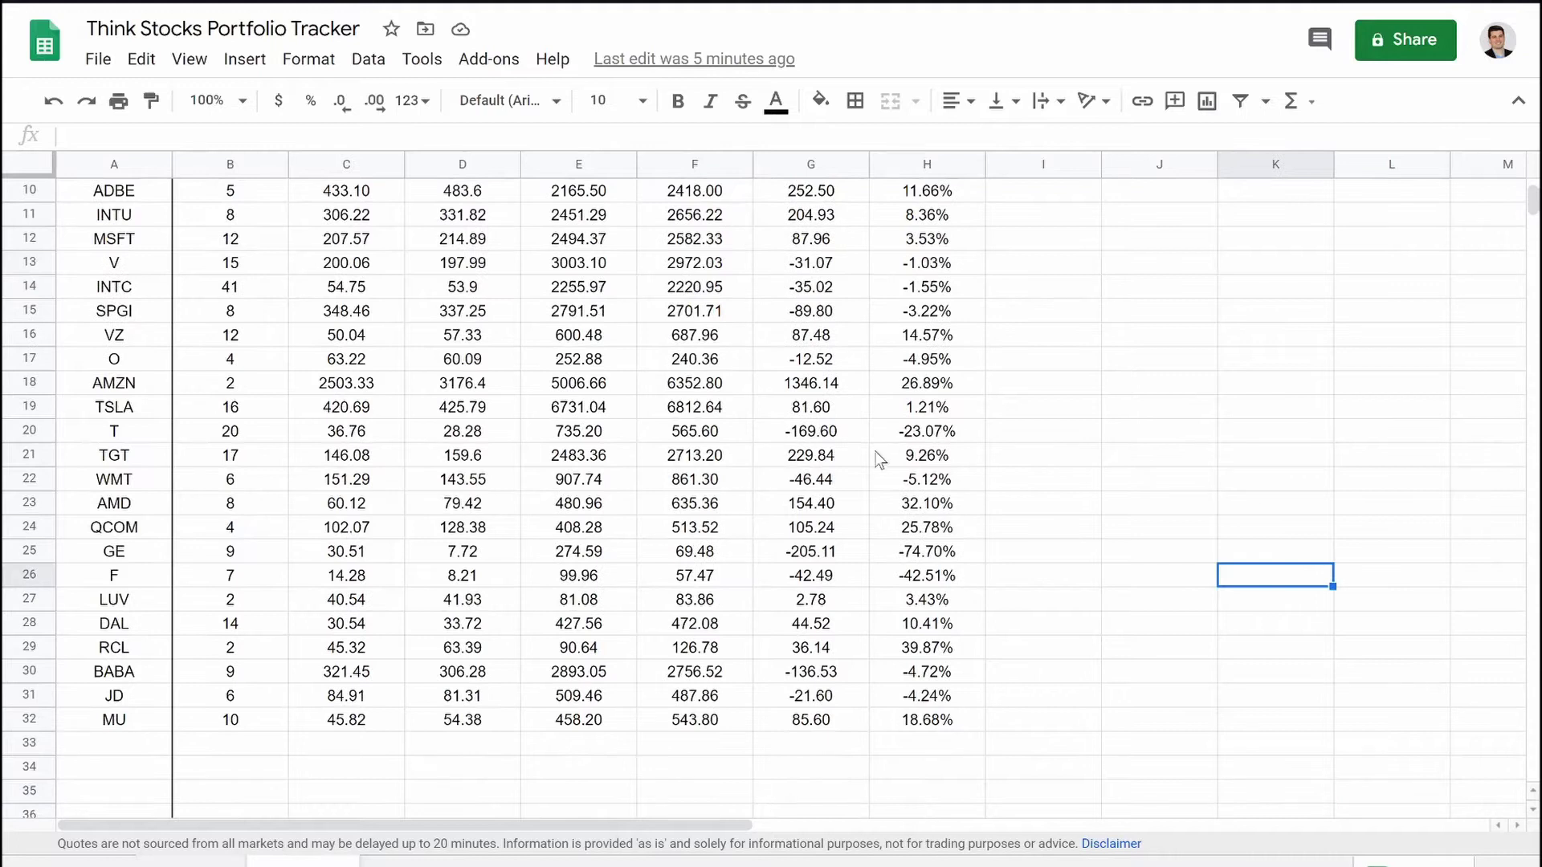
Step: Examine the Market Price formulas for ETSY and NVDA and compare the Purchase and Market Price columns down the list
{"action": "left_click", "coordinate": [559, 434]}
{"action": "scroll", "coordinate": [559, 436], "scroll_direction": "up", "scroll_amount": 3}
{"action": "scroll", "coordinate": [560, 436], "scroll_direction": "right", "scroll_amount": 2}
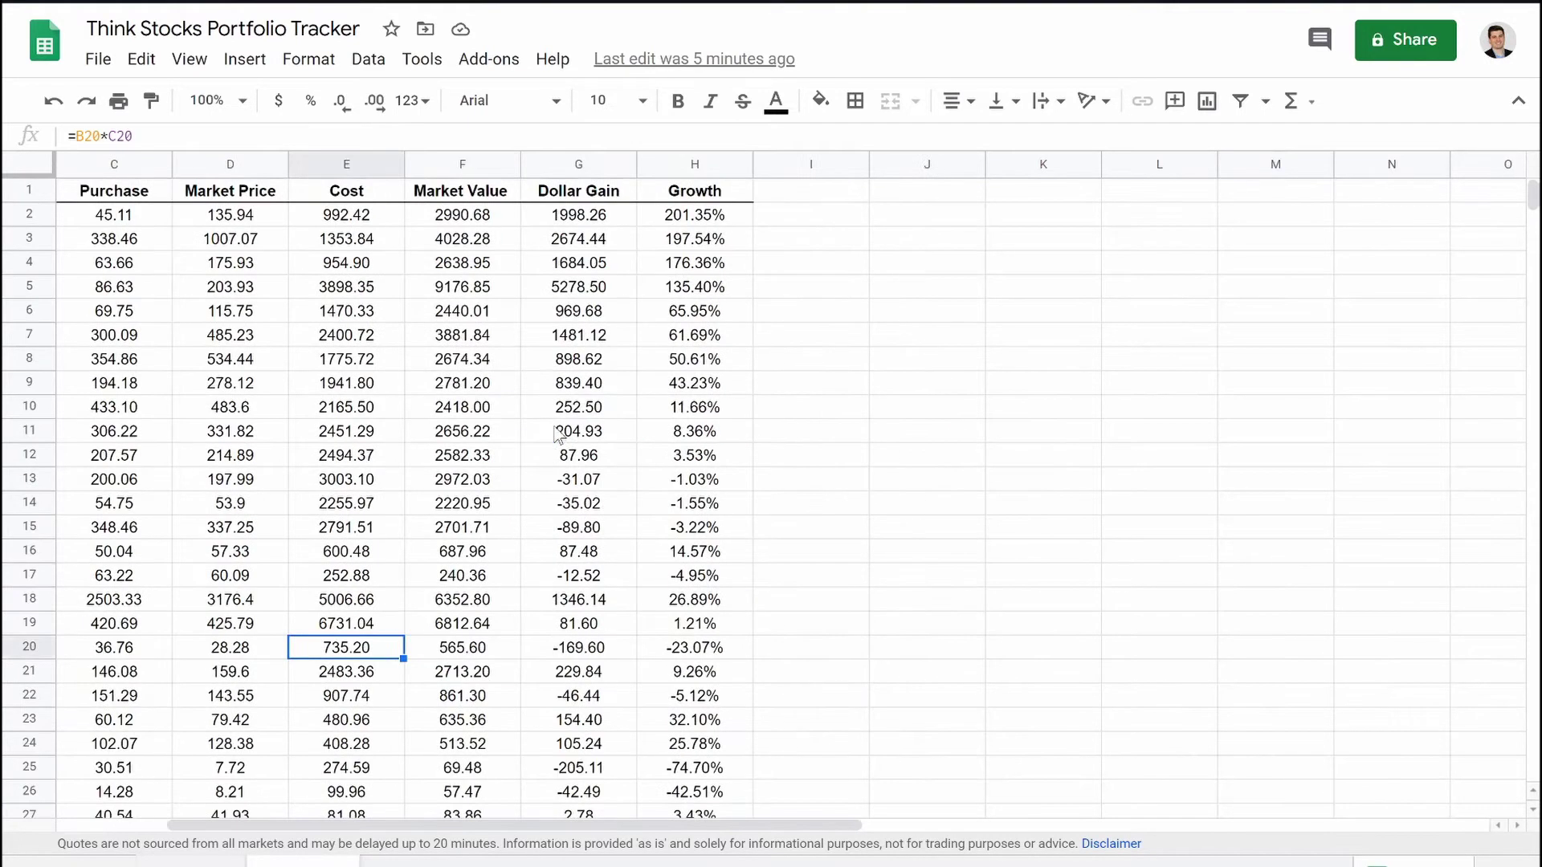
{"action": "scroll", "coordinate": [624, 458], "scroll_direction": "left", "scroll_amount": 2}
{"action": "left_click", "coordinate": [478, 231]}
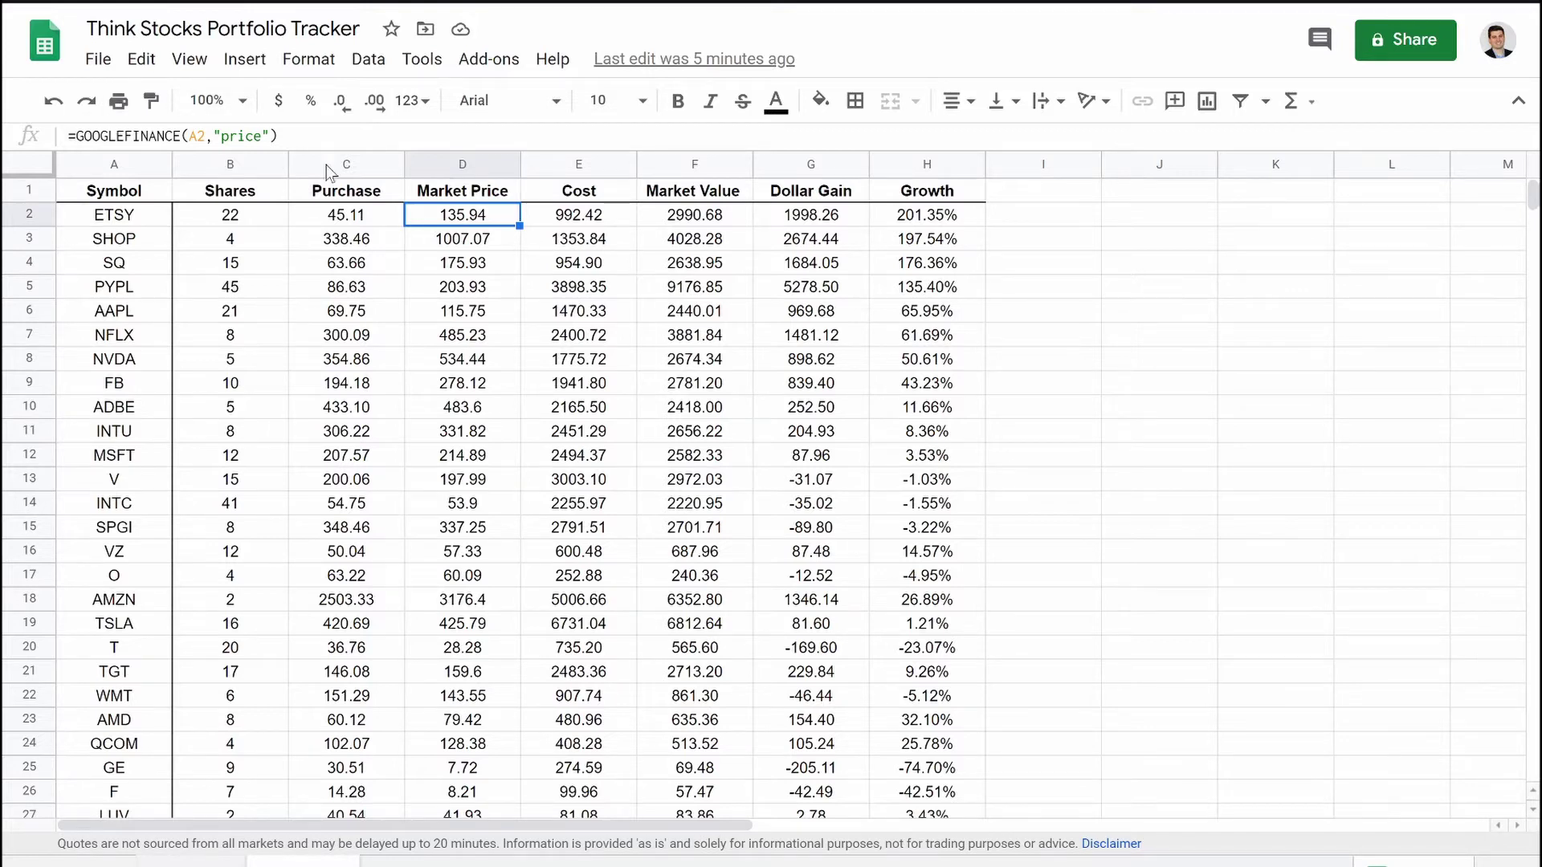
{"action": "scroll", "coordinate": [461, 485], "scroll_direction": "down", "scroll_amount": 2}
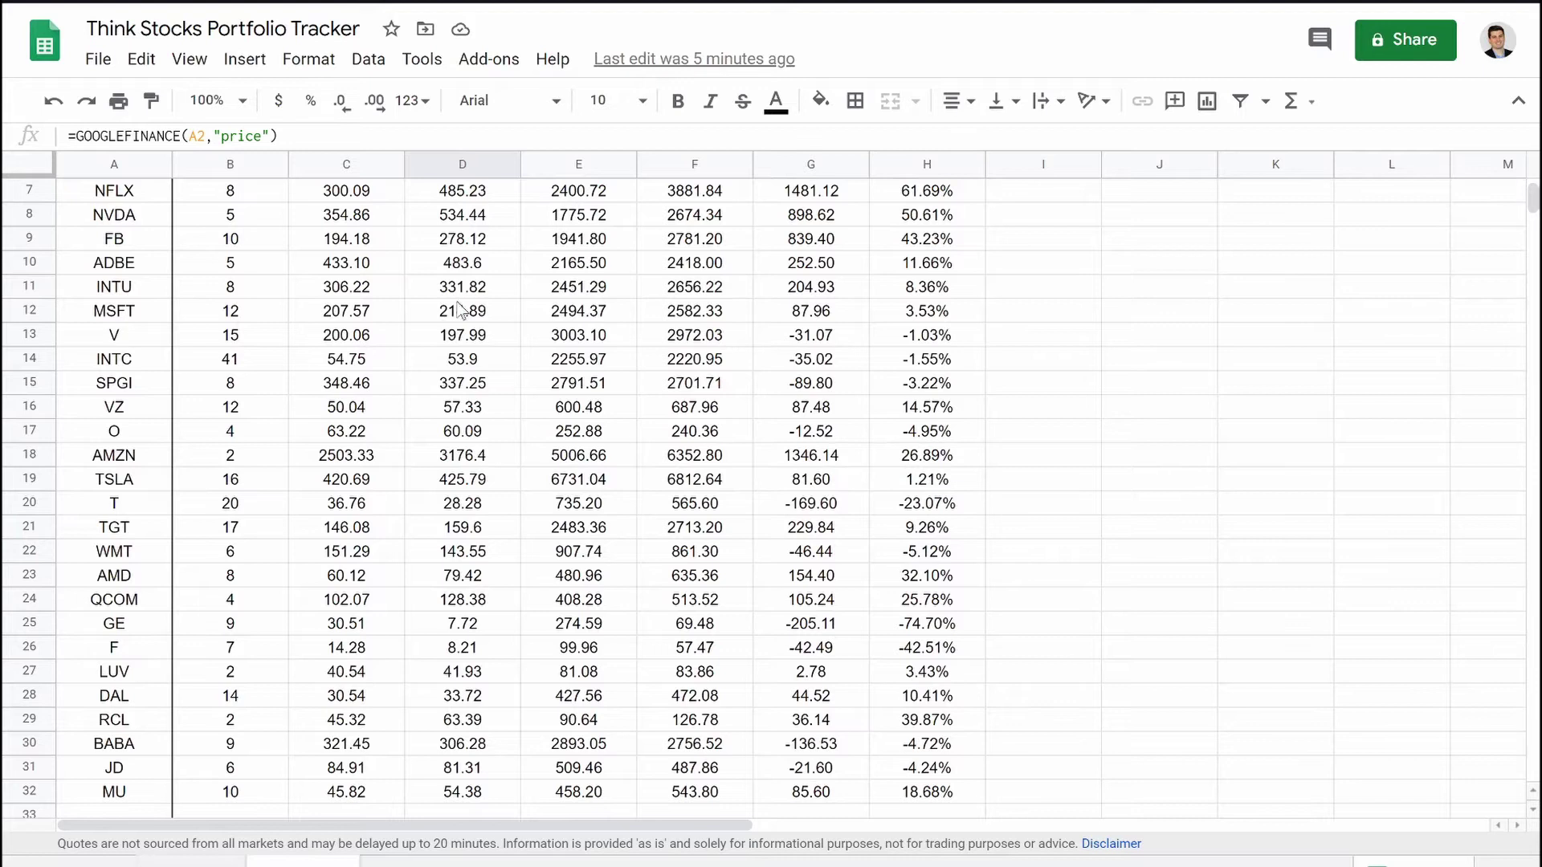
{"action": "left_click_drag", "start_coordinate": [353, 695], "coordinate": [345, 263]}
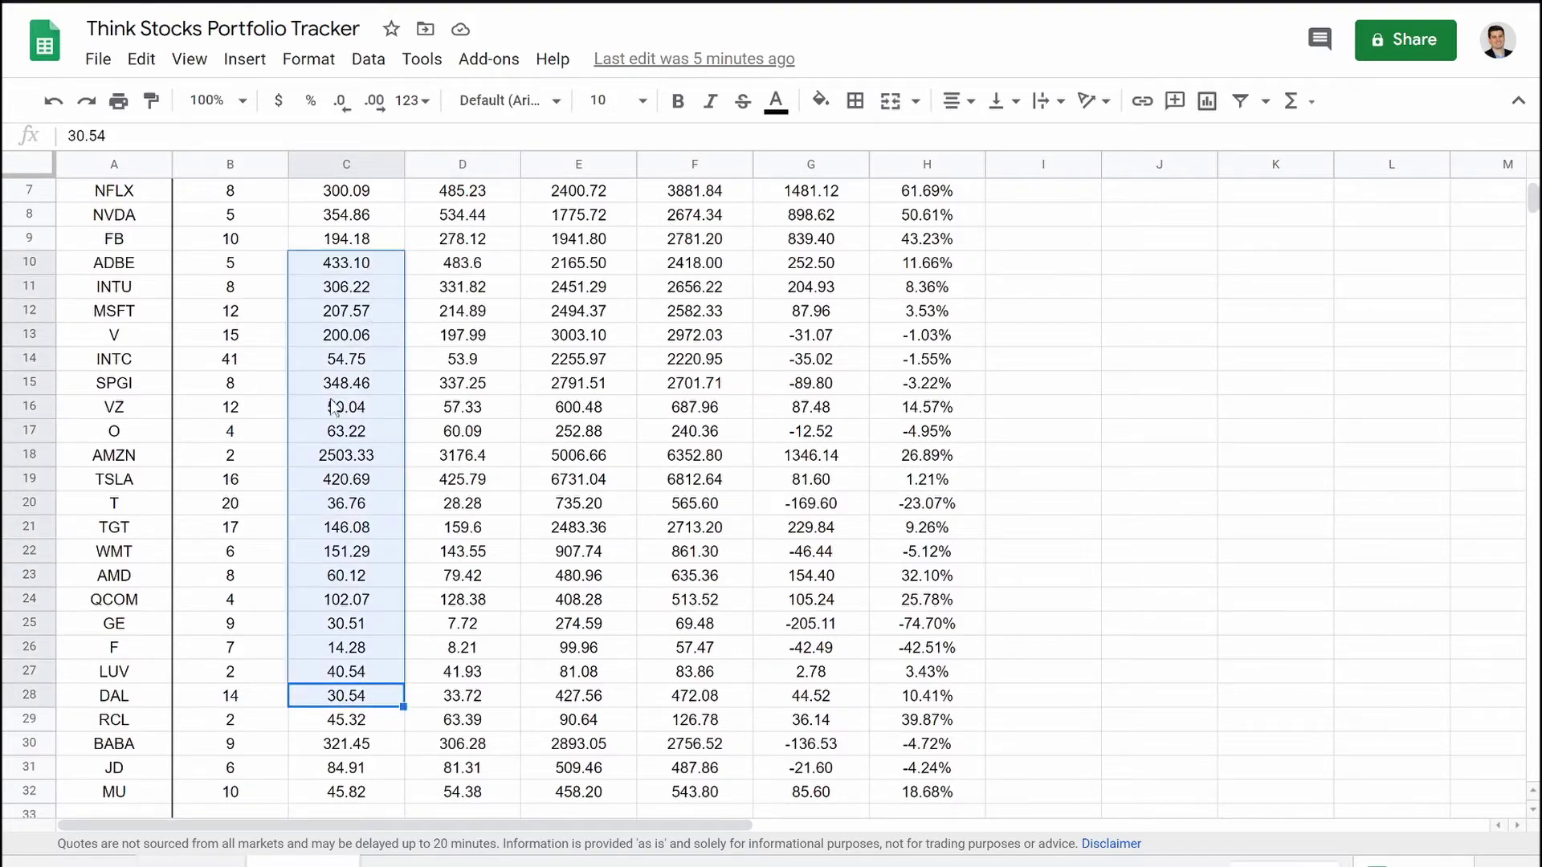
{"action": "scroll", "coordinate": [350, 273], "scroll_direction": "up", "scroll_amount": 2}
{"action": "left_click", "coordinate": [480, 363]}
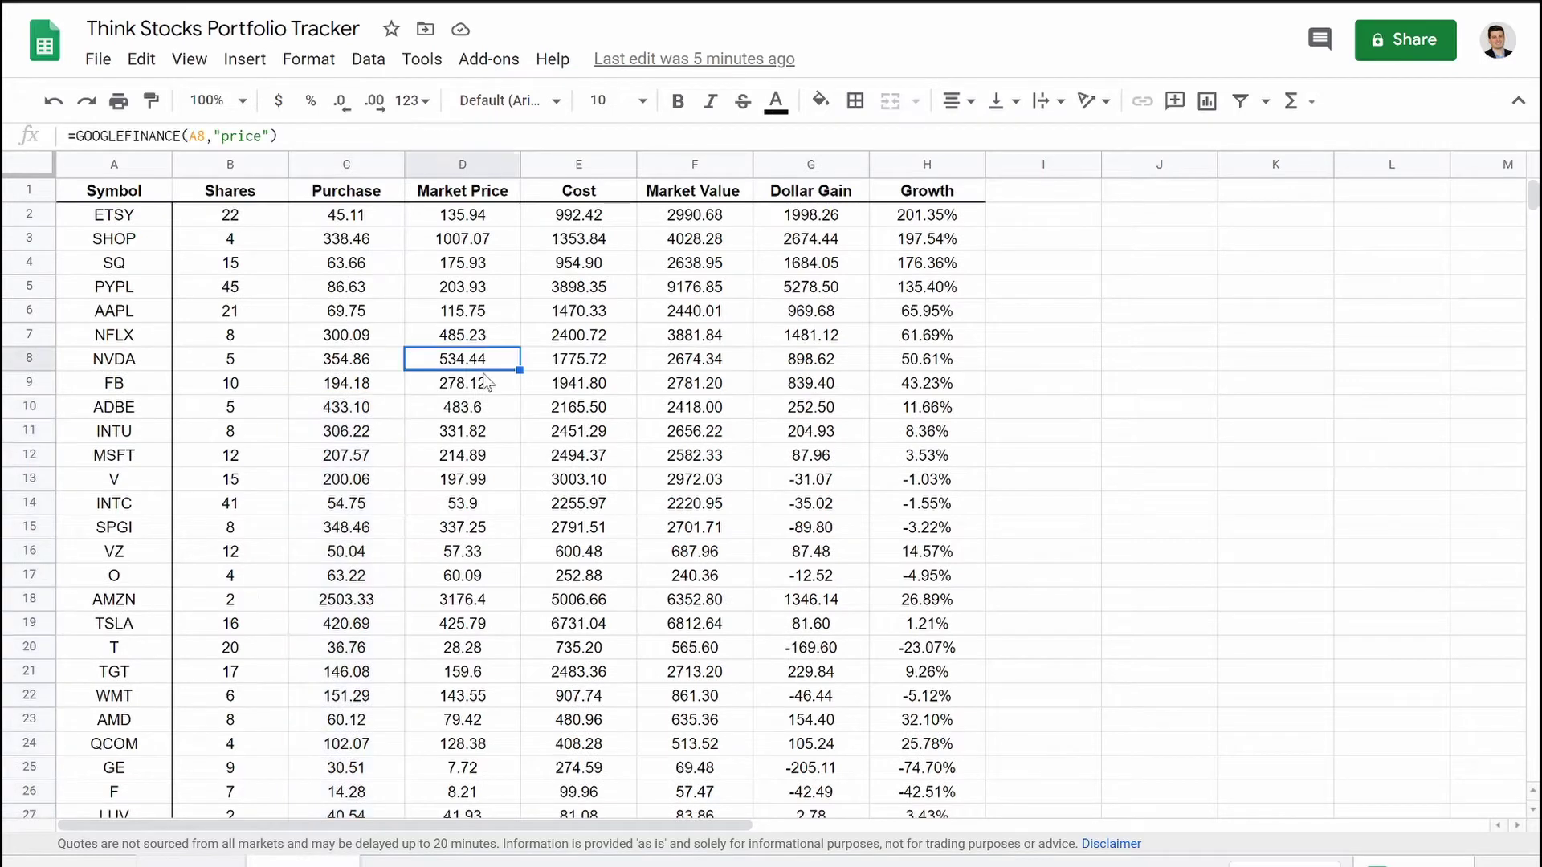
{"action": "scroll", "coordinate": [776, 462], "scroll_direction": "down", "scroll_amount": 3}
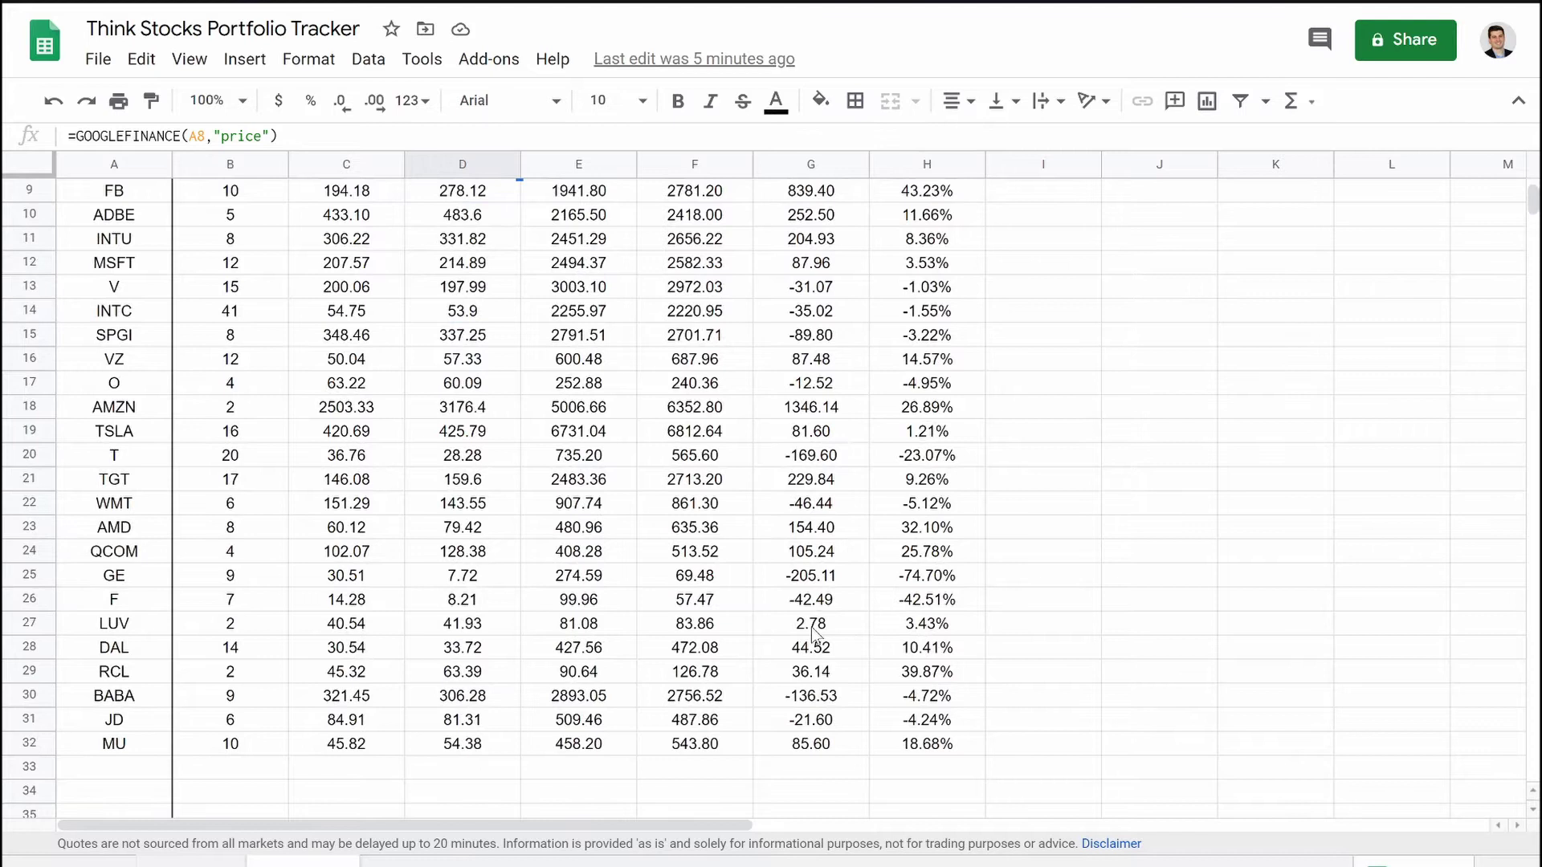
{"action": "scroll", "coordinate": [815, 635], "scroll_direction": "up", "scroll_amount": 3}
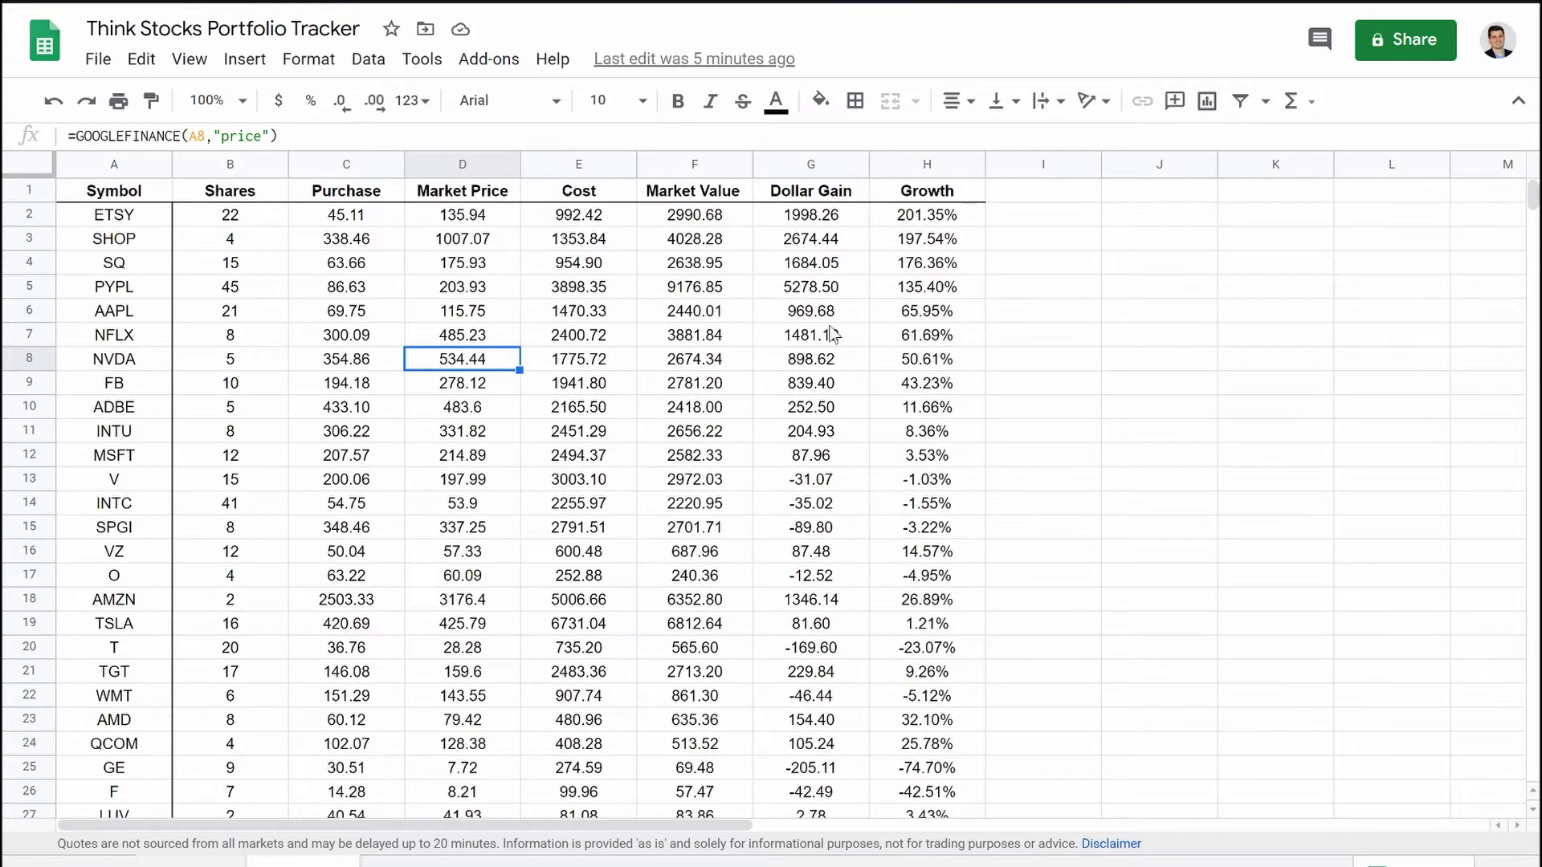
Step: Inspect ETSY's Dollar Gain and Growth formulas and the entries in both columns
{"action": "left_click", "coordinate": [807, 216]}
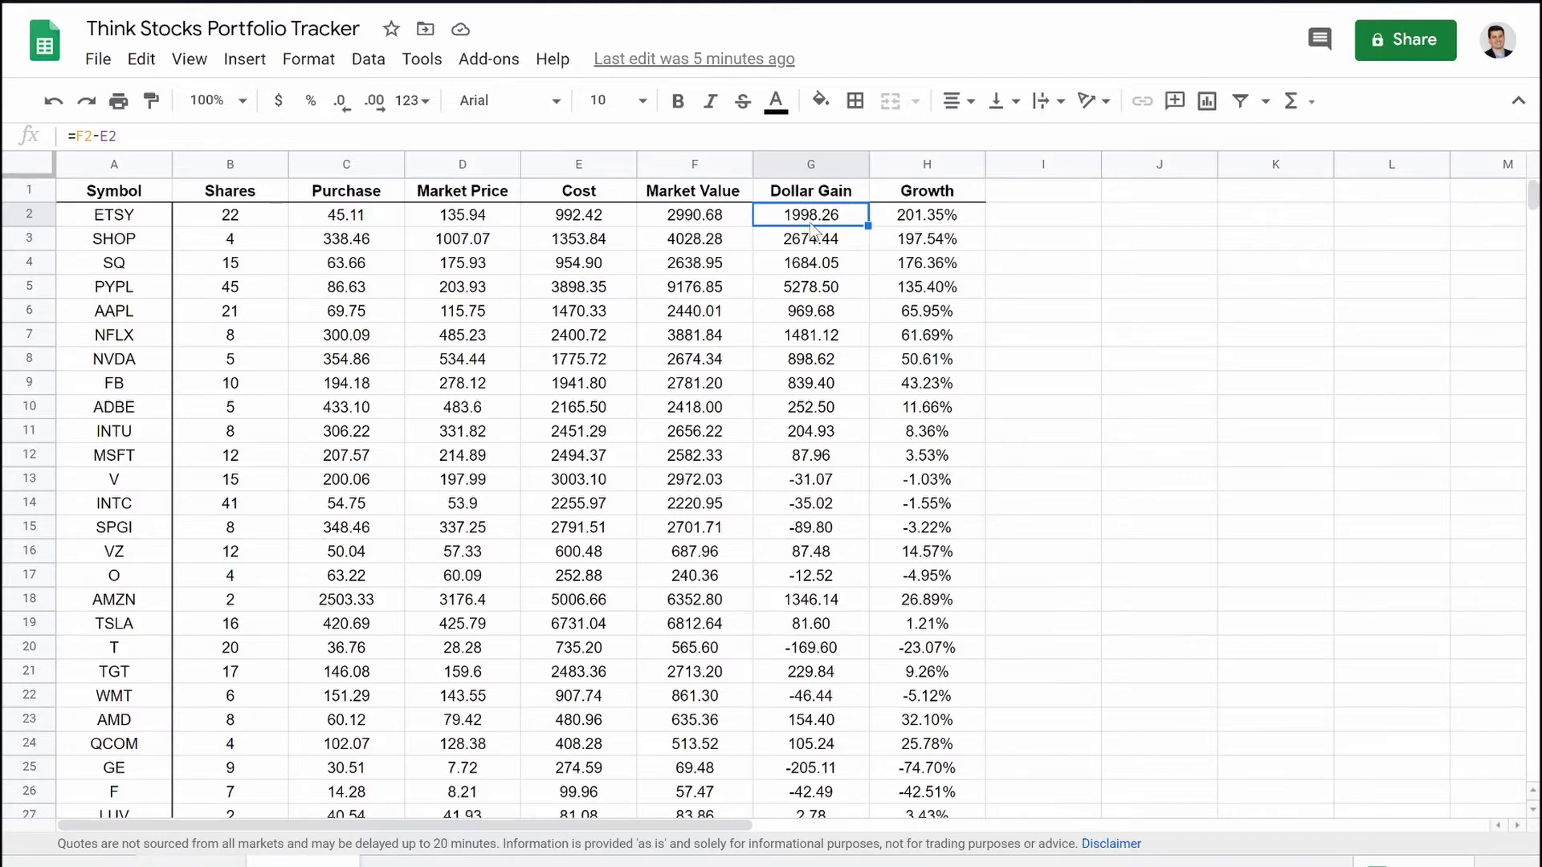
{"action": "left_click", "coordinate": [917, 222]}
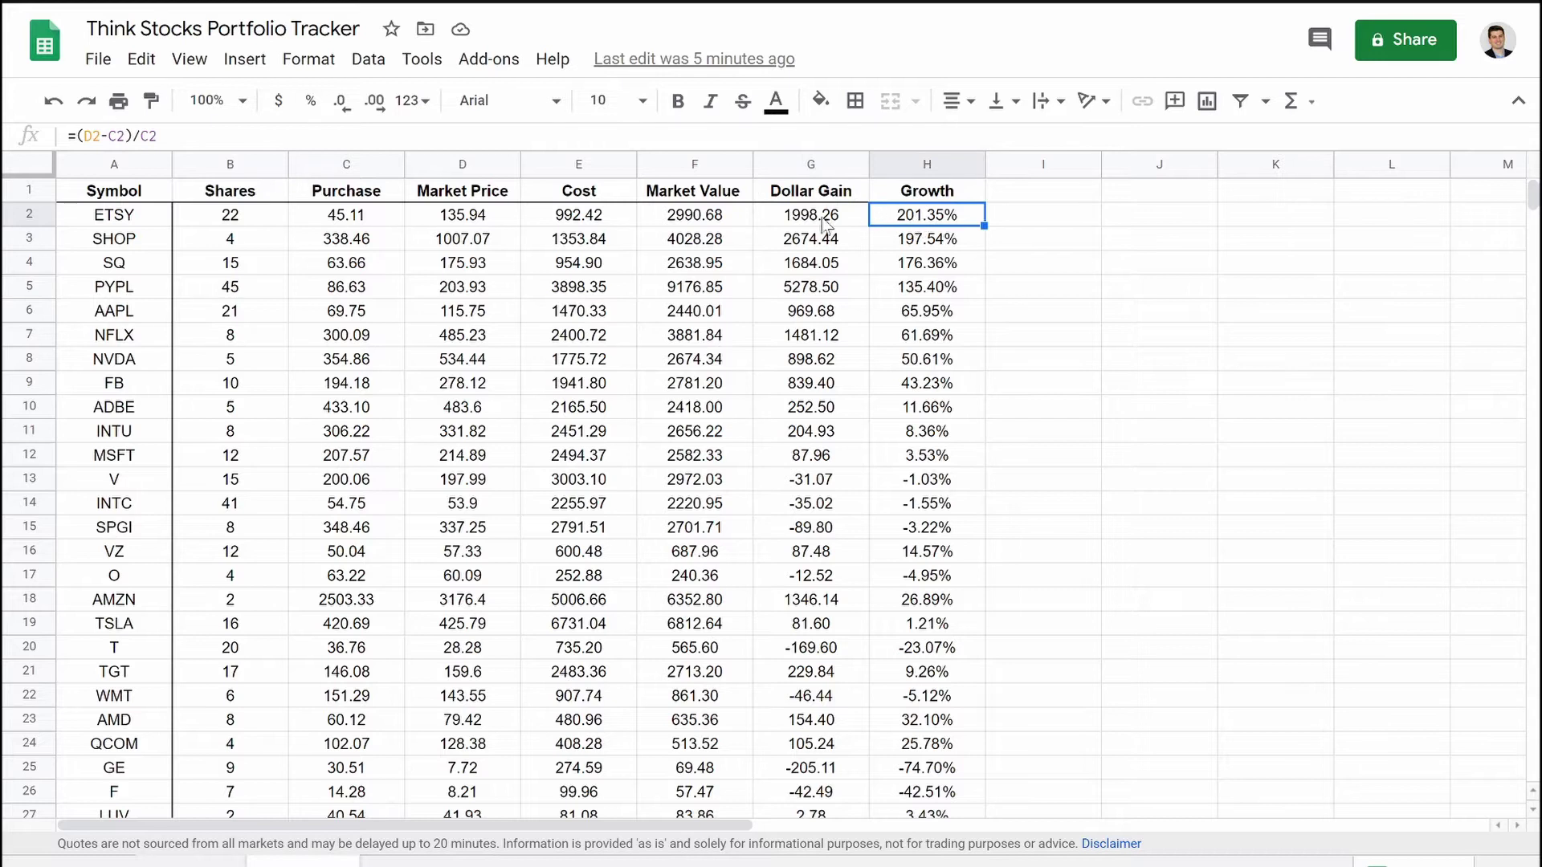
{"action": "left_click_drag", "start_coordinate": [816, 222], "coordinate": [930, 529]}
{"action": "scroll", "coordinate": [941, 550], "scroll_direction": "up", "scroll_amount": 6}
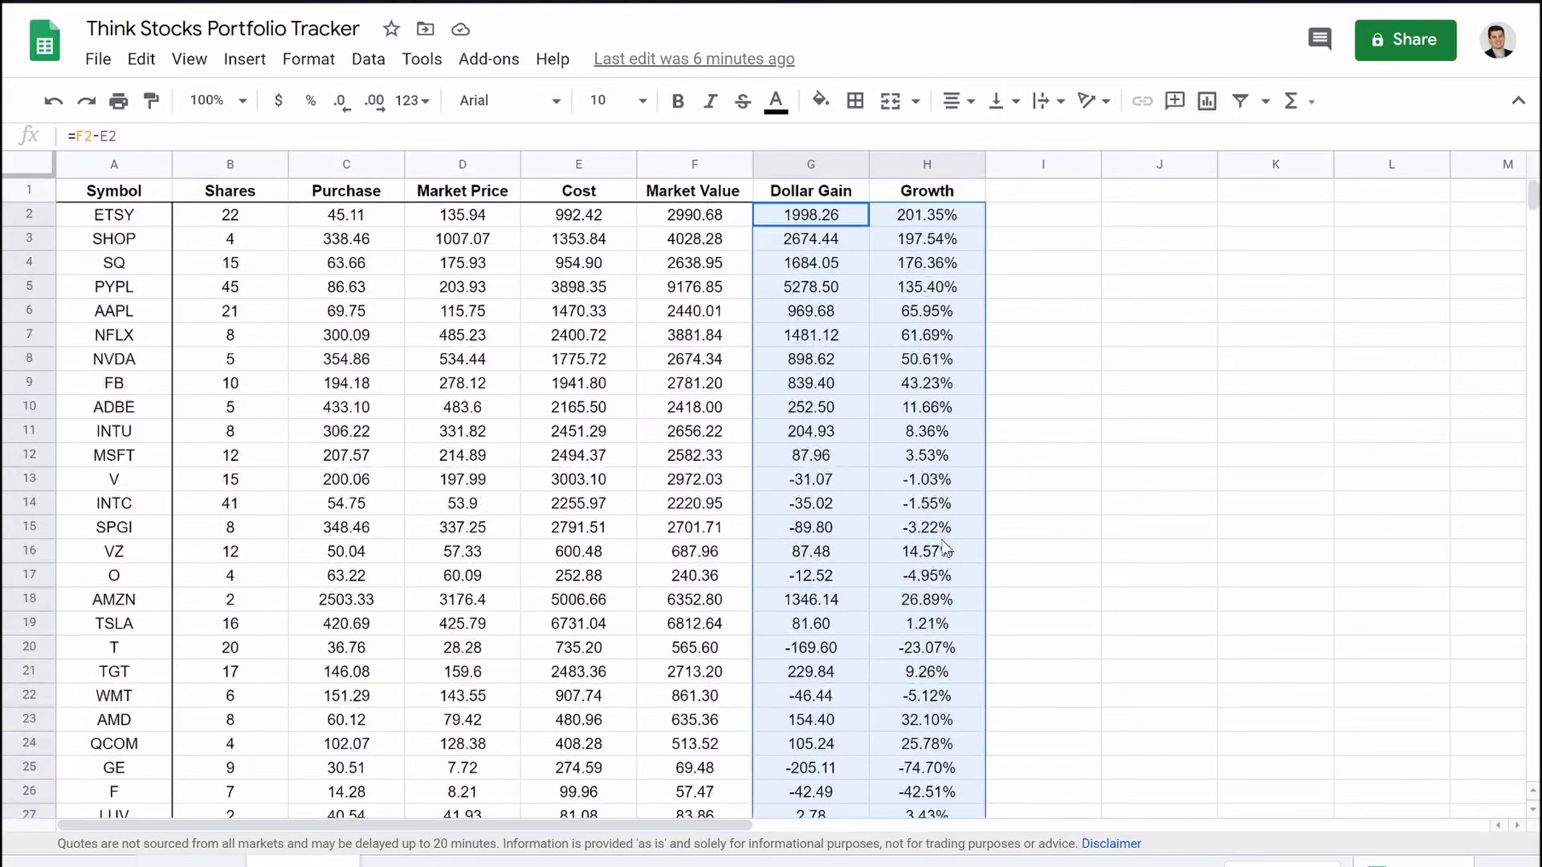
{"action": "left_click", "coordinate": [1121, 511]}
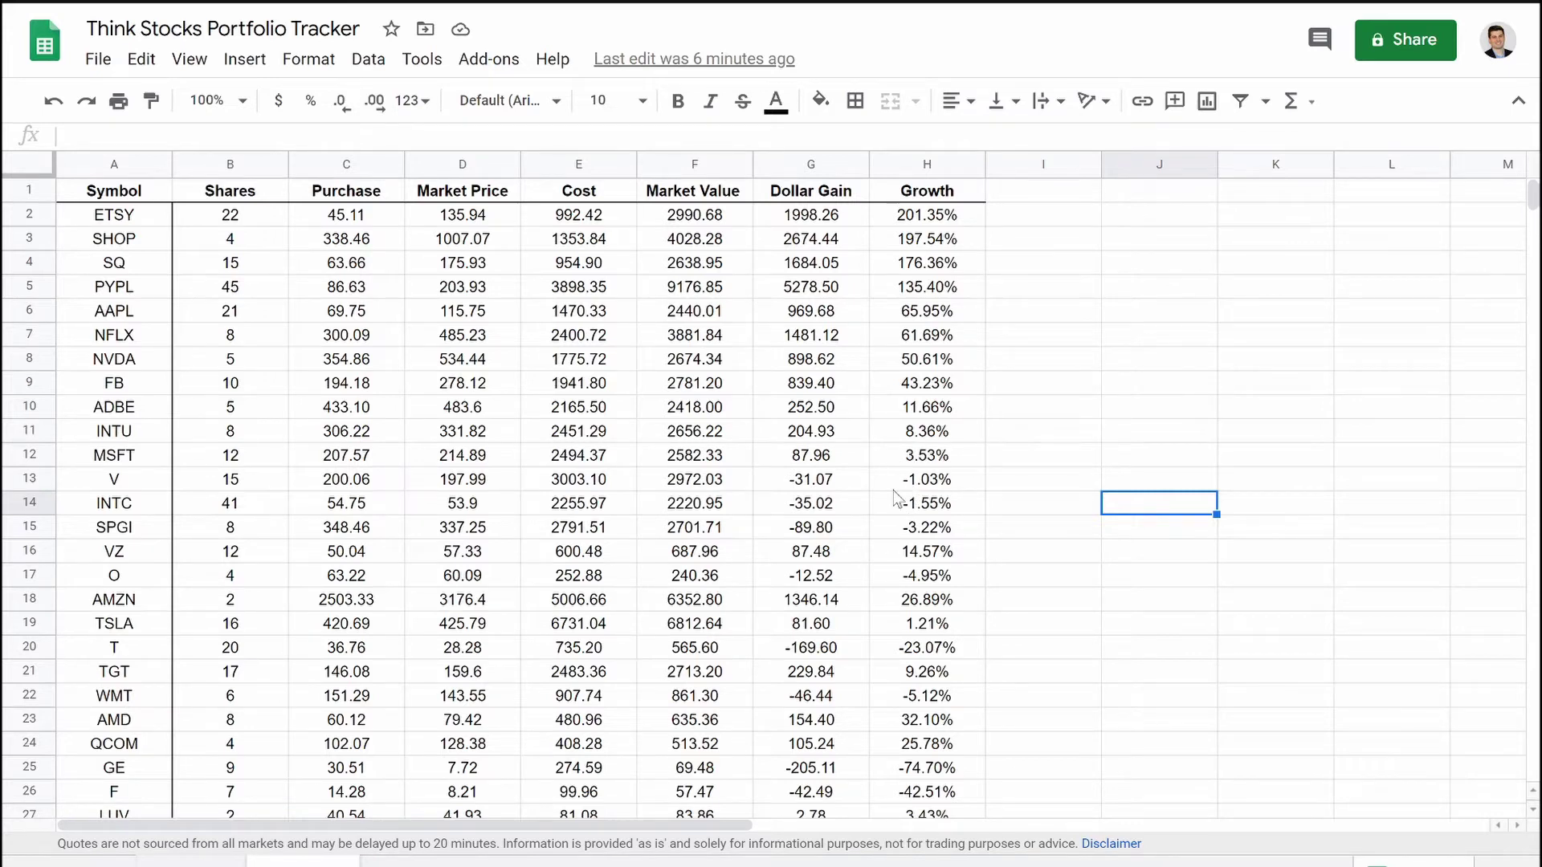
Step: Try a purchase price of 195 for V and undo the change
{"action": "left_click", "coordinate": [99, 489]}
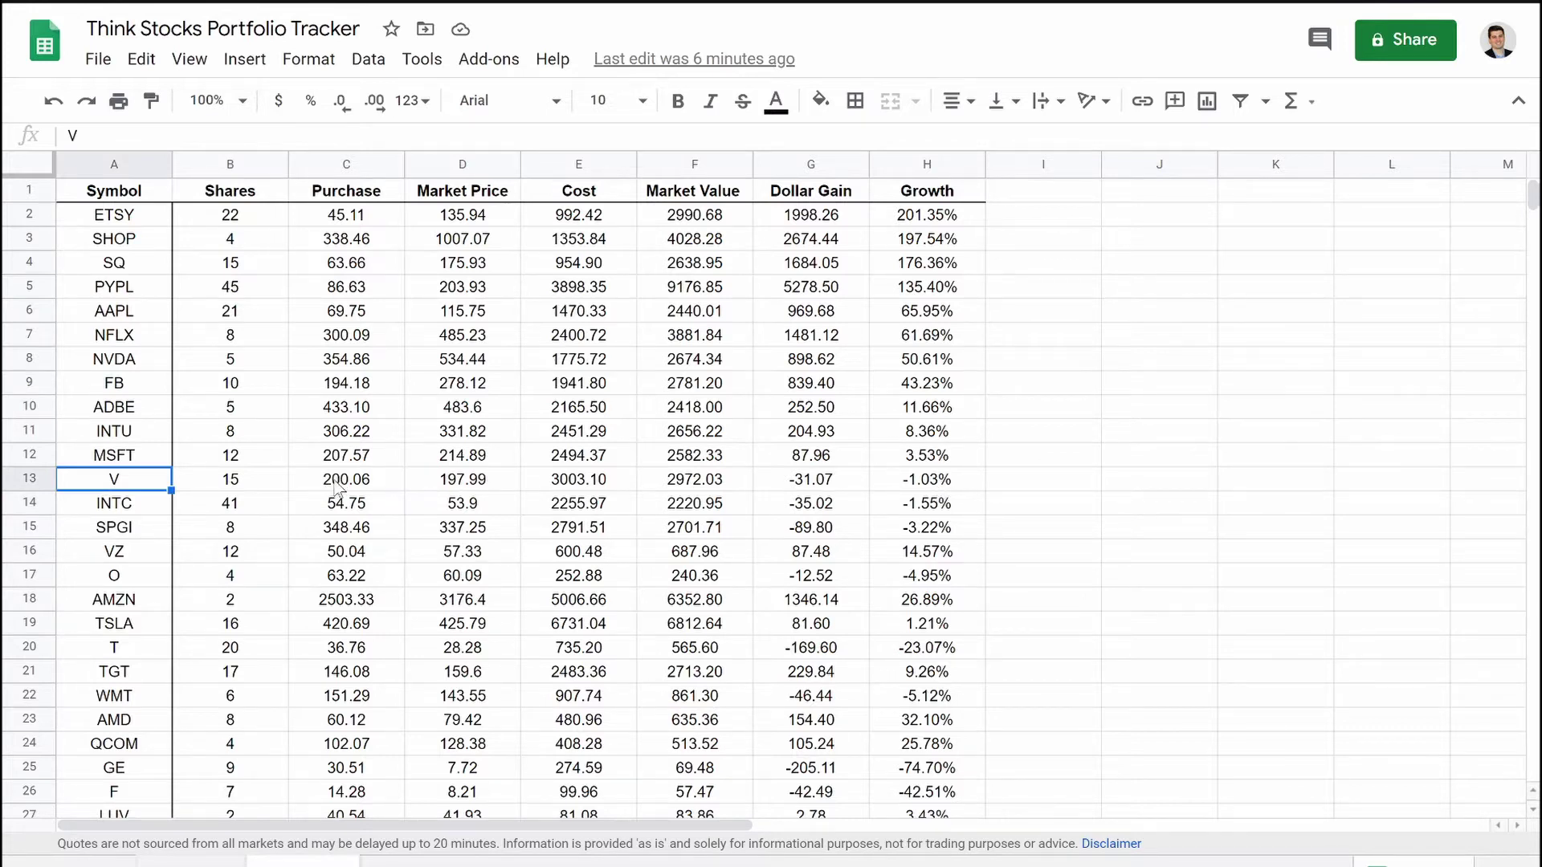
{"action": "left_click", "coordinate": [360, 485]}
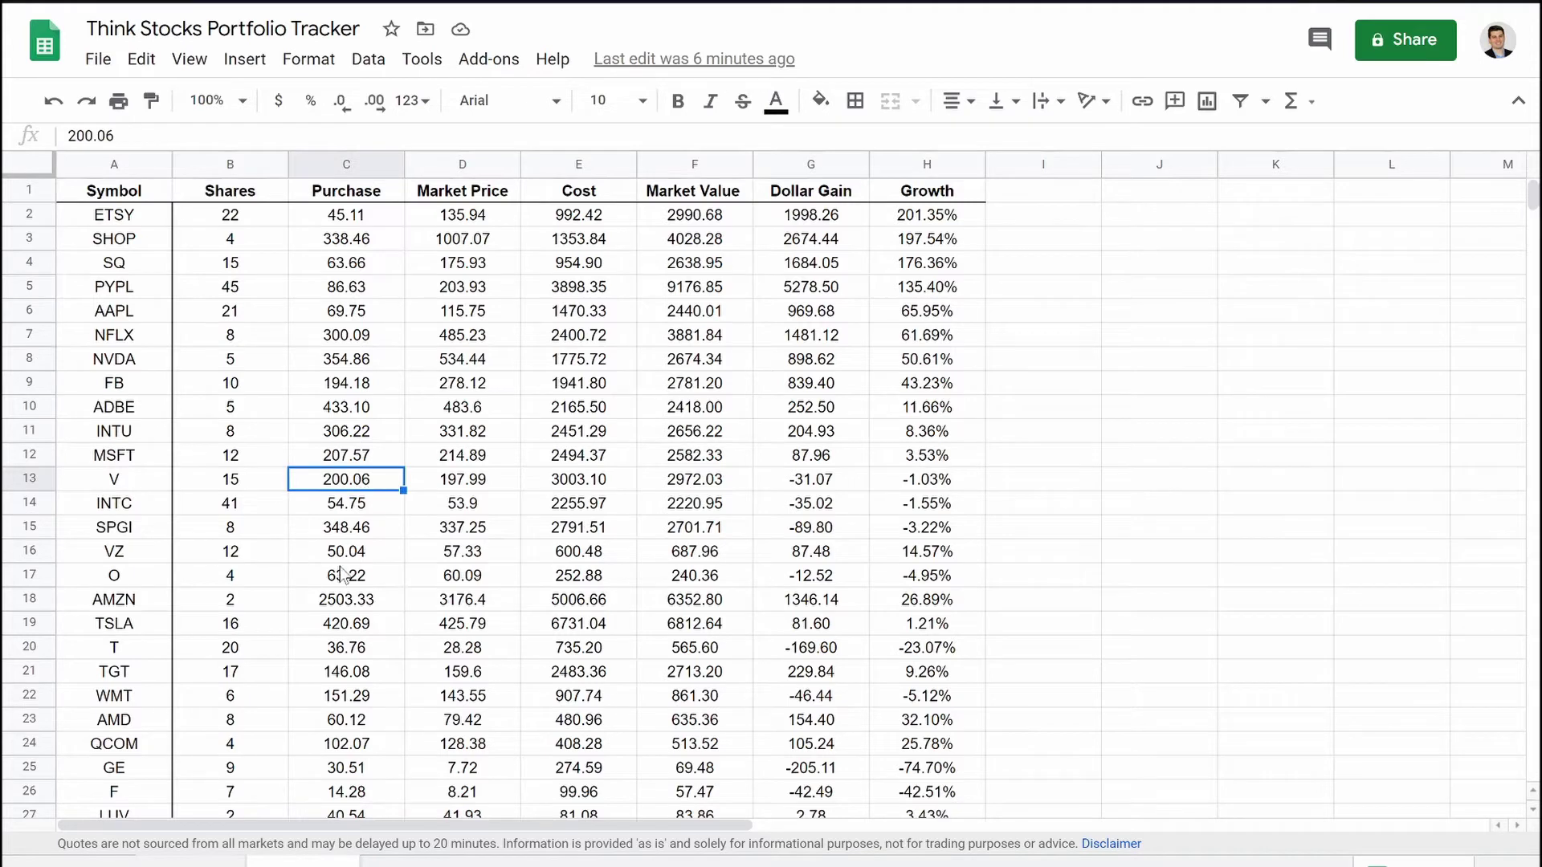
{"action": "type", "text": "195"}
{"action": "key", "text": "Return"}
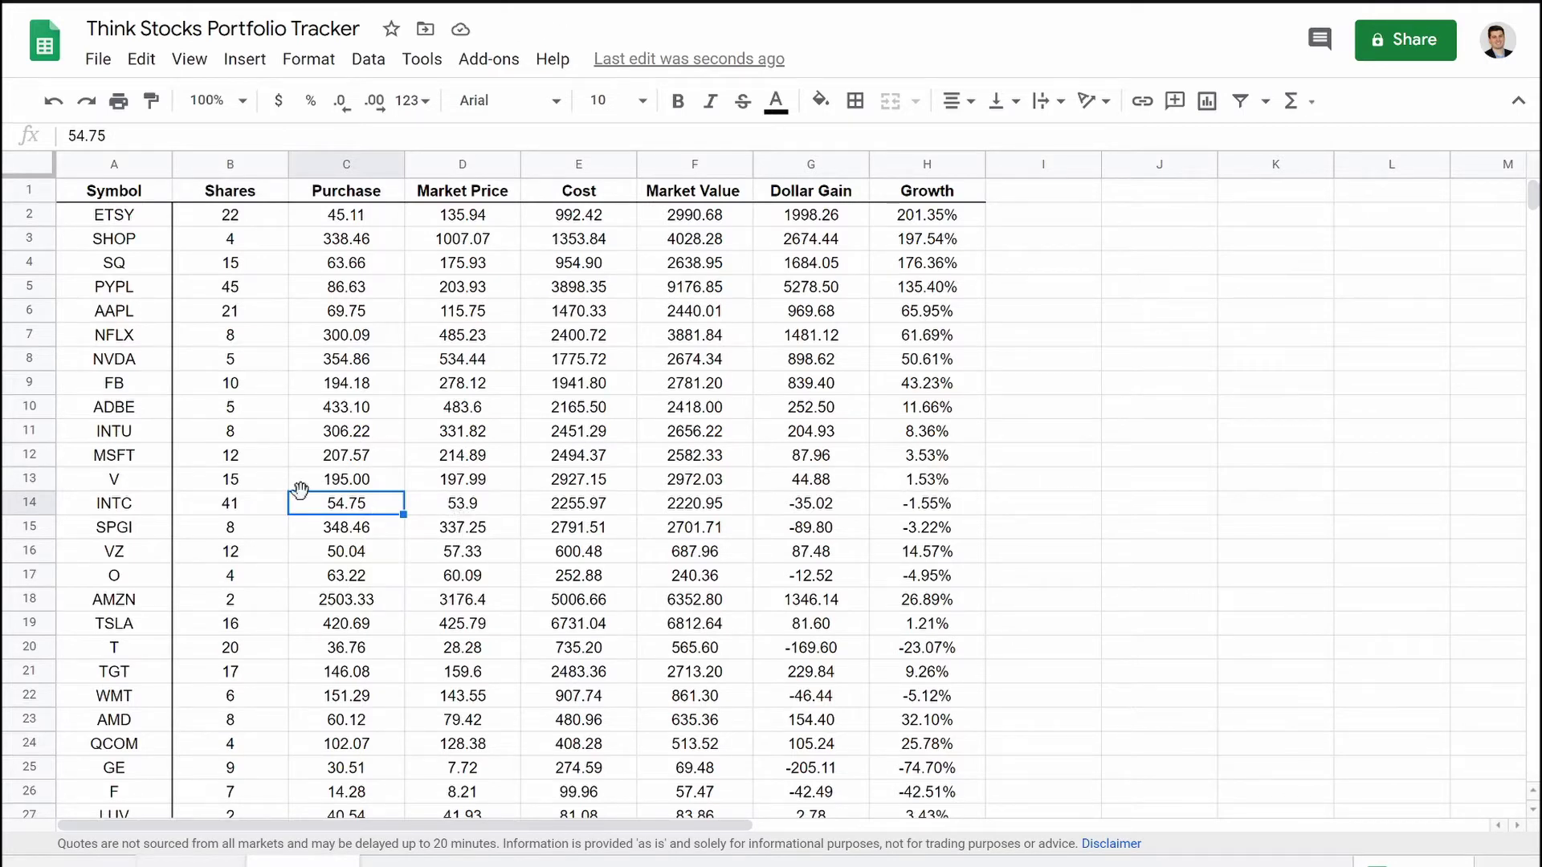
{"action": "key", "text": "ctrl+z"}
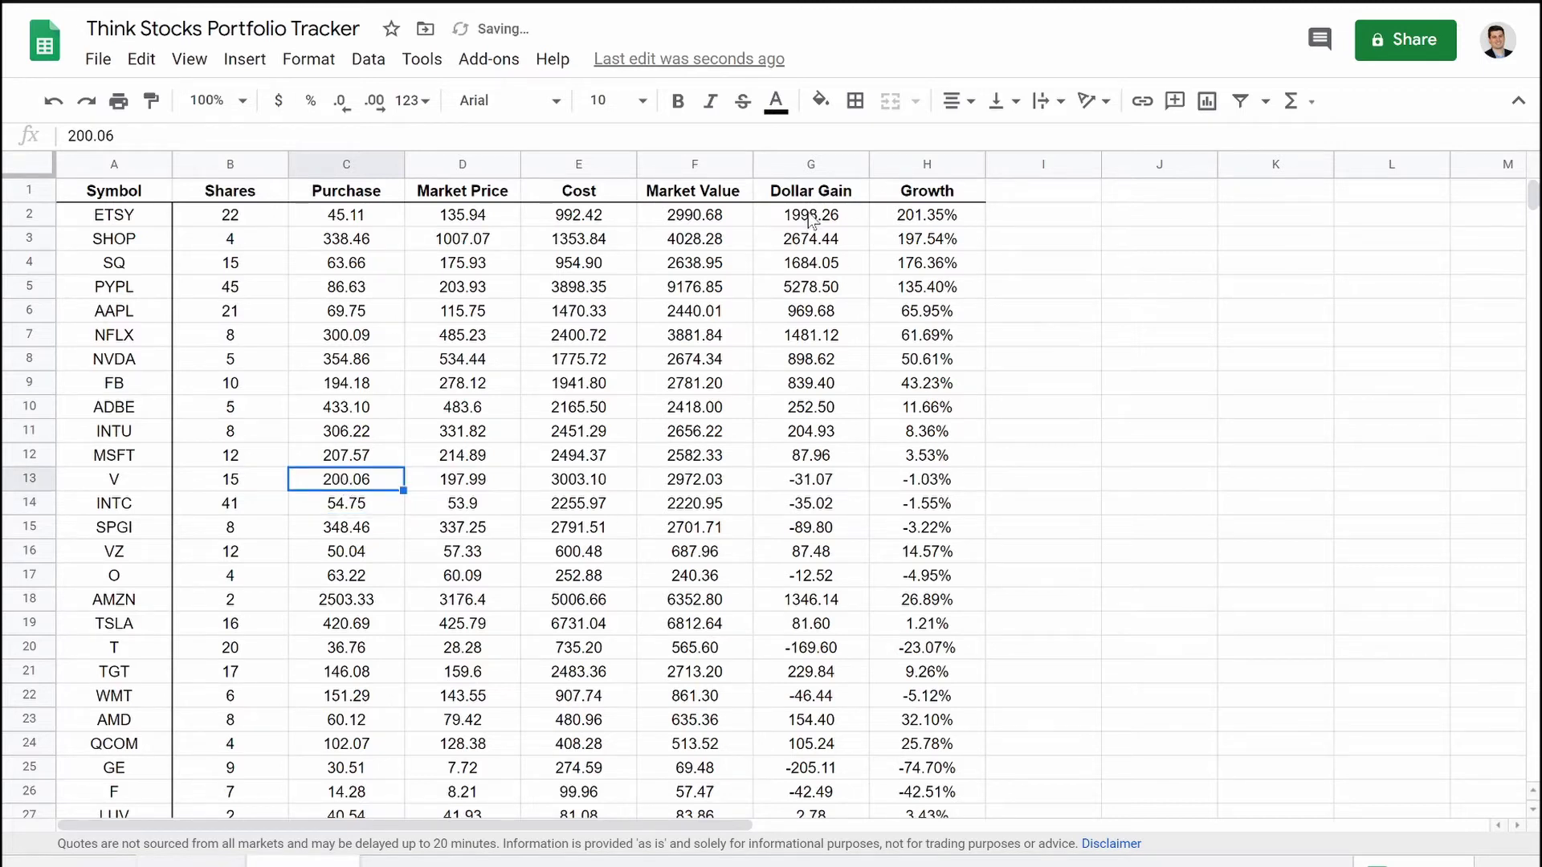
Step: Start a single-color conditional formatting rule for the entire Dollar Gain column, G1:G1000
{"action": "left_click", "coordinate": [807, 165]}
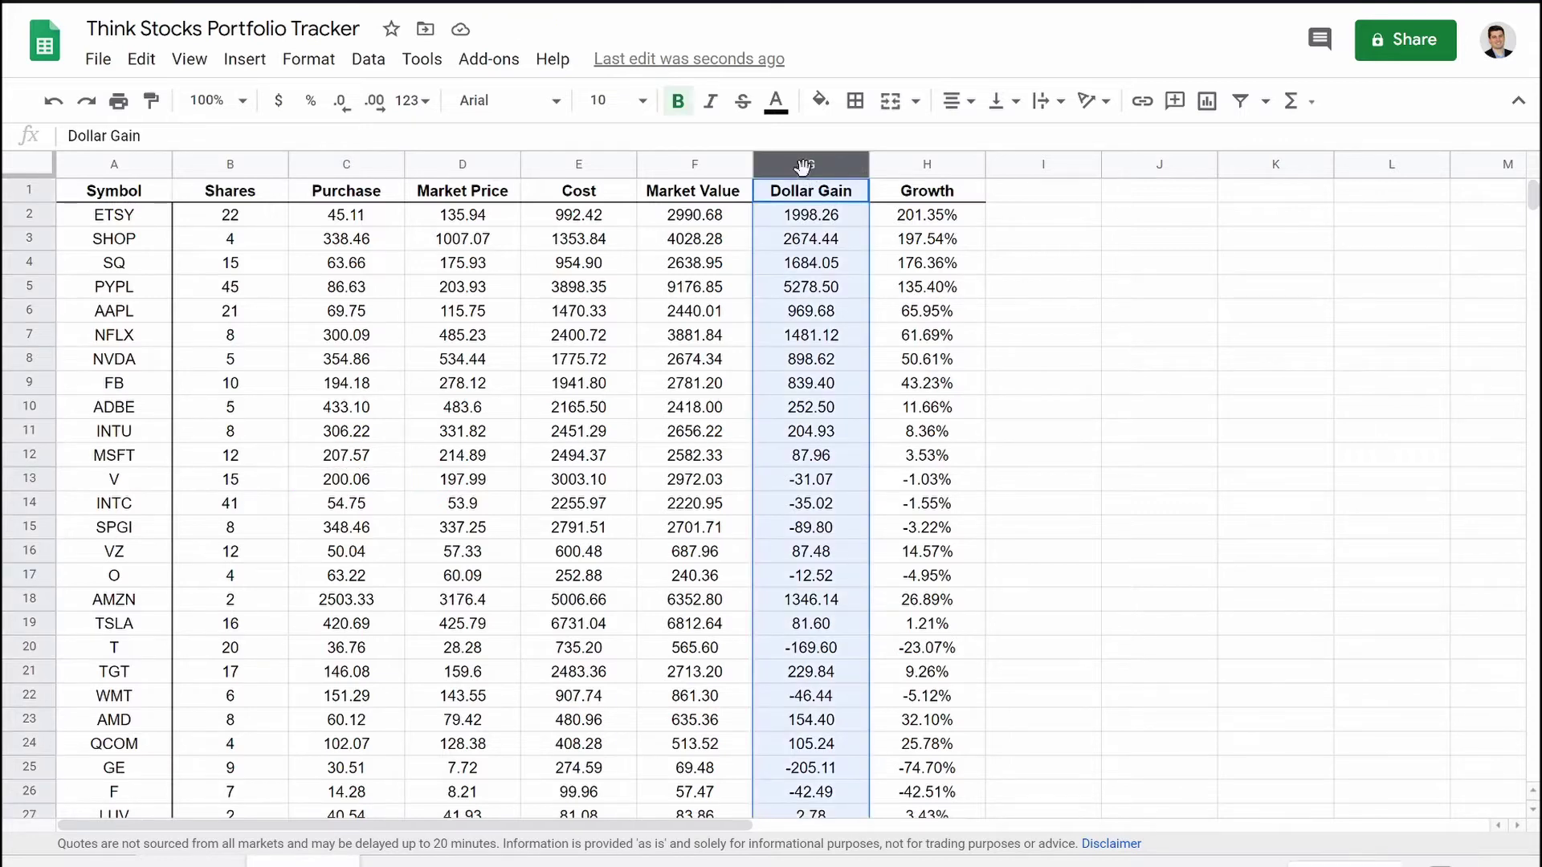
{"action": "scroll", "coordinate": [801, 630], "scroll_direction": "down", "scroll_amount": 4}
{"action": "scroll", "coordinate": [801, 633], "scroll_direction": "up", "scroll_amount": 4}
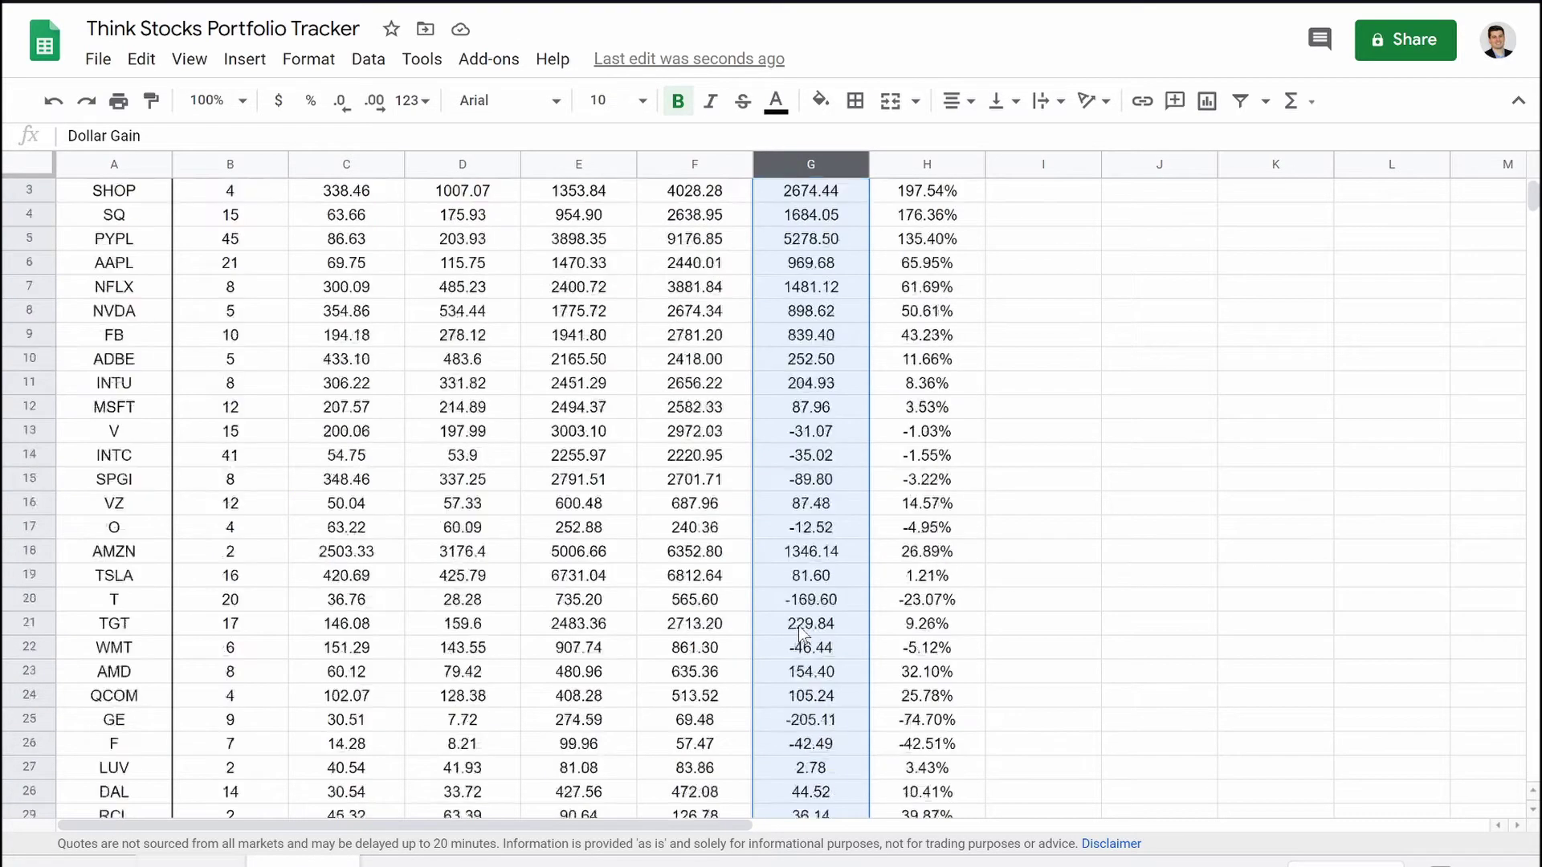
{"action": "scroll", "coordinate": [802, 634], "scroll_direction": "up", "scroll_amount": 1}
{"action": "scroll", "coordinate": [802, 511], "scroll_direction": "down", "scroll_amount": 10}
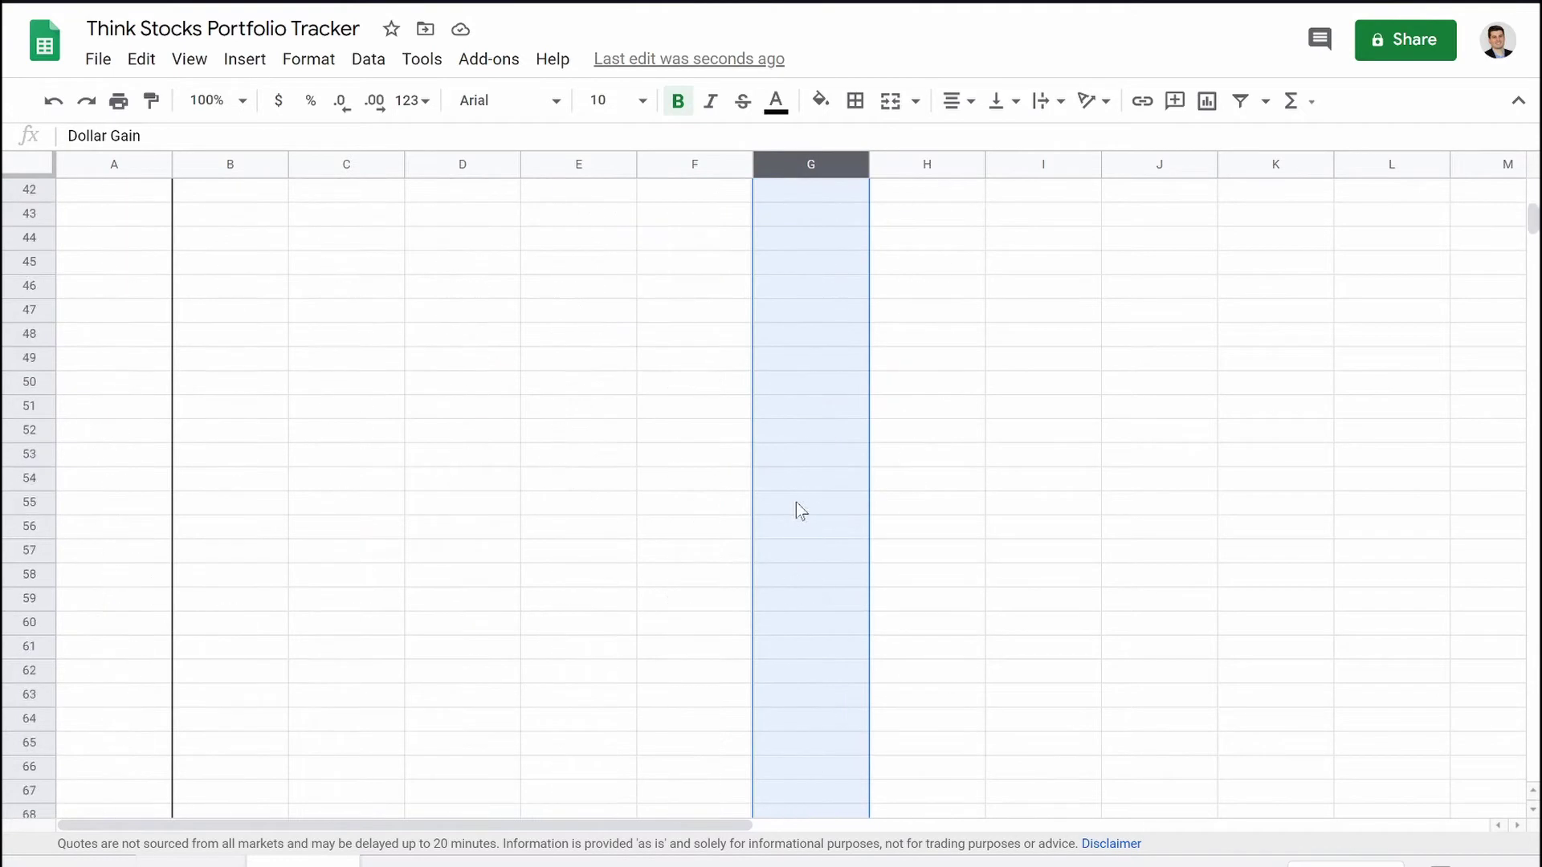
{"action": "scroll", "coordinate": [801, 511], "scroll_direction": "down", "scroll_amount": 3}
{"action": "scroll", "coordinate": [802, 512], "scroll_direction": "up", "scroll_amount": 15}
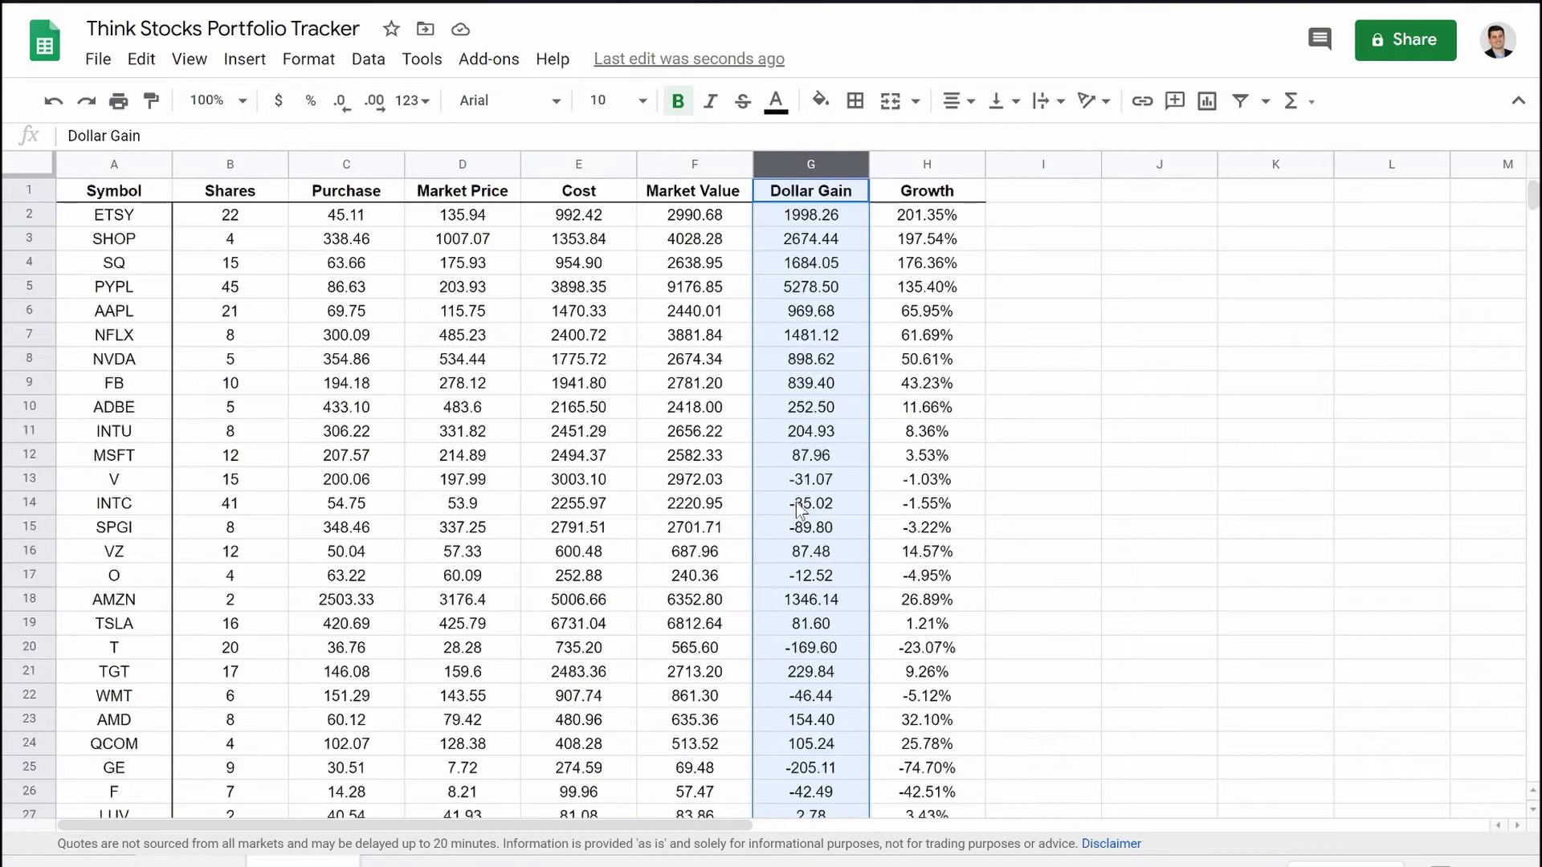
{"action": "right_click", "coordinate": [802, 364]}
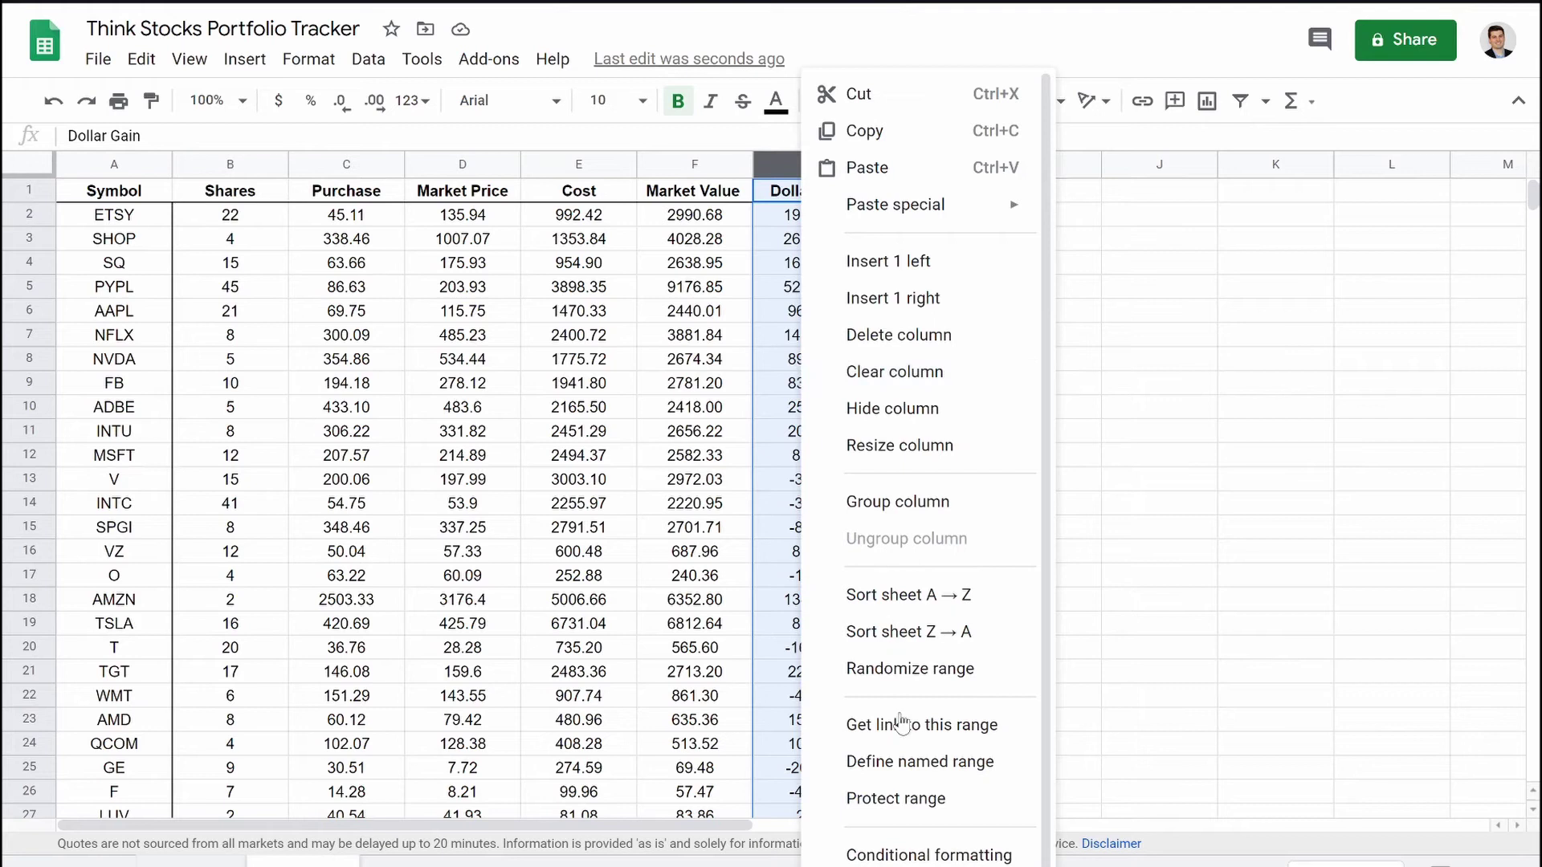
{"action": "left_click", "coordinate": [980, 858]}
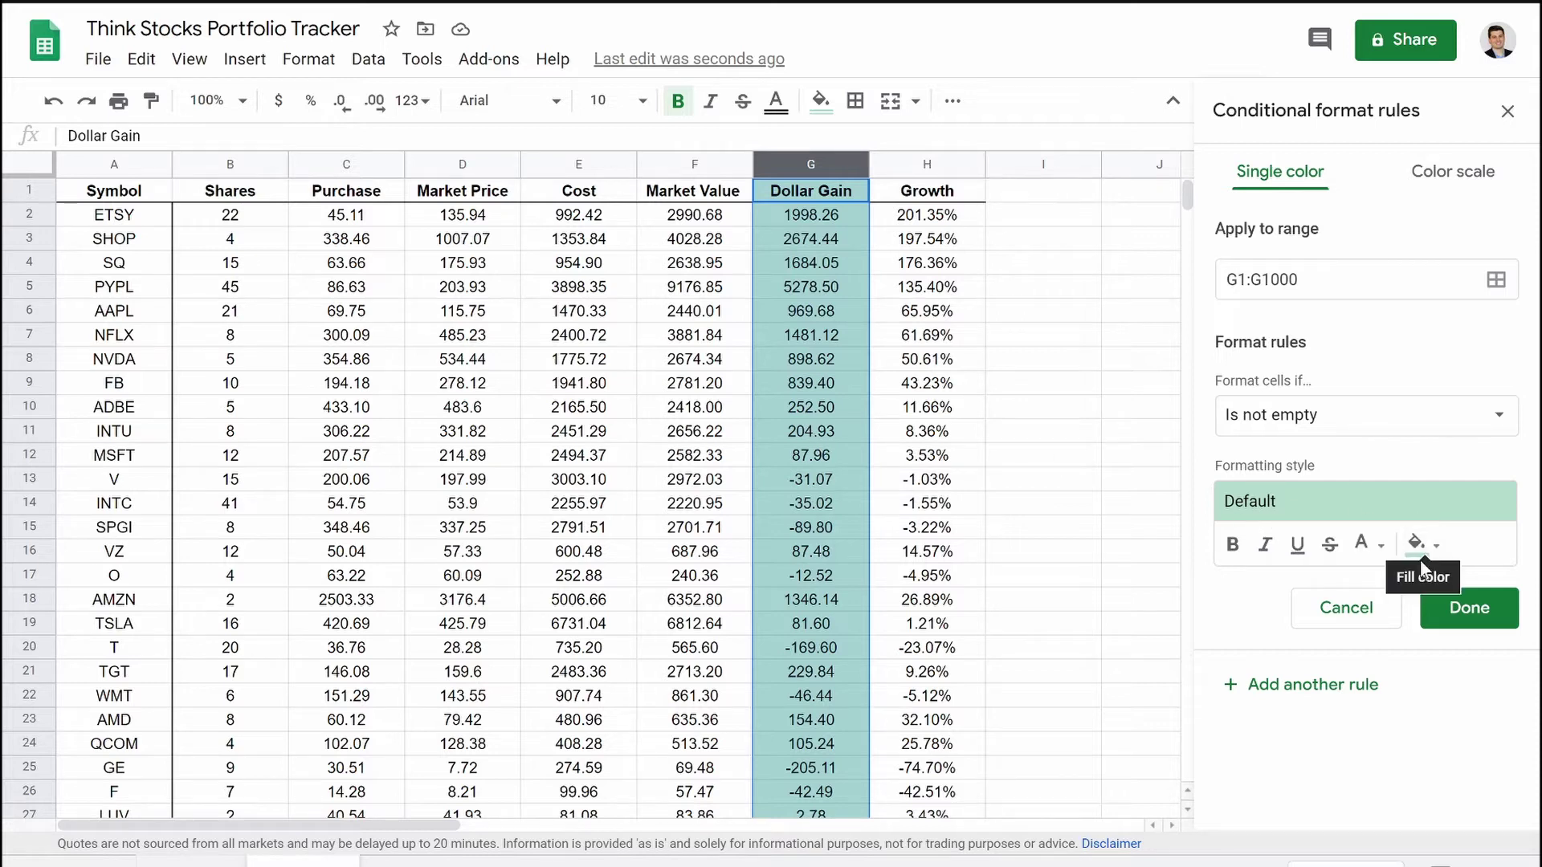
{"action": "scroll", "coordinate": [797, 576], "scroll_direction": "down", "scroll_amount": 6}
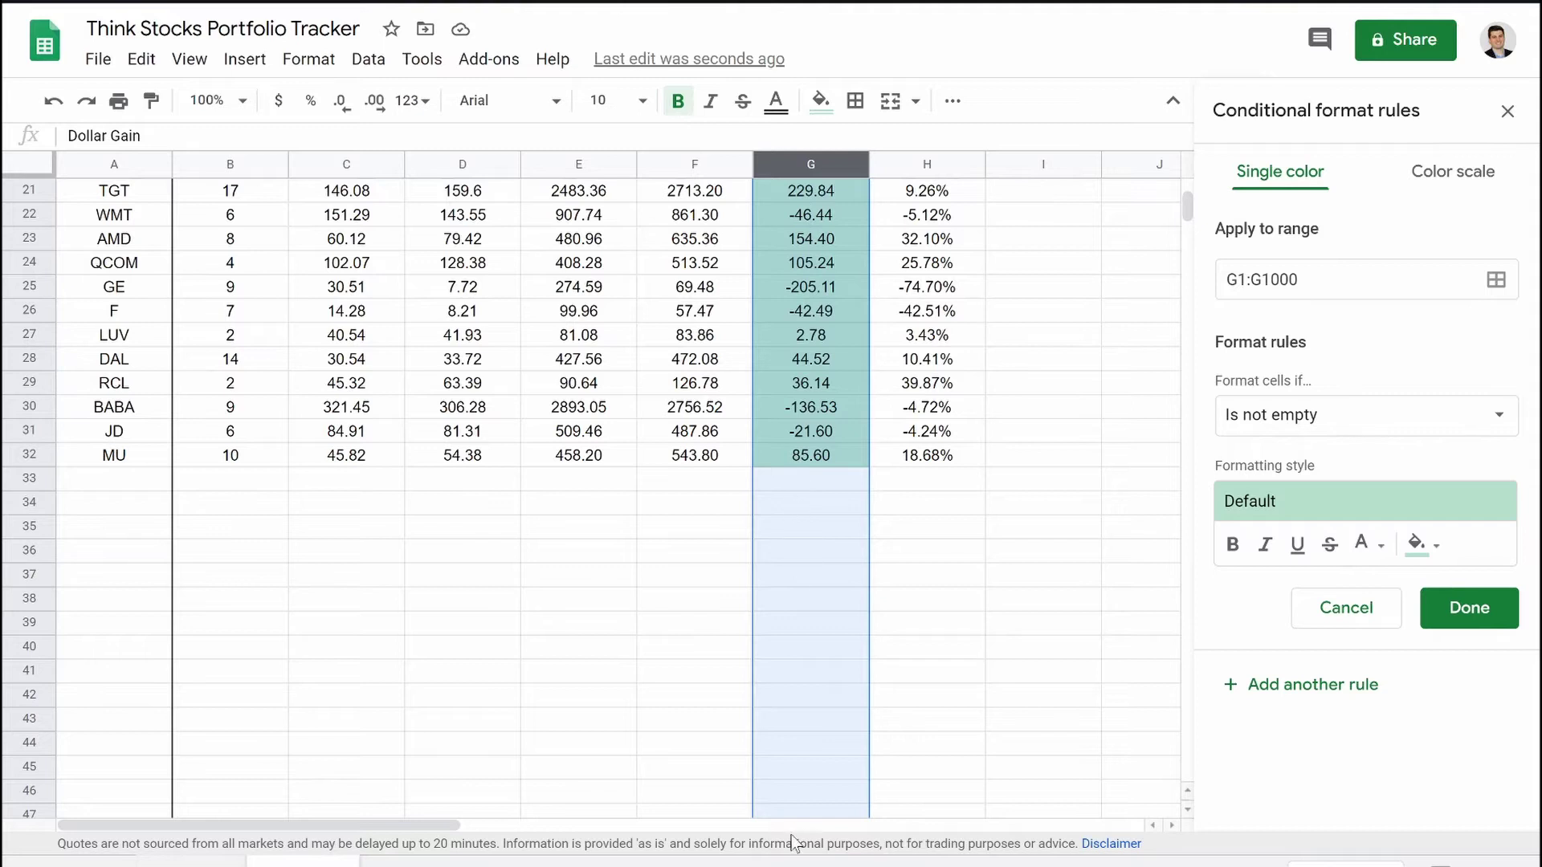
{"action": "scroll", "coordinate": [778, 530], "scroll_direction": "up", "scroll_amount": 6}
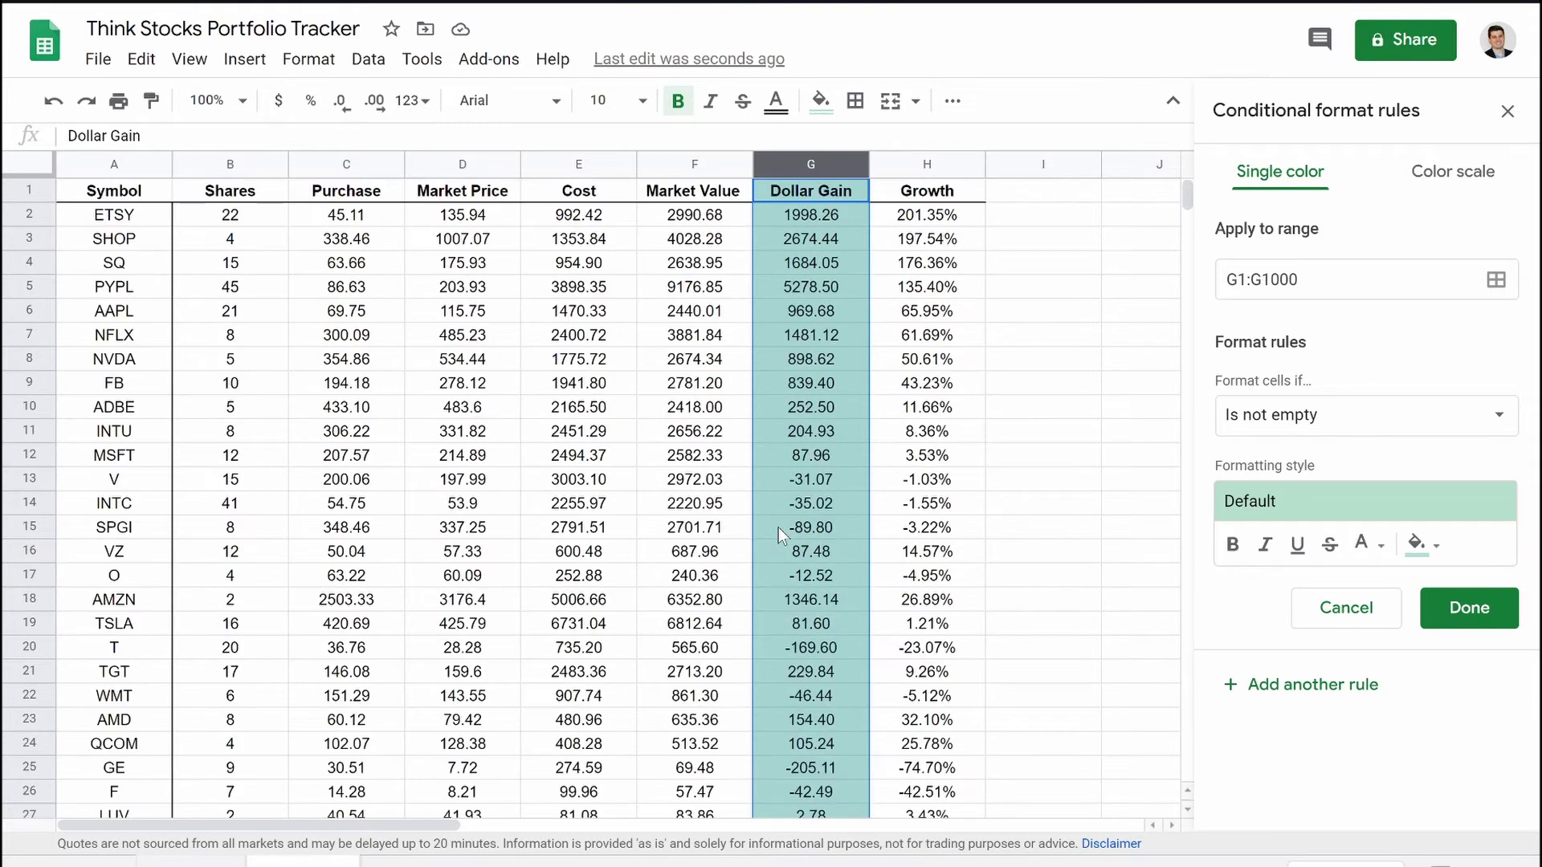
Step: Try bold and italic text in the rule's formatting style and turn both off again
{"action": "left_click", "coordinate": [1232, 546]}
{"action": "left_click", "coordinate": [1232, 546]}
{"action": "left_click", "coordinate": [1263, 546]}
{"action": "left_click", "coordinate": [1261, 548]}
Step: Try a red fill in the rule's formatting style and replace it with light green
{"action": "left_click", "coordinate": [1419, 556]}
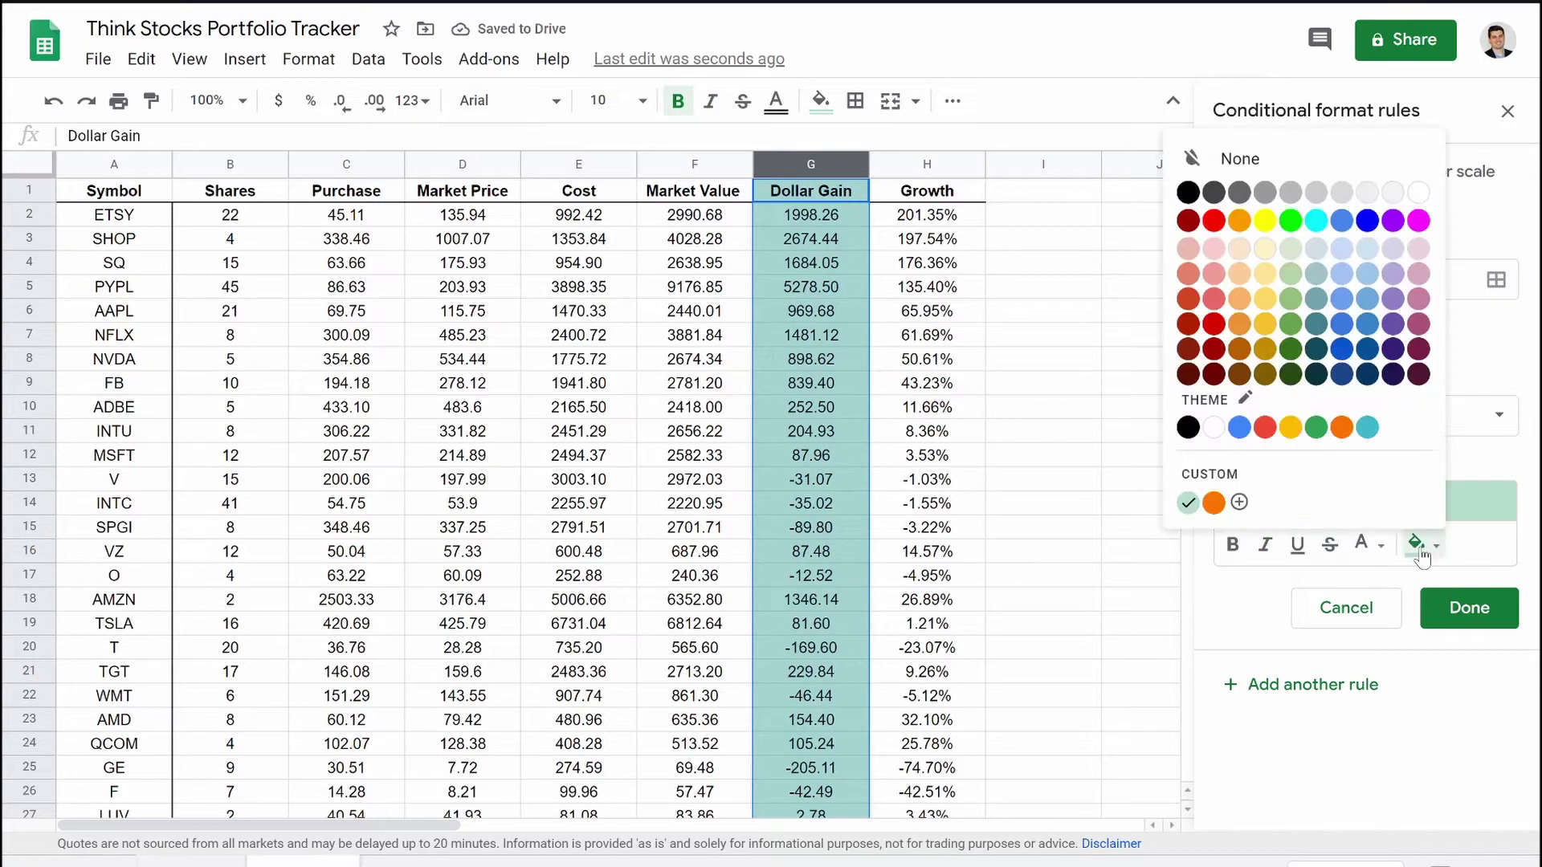
{"action": "left_click", "coordinate": [1265, 431]}
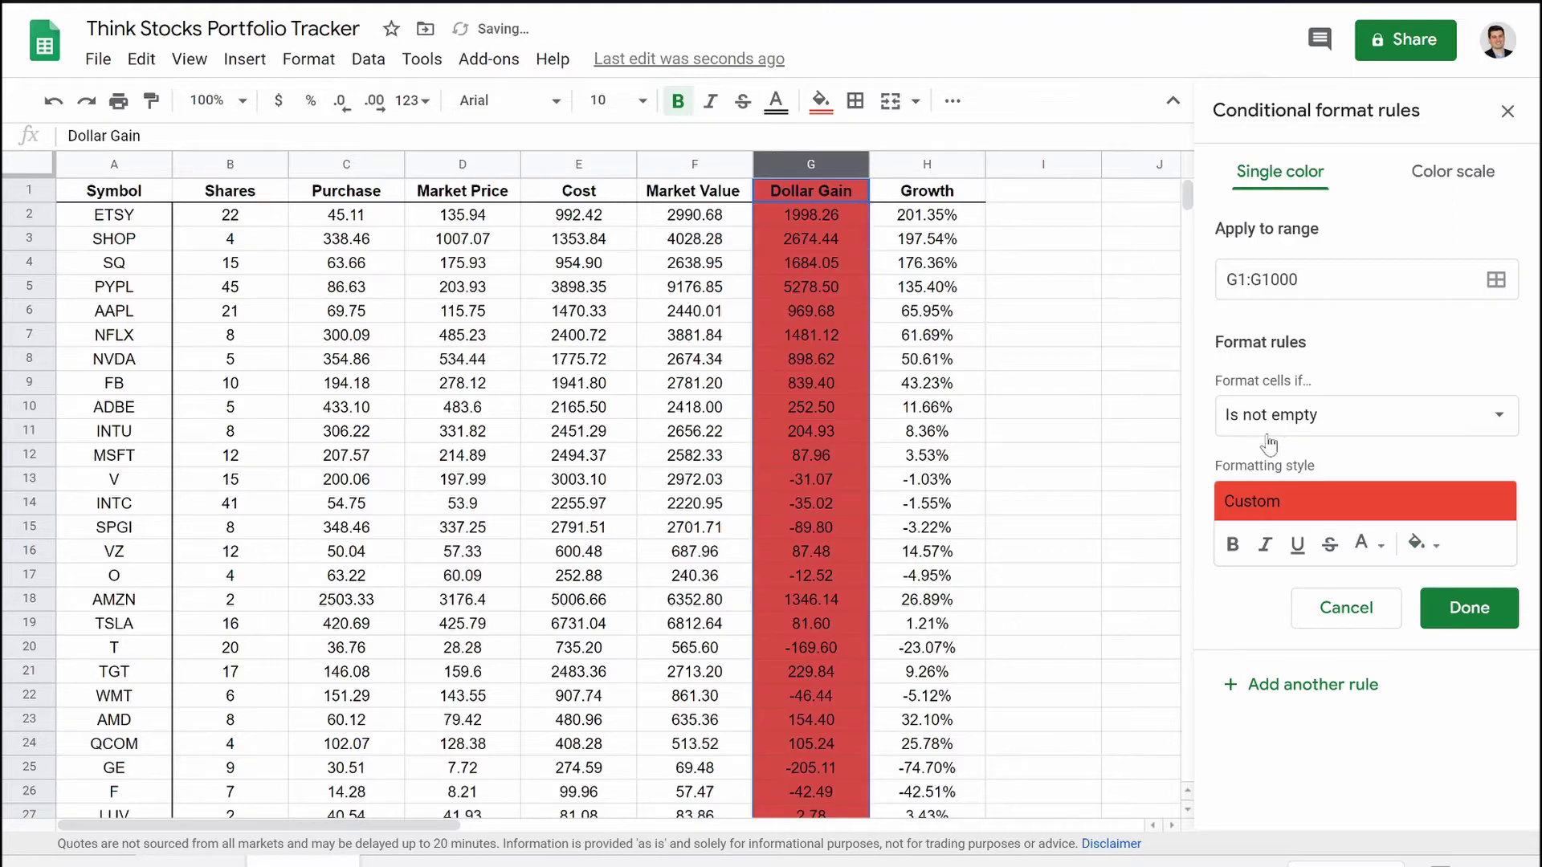
{"action": "left_click", "coordinate": [1421, 546]}
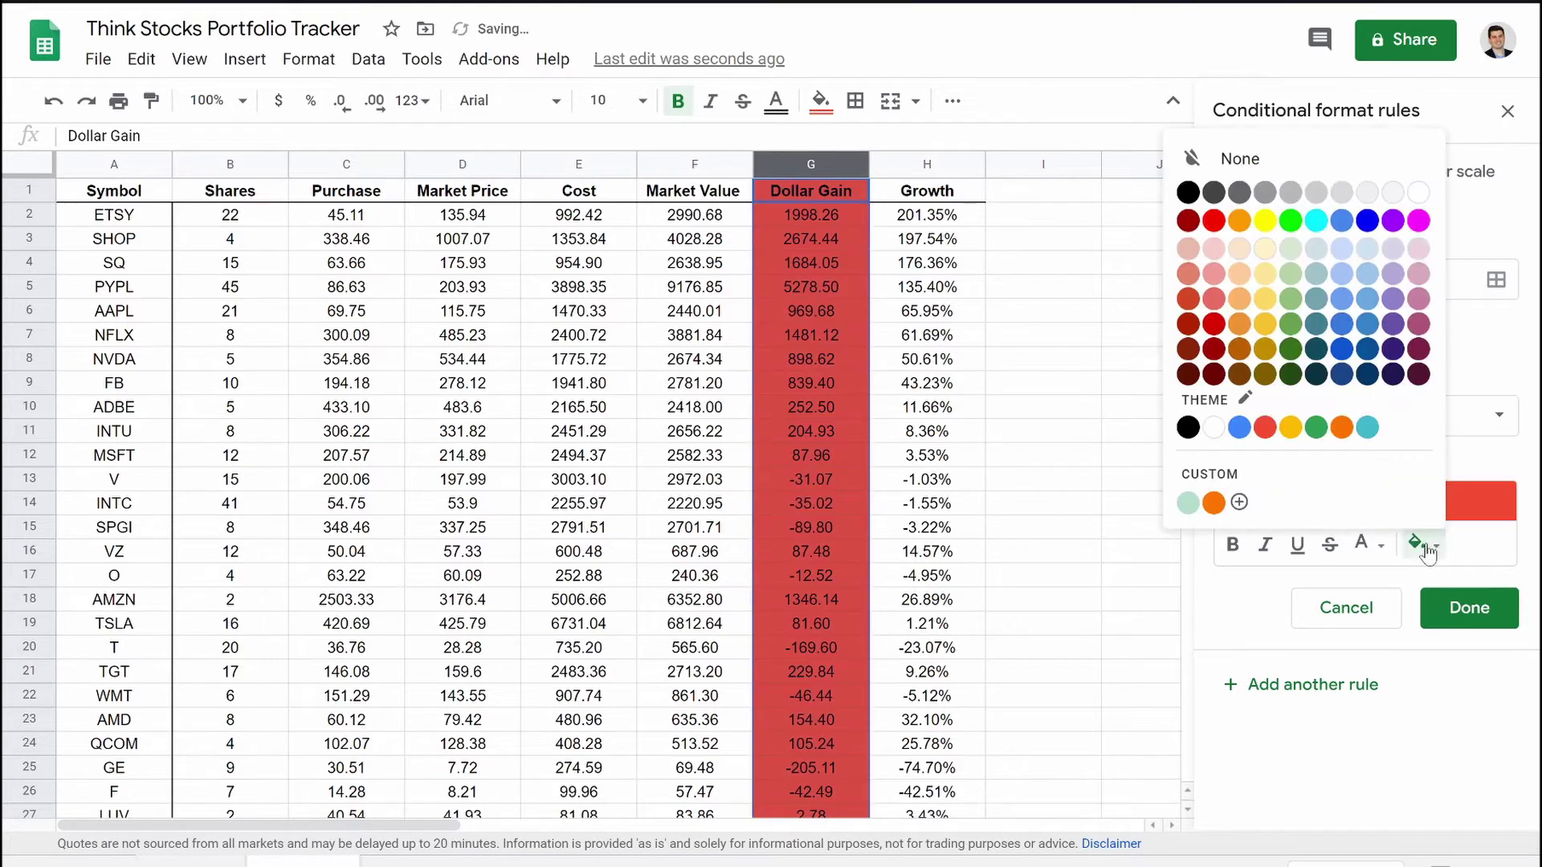
{"action": "left_click", "coordinate": [1295, 255]}
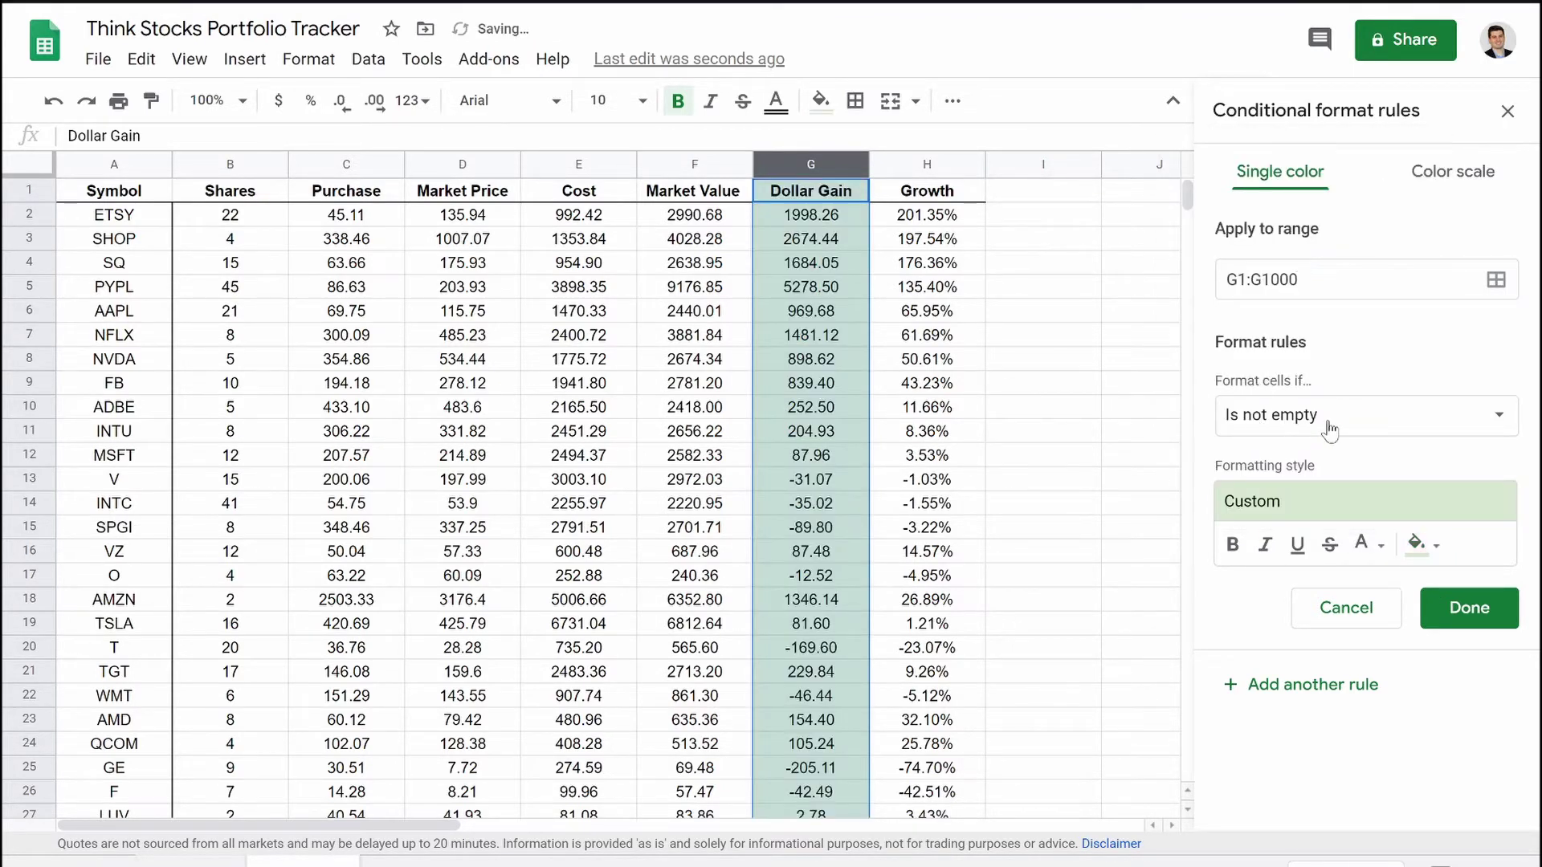
Step: Set the Dollar Gain rule to format cells with values greater than 0
{"action": "left_click", "coordinate": [1330, 431]}
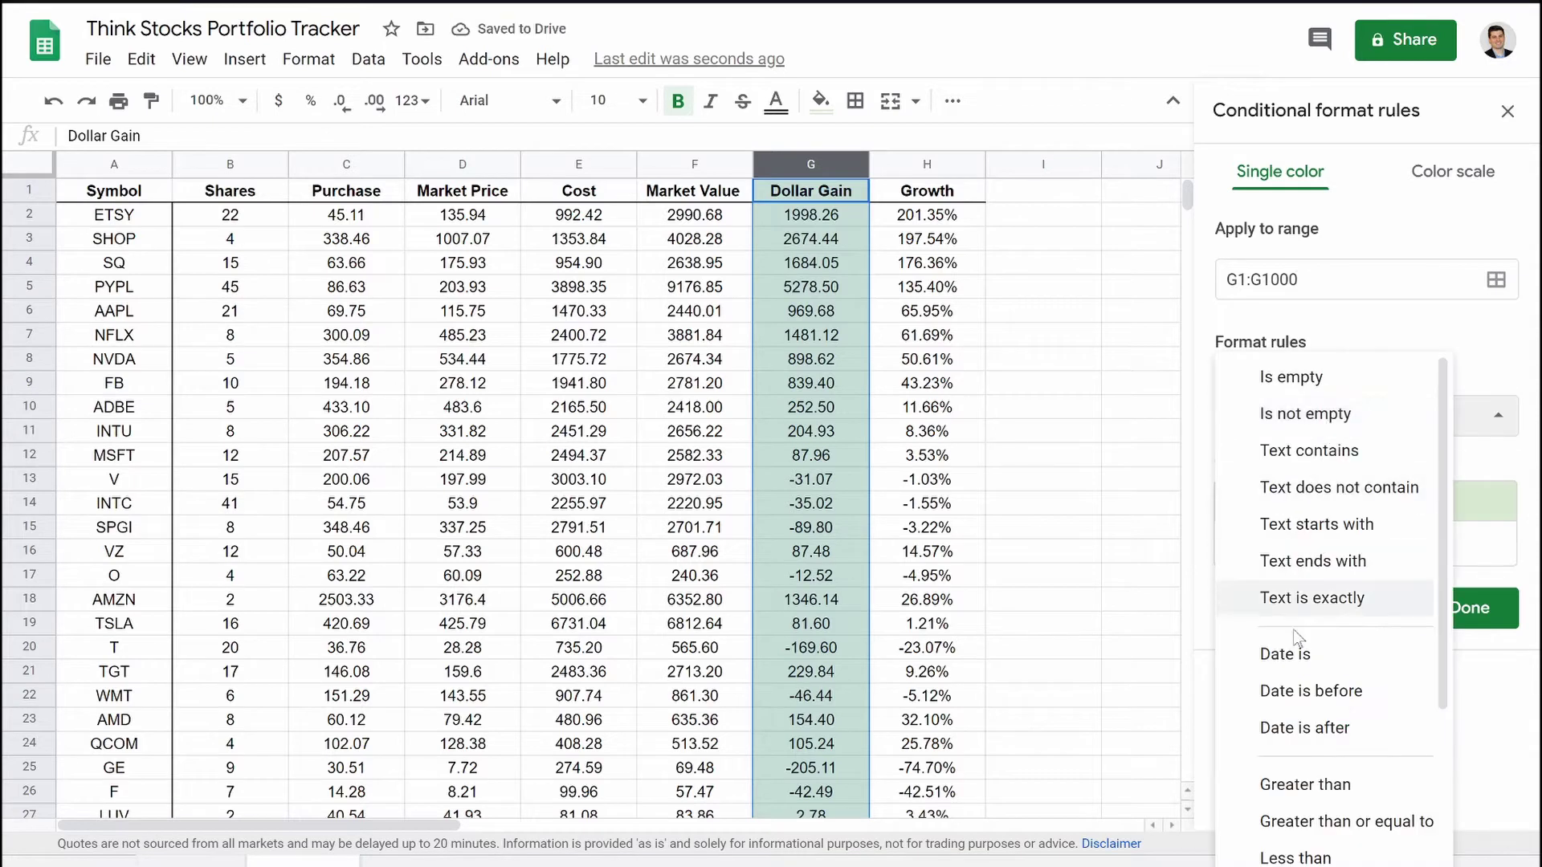
{"action": "scroll", "coordinate": [1293, 642], "scroll_direction": "down", "scroll_amount": 2}
{"action": "scroll", "coordinate": [1296, 647], "scroll_direction": "down", "scroll_amount": 1}
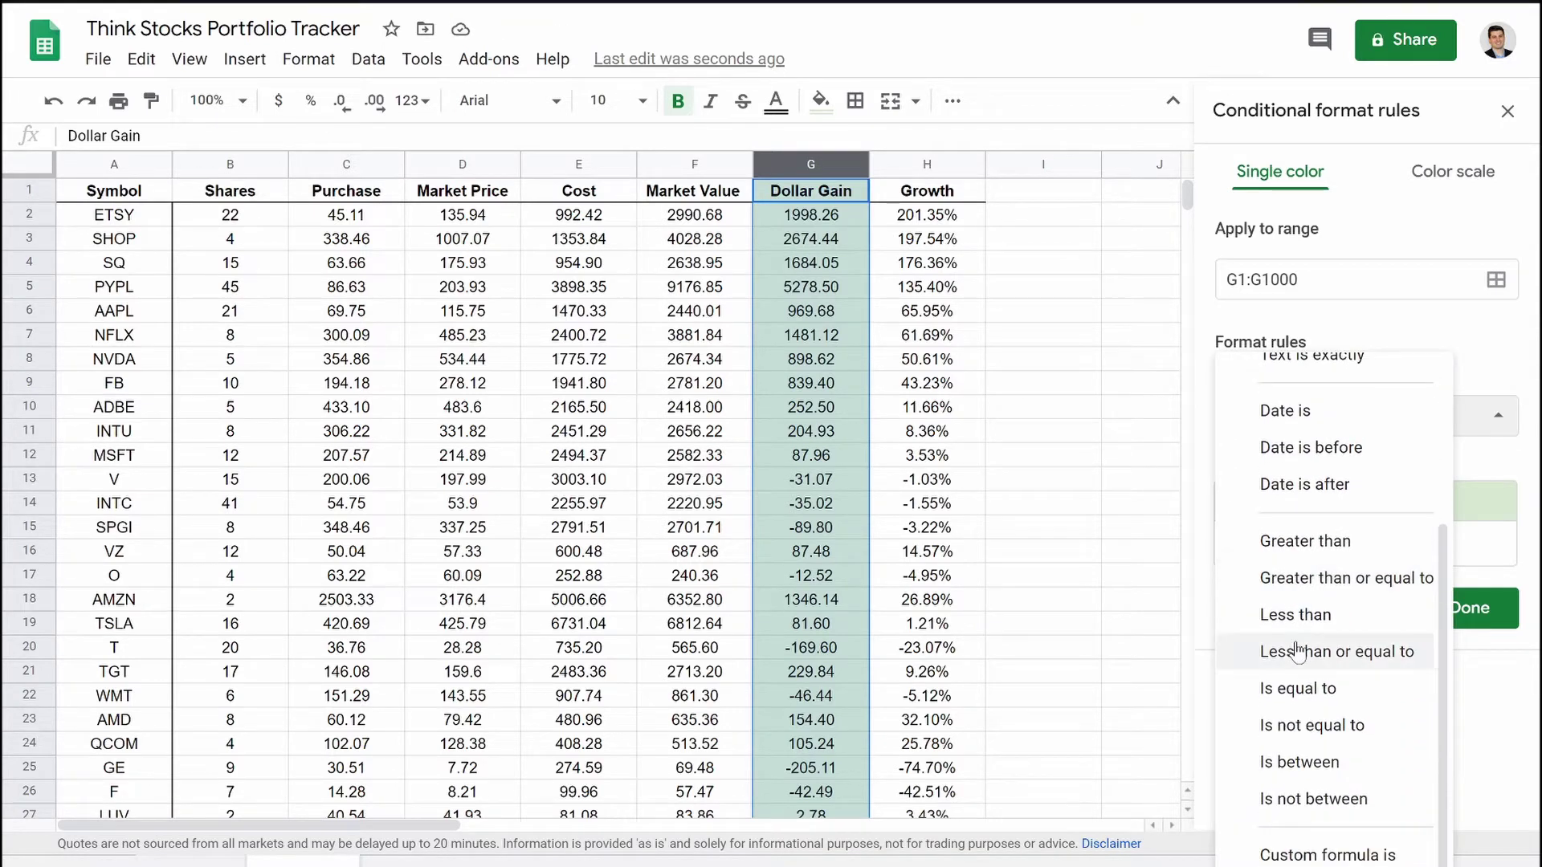
{"action": "left_click", "coordinate": [1369, 554]}
{"action": "left_click", "coordinate": [1317, 467]}
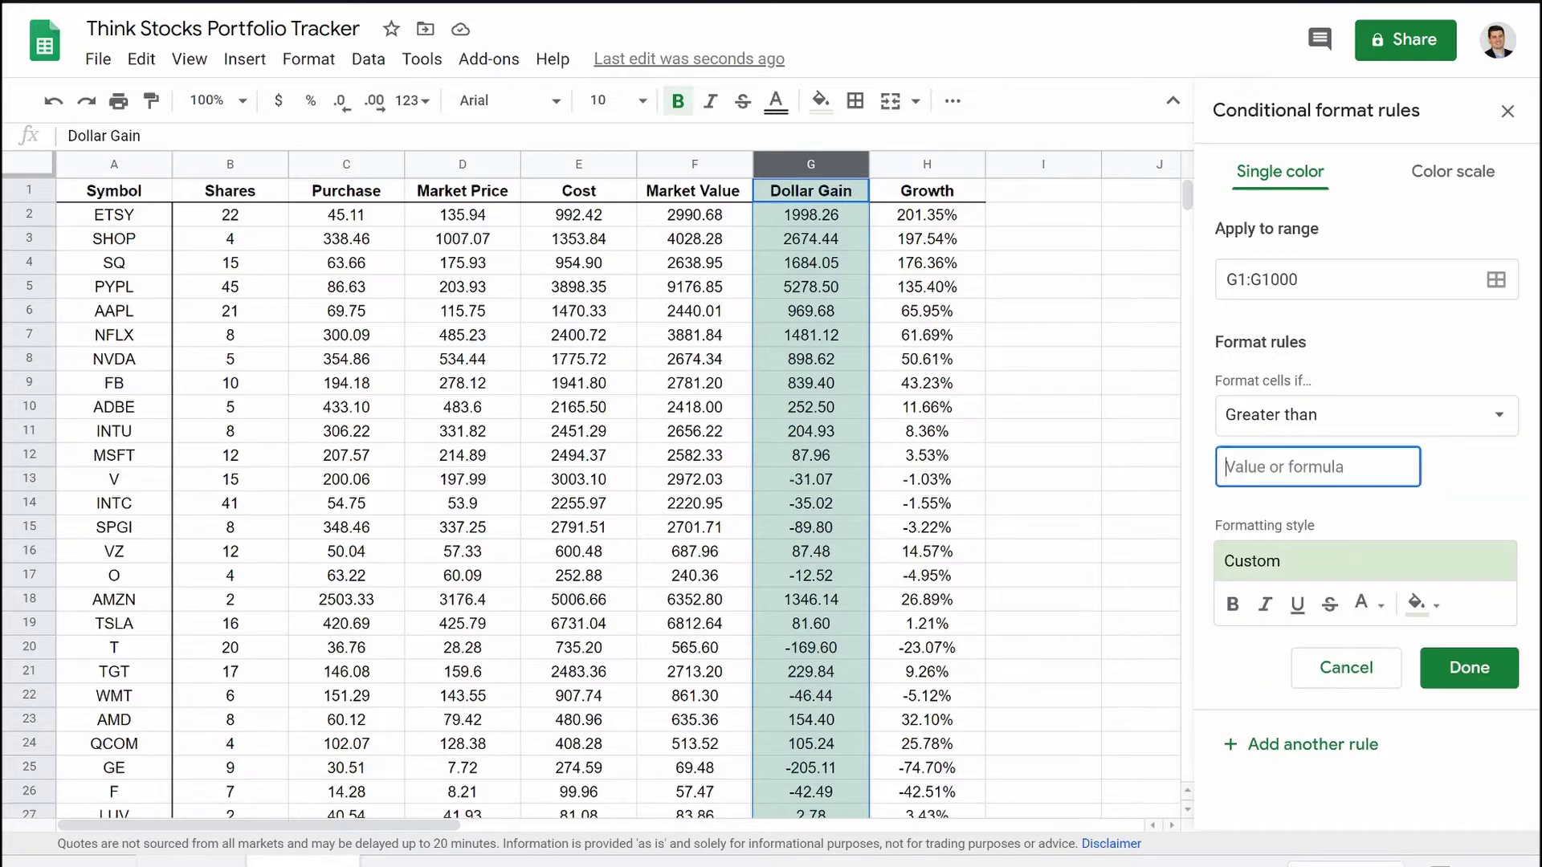
{"action": "type", "text": "0"}
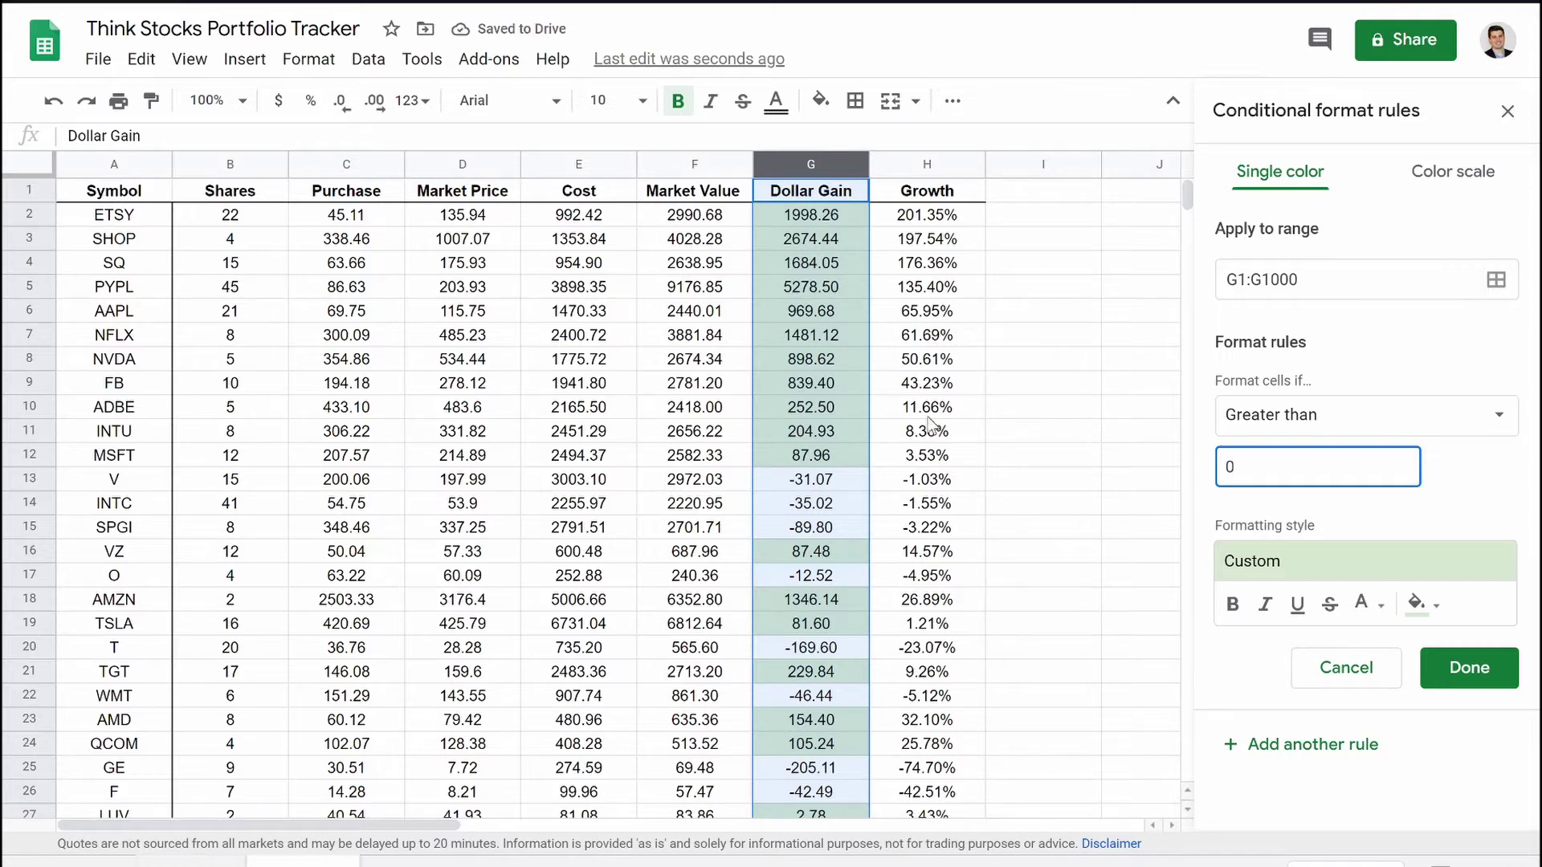
Step: Check the highlighting down the Dollar Gain column and save the rule
{"action": "scroll", "coordinate": [742, 357], "scroll_direction": "down", "scroll_amount": 2}
{"action": "scroll", "coordinate": [788, 359], "scroll_direction": "up", "scroll_amount": 2}
{"action": "scroll", "coordinate": [896, 459], "scroll_direction": "down", "scroll_amount": 2}
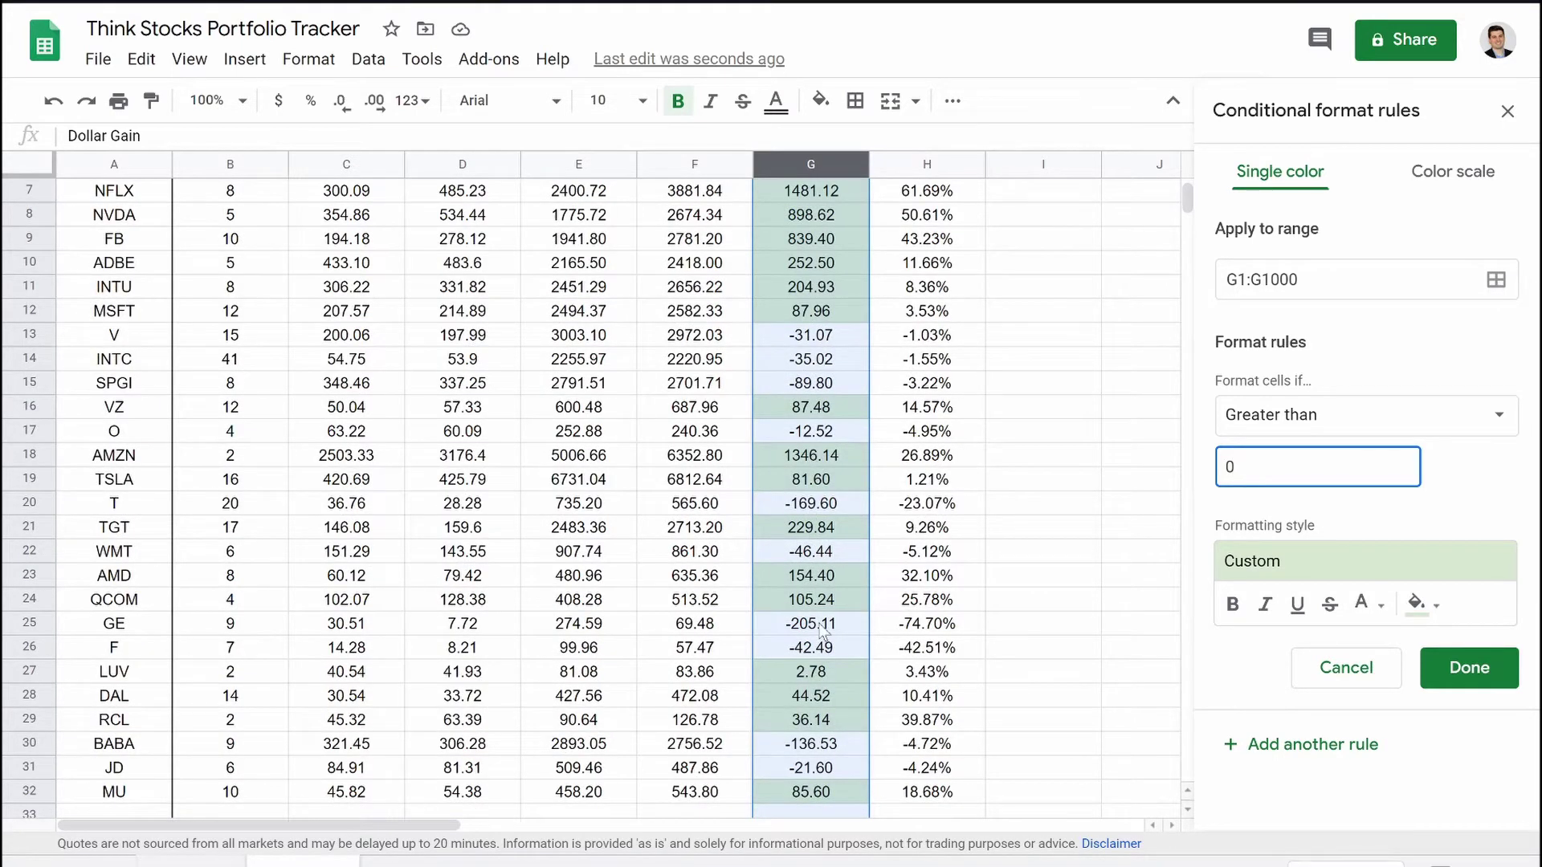
{"action": "scroll", "coordinate": [813, 677], "scroll_direction": "down", "scroll_amount": 1}
{"action": "scroll", "coordinate": [814, 677], "scroll_direction": "down", "scroll_amount": 1}
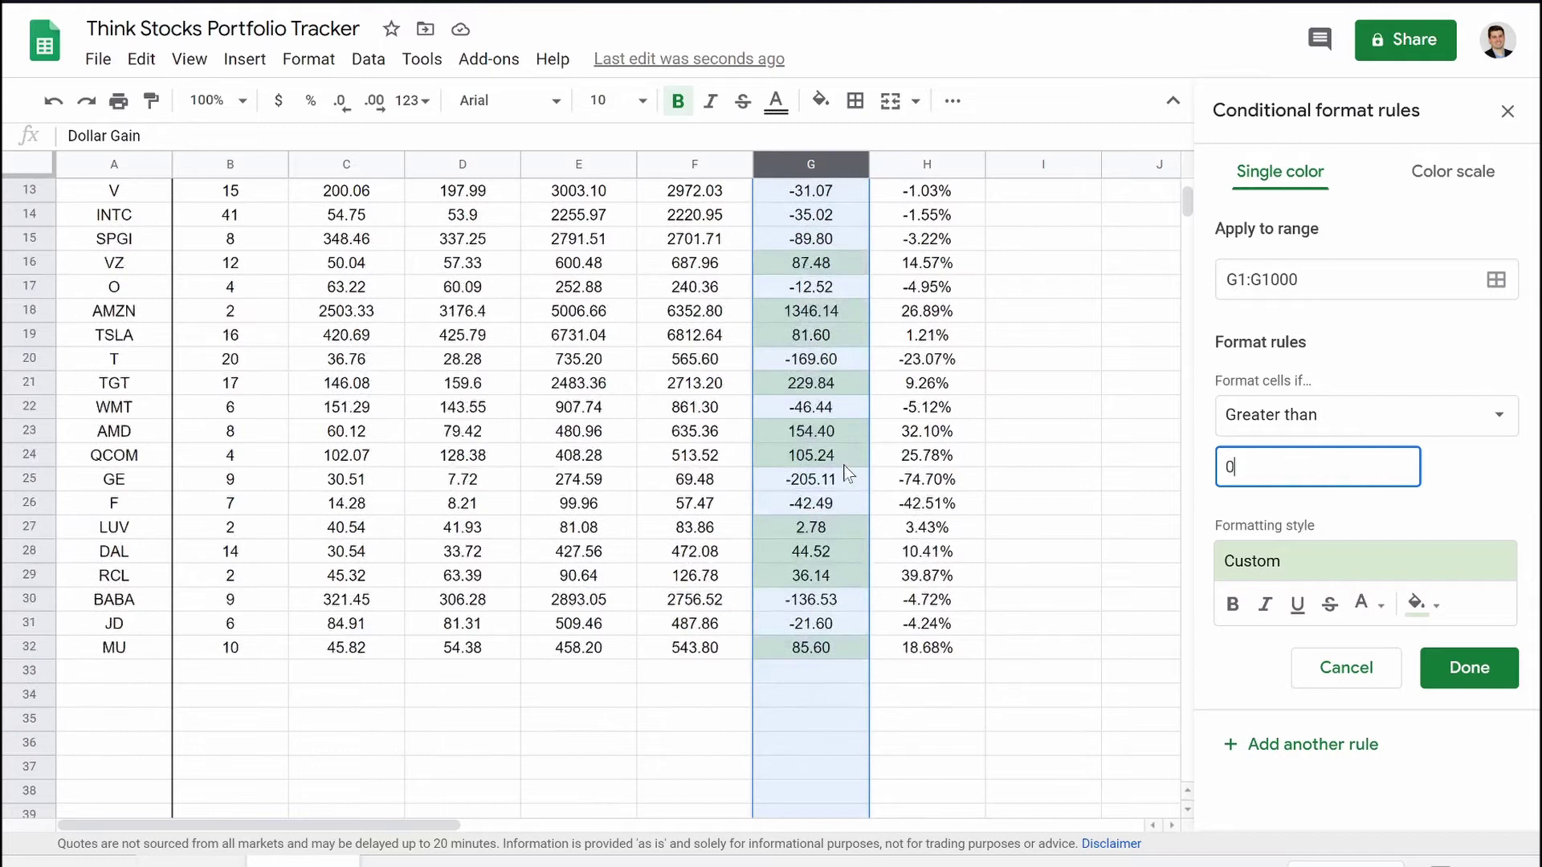
{"action": "scroll", "coordinate": [846, 474], "scroll_direction": "up", "scroll_amount": 4}
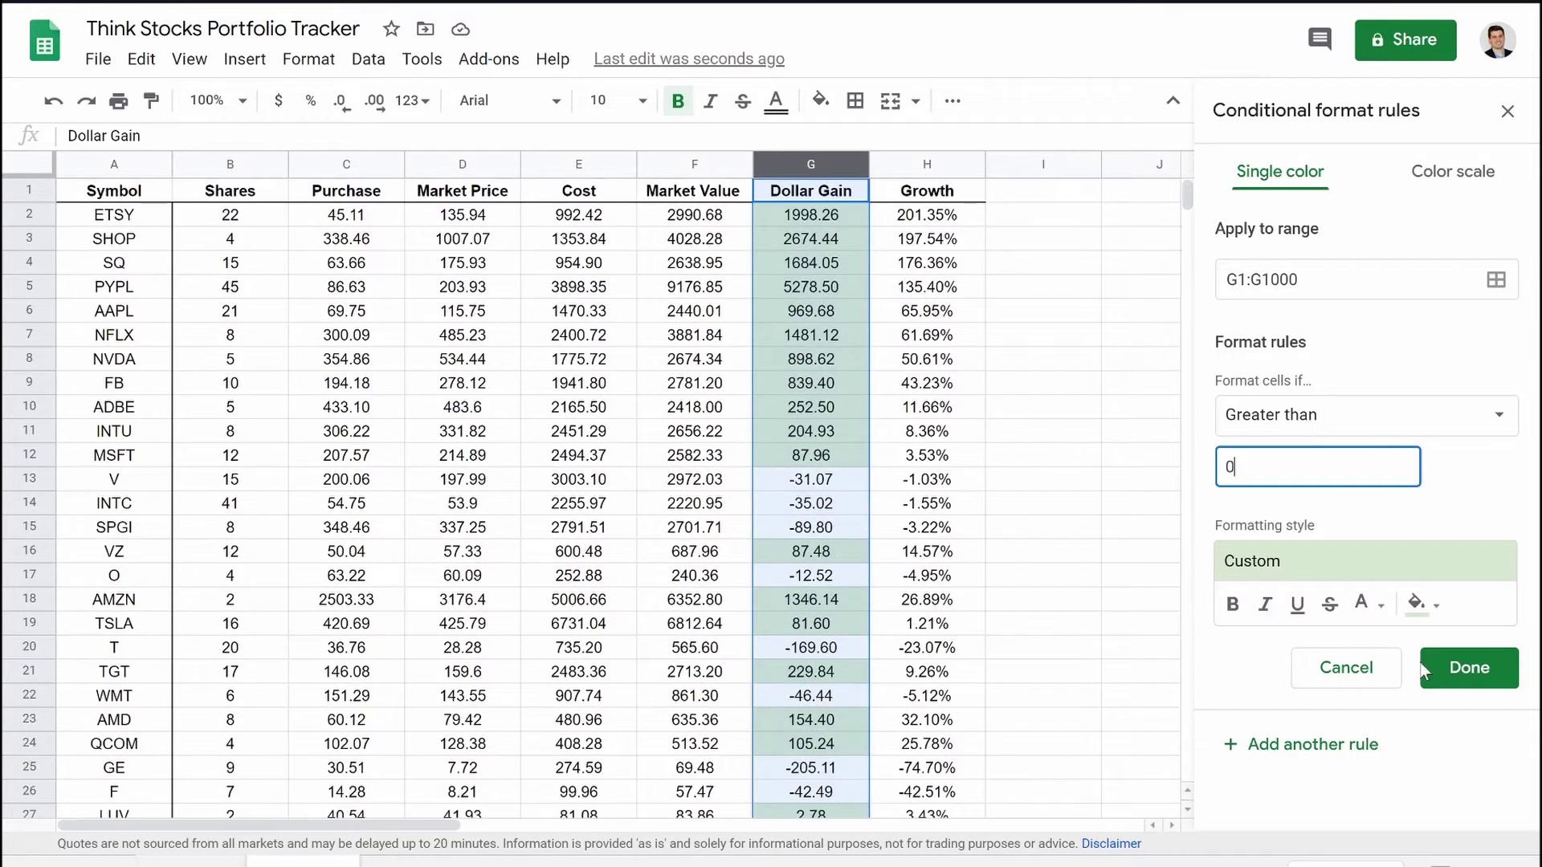
{"action": "left_click", "coordinate": [1459, 685]}
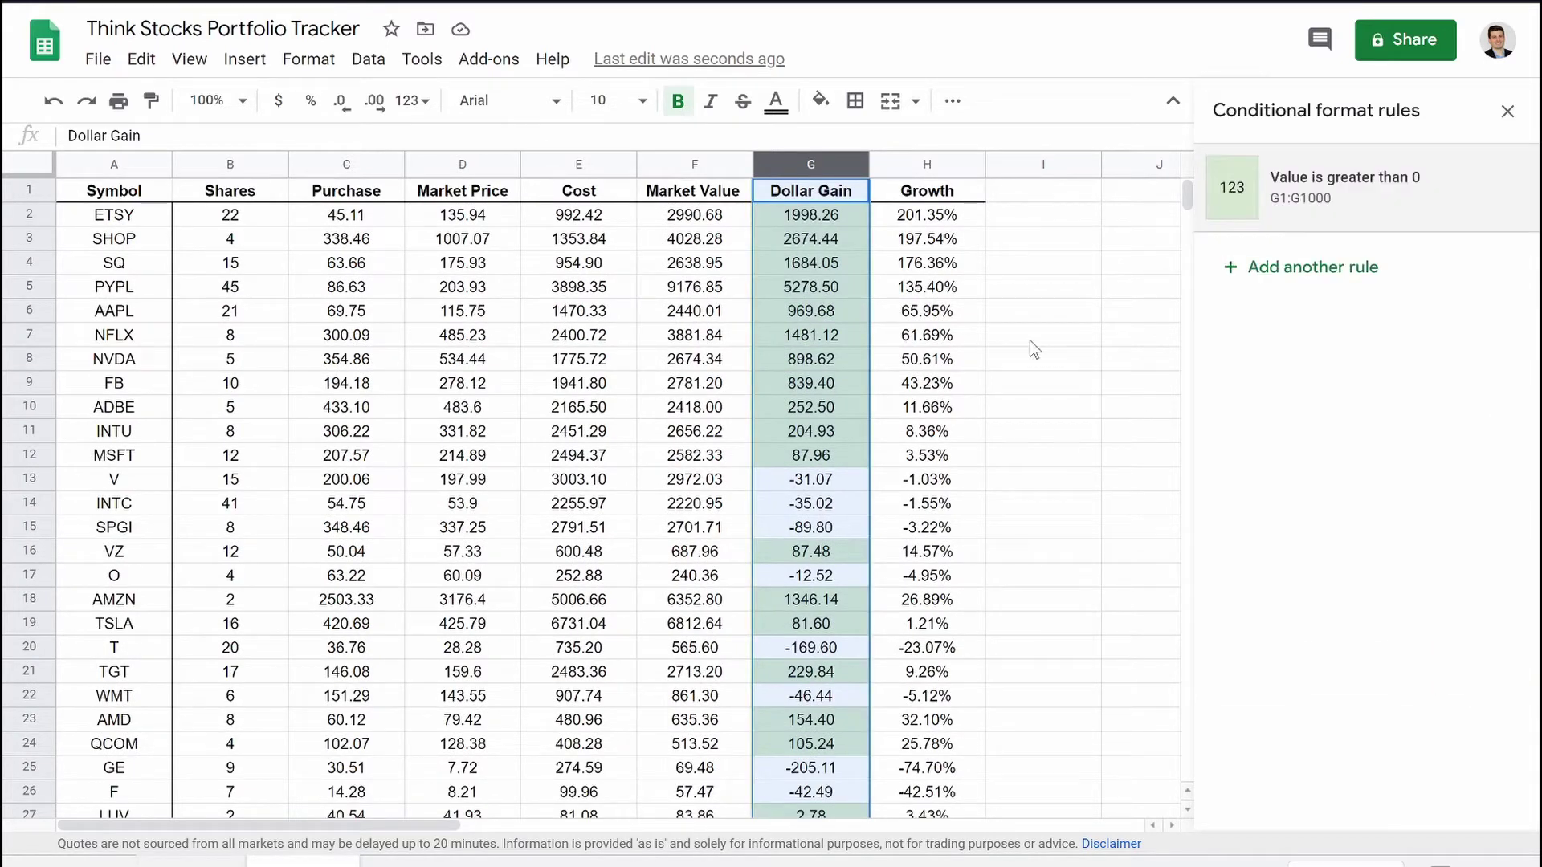
Step: Create a single-color rule for the entire Growth column, H1:H1000, that formats cells with values greater than 0
{"action": "left_click", "coordinate": [930, 165]}
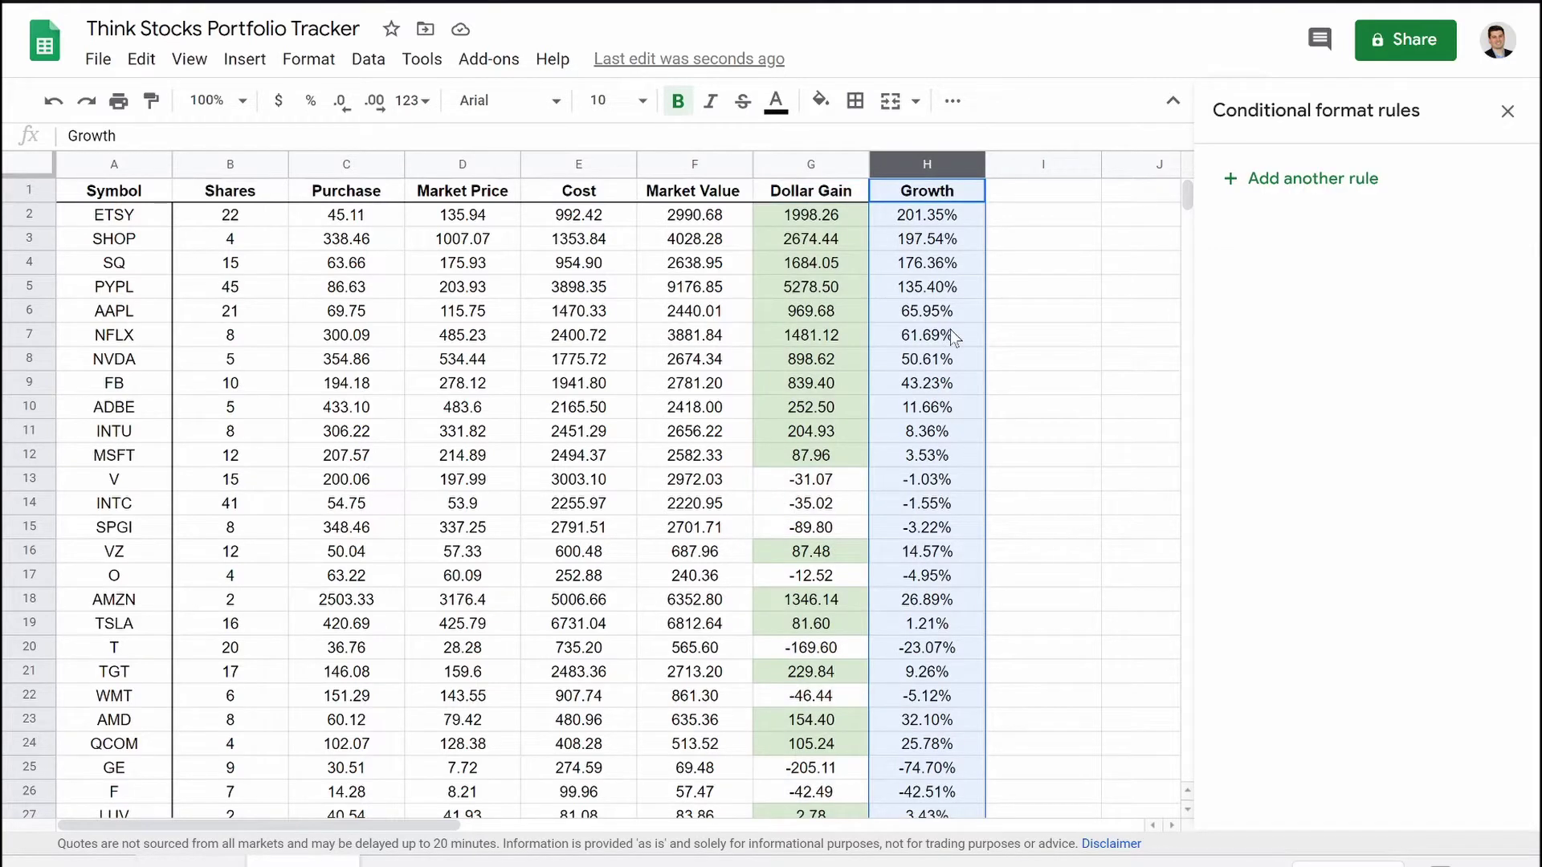
{"action": "right_click", "coordinate": [944, 242]}
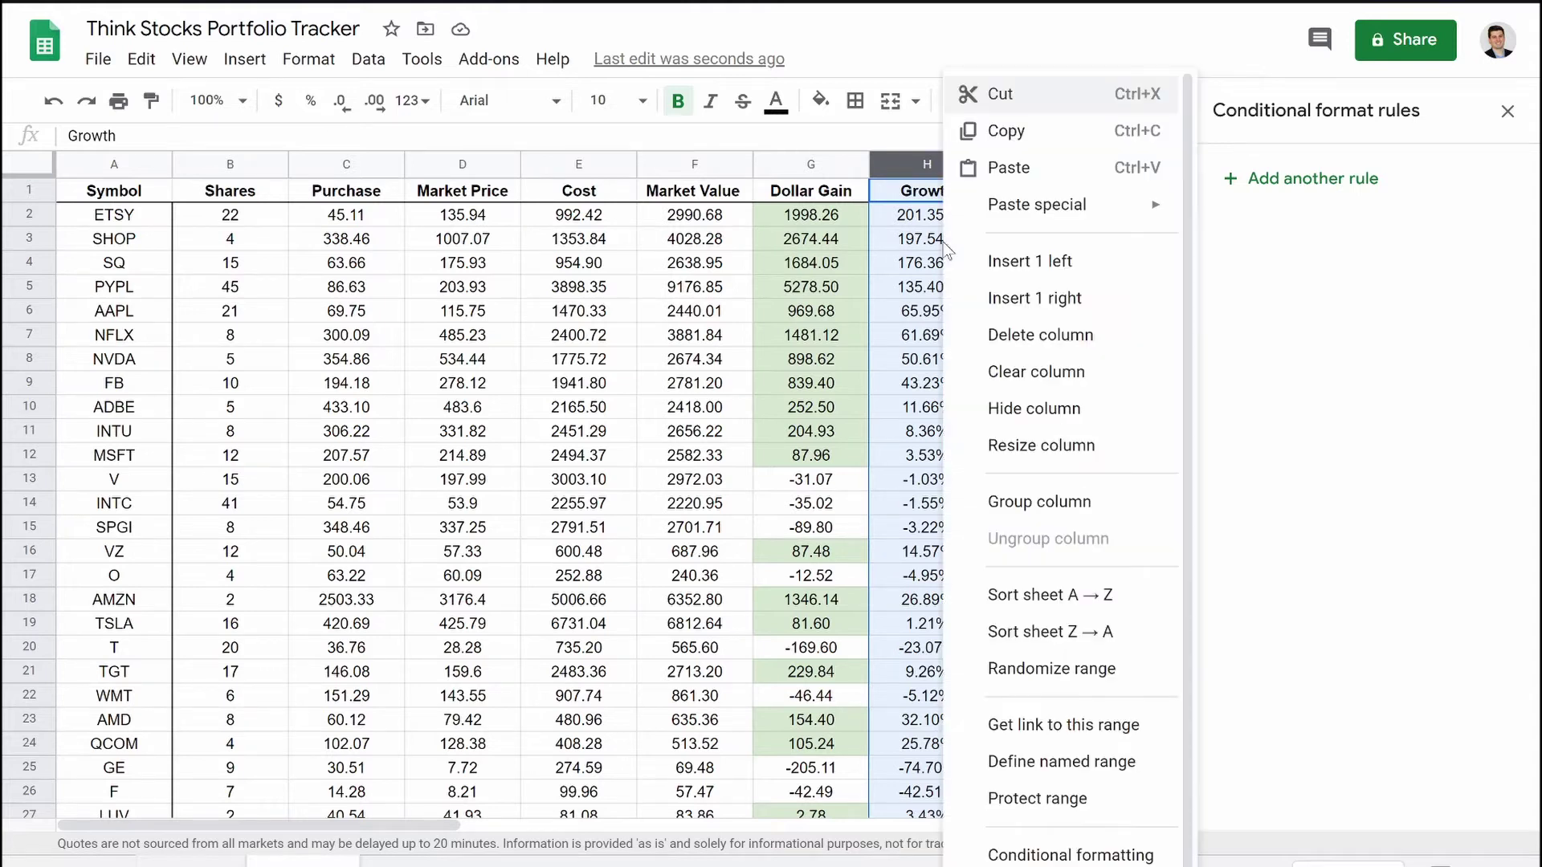
{"action": "left_click", "coordinate": [1044, 856]}
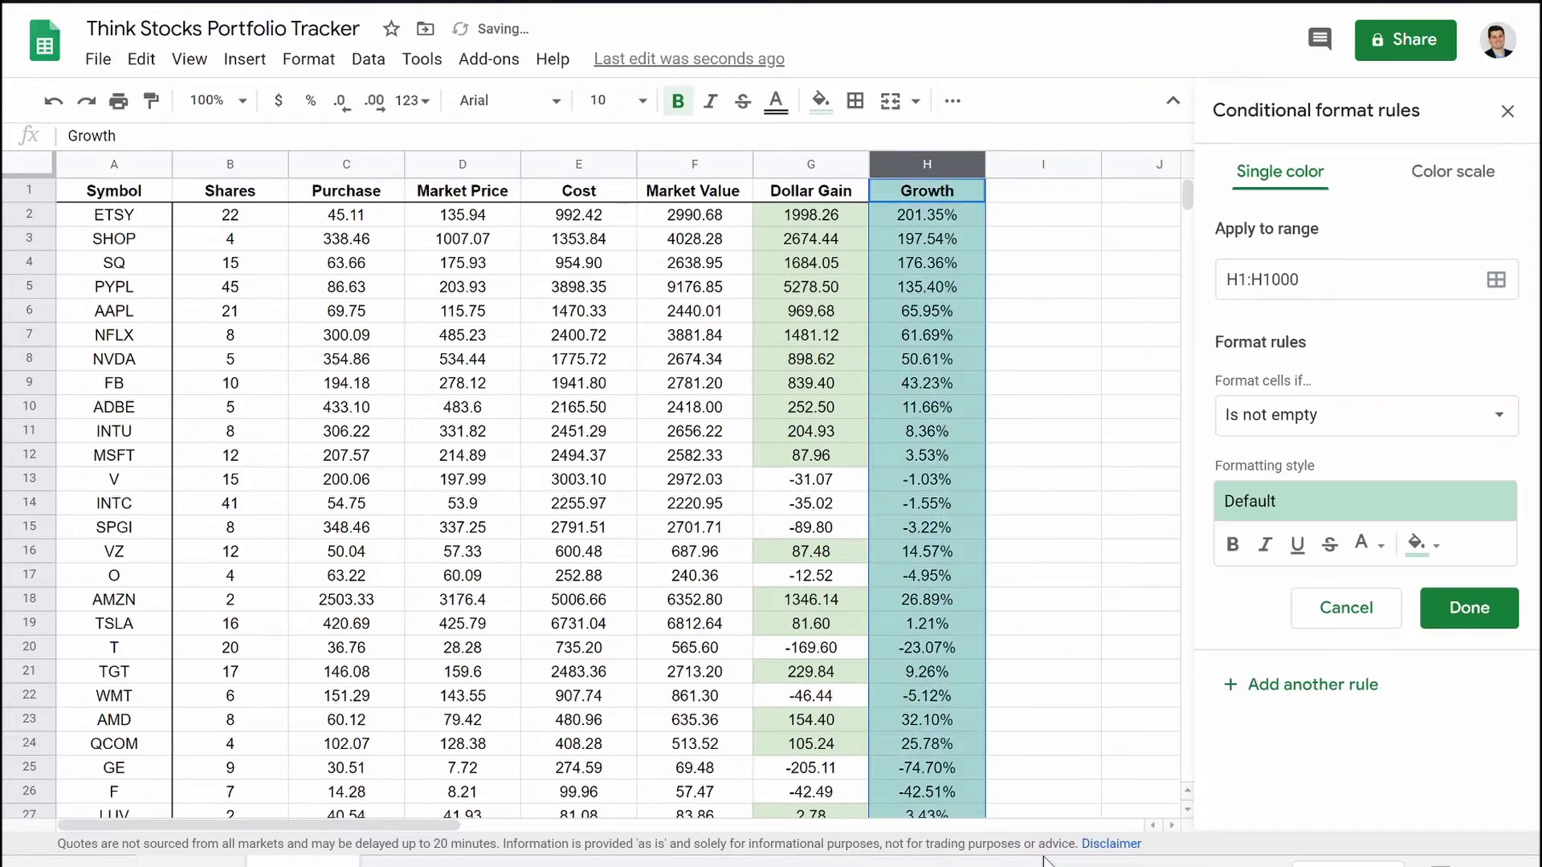
{"action": "left_click", "coordinate": [1334, 429]}
{"action": "scroll", "coordinate": [1320, 634], "scroll_direction": "down", "scroll_amount": 3}
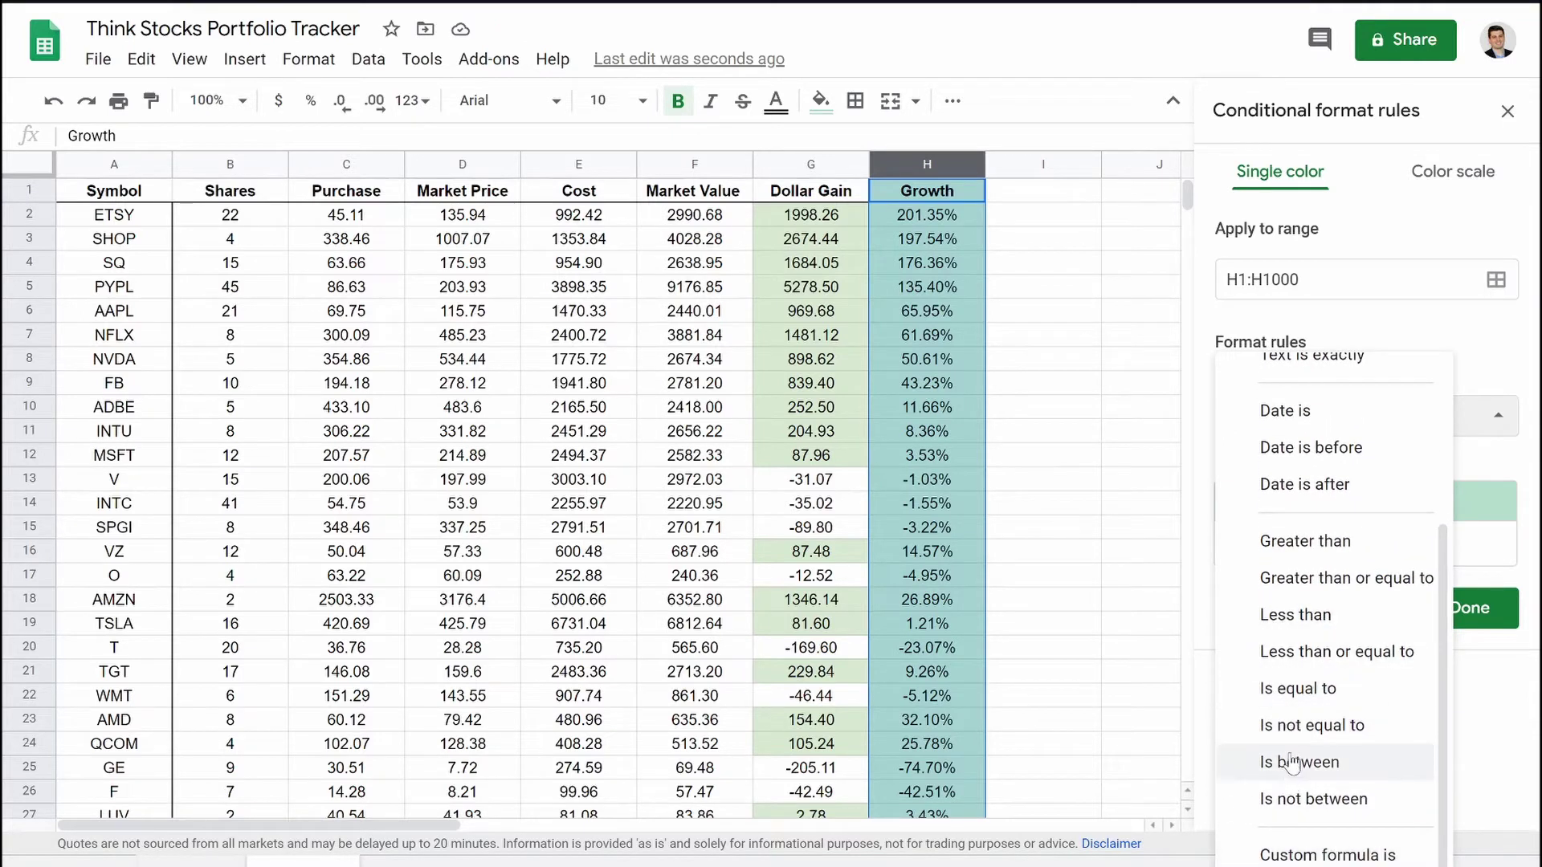
{"action": "left_click", "coordinate": [1293, 542]}
{"action": "left_click", "coordinate": [1317, 467]}
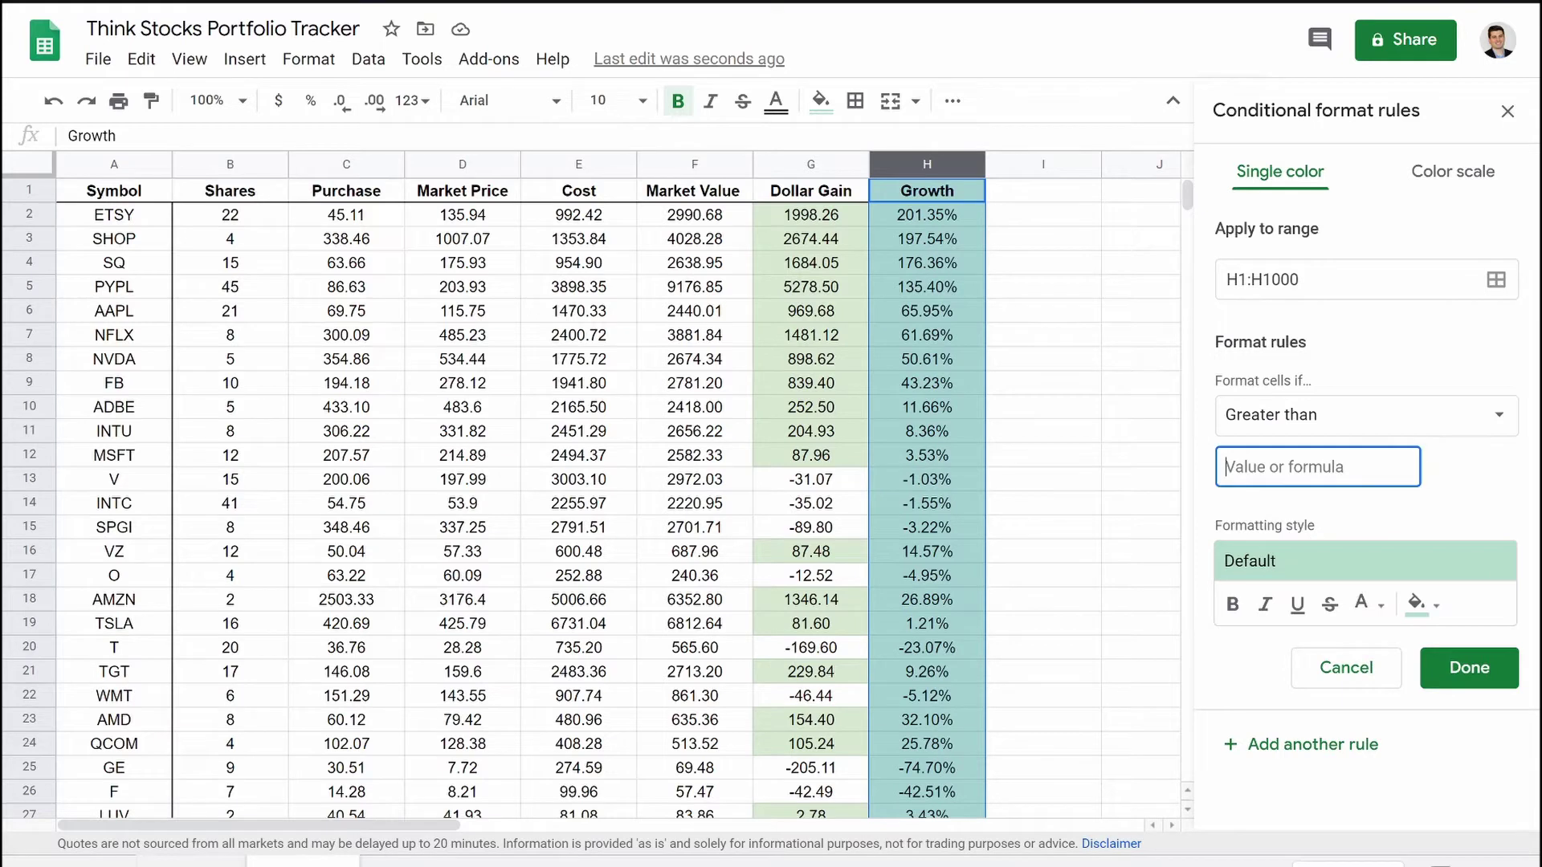
{"action": "type", "text": "0"}
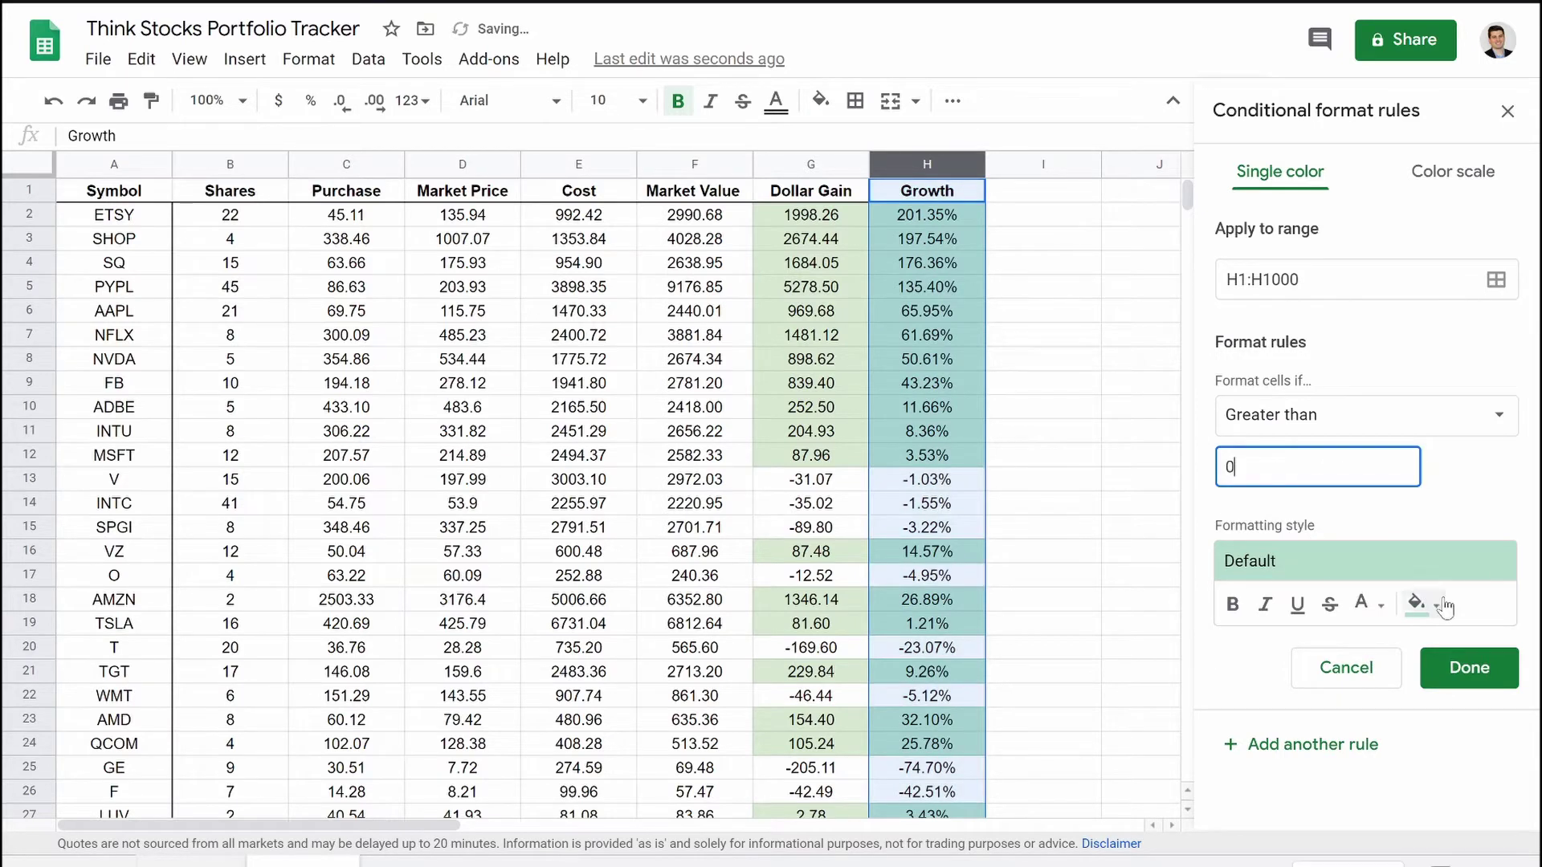
Step: Change the Growth rule's fill to light green and check the highlighting down the sheet
{"action": "left_click", "coordinate": [1417, 603]}
{"action": "left_click", "coordinate": [1292, 308]}
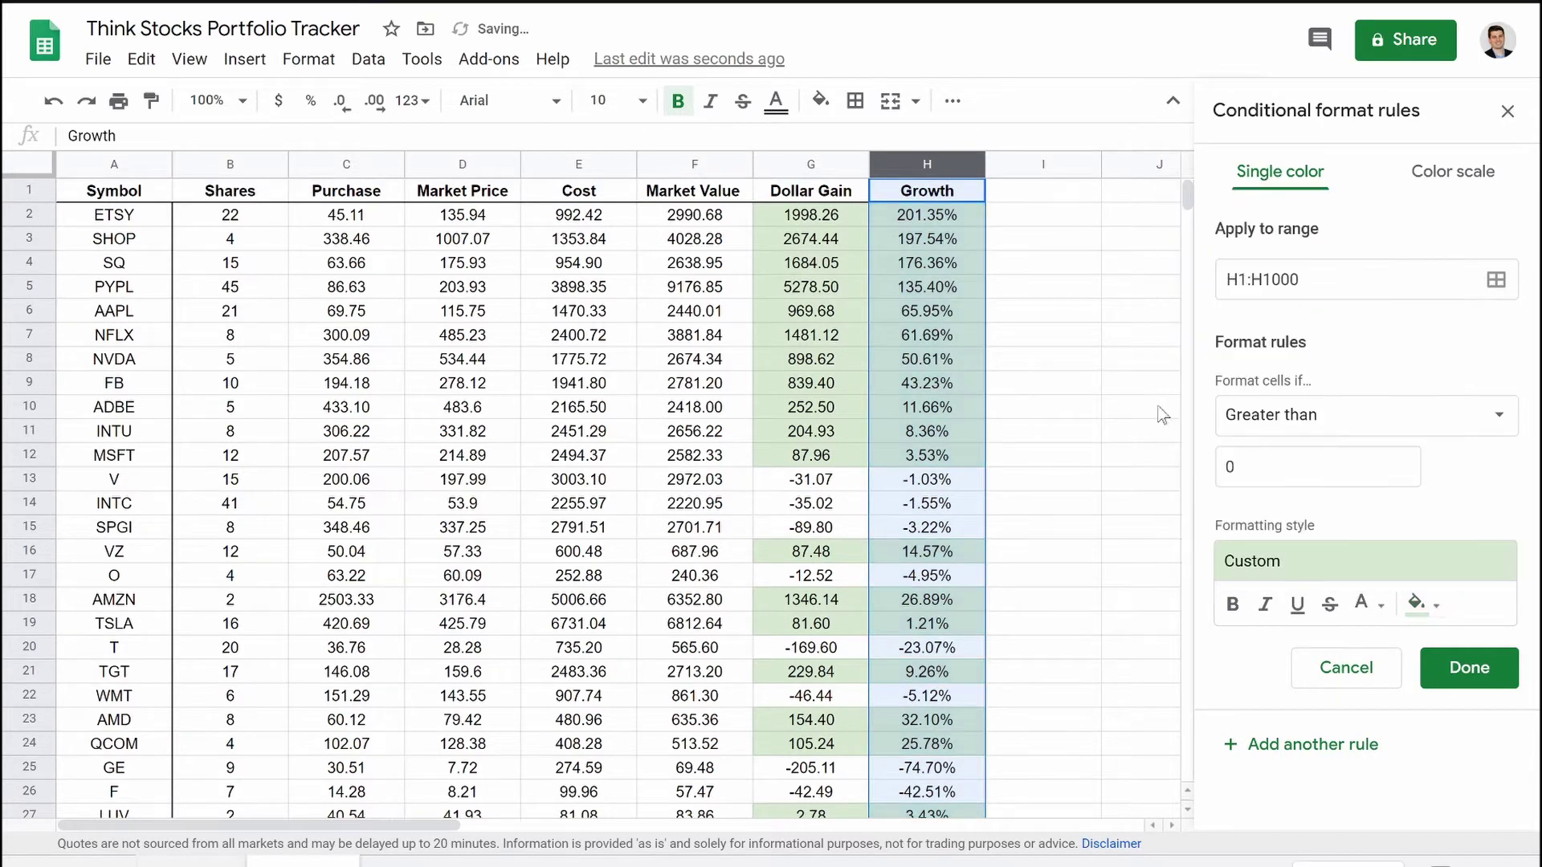
{"action": "left_click", "coordinate": [1054, 413]}
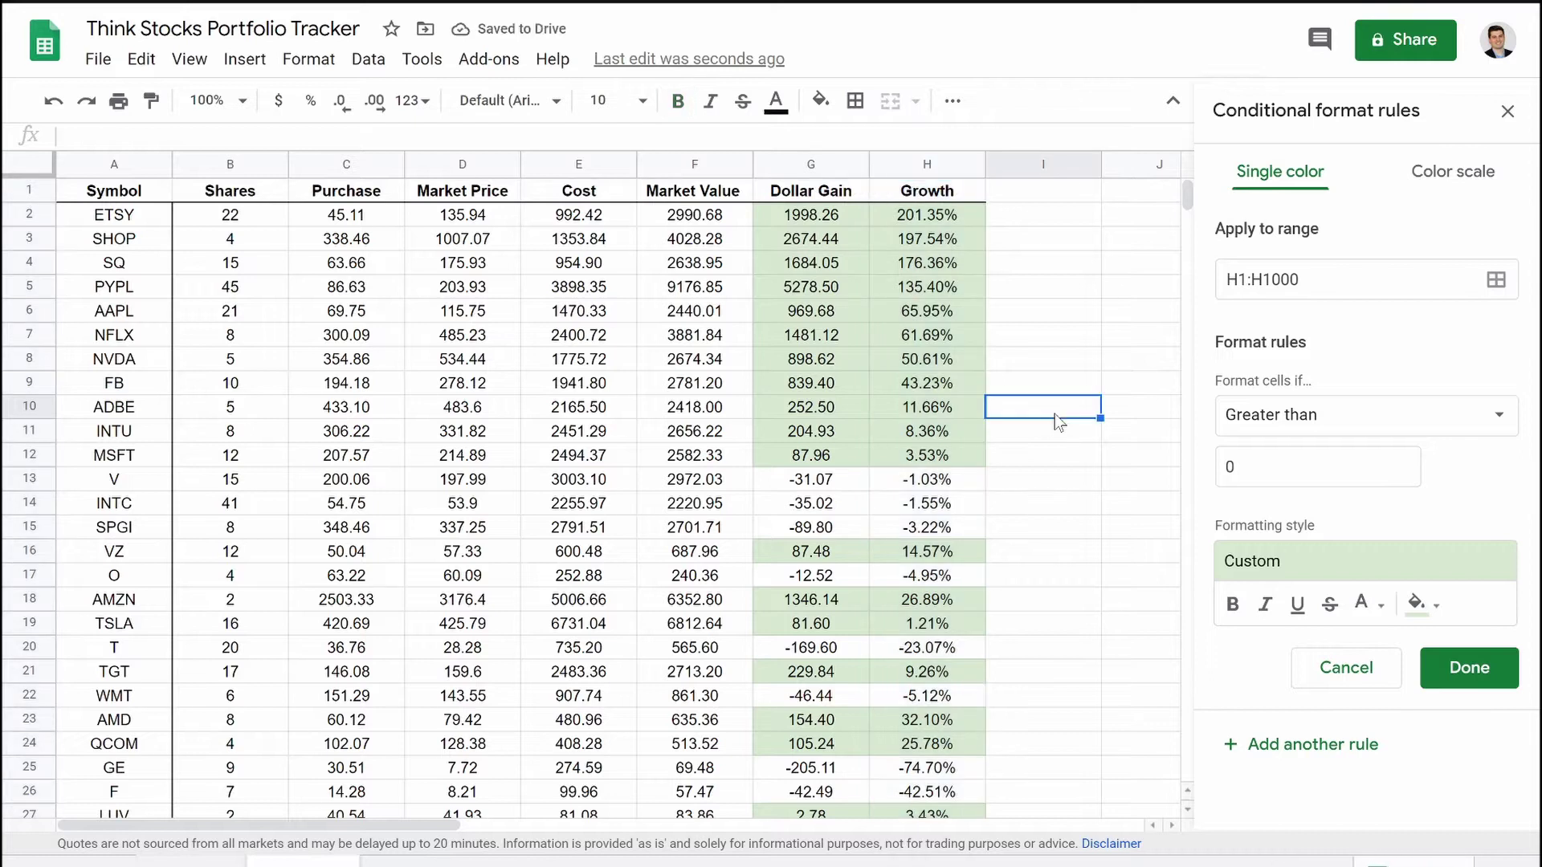
{"action": "scroll", "coordinate": [932, 603], "scroll_direction": "down", "scroll_amount": 3}
{"action": "scroll", "coordinate": [932, 604], "scroll_direction": "up", "scroll_amount": 3}
Step: Start a second single-color rule for the entire Dollar Gain column, G1:G1000
{"action": "left_click_drag", "start_coordinate": [804, 220], "coordinate": [828, 663]}
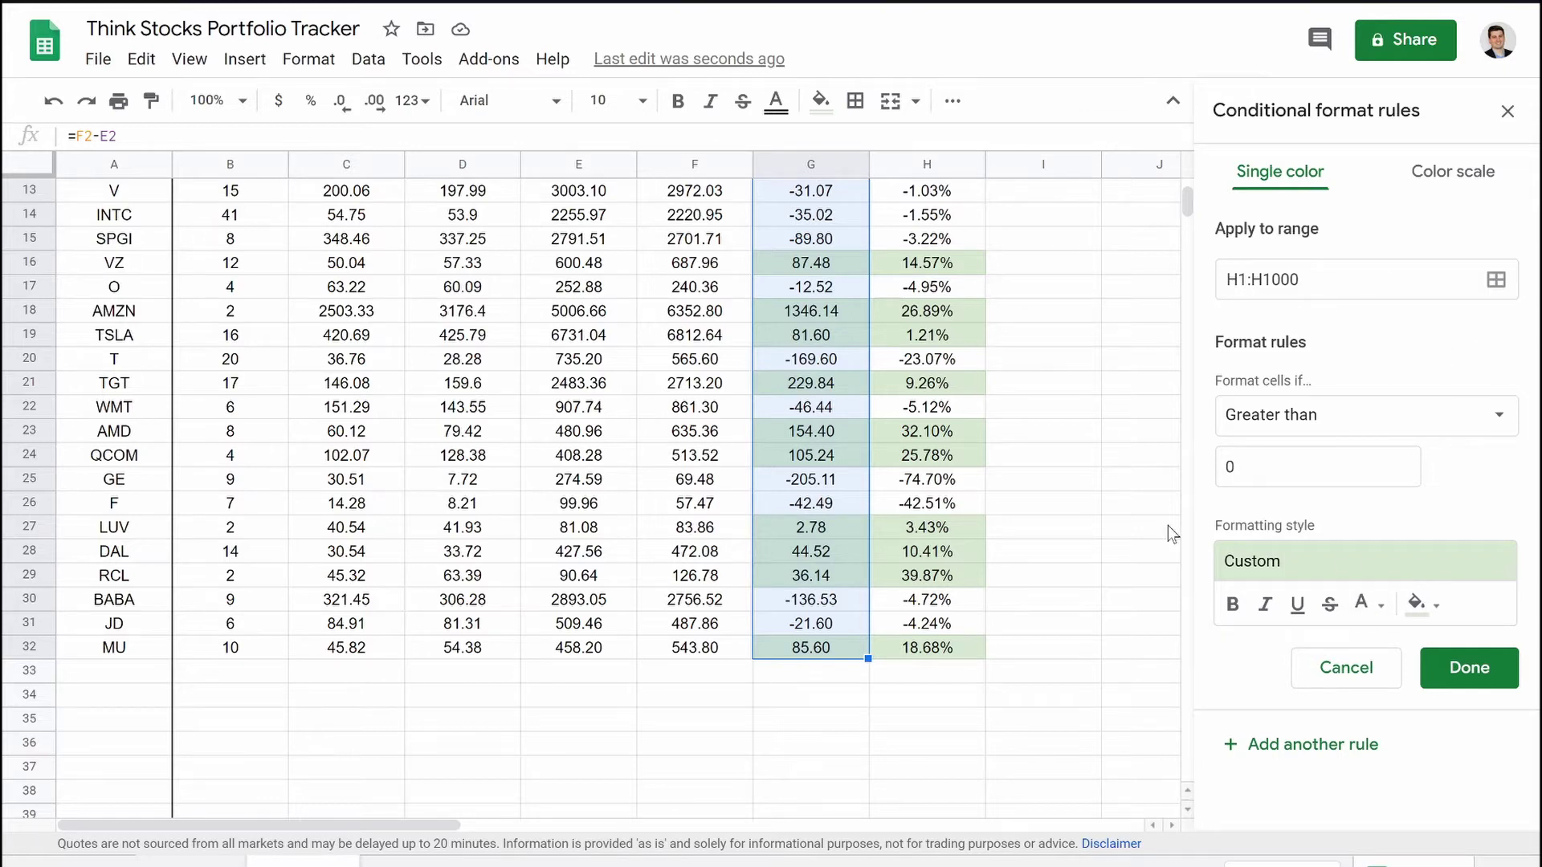
{"action": "scroll", "coordinate": [812, 387], "scroll_direction": "up", "scroll_amount": 4}
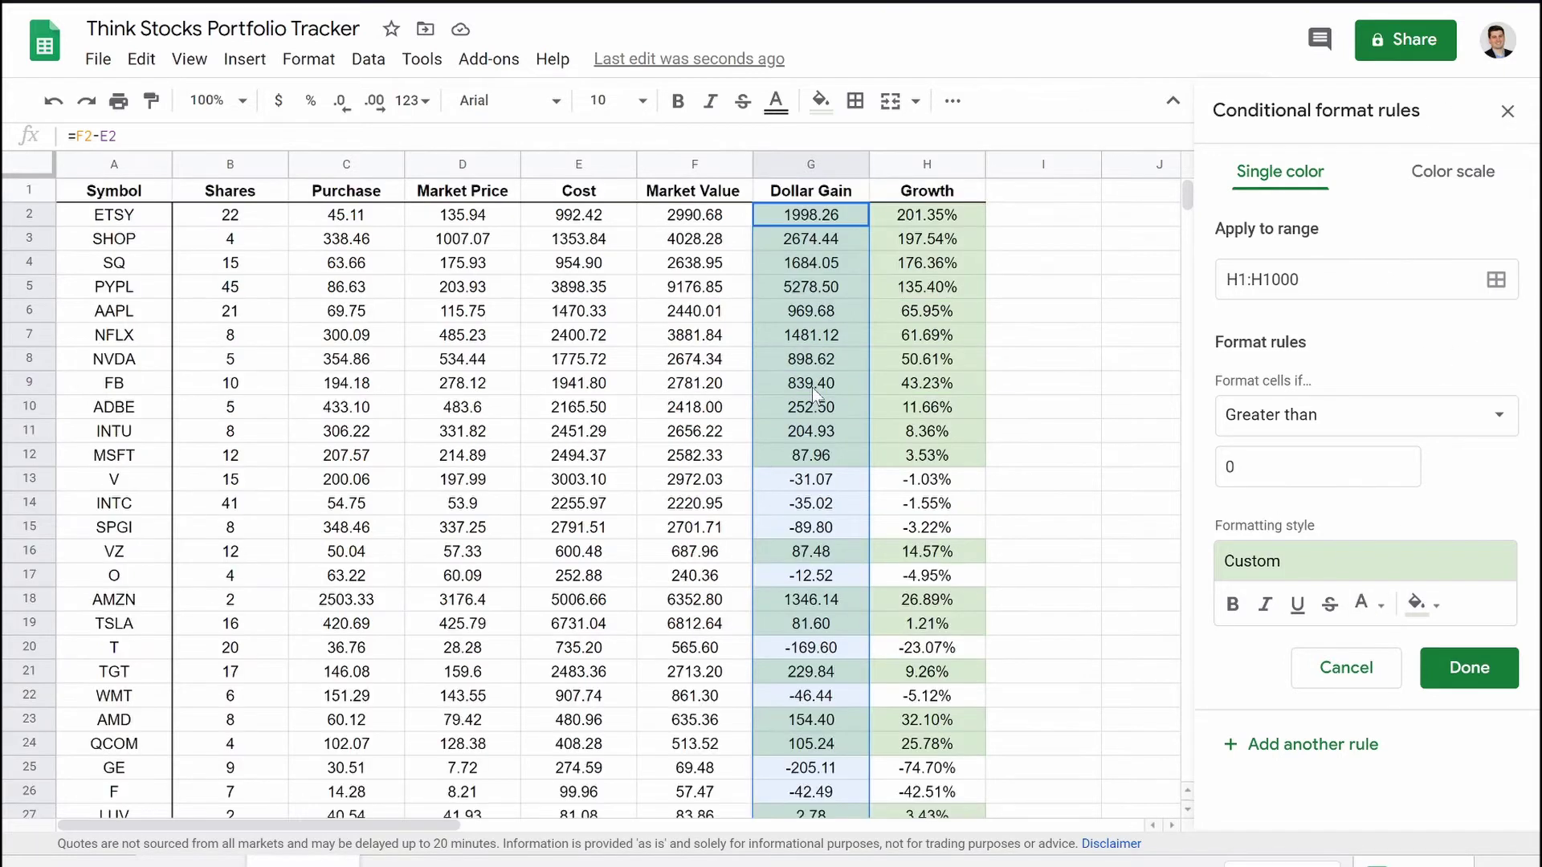
{"action": "left_click", "coordinate": [810, 171]}
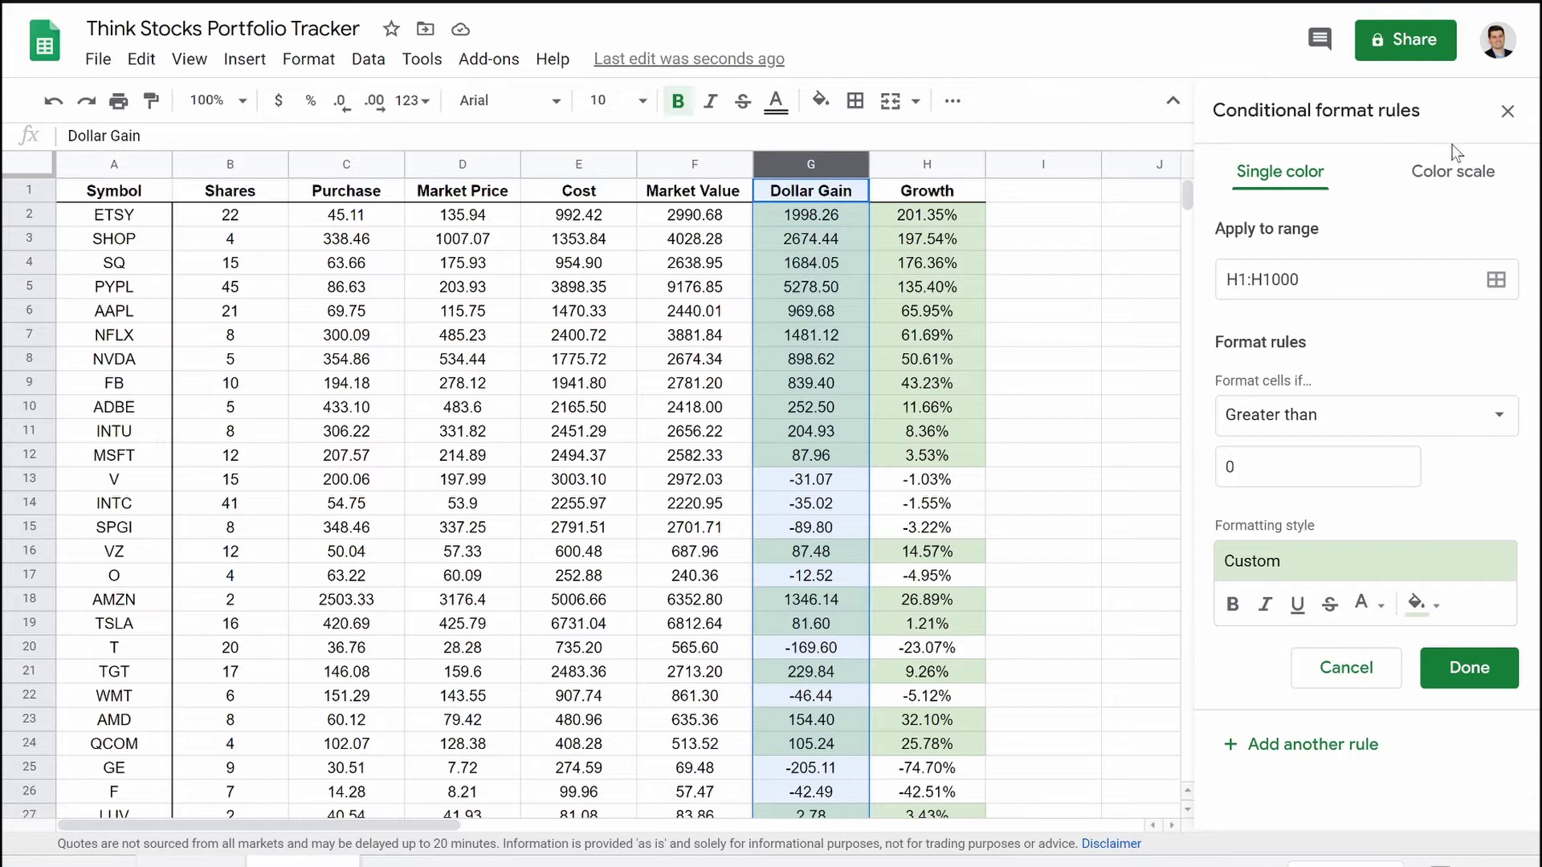
{"action": "left_click", "coordinate": [1518, 122]}
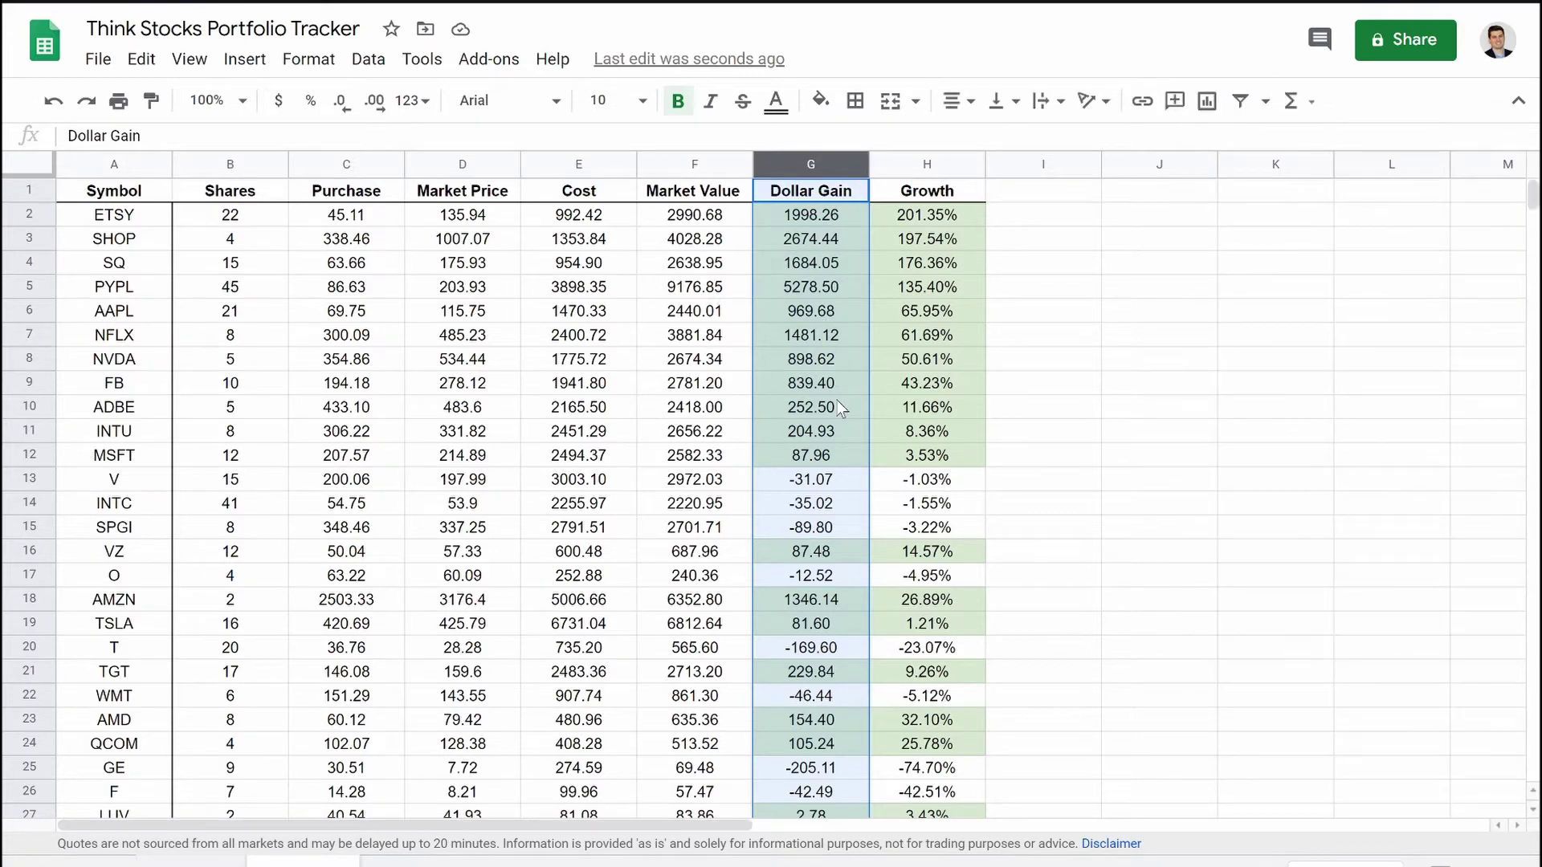
{"action": "right_click", "coordinate": [841, 408]}
{"action": "left_click", "coordinate": [899, 856]}
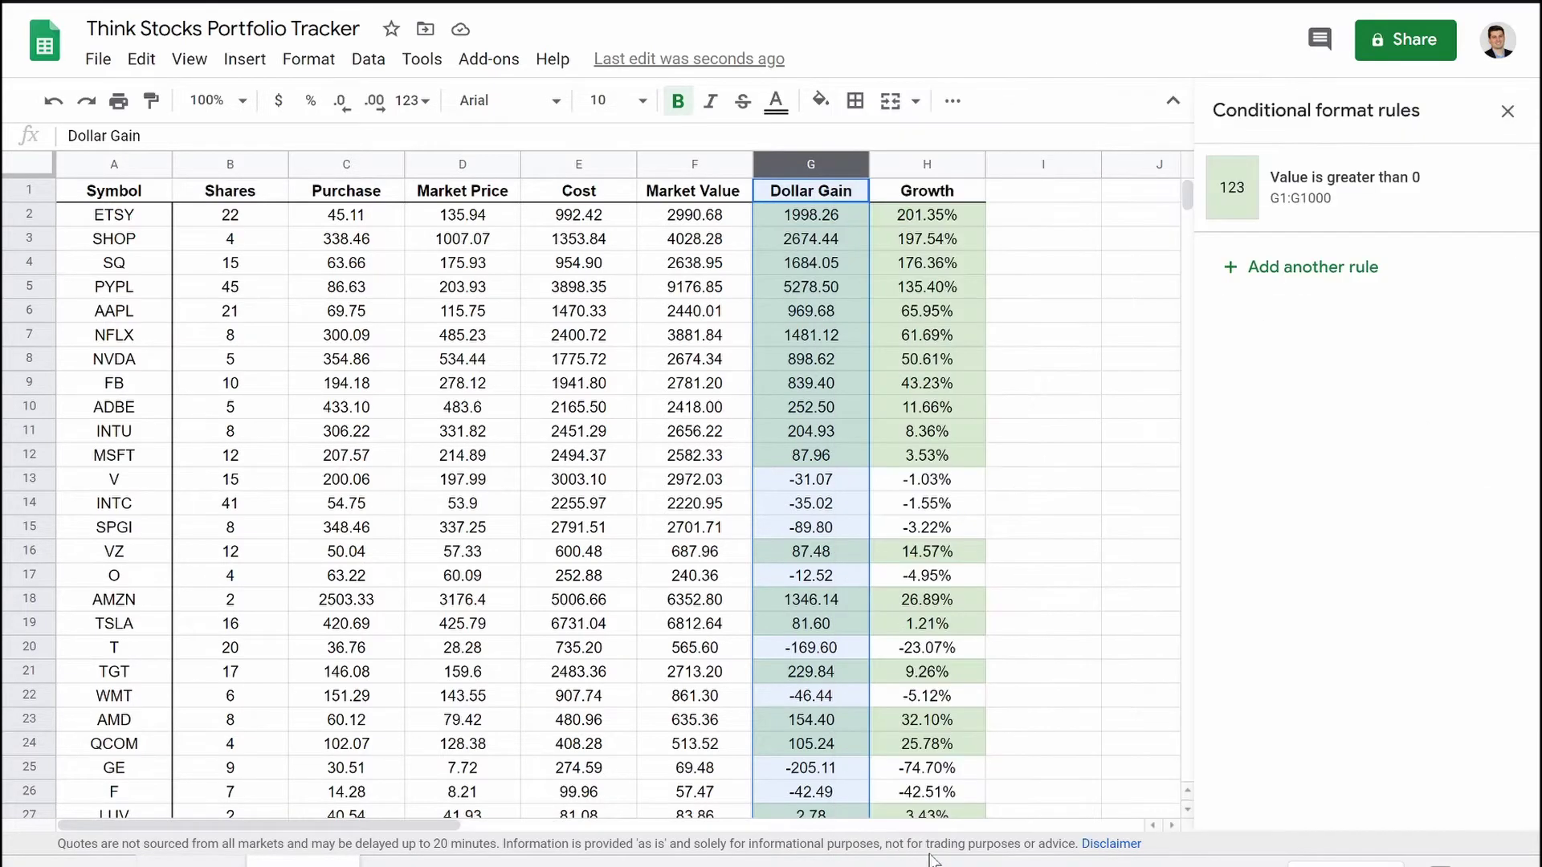
{"action": "left_click", "coordinate": [1301, 273]}
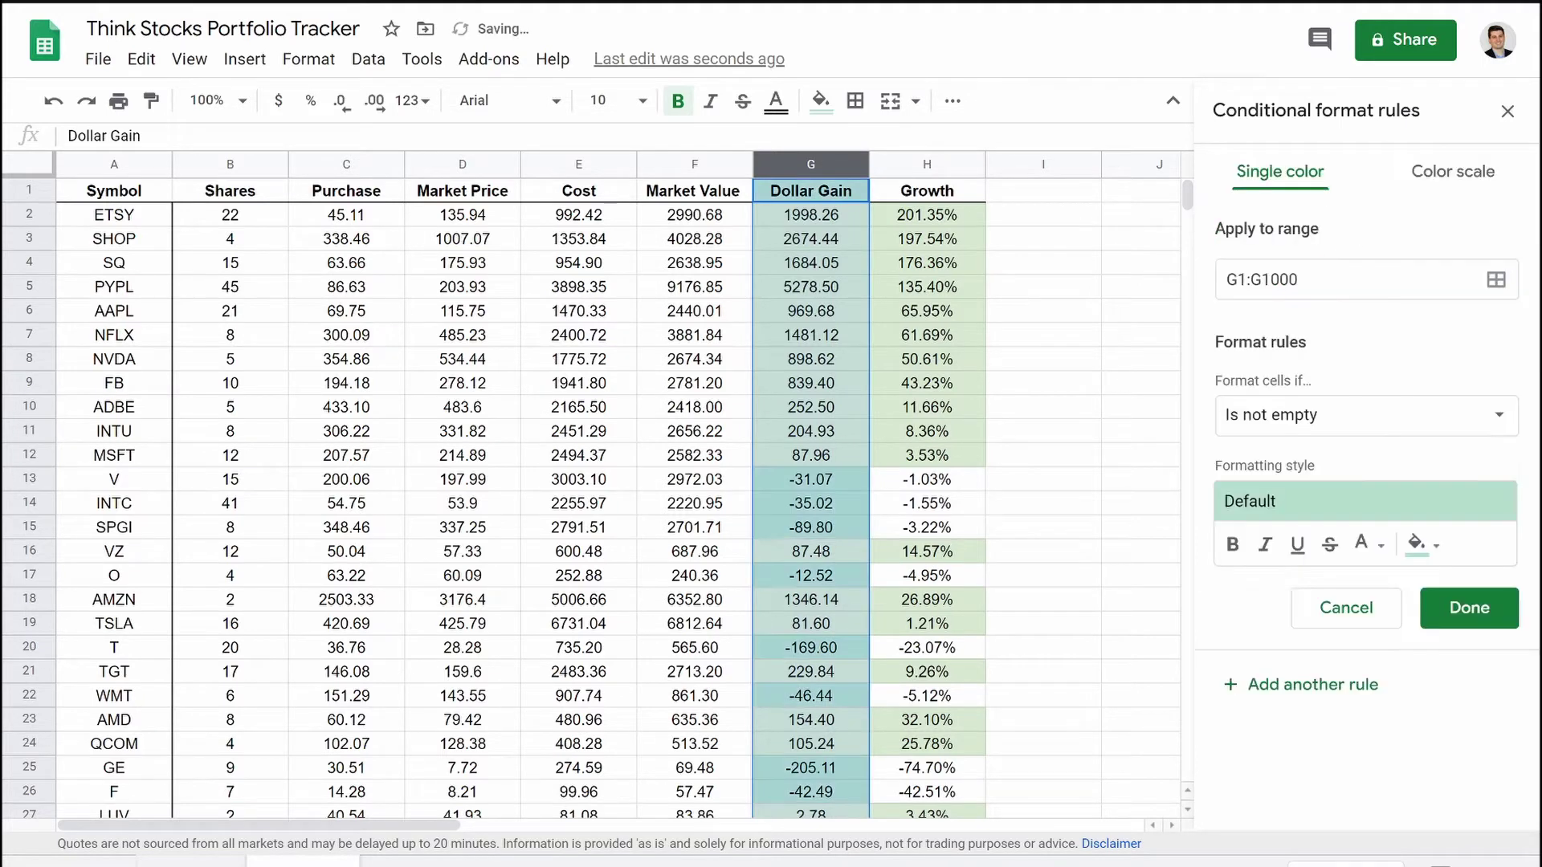
Step: Try a light orange fill in the new Dollar Gain rule's formatting style and replace it with light red
{"action": "left_click", "coordinate": [1428, 554]}
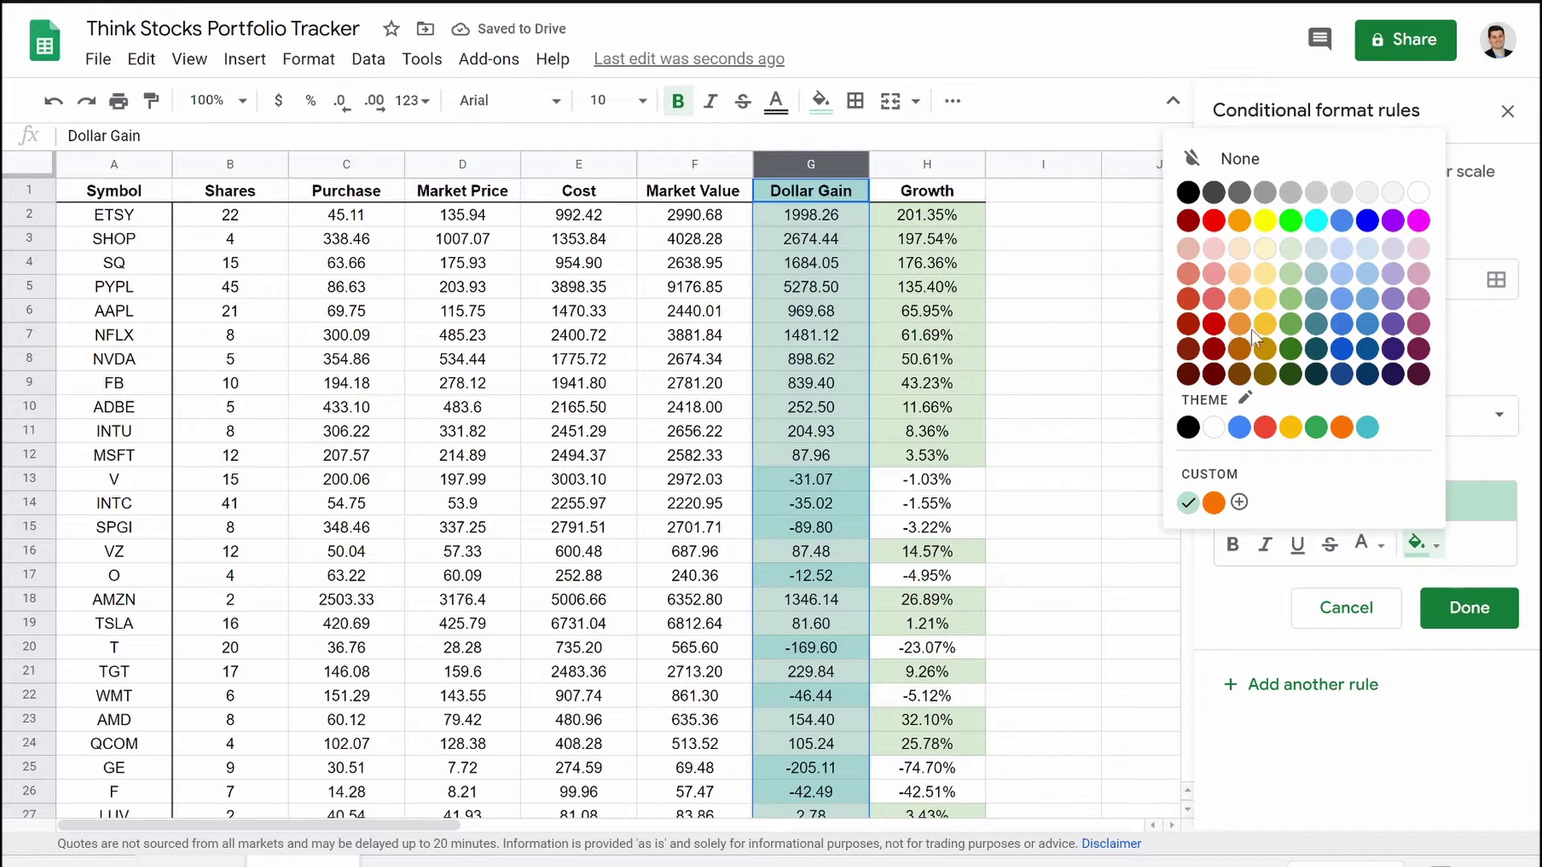
{"action": "left_click", "coordinate": [1239, 249]}
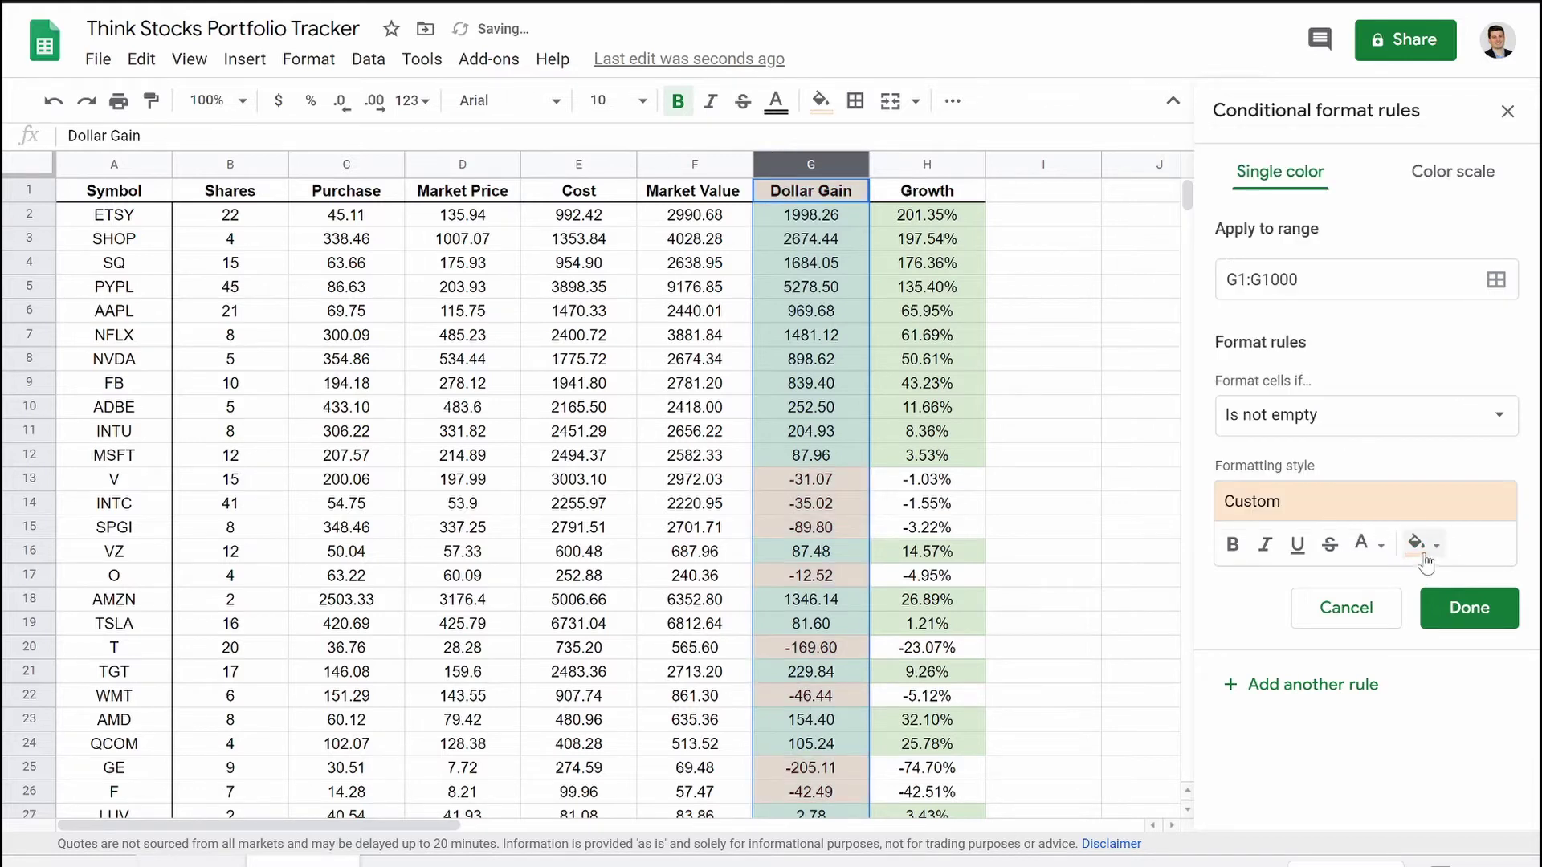
{"action": "left_click", "coordinate": [1425, 558]}
{"action": "left_click", "coordinate": [1213, 249]}
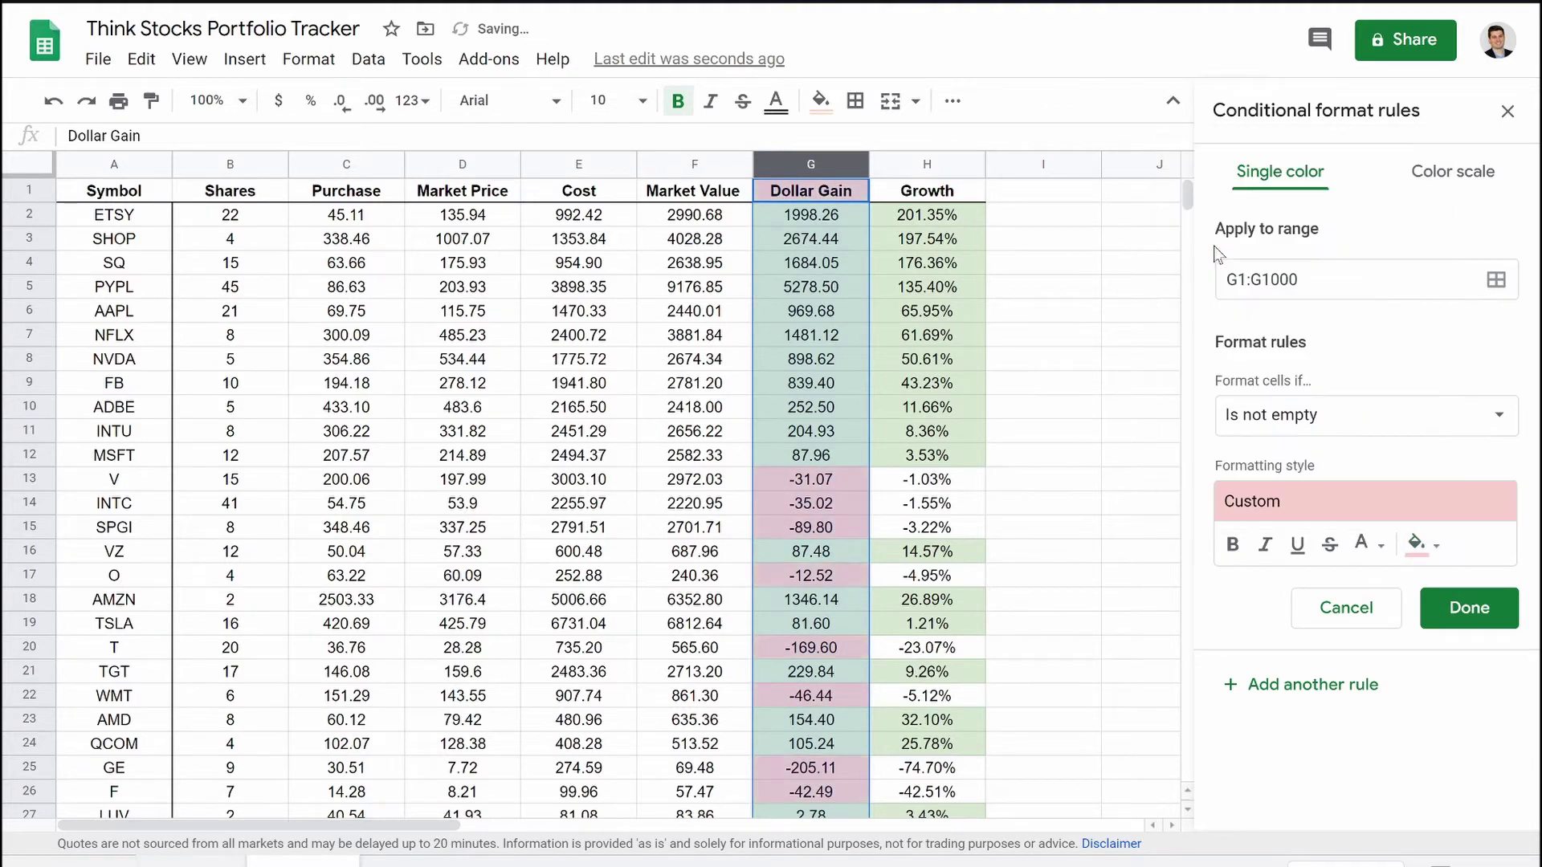
Step: Set the light red Dollar Gain rule to format values less than 0 and check the column's highlighting
{"action": "left_click", "coordinate": [1345, 415]}
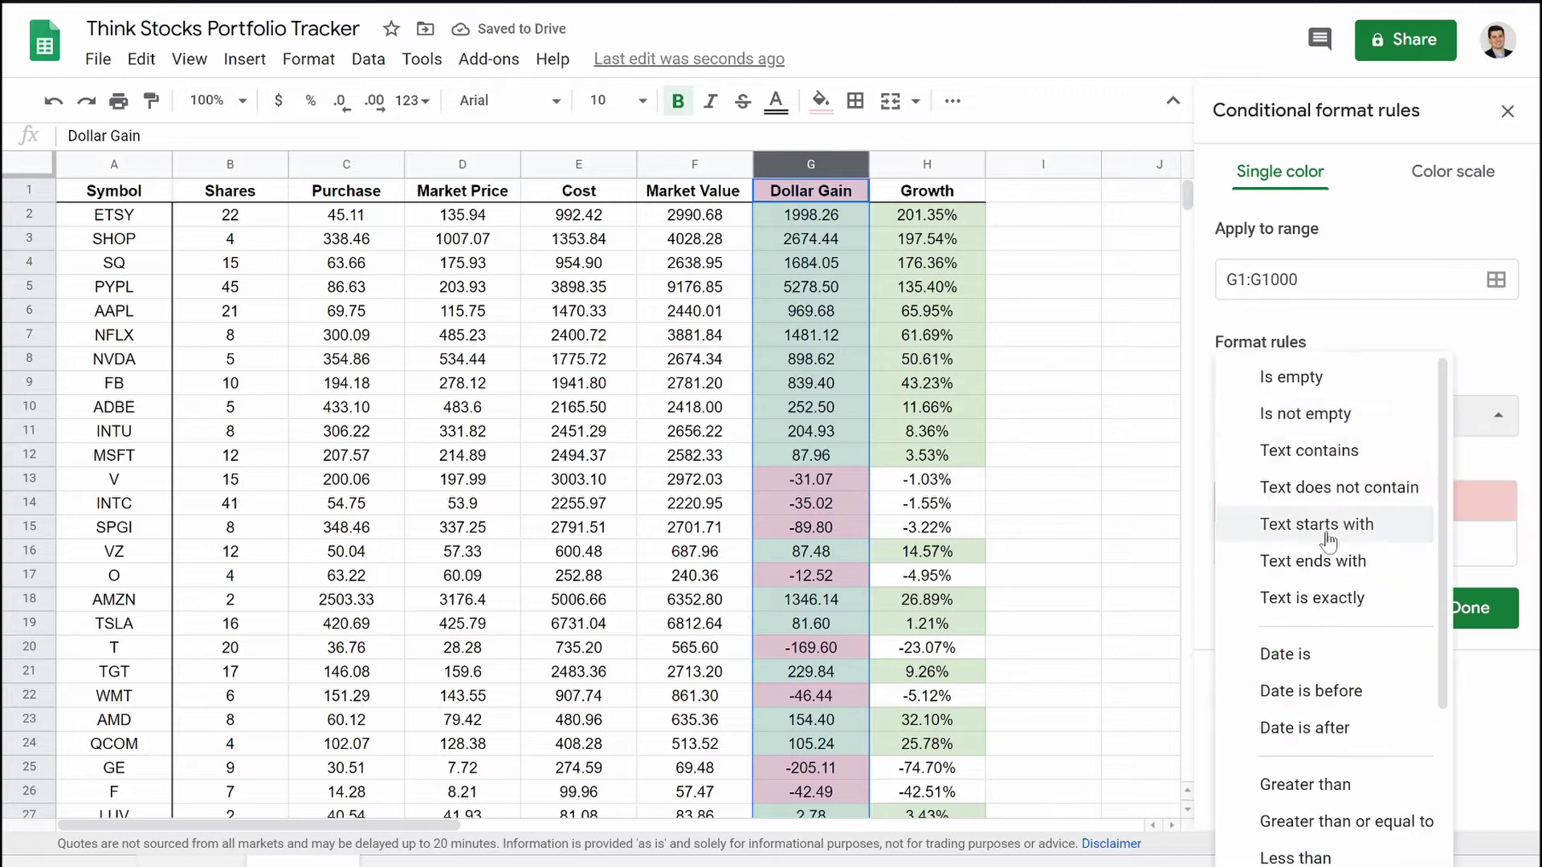
{"action": "scroll", "coordinate": [1325, 538], "scroll_direction": "down", "scroll_amount": 2}
{"action": "scroll", "coordinate": [1329, 543], "scroll_direction": "down", "scroll_amount": 1}
{"action": "left_click", "coordinate": [1285, 638]}
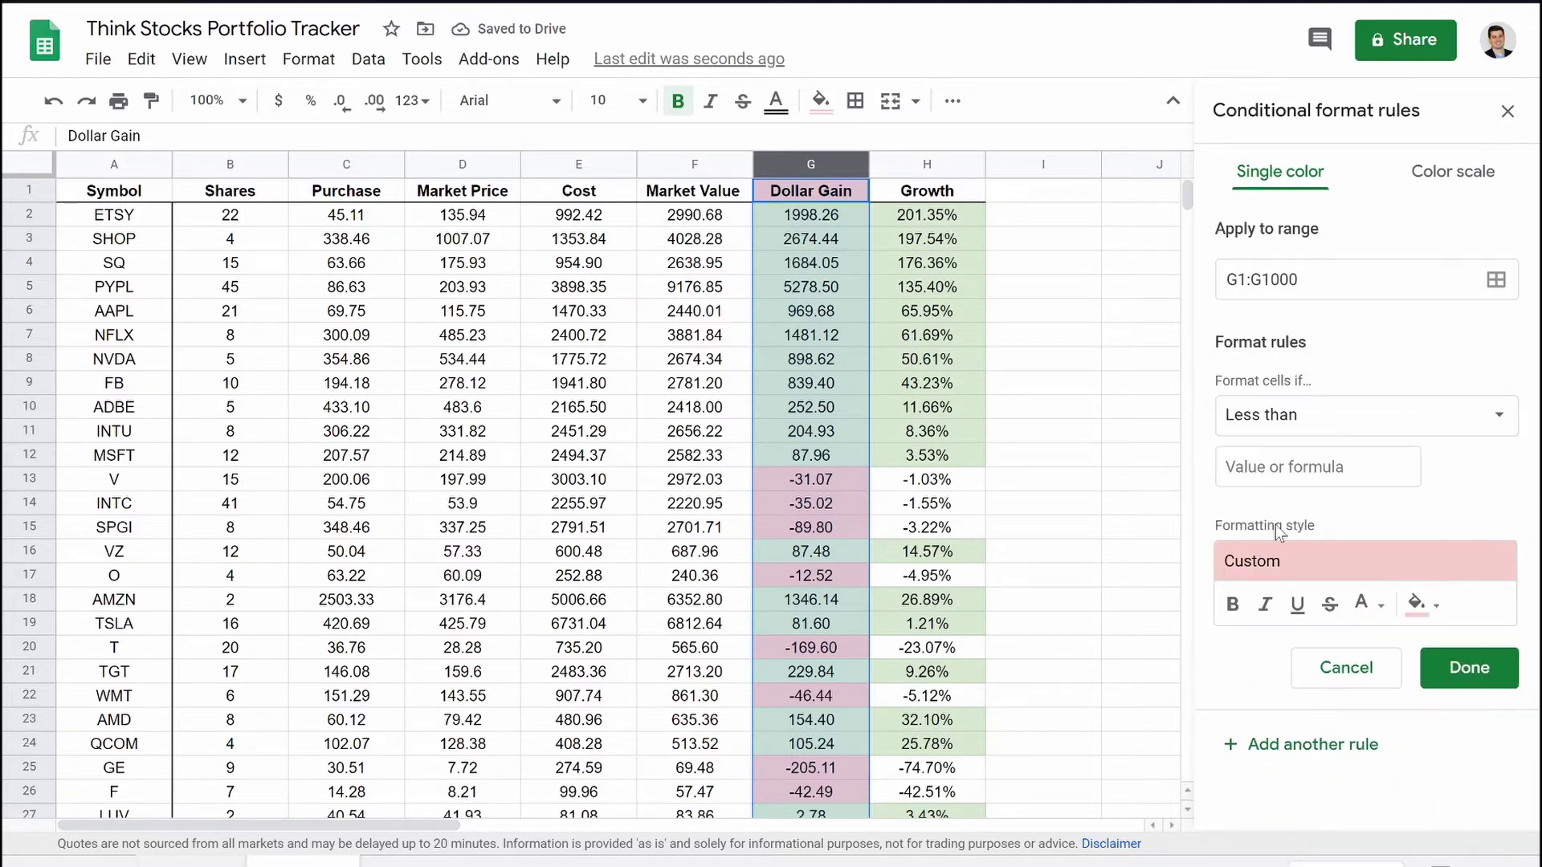
{"action": "type", "text": "0"}
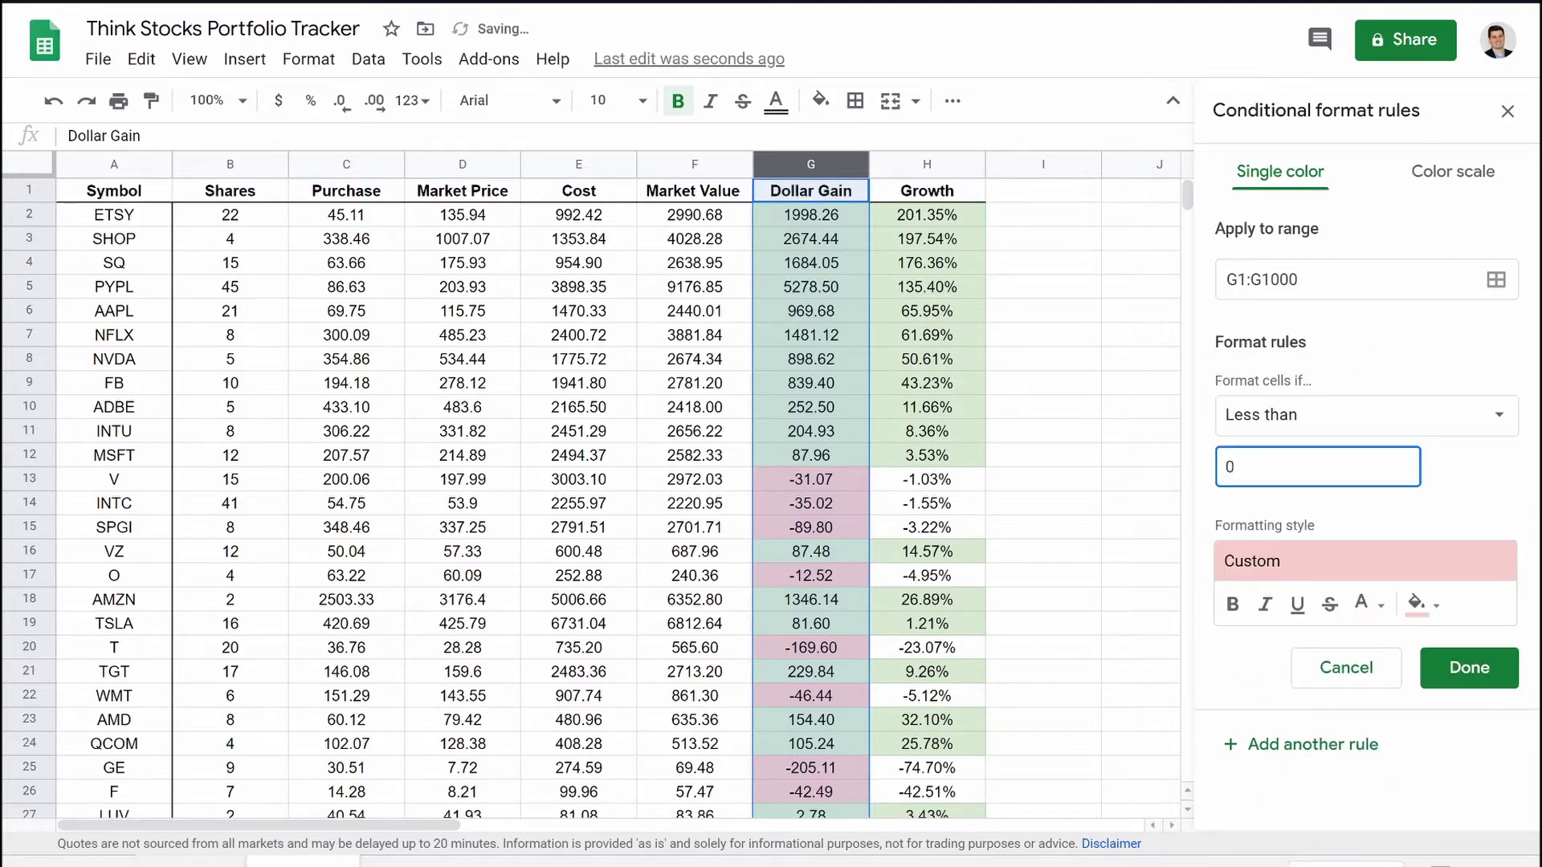
{"action": "left_click", "coordinate": [1043, 457]}
{"action": "scroll", "coordinate": [1043, 466], "scroll_direction": "down", "scroll_amount": 3}
{"action": "scroll", "coordinate": [929, 261], "scroll_direction": "up", "scroll_amount": 3}
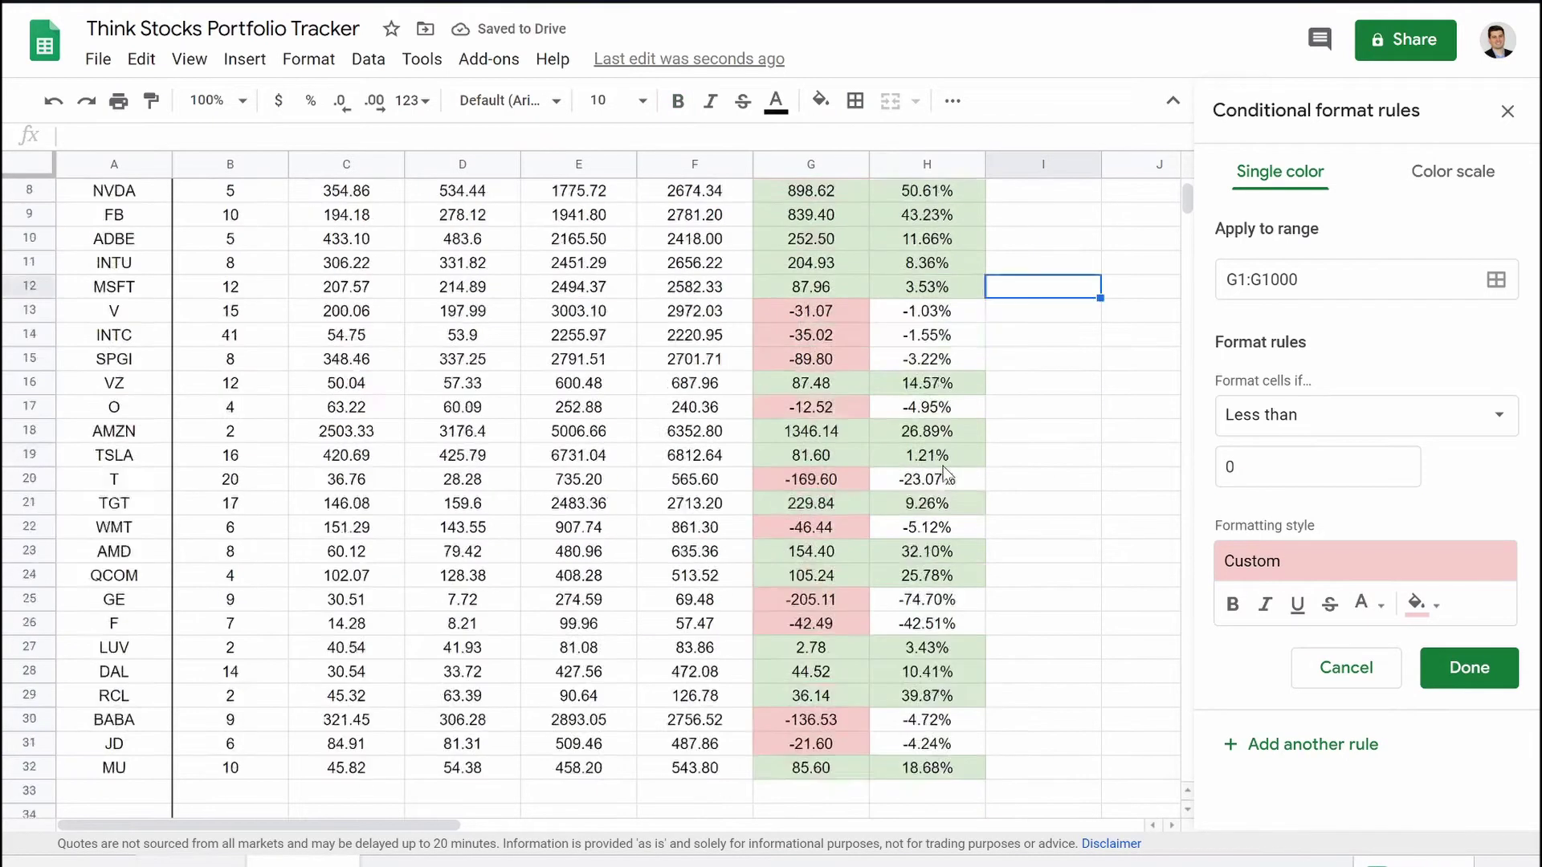
Step: Start a second single-color conditional formatting rule for the entire Growth column, H1:H1000
{"action": "left_click", "coordinate": [929, 168]}
{"action": "right_click", "coordinate": [929, 168]}
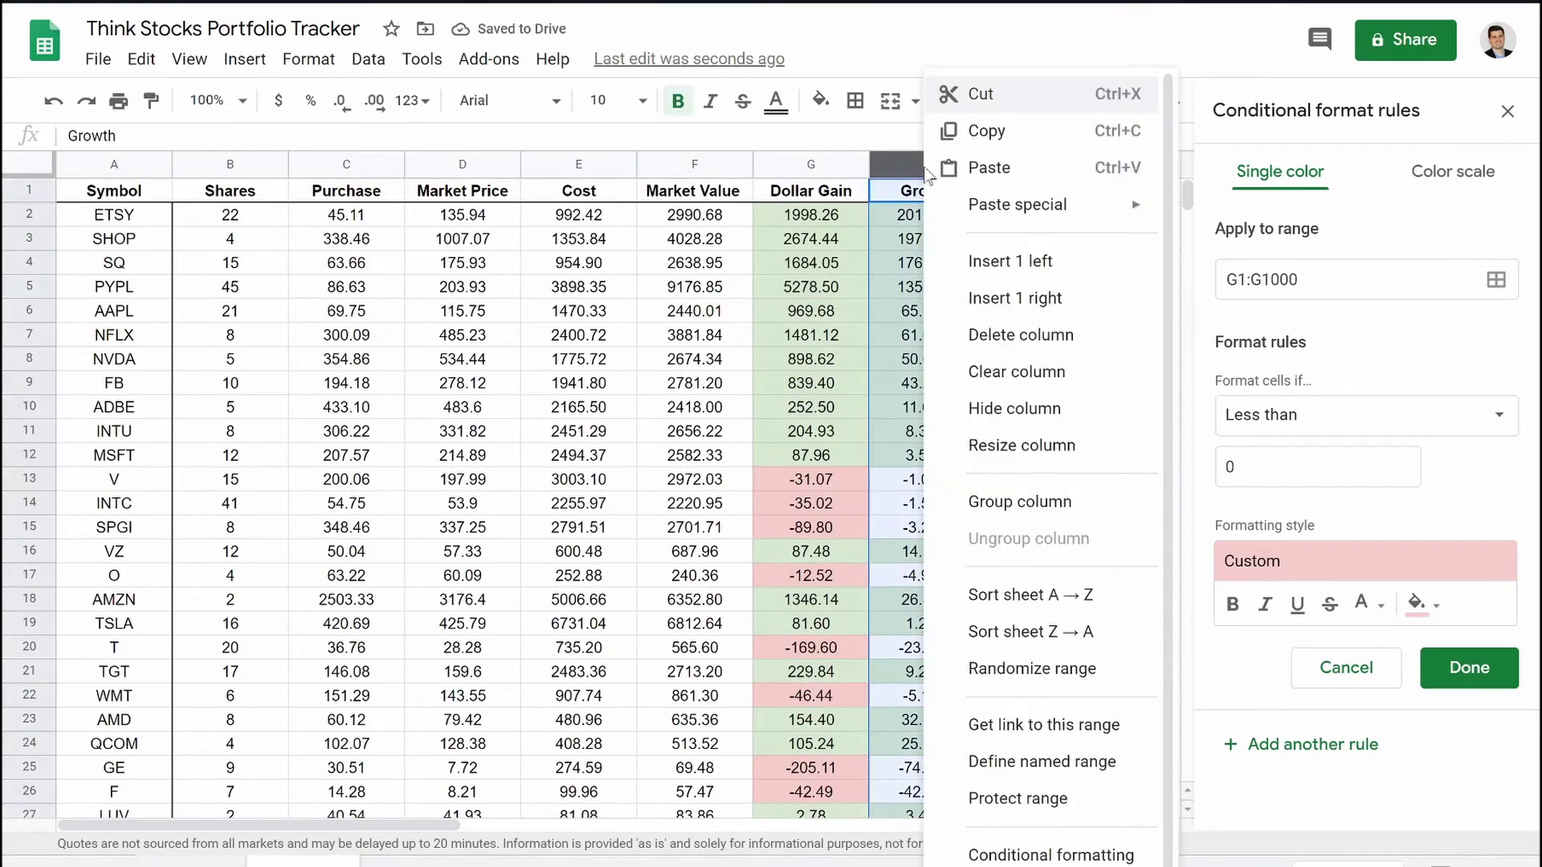
{"action": "left_click", "coordinate": [996, 839]}
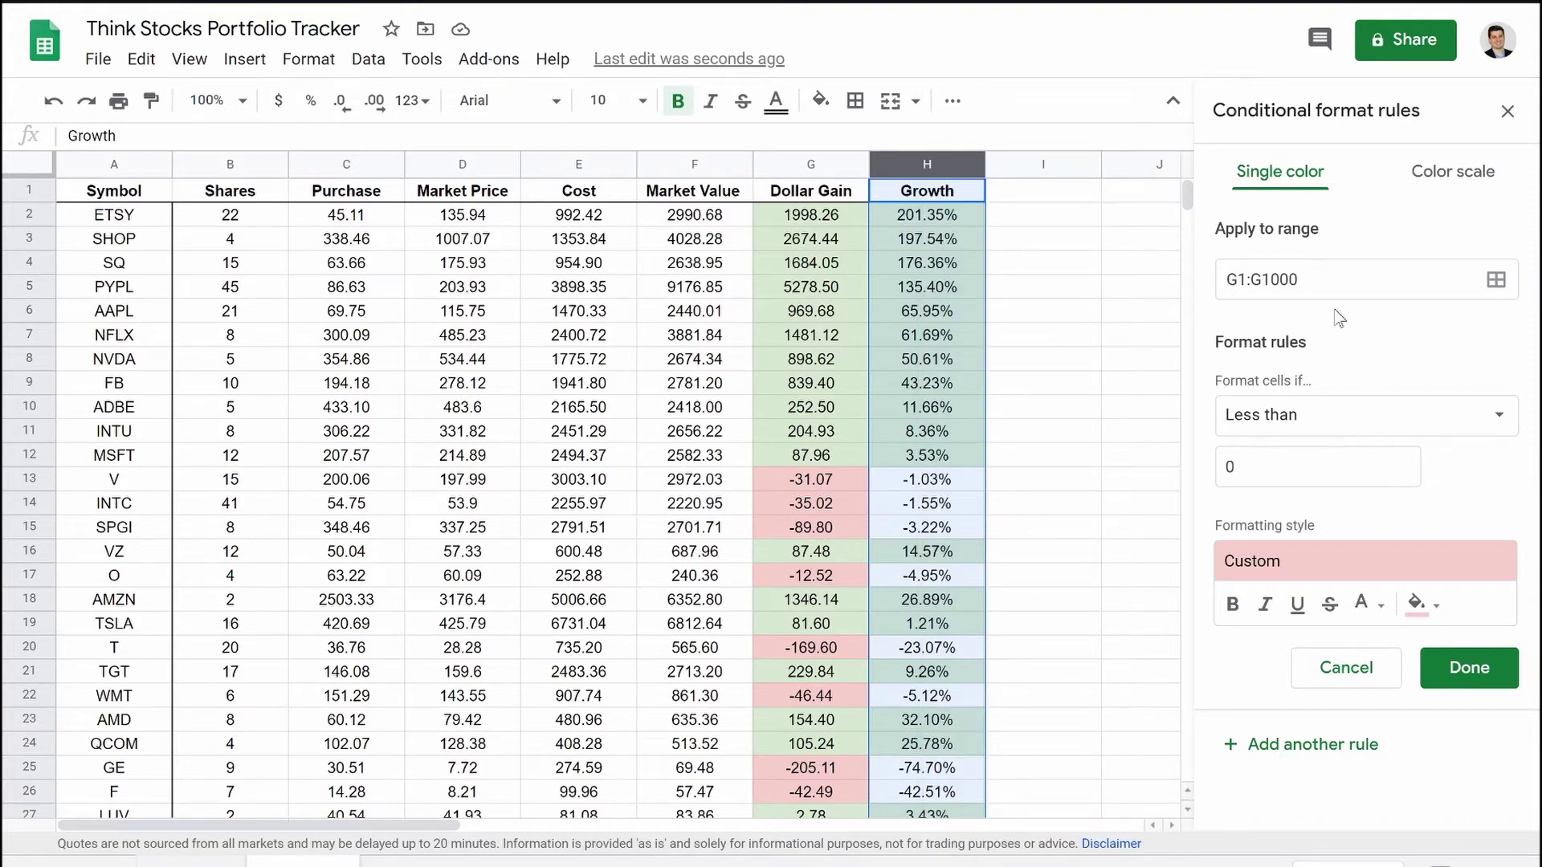
{"action": "left_click", "coordinate": [1508, 111]}
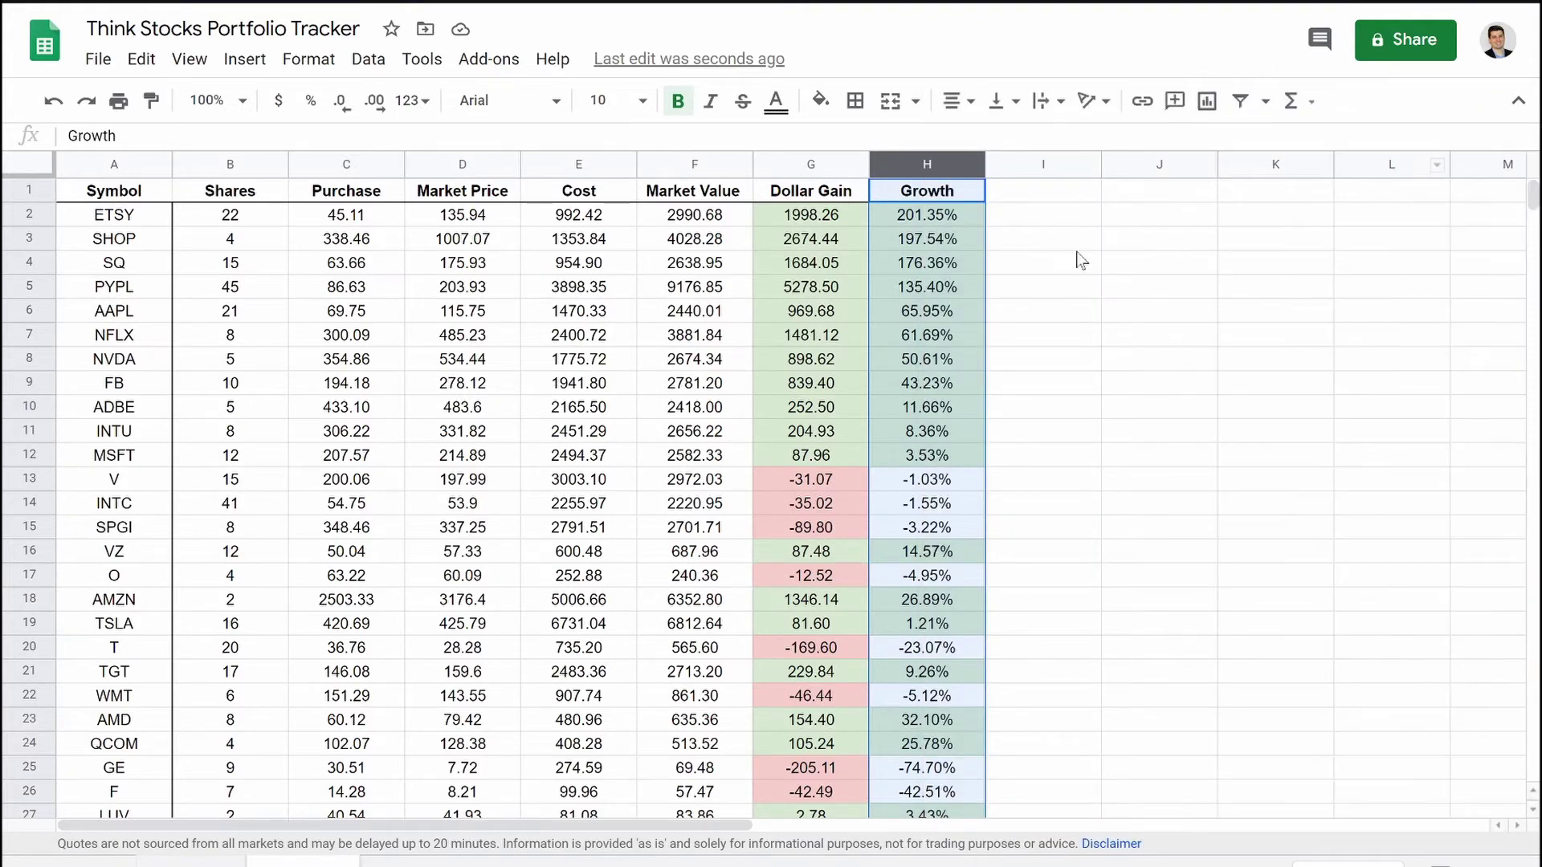
{"action": "right_click", "coordinate": [928, 321]}
{"action": "left_click", "coordinate": [970, 846]}
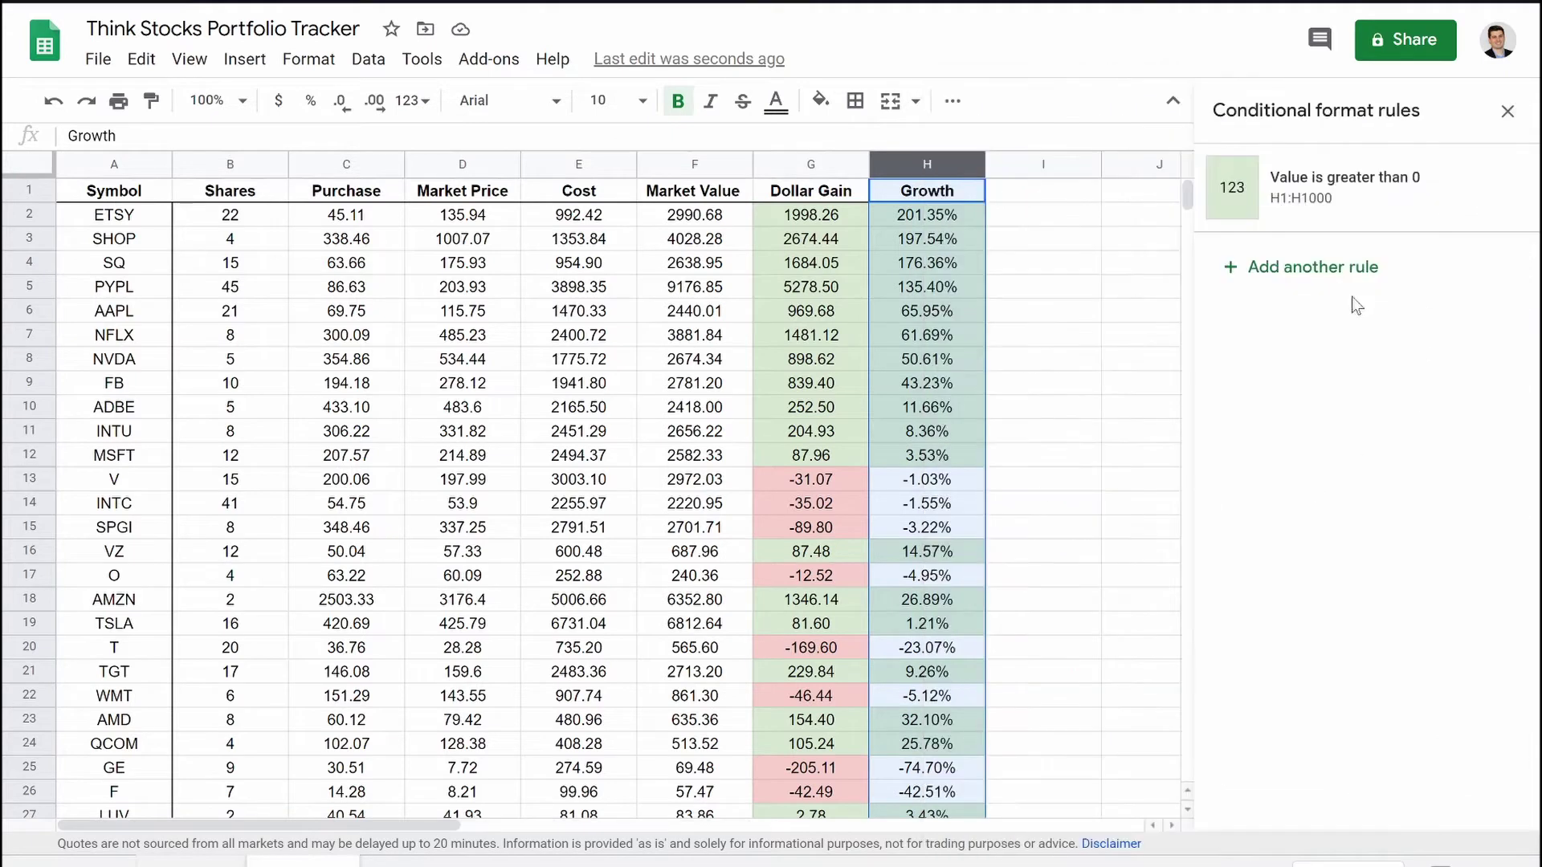
{"action": "left_click", "coordinate": [1290, 265]}
{"action": "left_click", "coordinate": [1417, 544]}
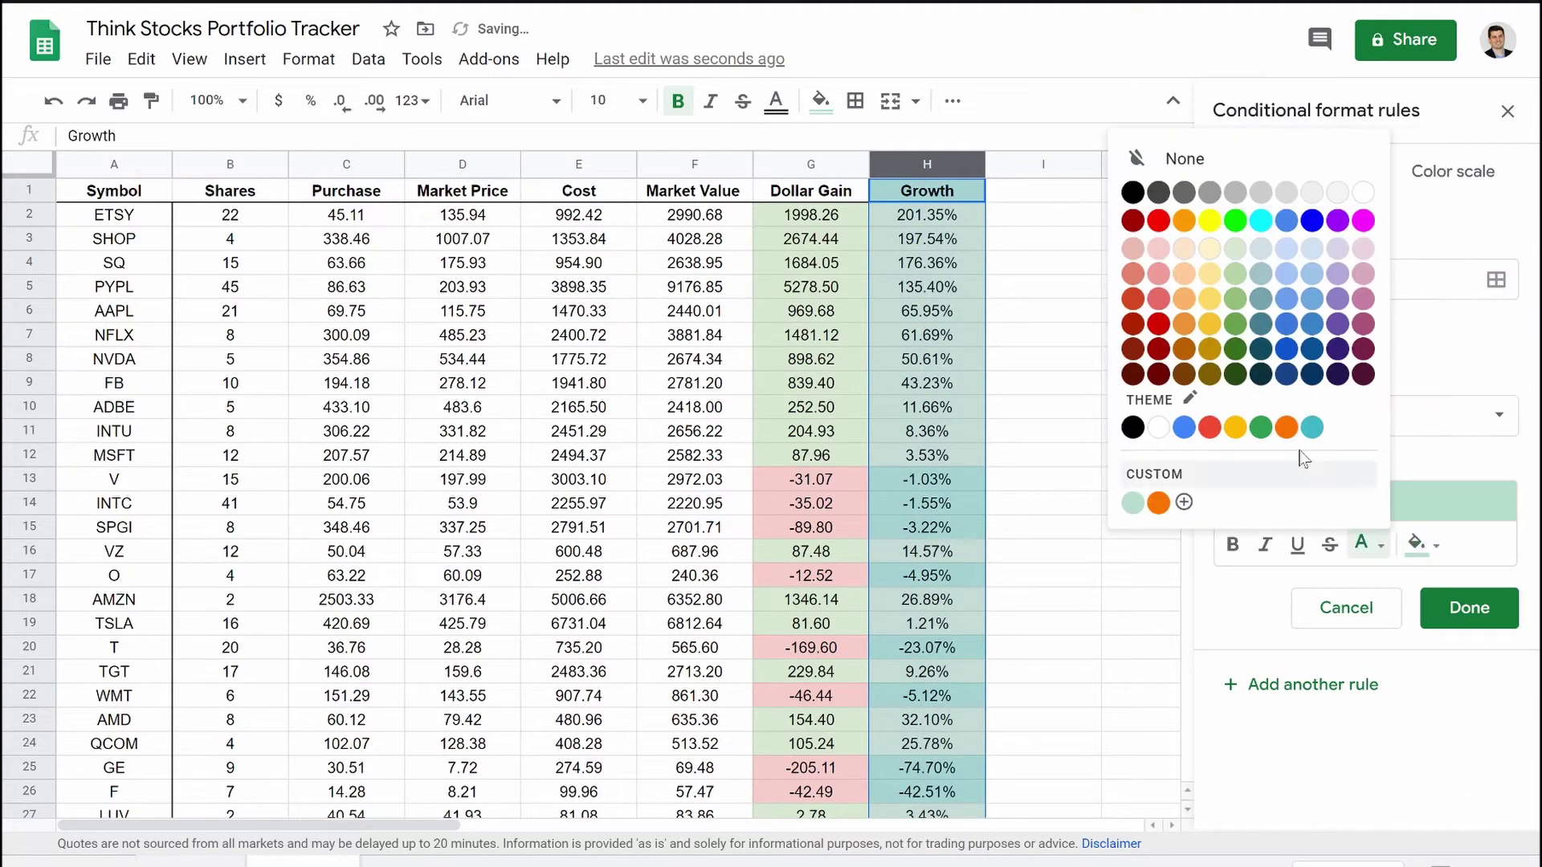
{"action": "left_click", "coordinate": [1190, 244]}
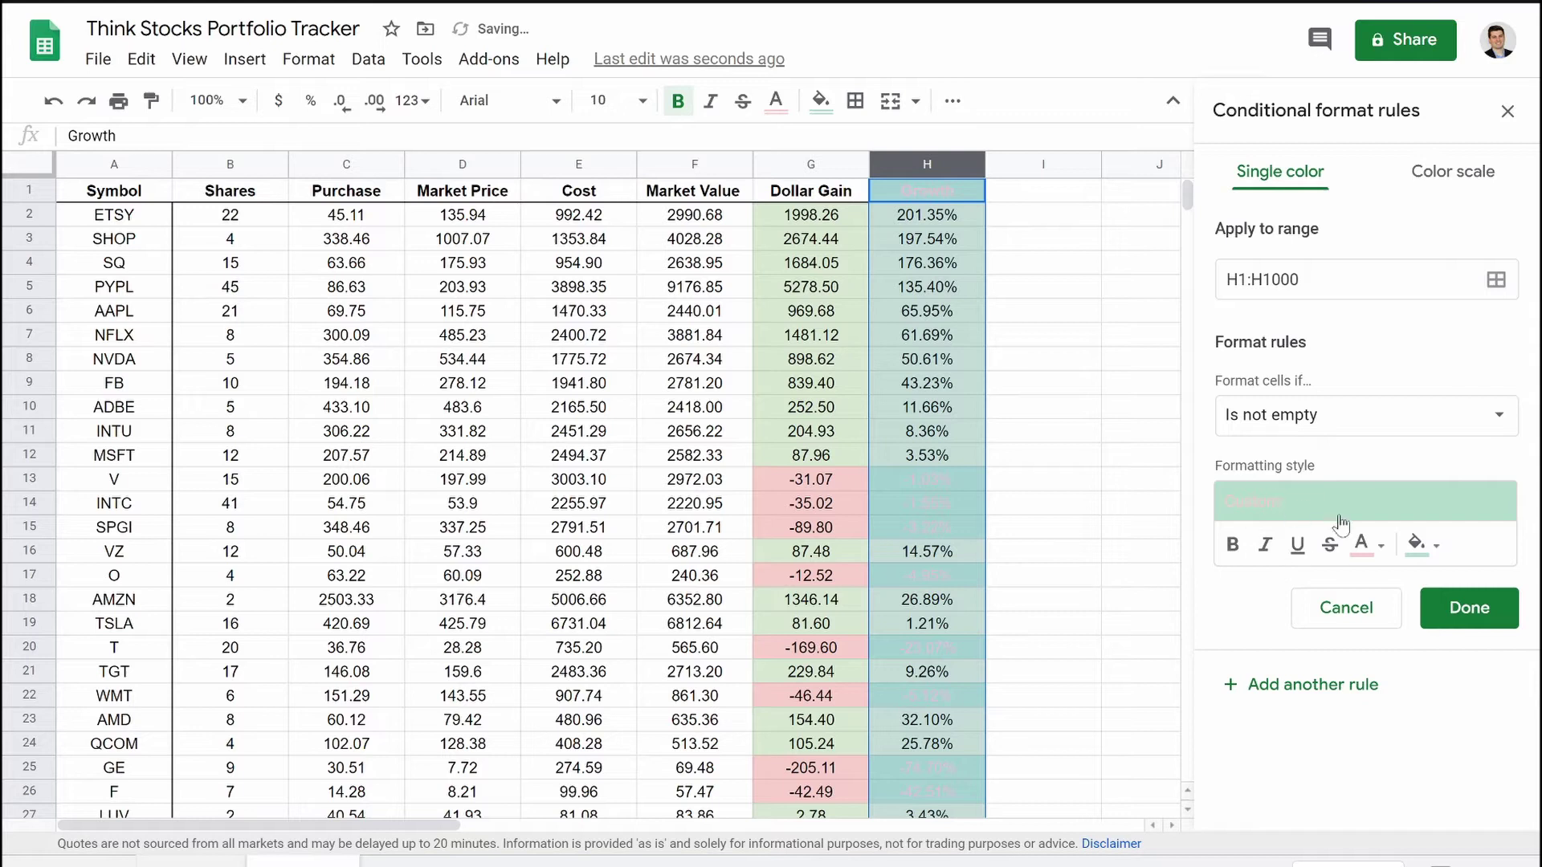
{"action": "left_click", "coordinate": [1364, 555]}
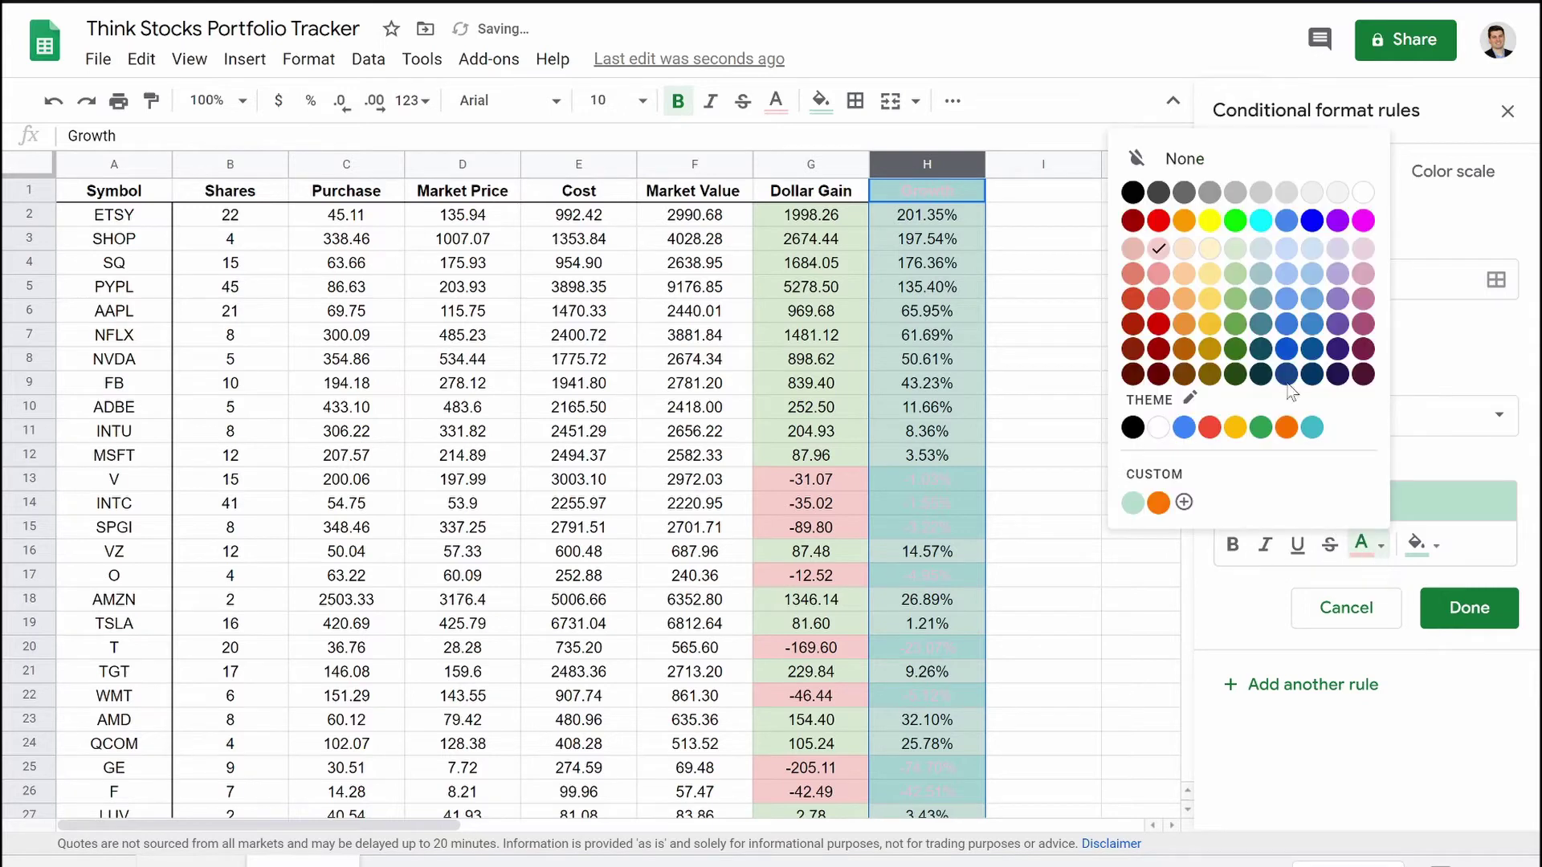
{"action": "left_click", "coordinate": [1135, 196]}
Step: Give the new Growth rule a light red fill and set it to format values less than 0
{"action": "left_click", "coordinate": [1427, 551]}
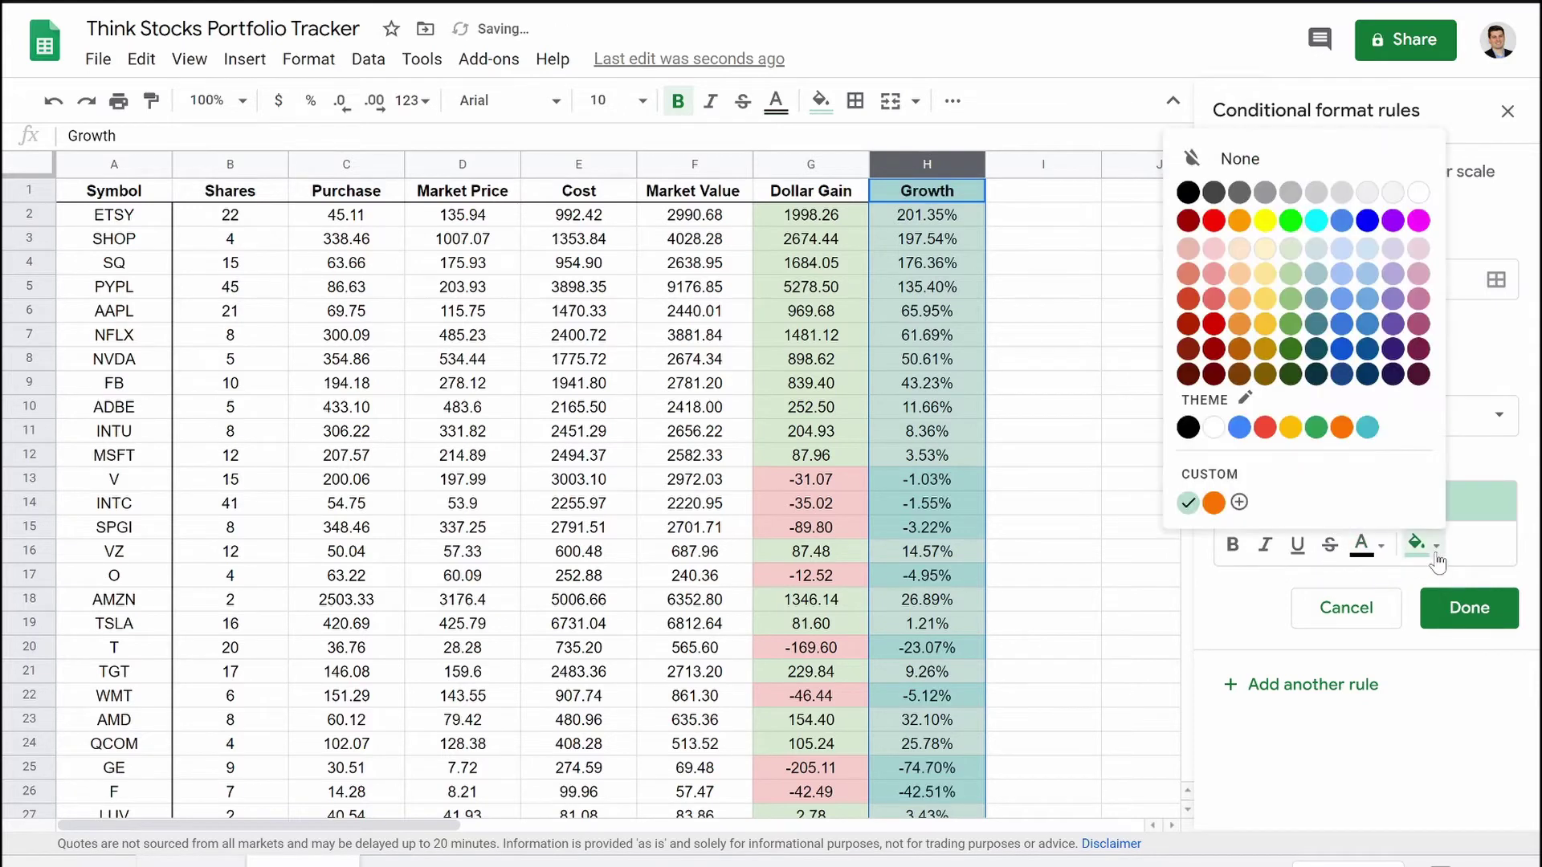
{"action": "left_click", "coordinate": [1215, 248]}
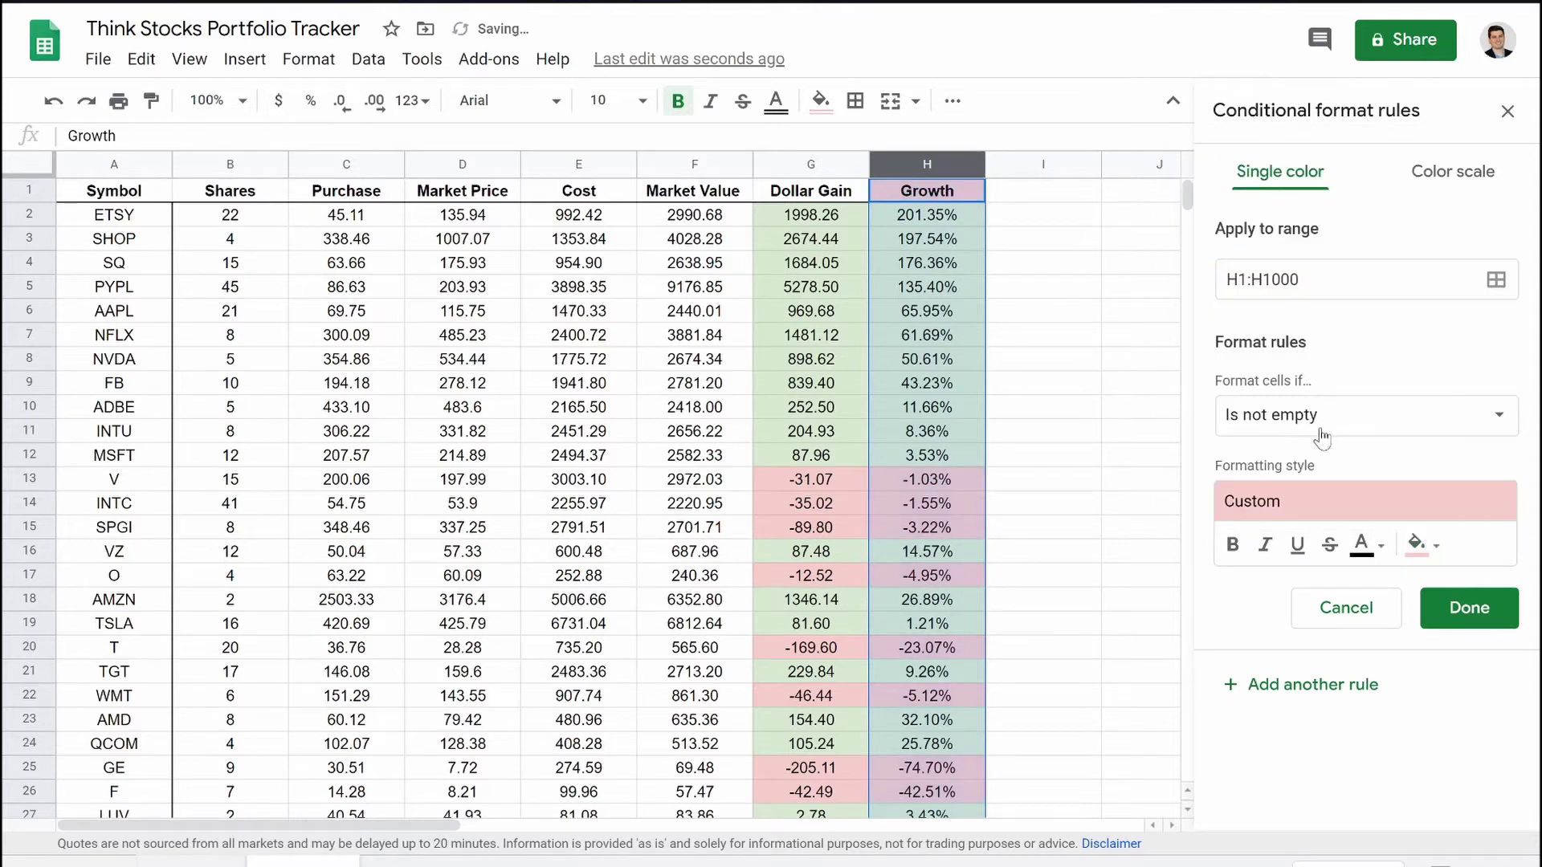
{"action": "left_click", "coordinate": [1345, 417]}
{"action": "scroll", "coordinate": [1301, 690], "scroll_direction": "down", "scroll_amount": 1}
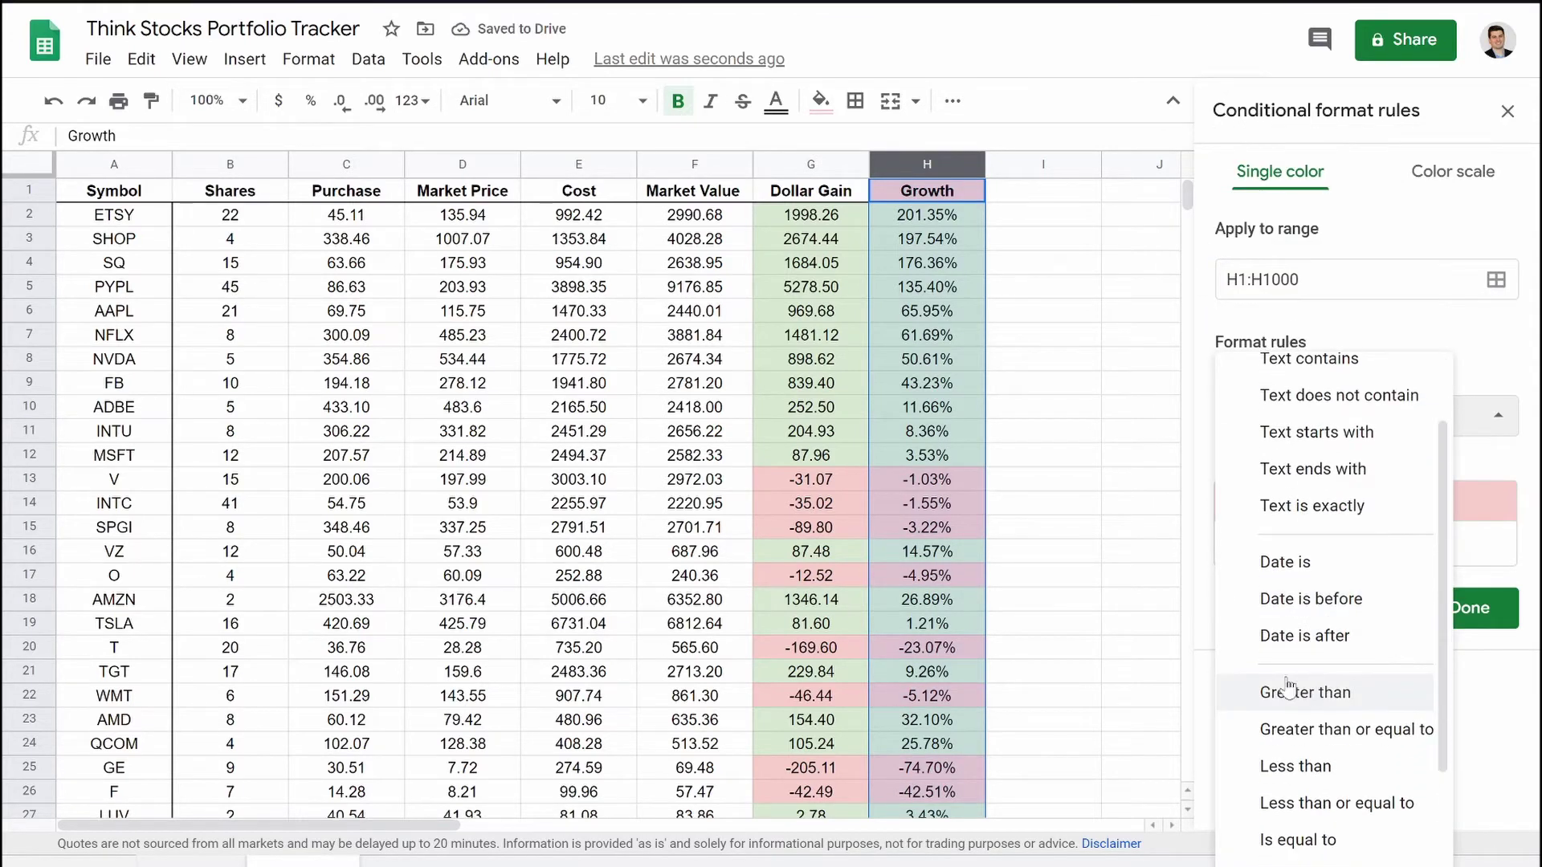
{"action": "left_click", "coordinate": [1313, 771]}
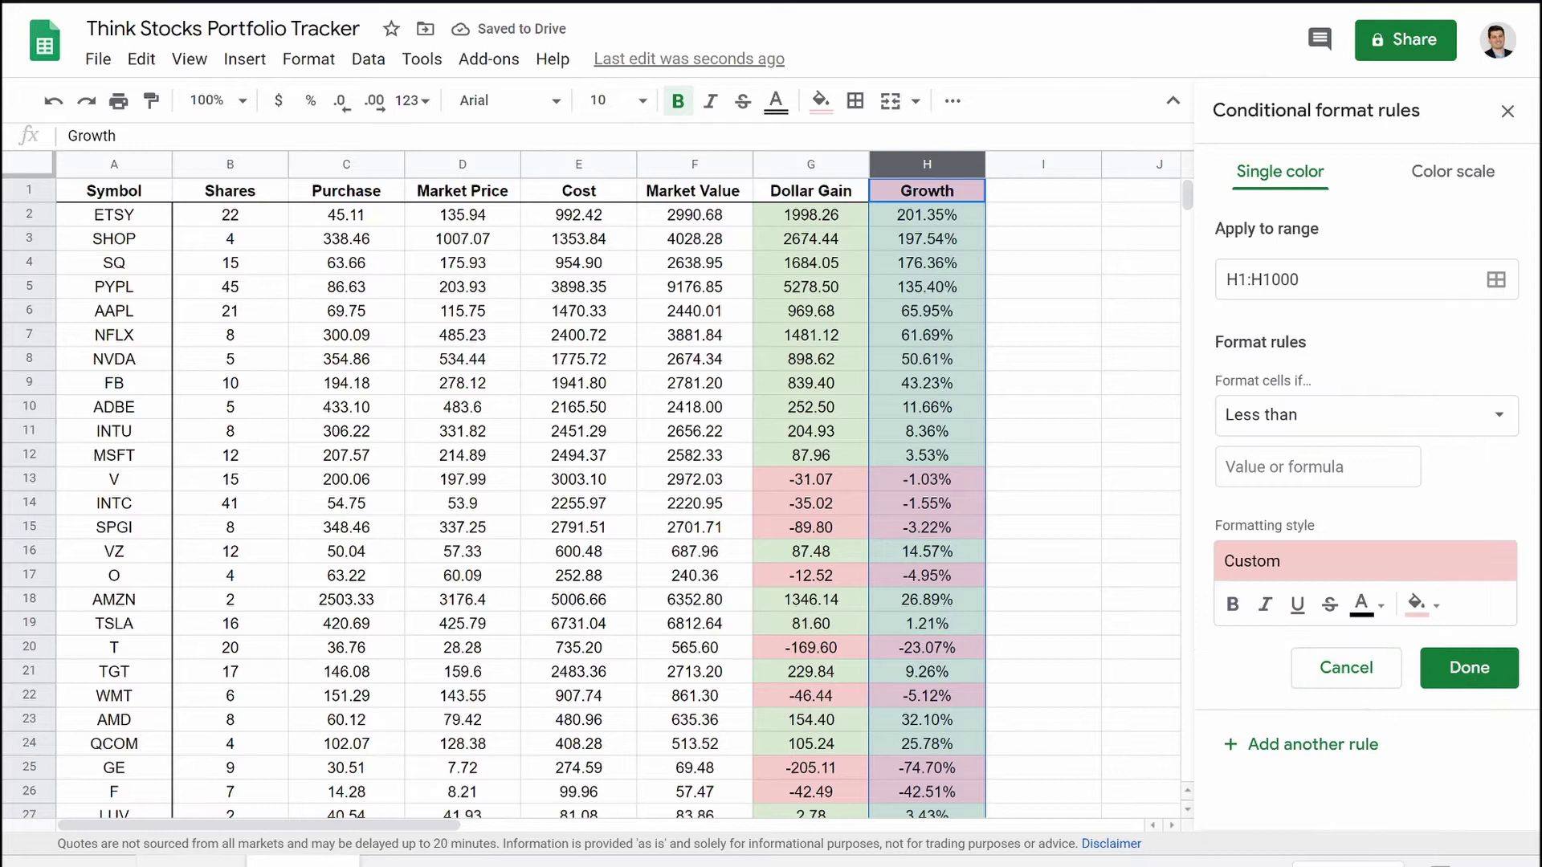
{"action": "type", "text": "0"}
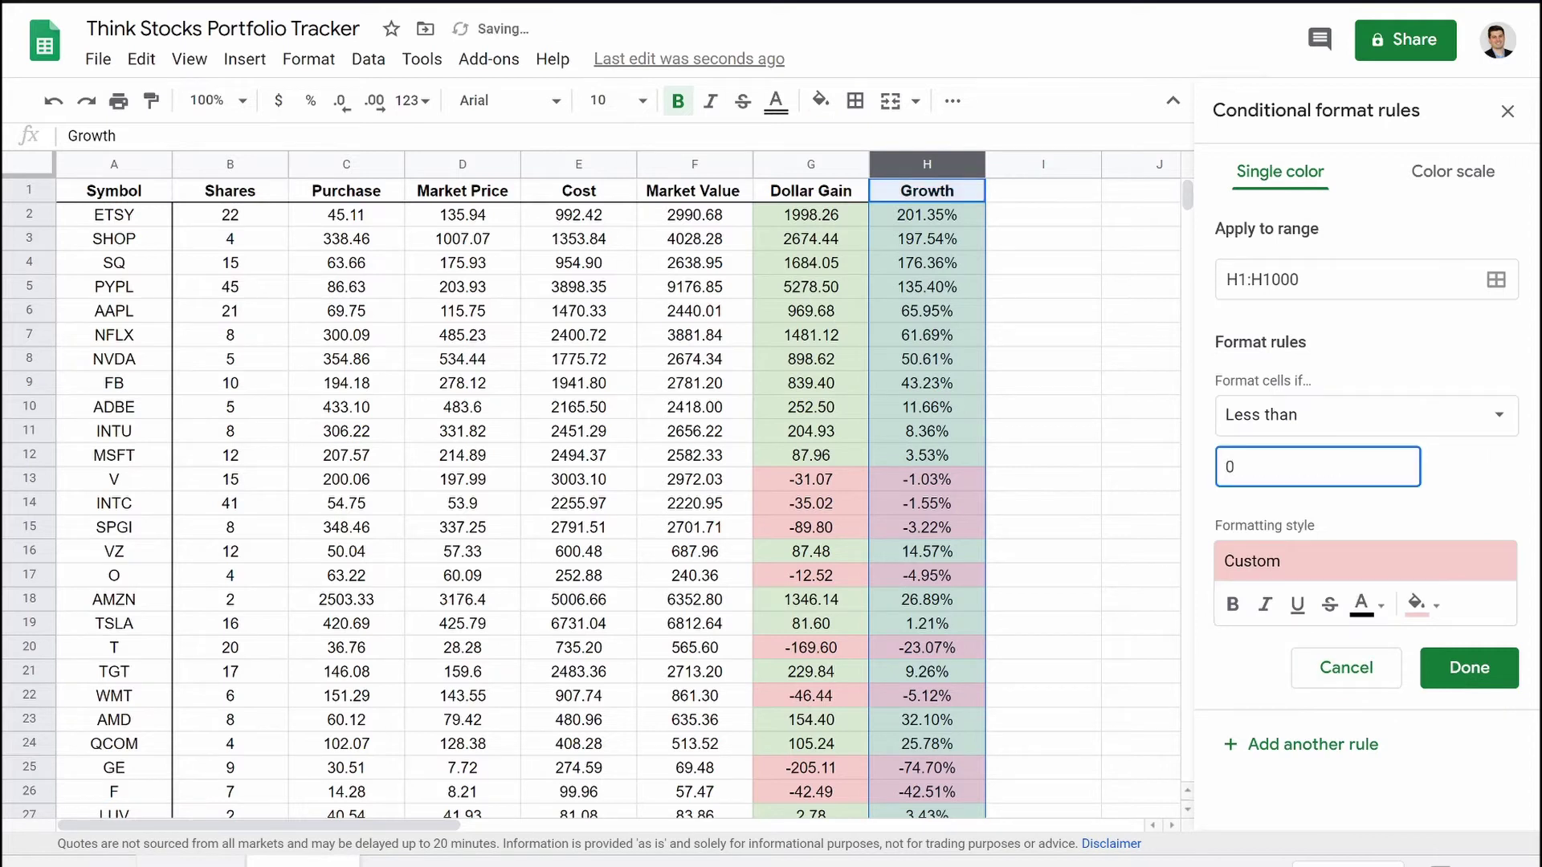
Step: Check the highlighting down the Growth column and close the conditional format rules
{"action": "left_click", "coordinate": [1083, 492]}
{"action": "scroll", "coordinate": [1084, 493], "scroll_direction": "down", "scroll_amount": 5}
{"action": "scroll", "coordinate": [1085, 492], "scroll_direction": "up", "scroll_amount": 4}
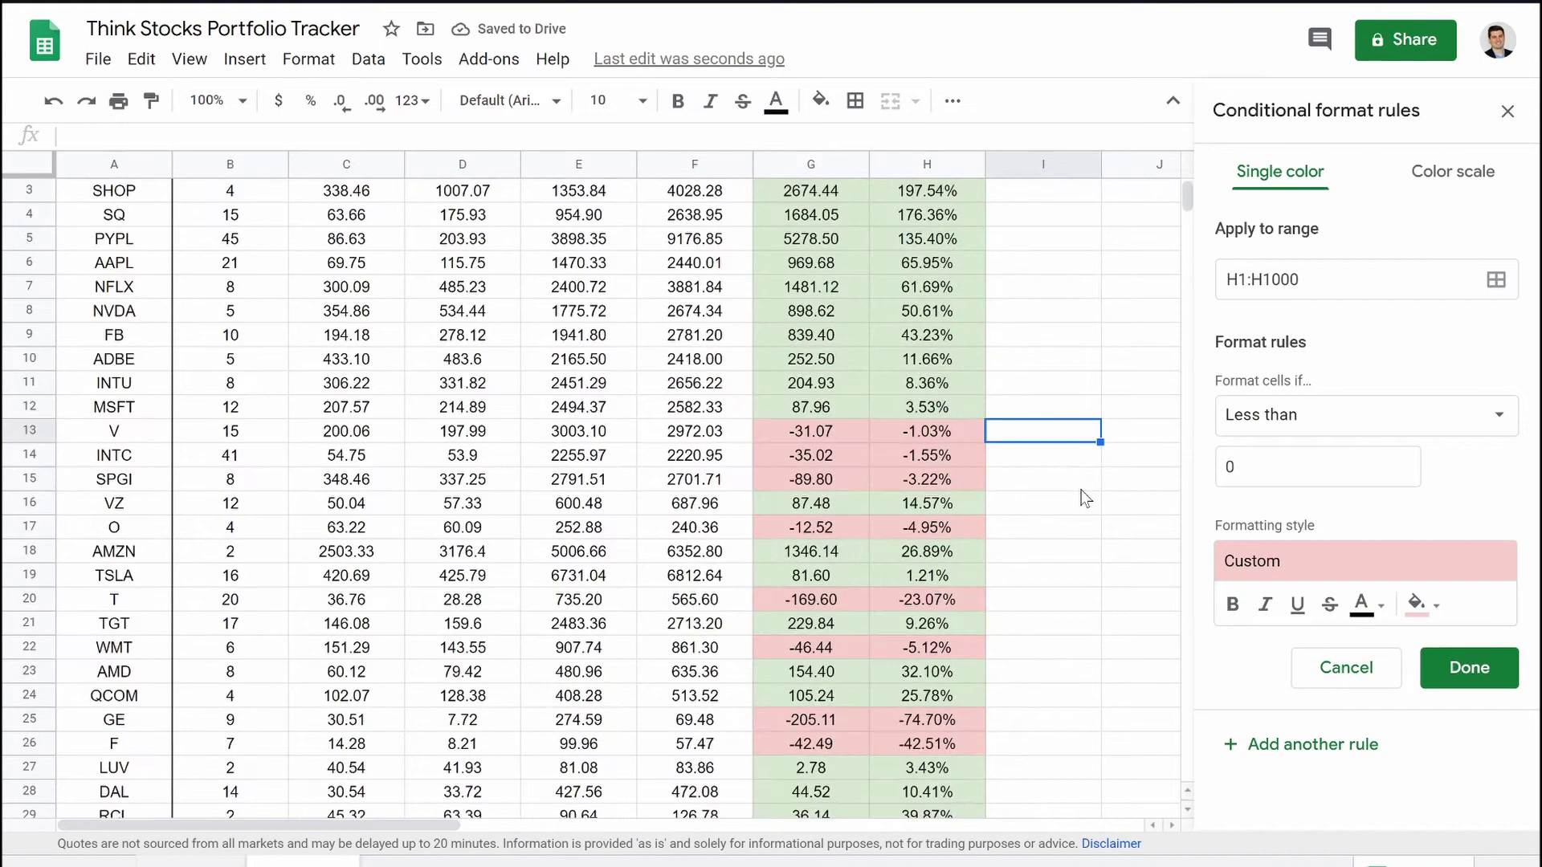
{"action": "scroll", "coordinate": [1162, 444], "scroll_direction": "up", "scroll_amount": 1}
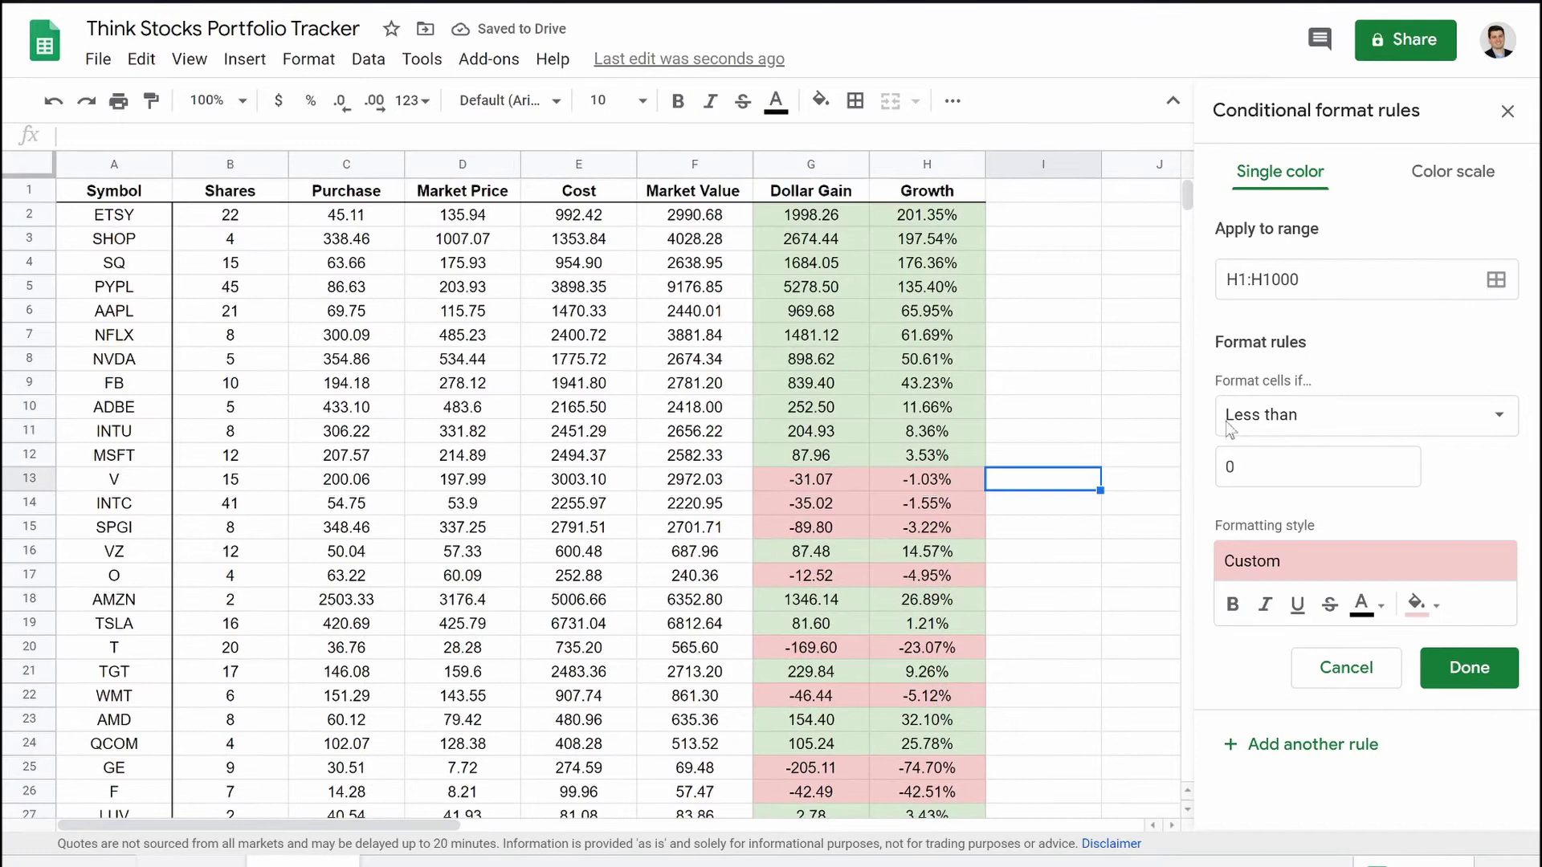
{"action": "left_click", "coordinate": [1507, 110]}
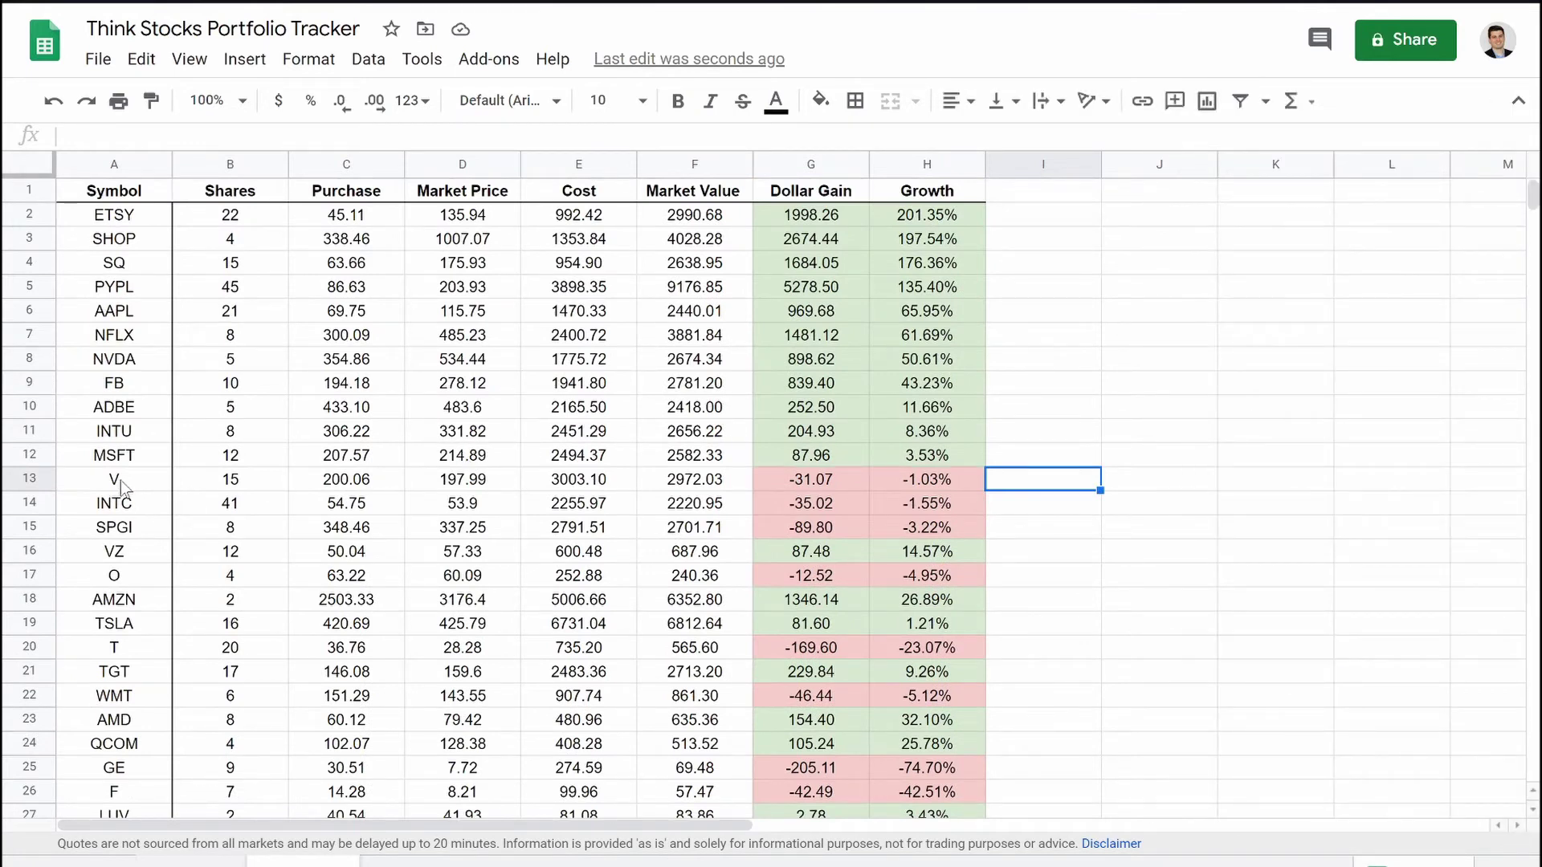
Step: Try a purchase price of 100 for stock V, check its Dollar Gain and Growth colors, and undo the change
{"action": "left_click", "coordinate": [30, 479]}
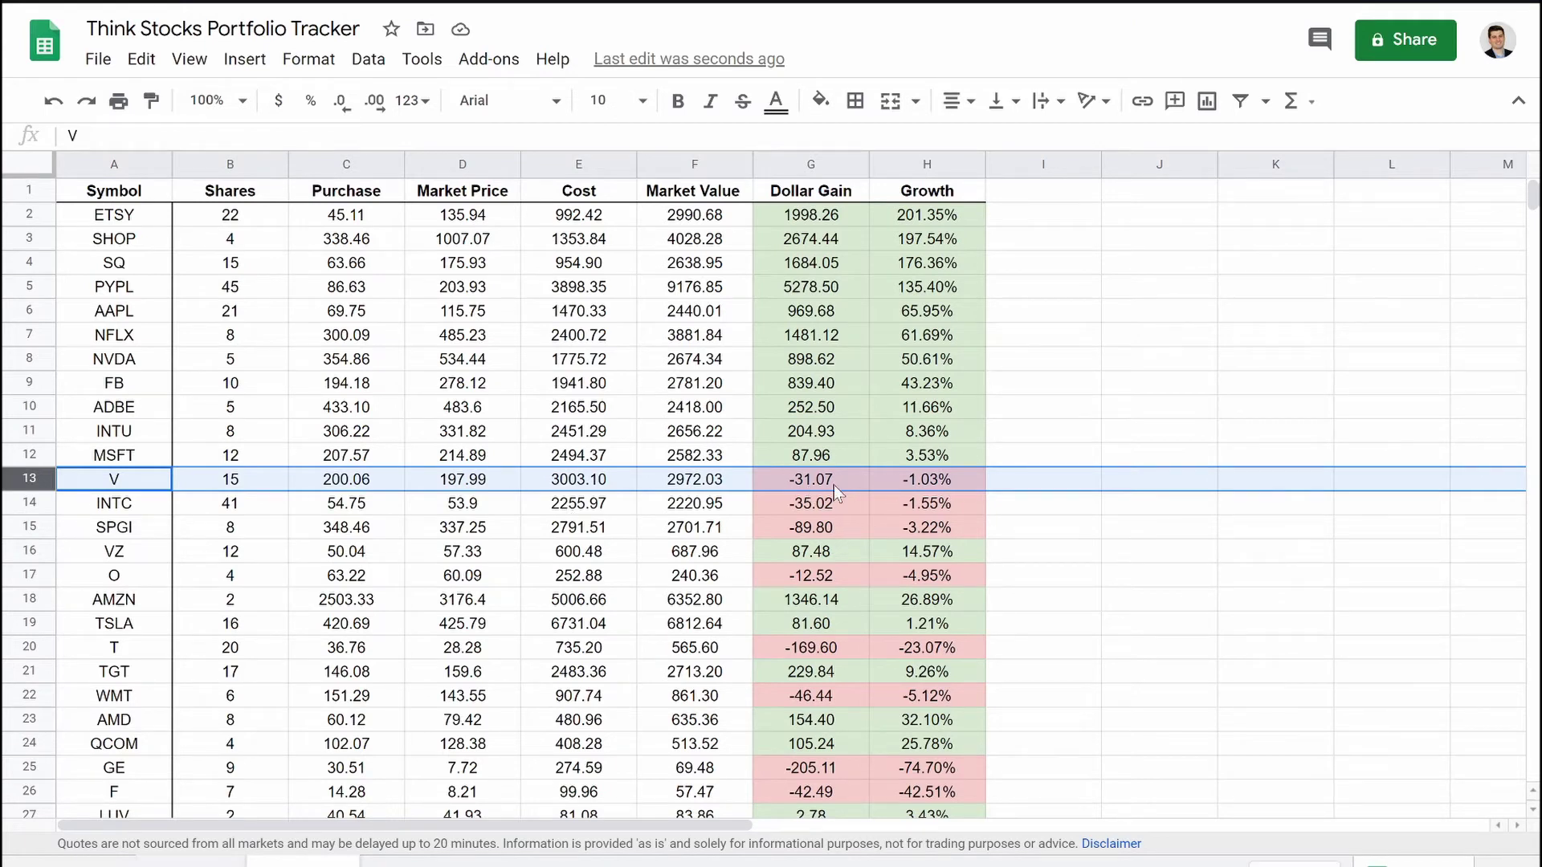
{"action": "left_click", "coordinate": [331, 481]}
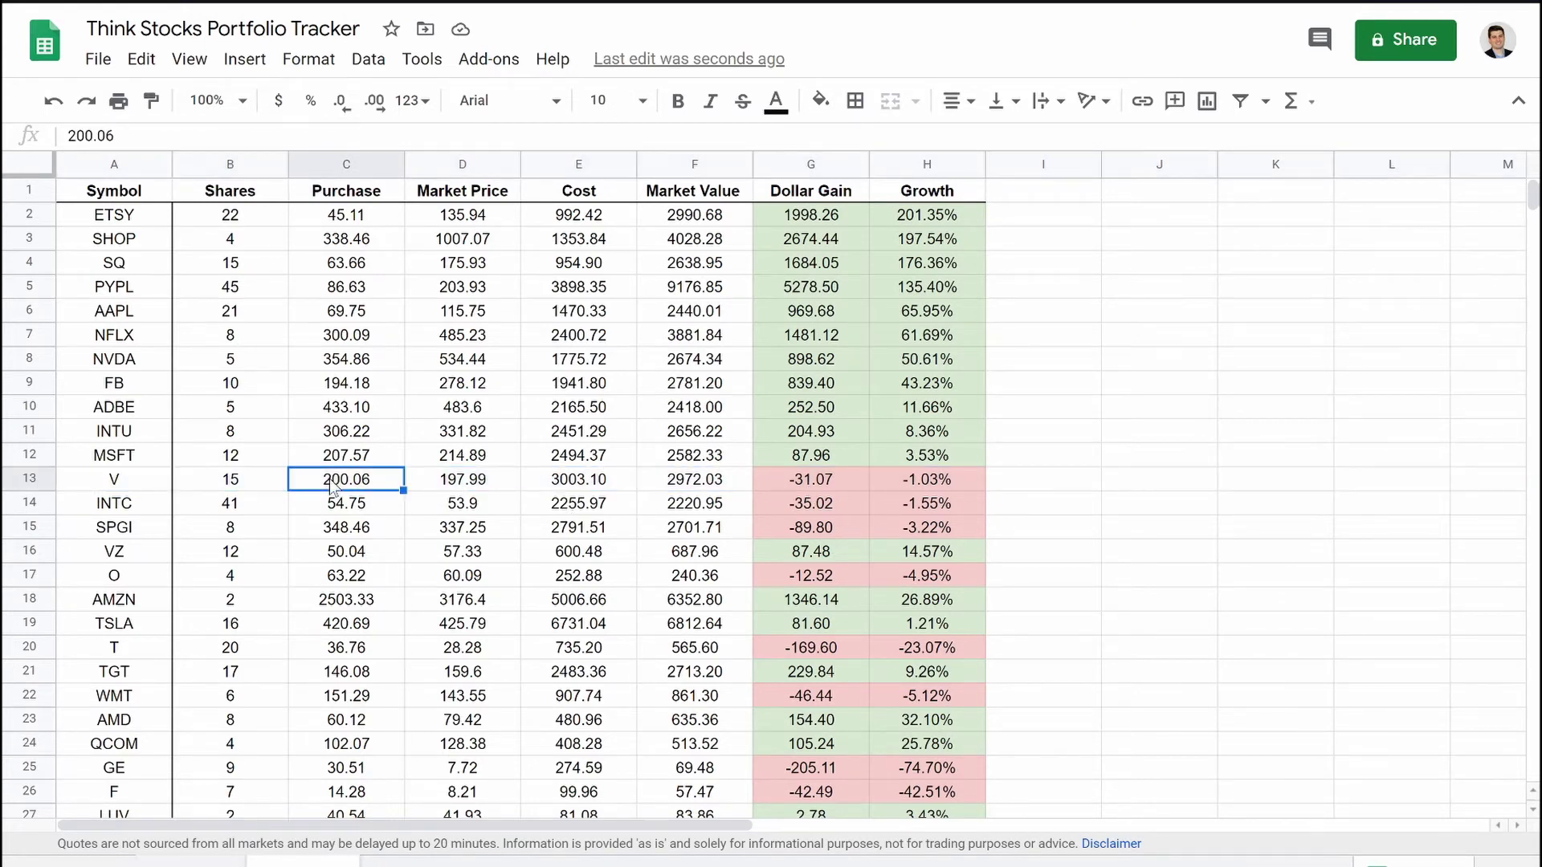
{"action": "type", "text": "100"}
{"action": "key", "text": "Return"}
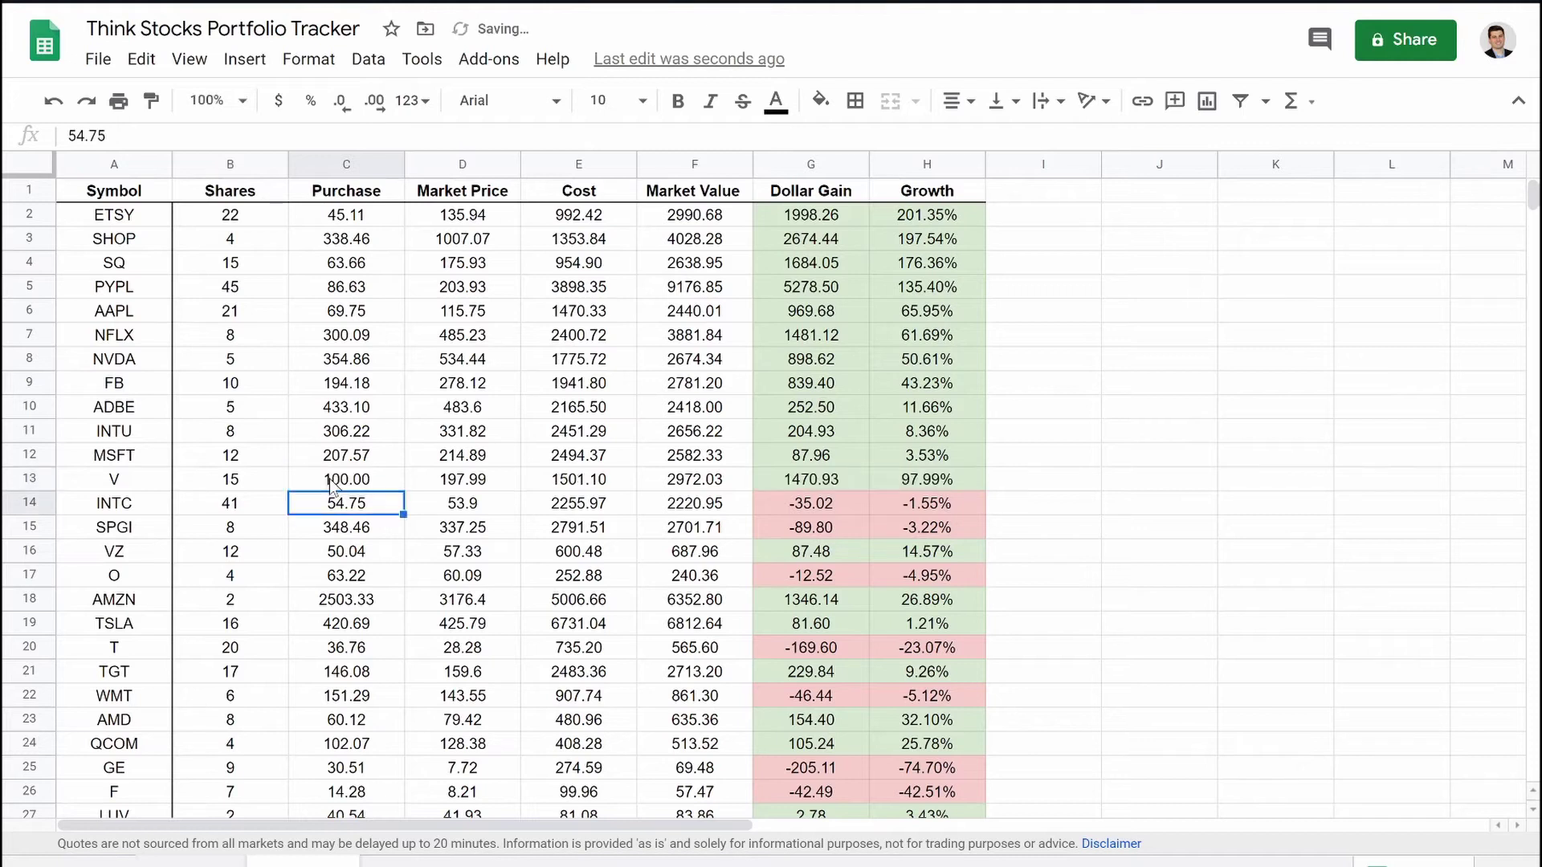
{"action": "left_click_drag", "start_coordinate": [847, 480], "coordinate": [884, 481]}
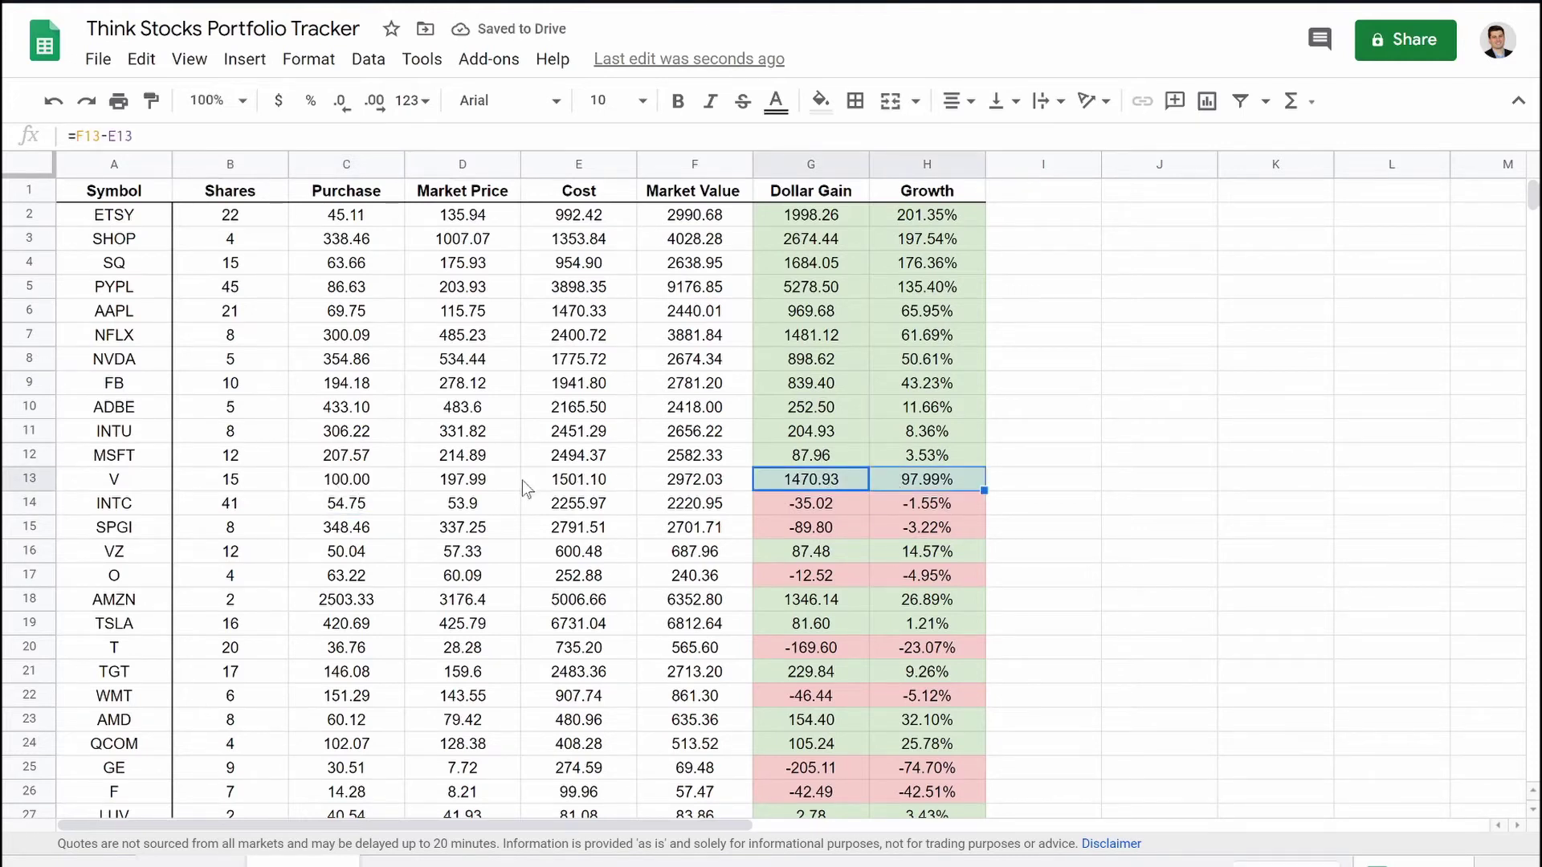
{"action": "key", "text": "ctrl+z"}
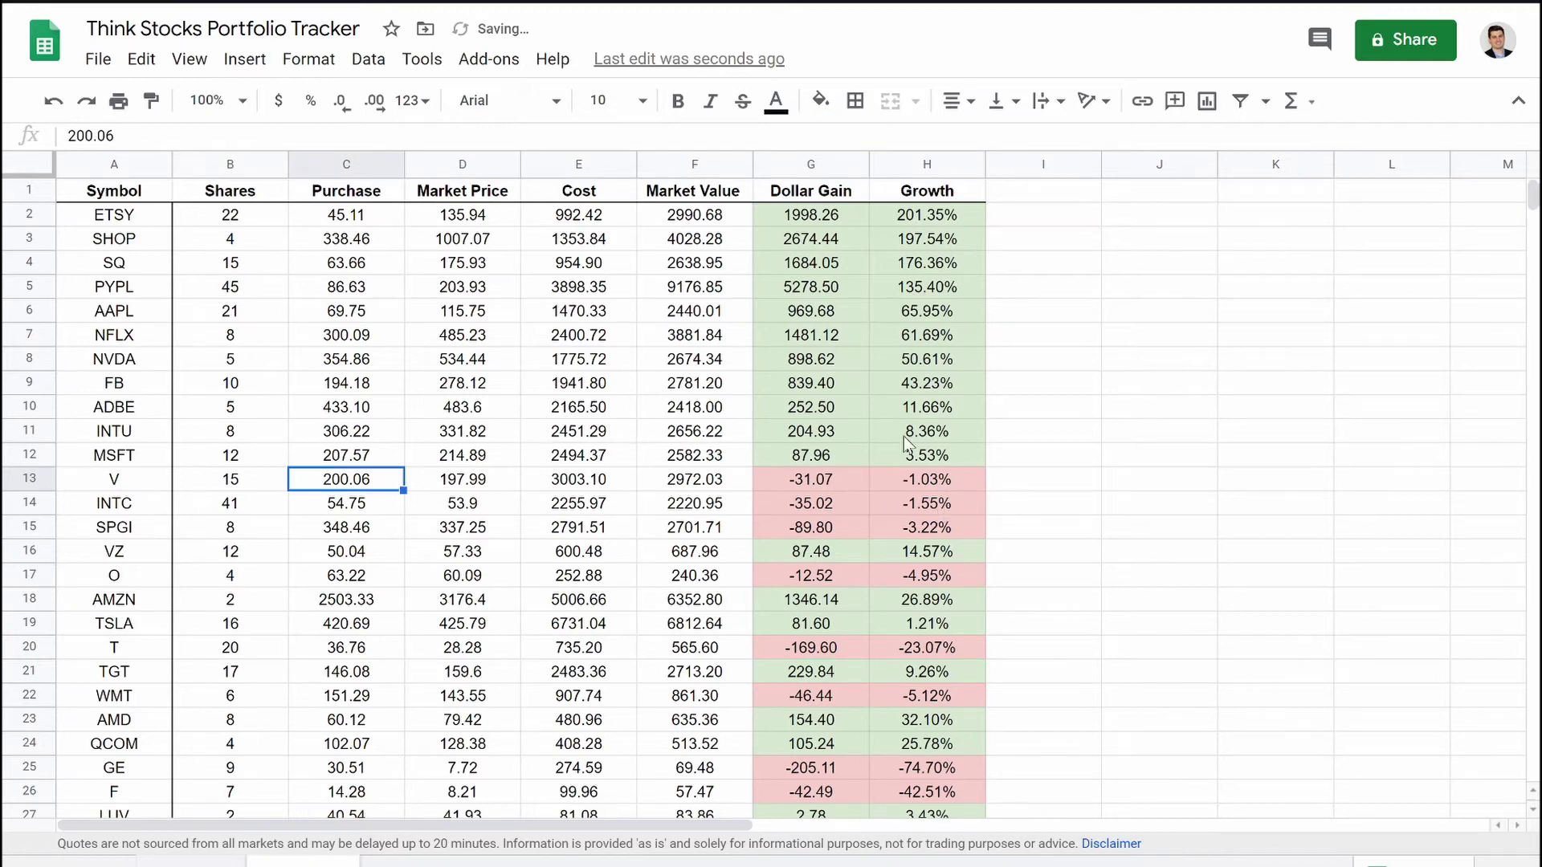
Step: Create a filter on all the table's columns, from Symbol to Growth
{"action": "scroll", "coordinate": [610, 474], "scroll_direction": "down", "scroll_amount": 3}
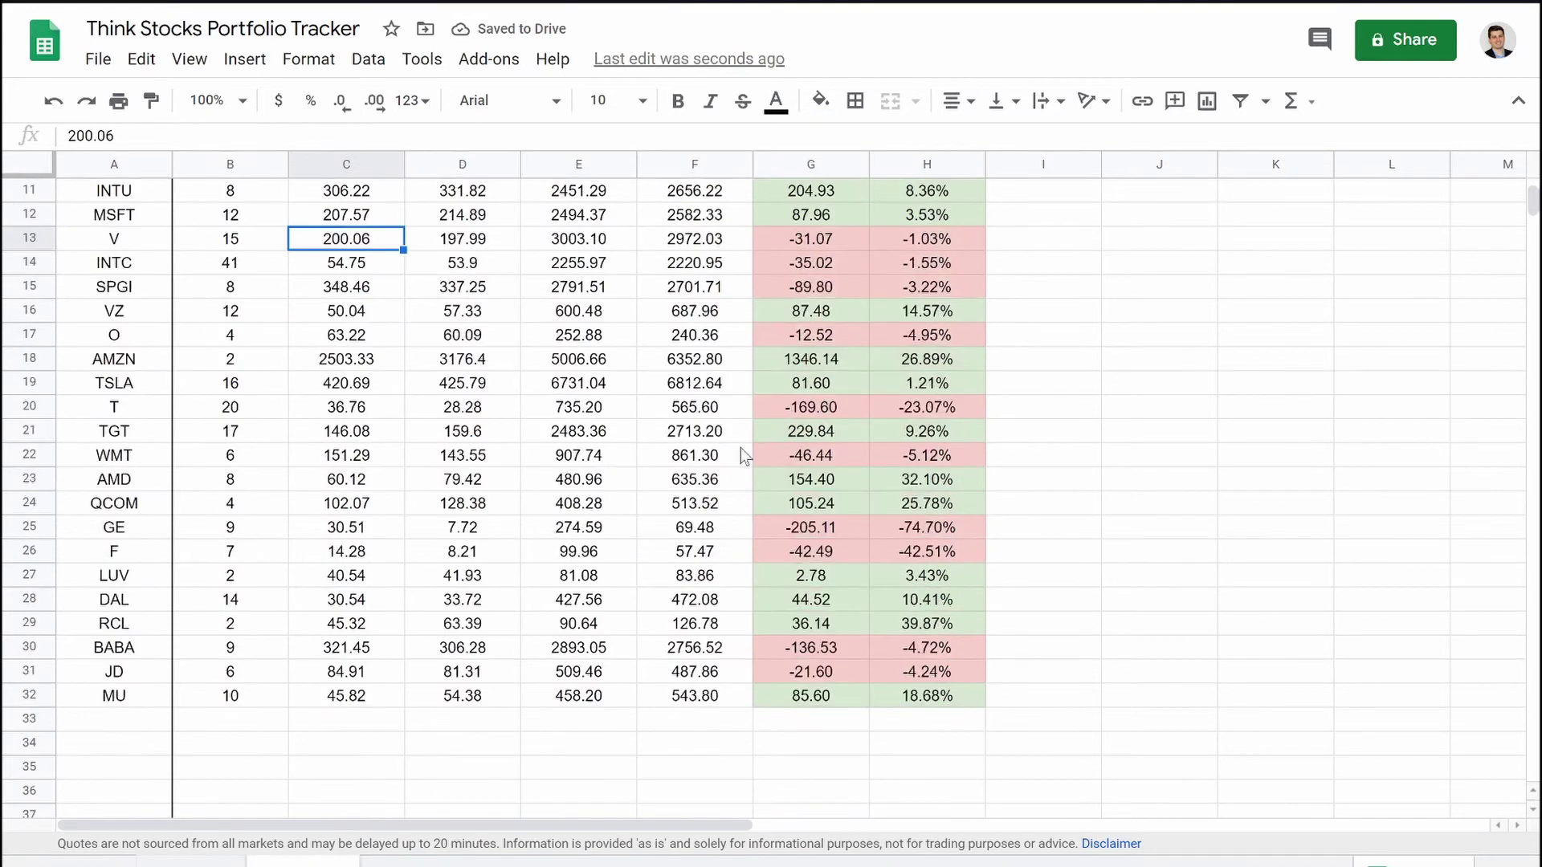
{"action": "scroll", "coordinate": [745, 456], "scroll_direction": "up", "scroll_amount": 3}
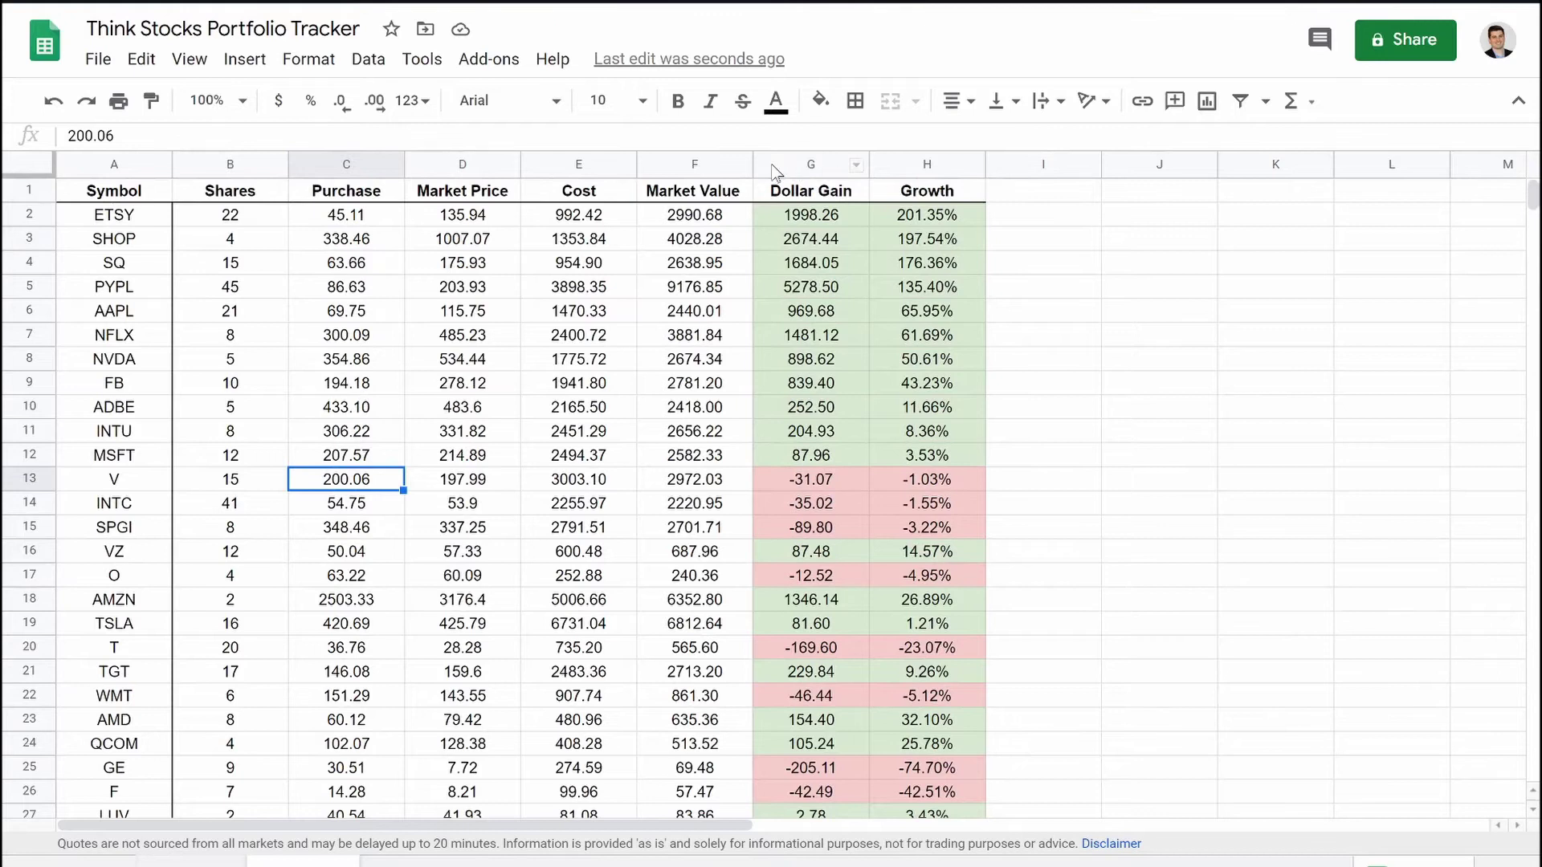
{"action": "mouse_move", "coordinate": [125, 191]}
{"action": "left_mouse_down"}
{"action": "mouse_move", "coordinate": [366, 210]}
{"action": "mouse_move", "coordinate": [915, 195]}
{"action": "mouse_move", "coordinate": [546, 157]}
{"action": "mouse_move", "coordinate": [121, 160]}
{"action": "left_mouse_up"}
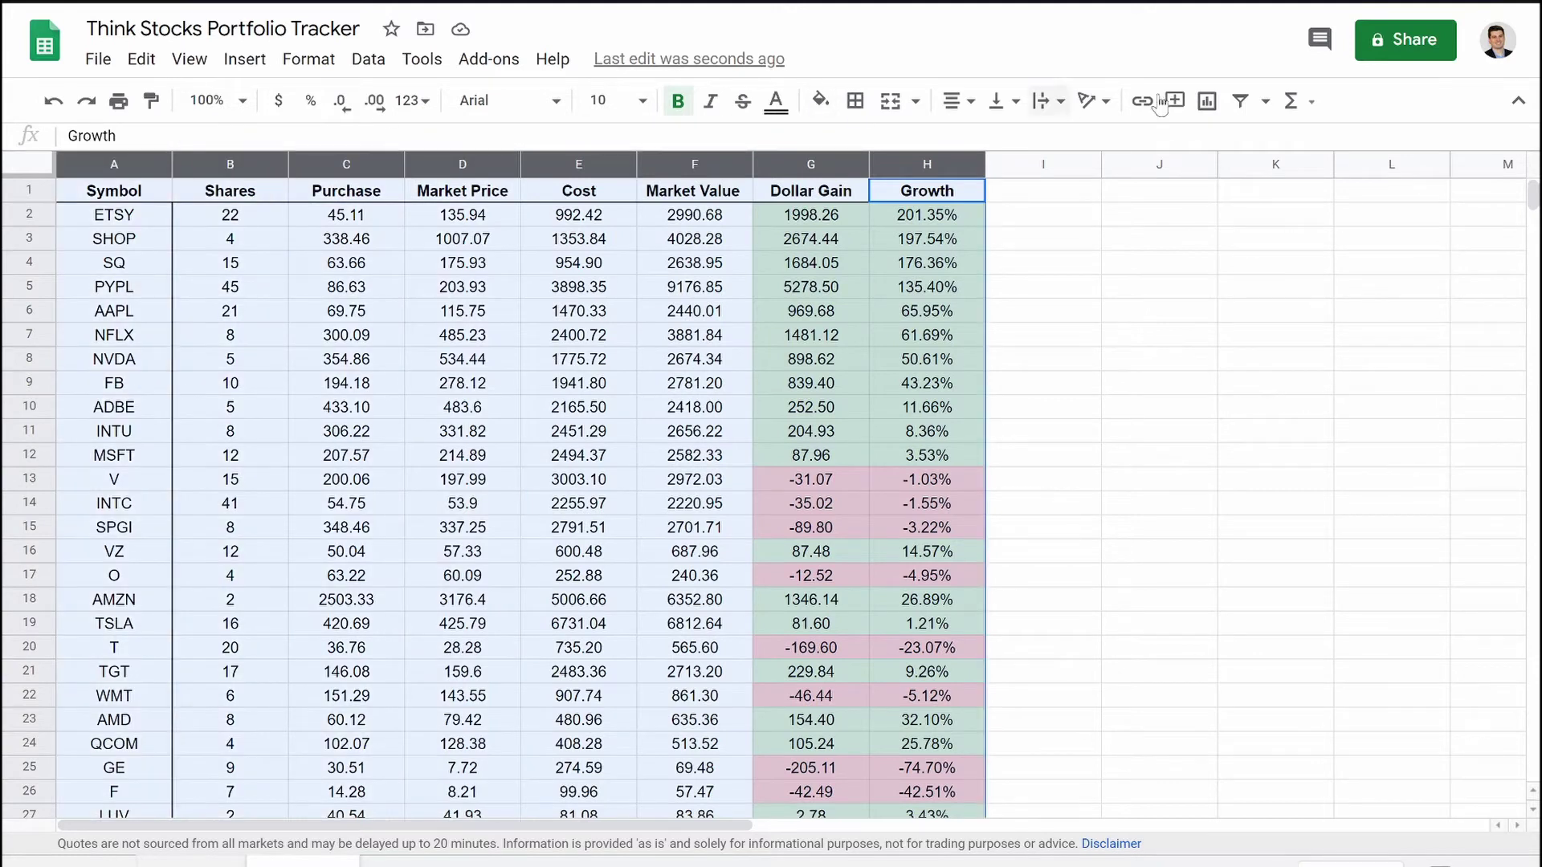
{"action": "left_click", "coordinate": [1241, 101]}
{"action": "left_click", "coordinate": [1043, 287]}
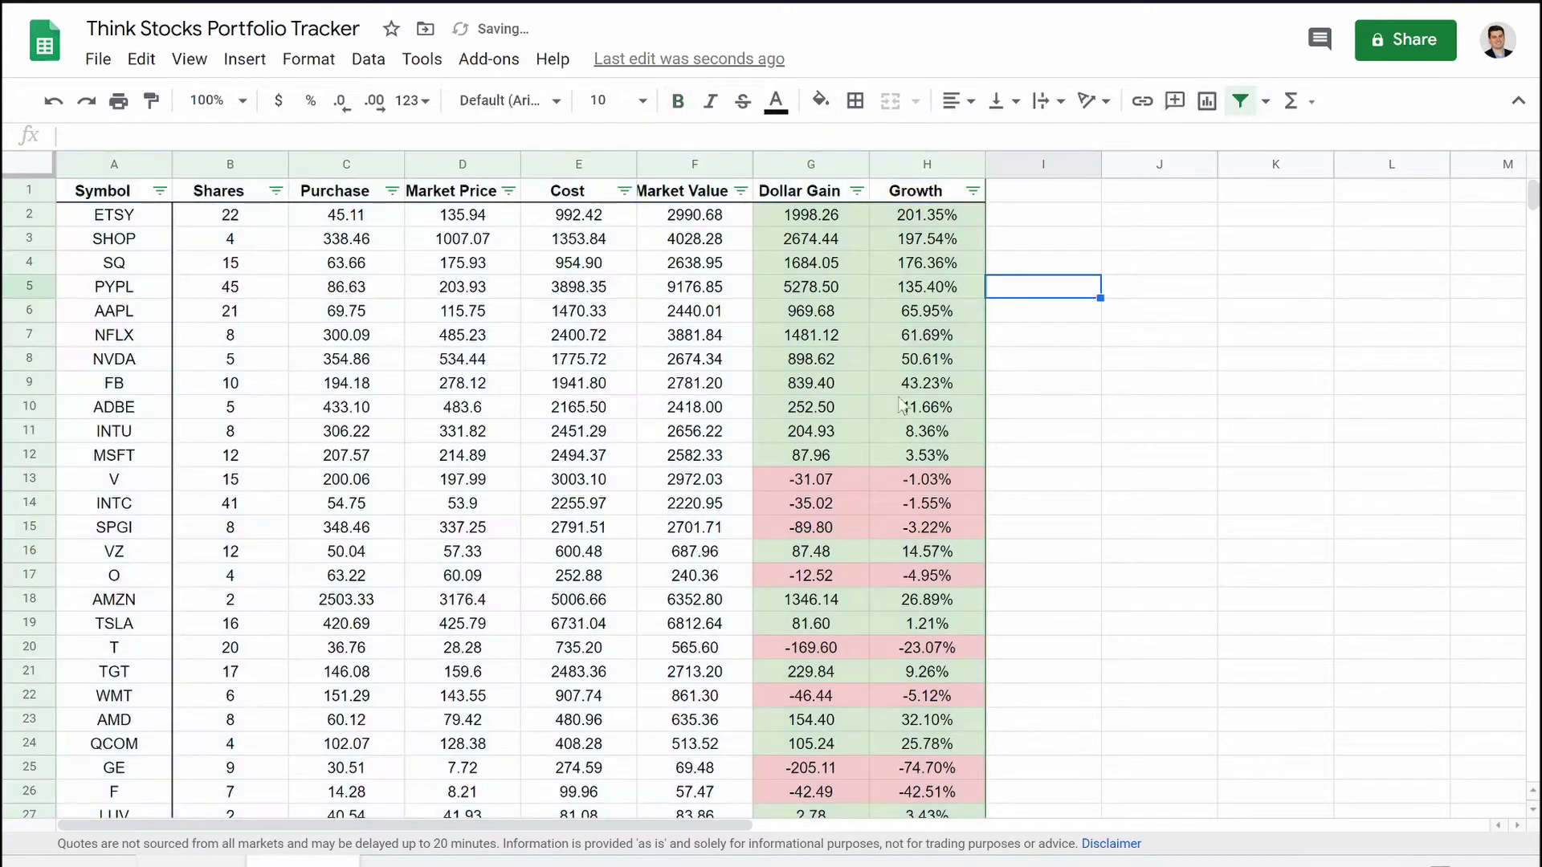
Step: Sort the table by the Growth column in ascending order (A → Z)
{"action": "scroll", "coordinate": [830, 450], "scroll_direction": "down", "scroll_amount": 4}
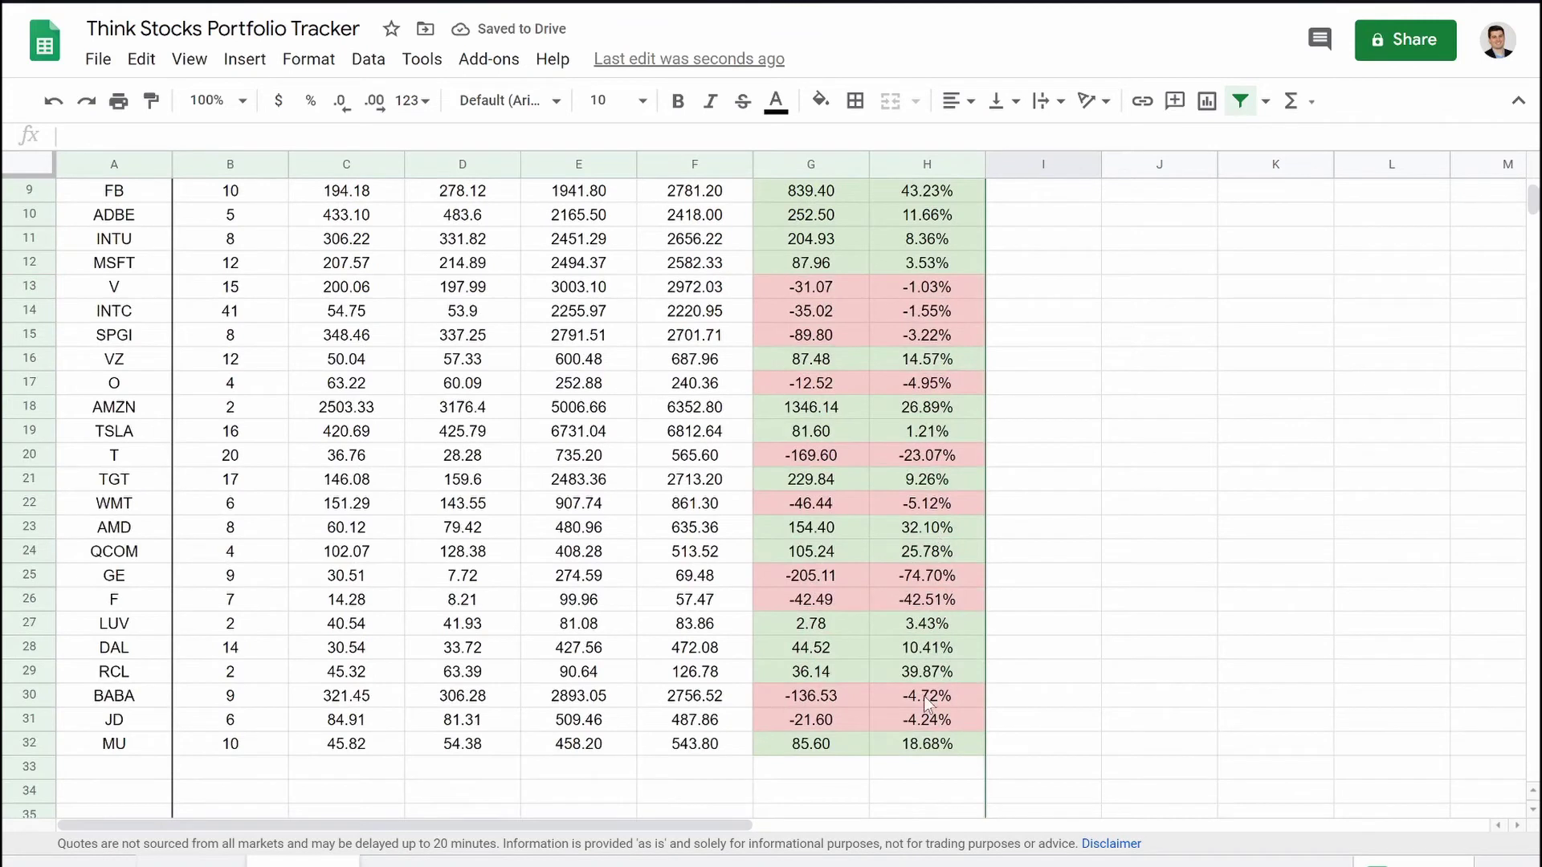
{"action": "scroll", "coordinate": [930, 704], "scroll_direction": "up", "scroll_amount": 4}
{"action": "left_click", "coordinate": [972, 191]}
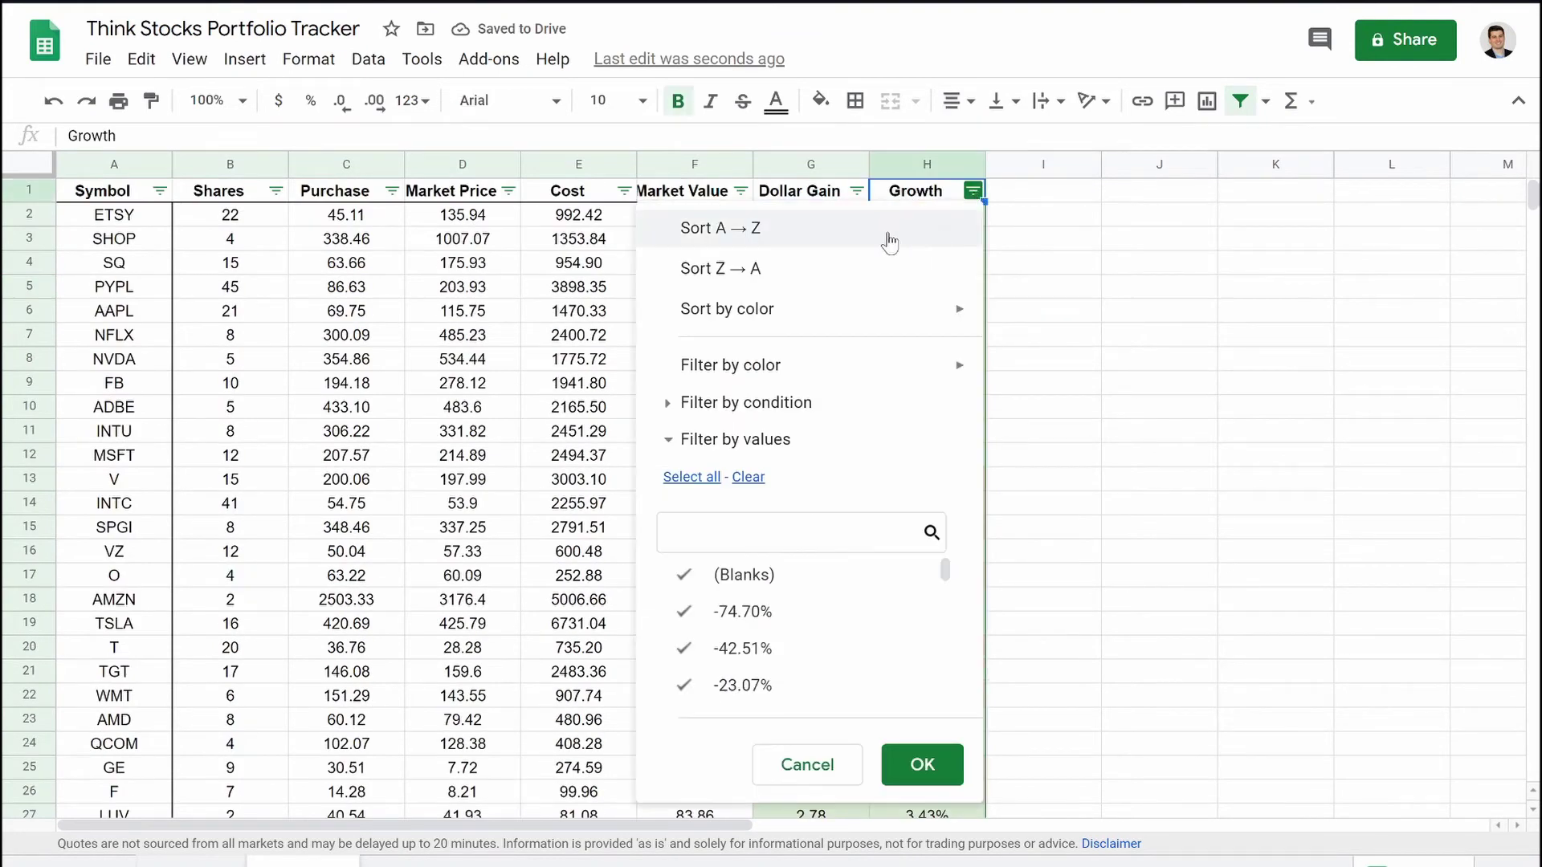
{"action": "left_click", "coordinate": [890, 231]}
Step: Examine how the red and green highlighting in Dollar Gain and Growth follows the sorted values
{"action": "left_click_drag", "start_coordinate": [923, 215], "coordinate": [923, 238]}
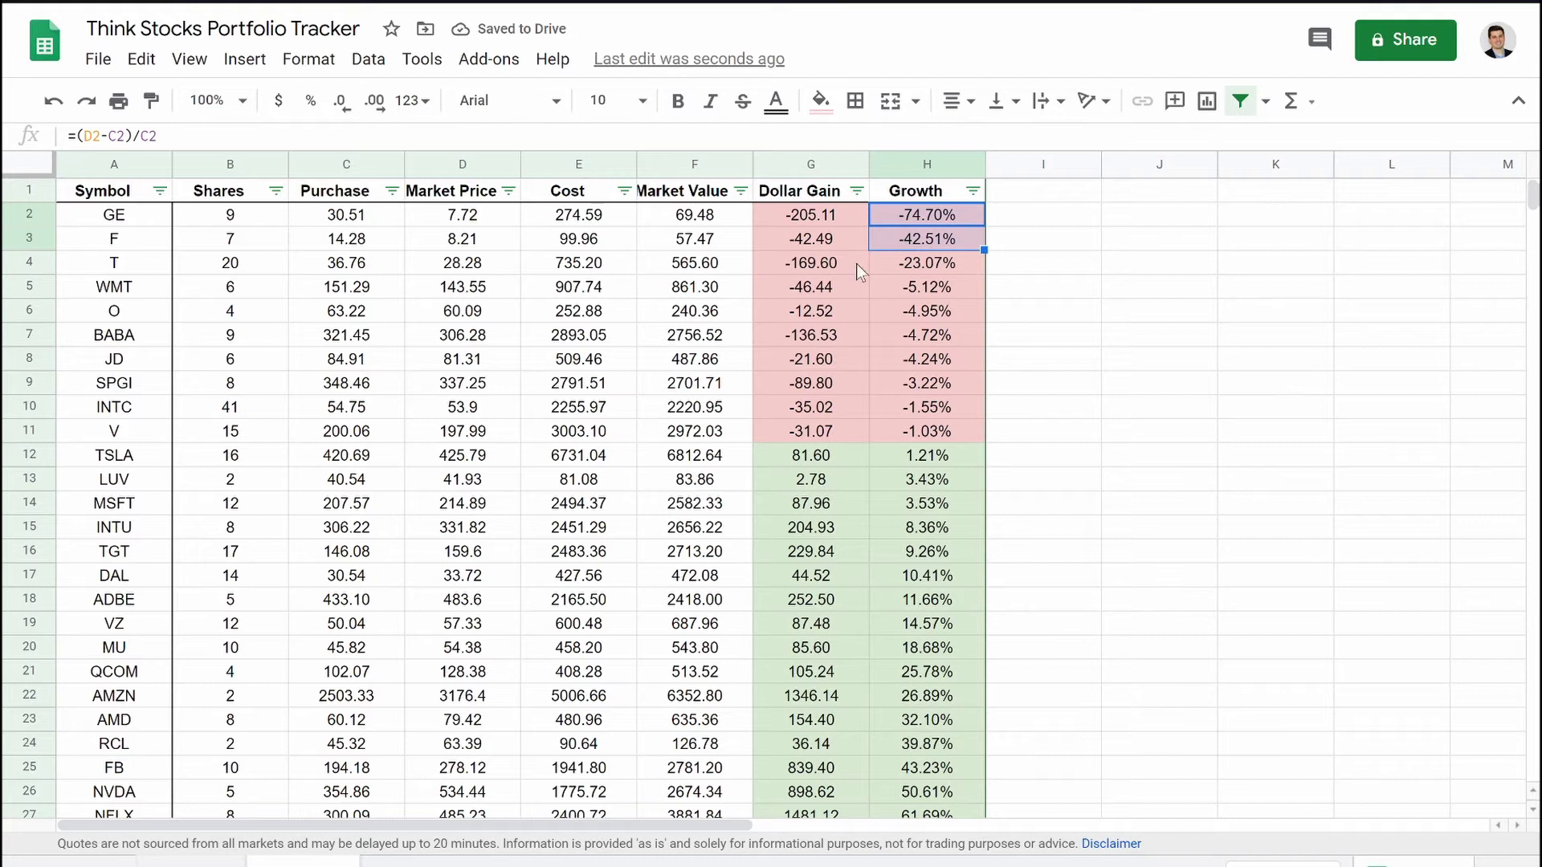
{"action": "left_click", "coordinate": [931, 266]}
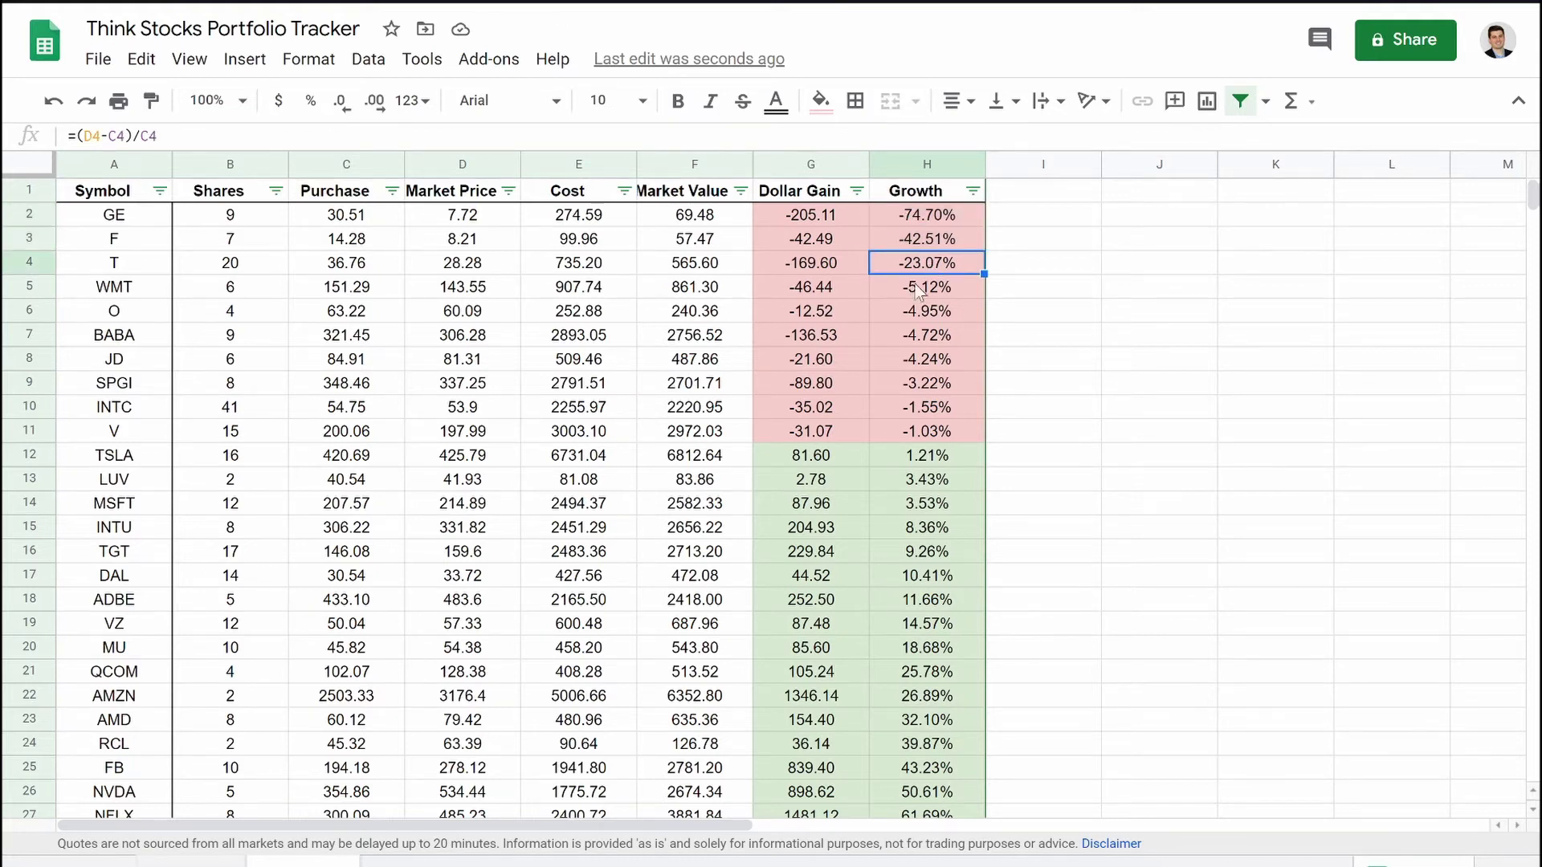
{"action": "scroll", "coordinate": [922, 293], "scroll_direction": "down", "scroll_amount": 4}
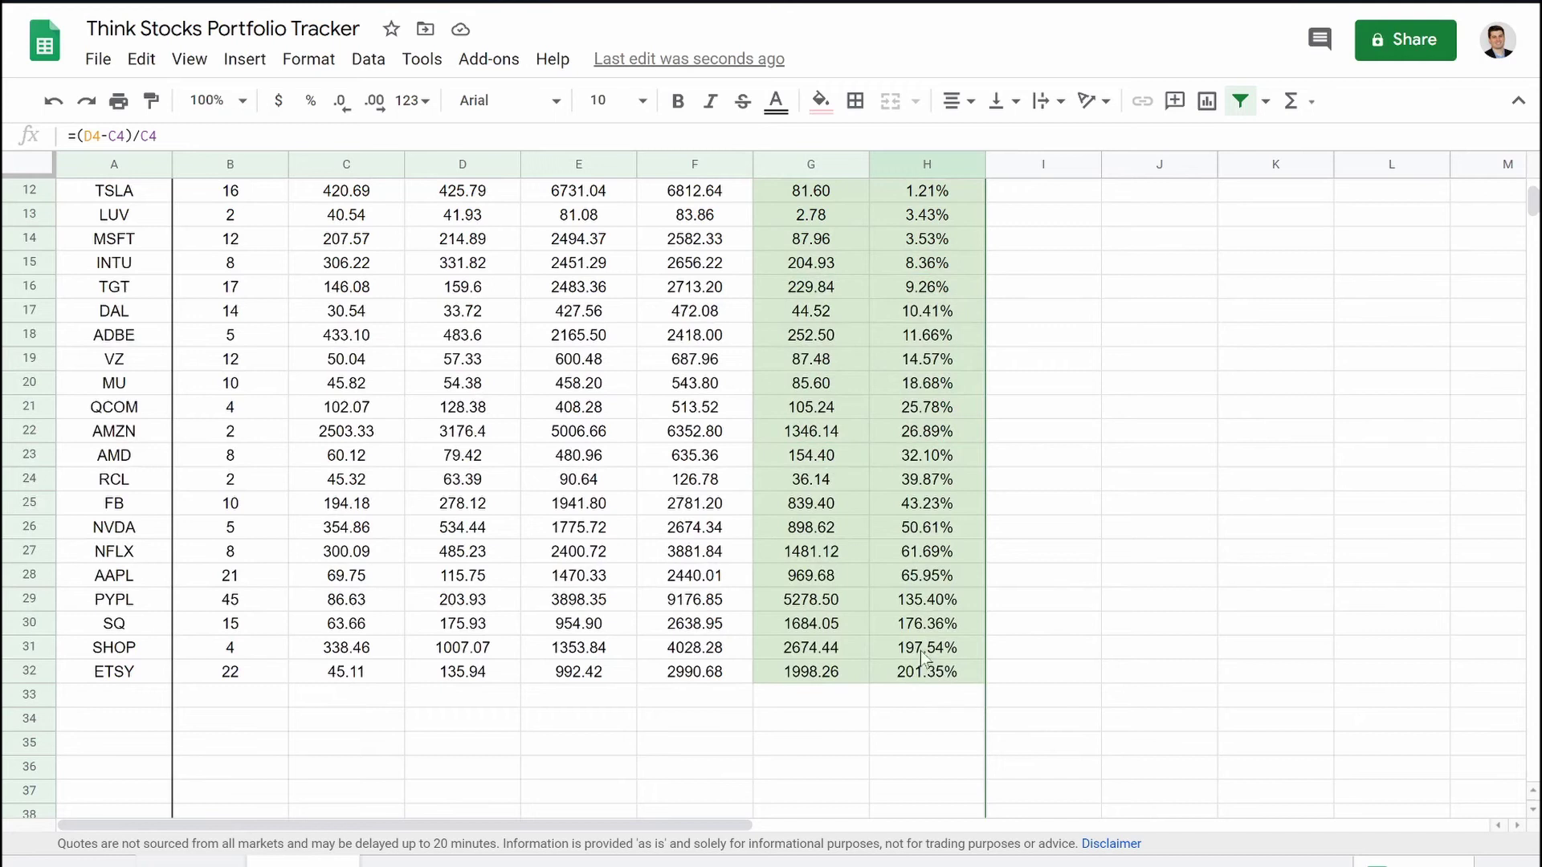
{"action": "scroll", "coordinate": [906, 621], "scroll_direction": "up", "scroll_amount": 4}
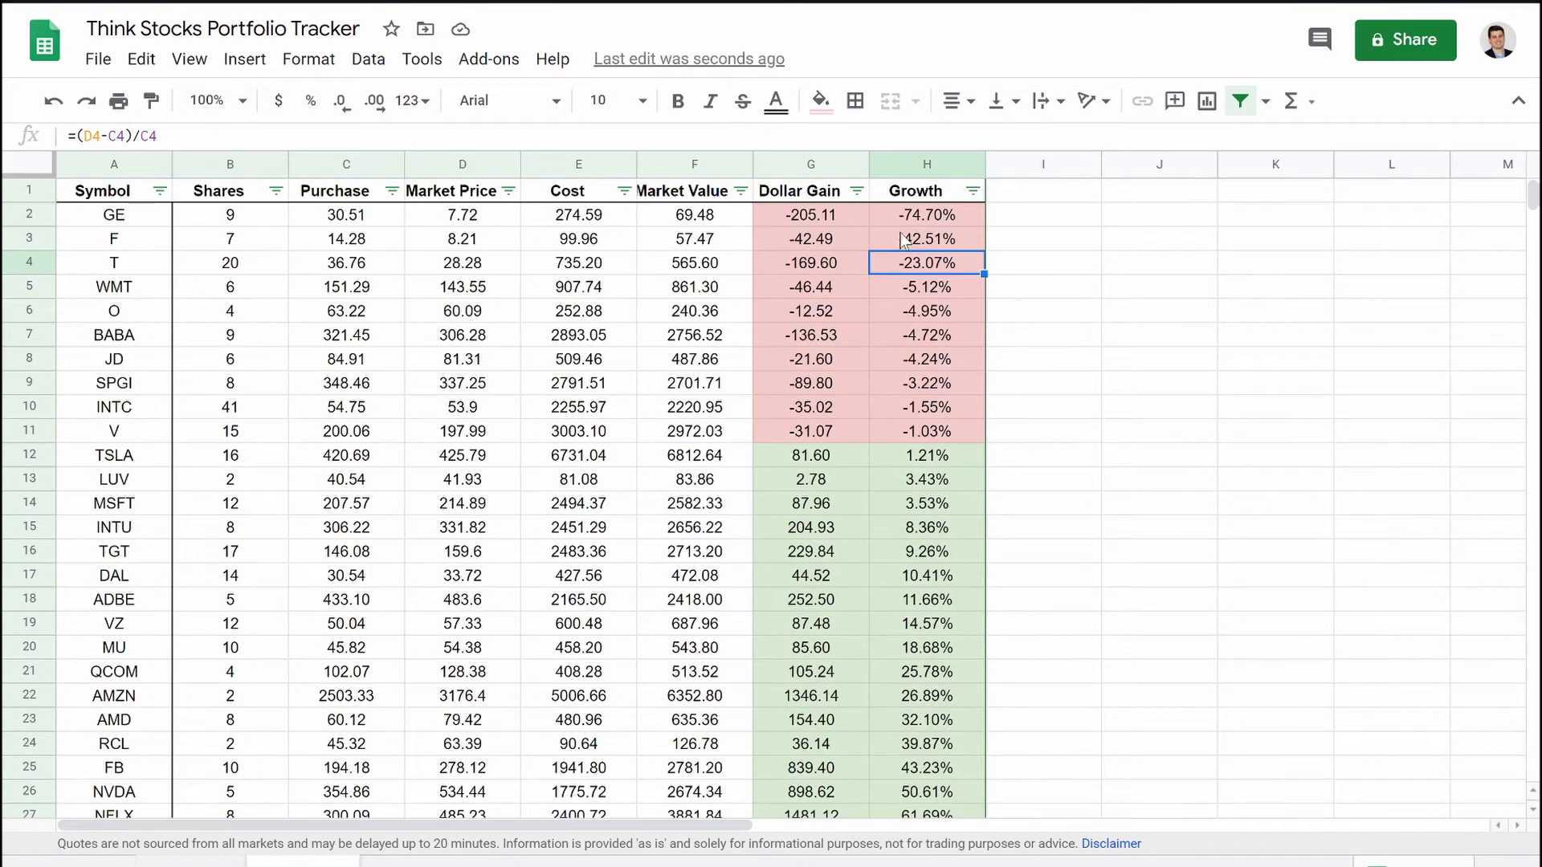
{"action": "left_click_drag", "start_coordinate": [915, 224], "coordinate": [904, 607]}
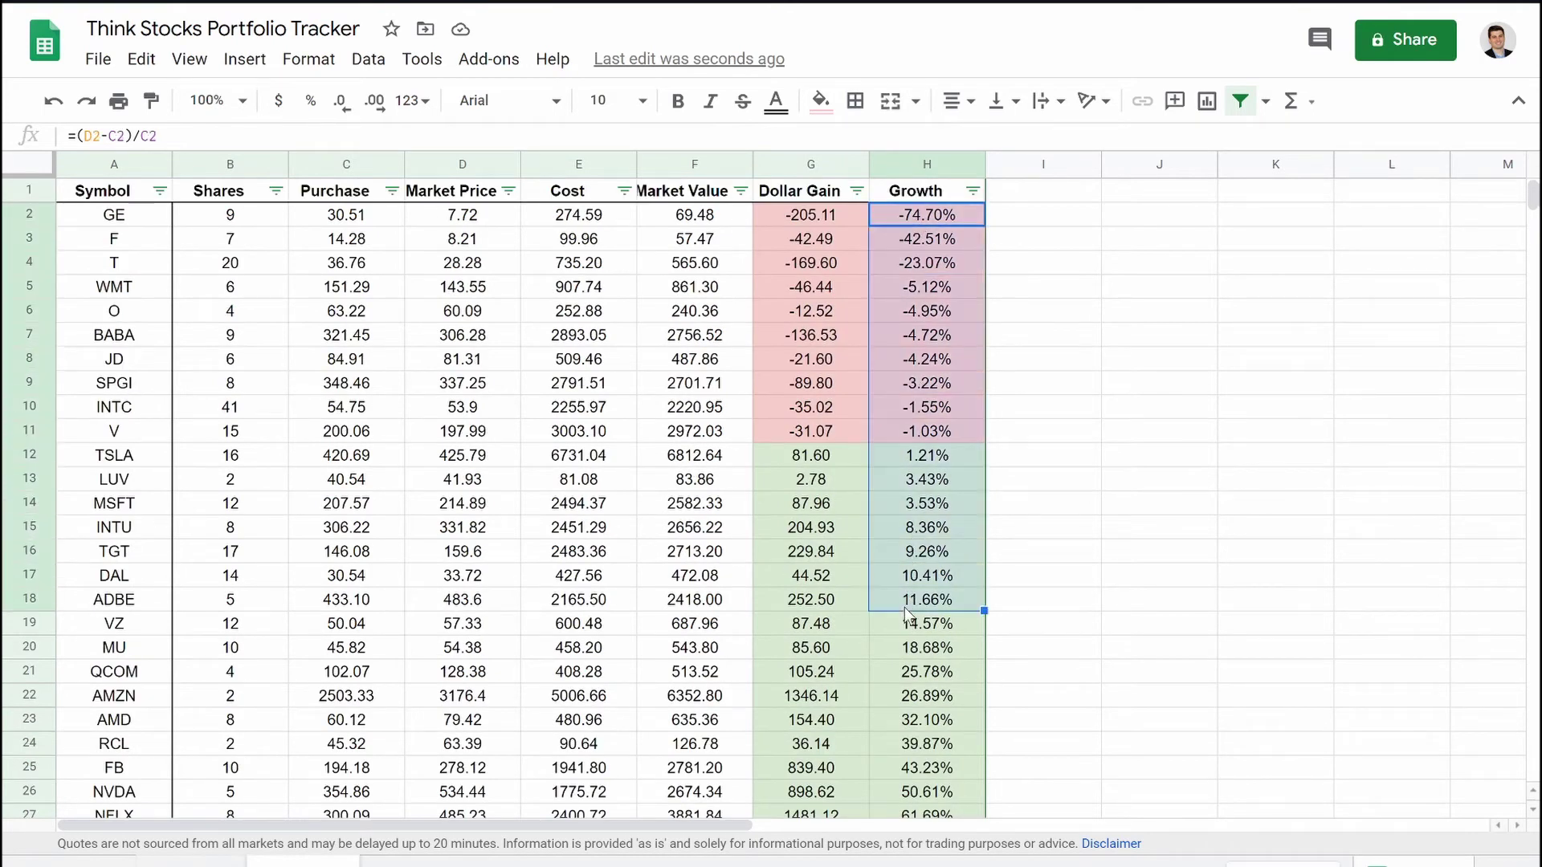
{"action": "left_click", "coordinate": [1179, 529]}
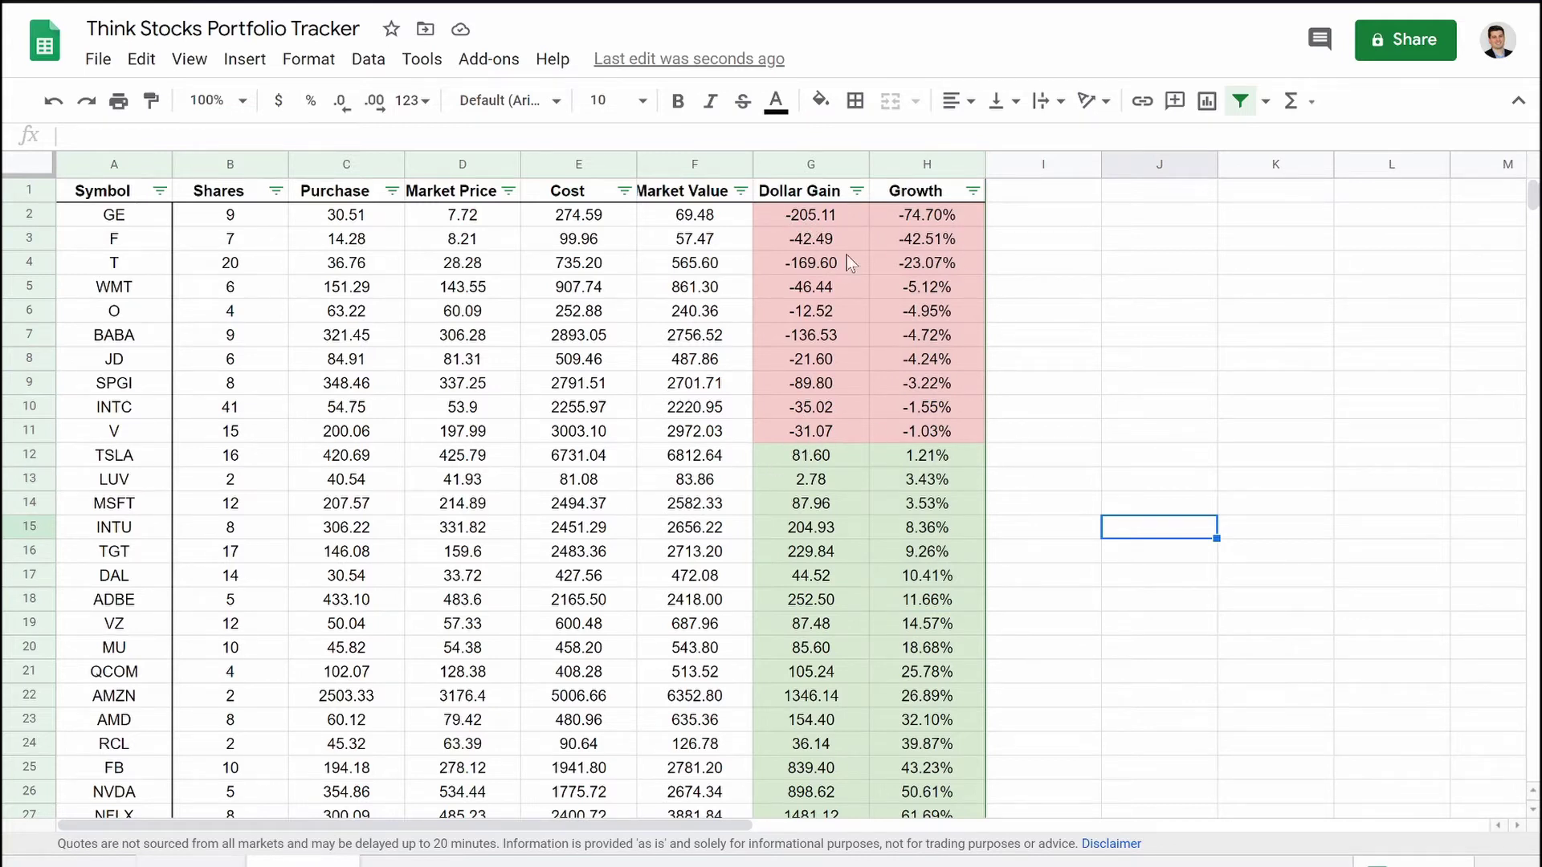
{"action": "left_click_drag", "start_coordinate": [815, 434], "coordinate": [942, 210]}
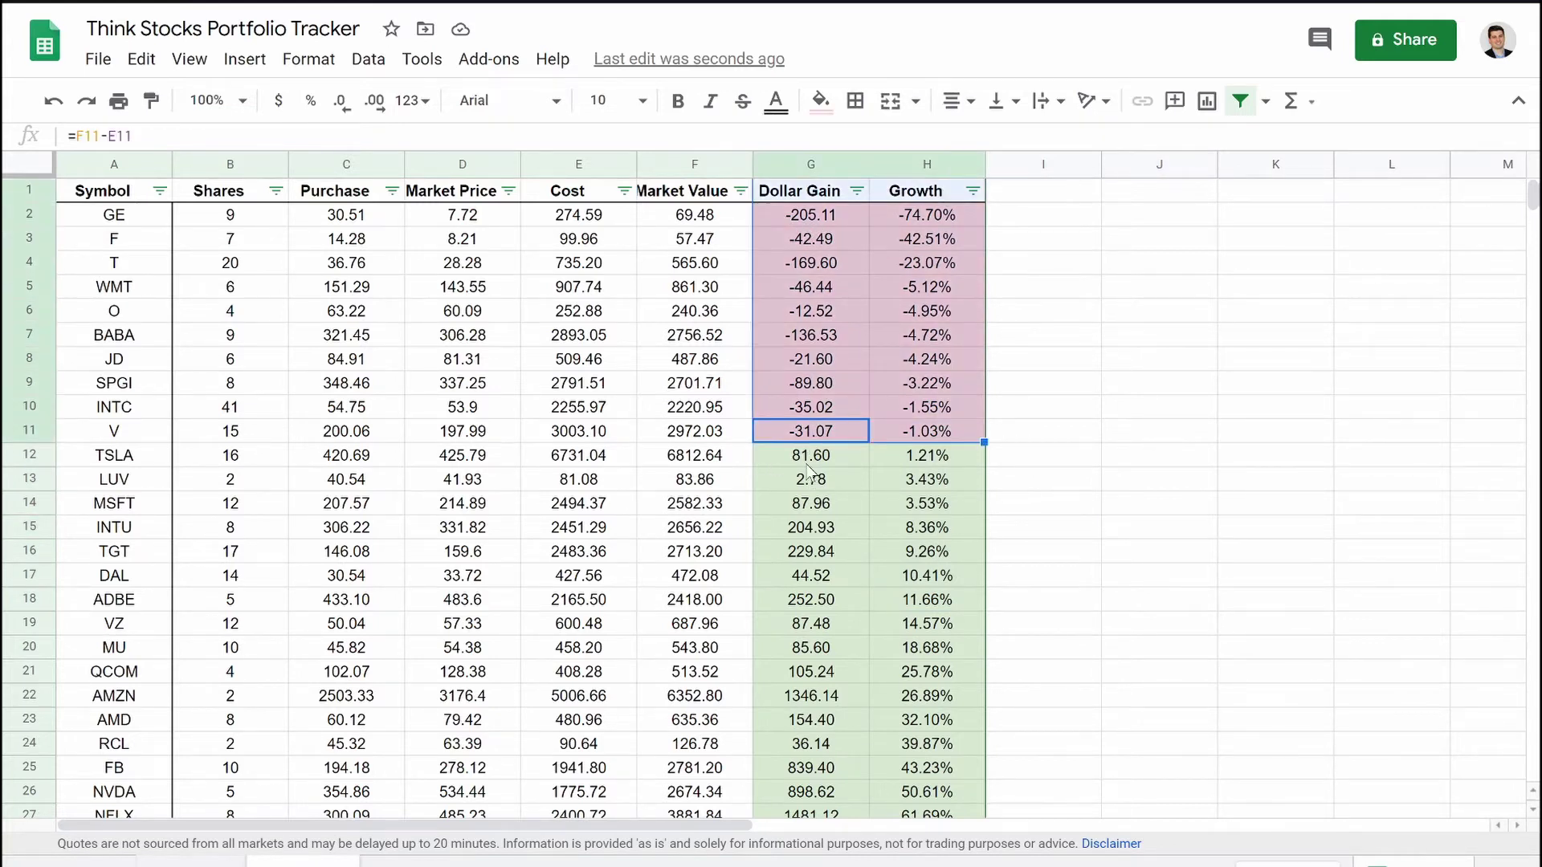
{"action": "left_click_drag", "start_coordinate": [807, 464], "coordinate": [923, 671]}
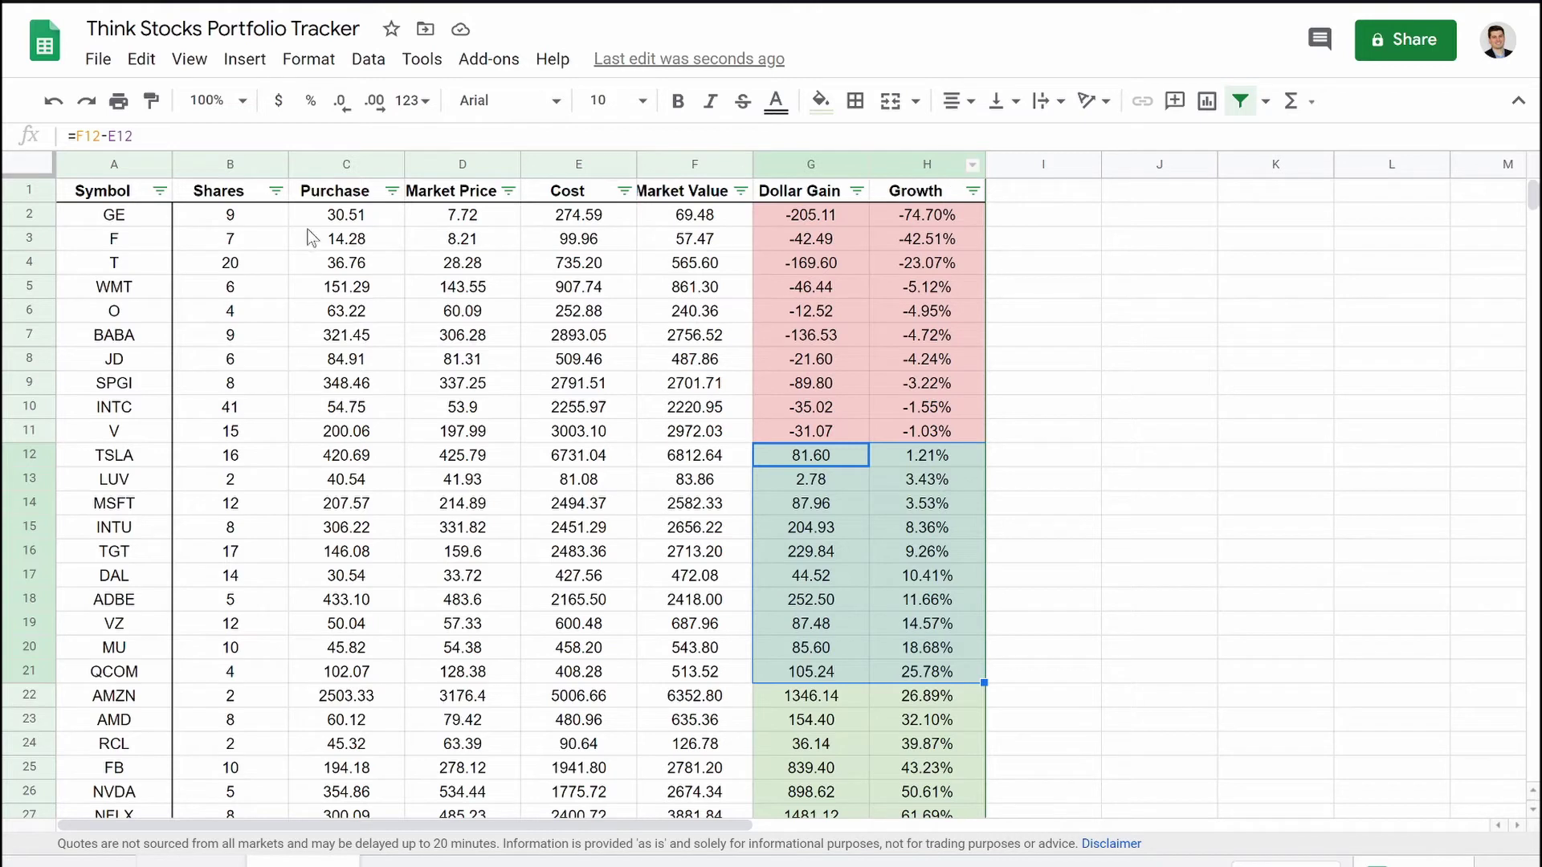
Step: Sort the table alphabetically by Symbol (A → Z) and check the highlighting of the reordered rows
{"action": "left_click", "coordinate": [160, 190]}
{"action": "left_click", "coordinate": [213, 231]}
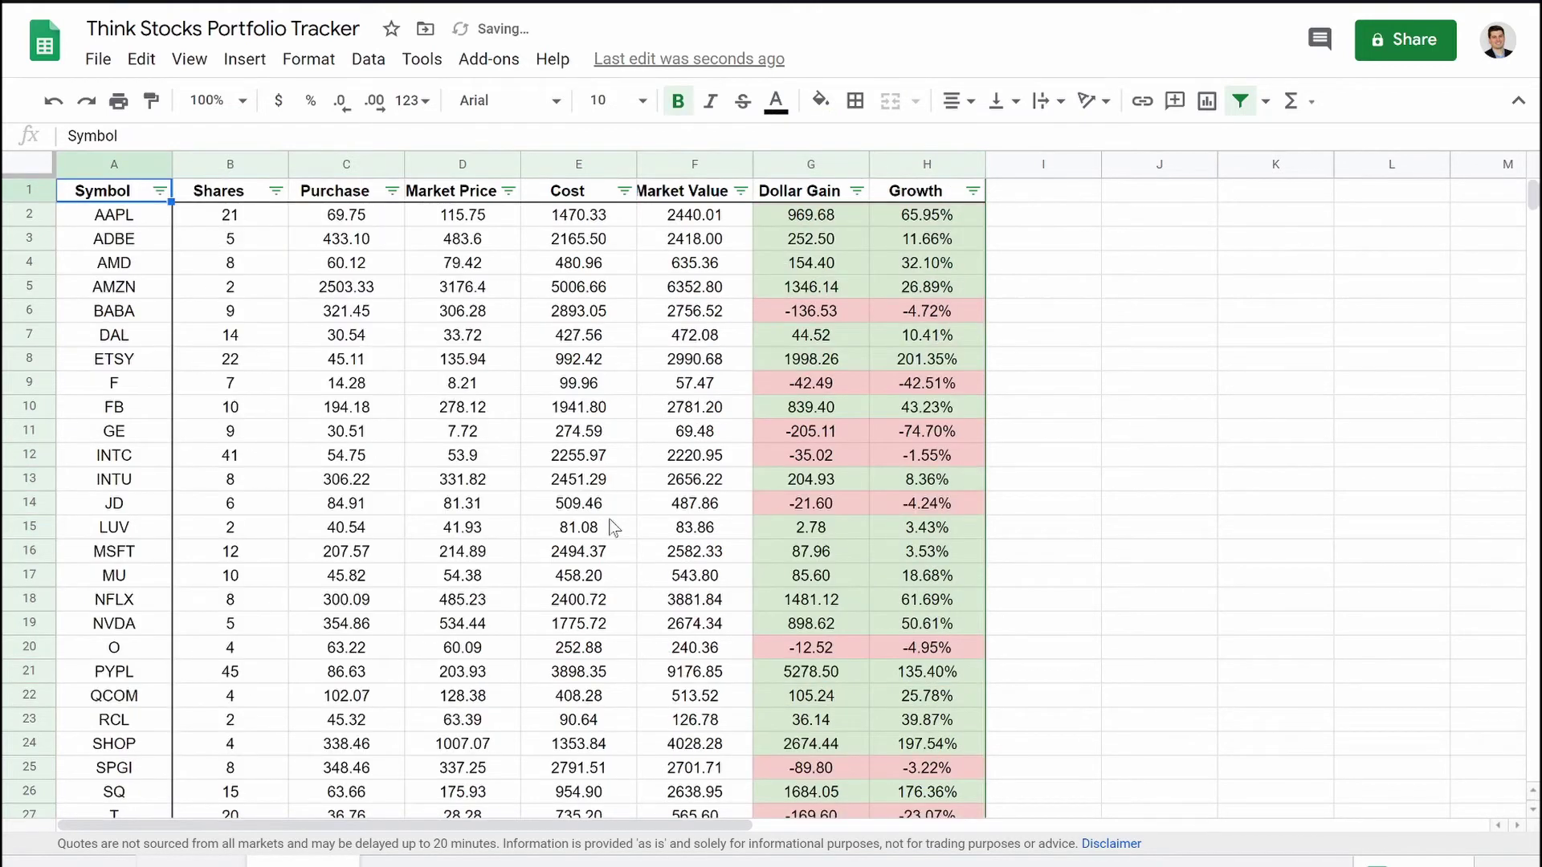
{"action": "scroll", "coordinate": [642, 482], "scroll_direction": "down", "scroll_amount": 3}
{"action": "scroll", "coordinate": [723, 337], "scroll_direction": "up", "scroll_amount": 3}
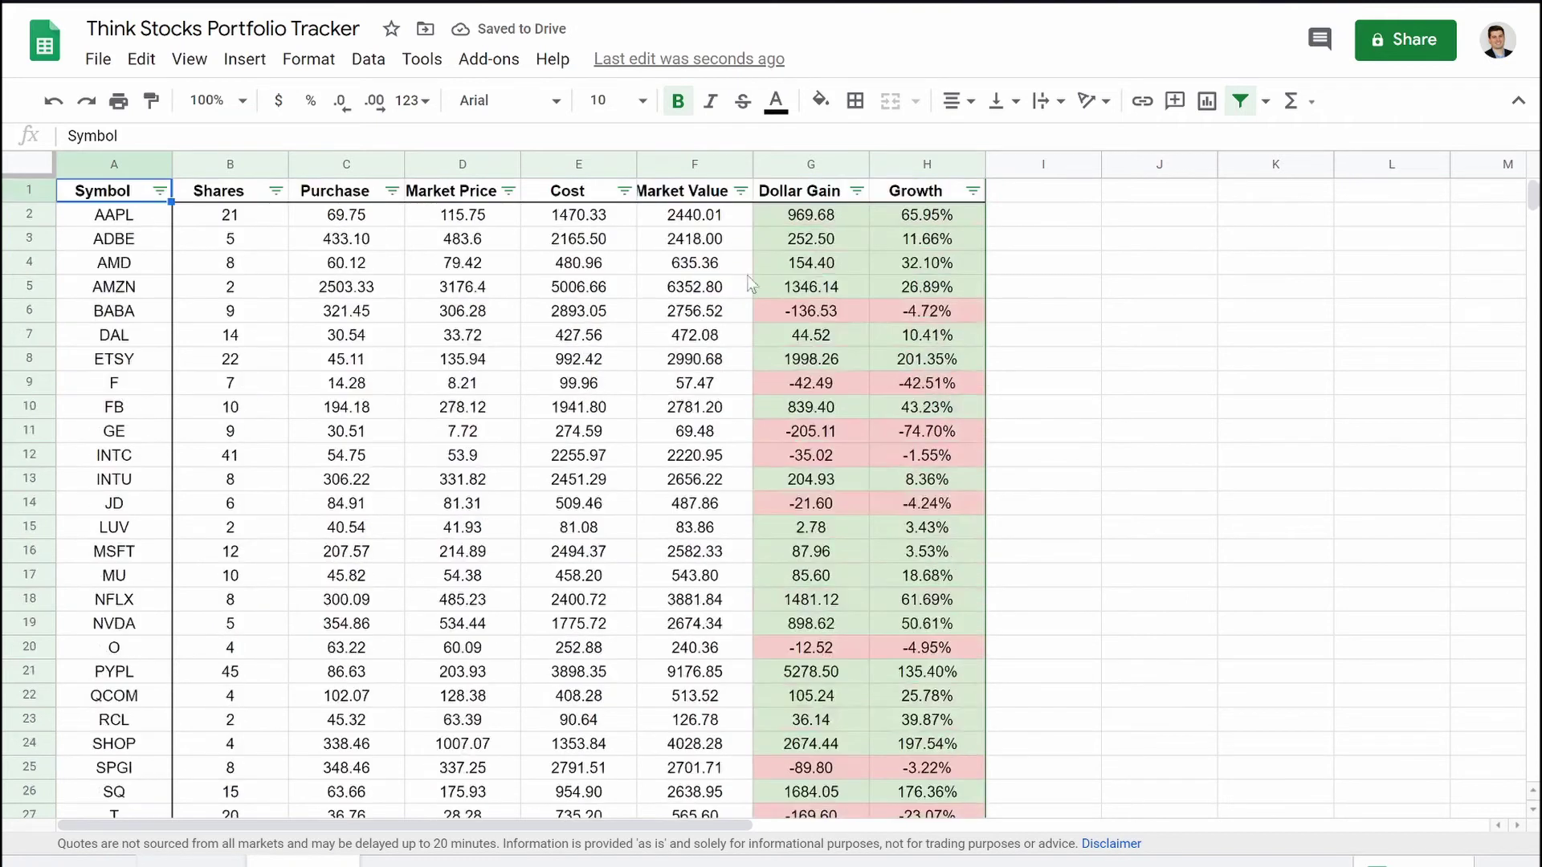
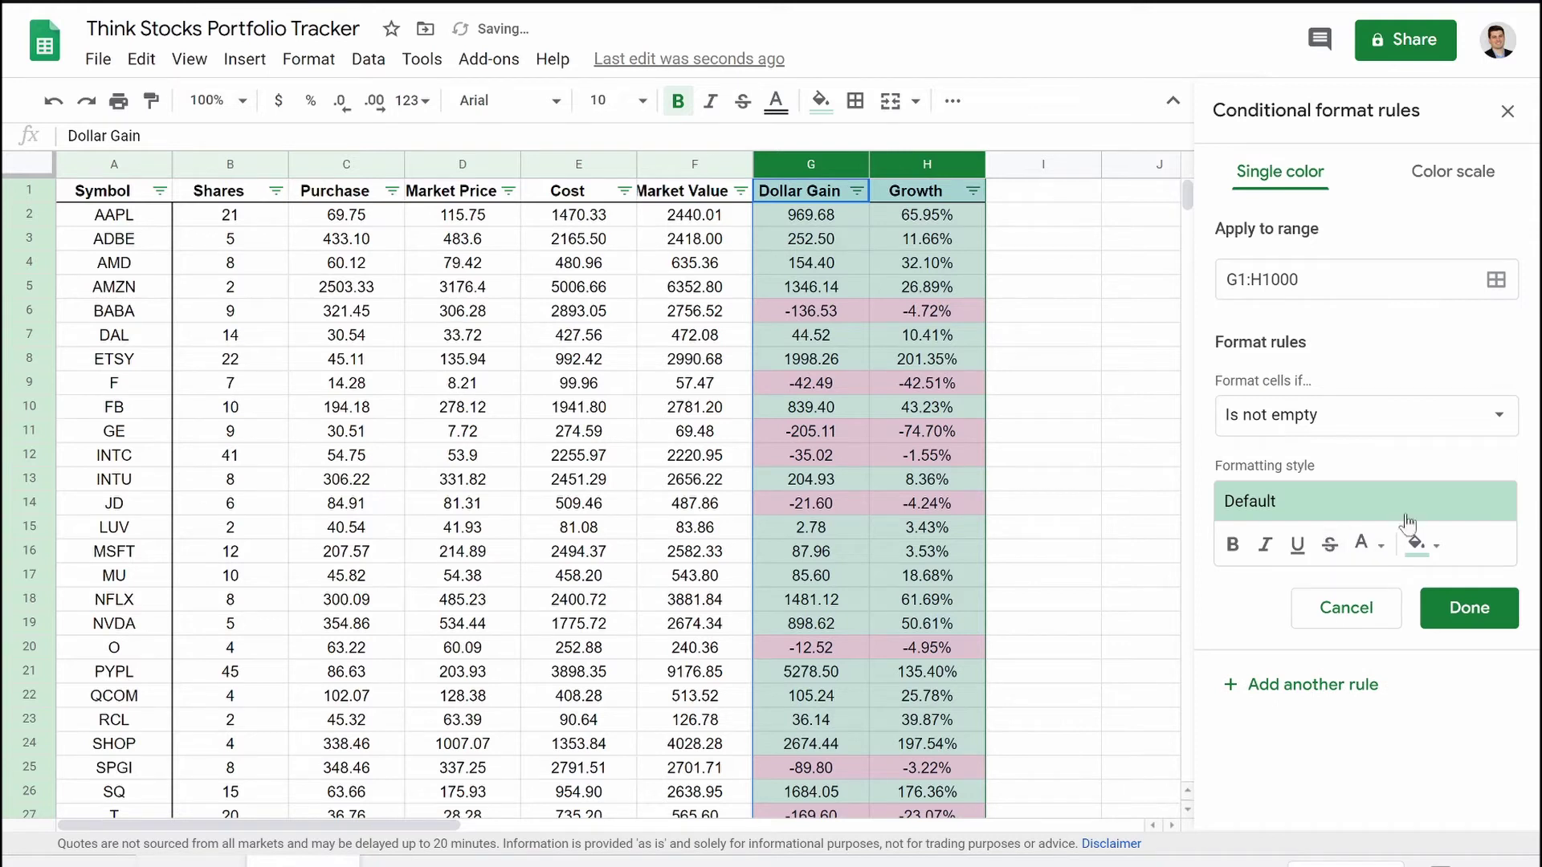
{"action": "left_click", "coordinate": [1411, 438]}
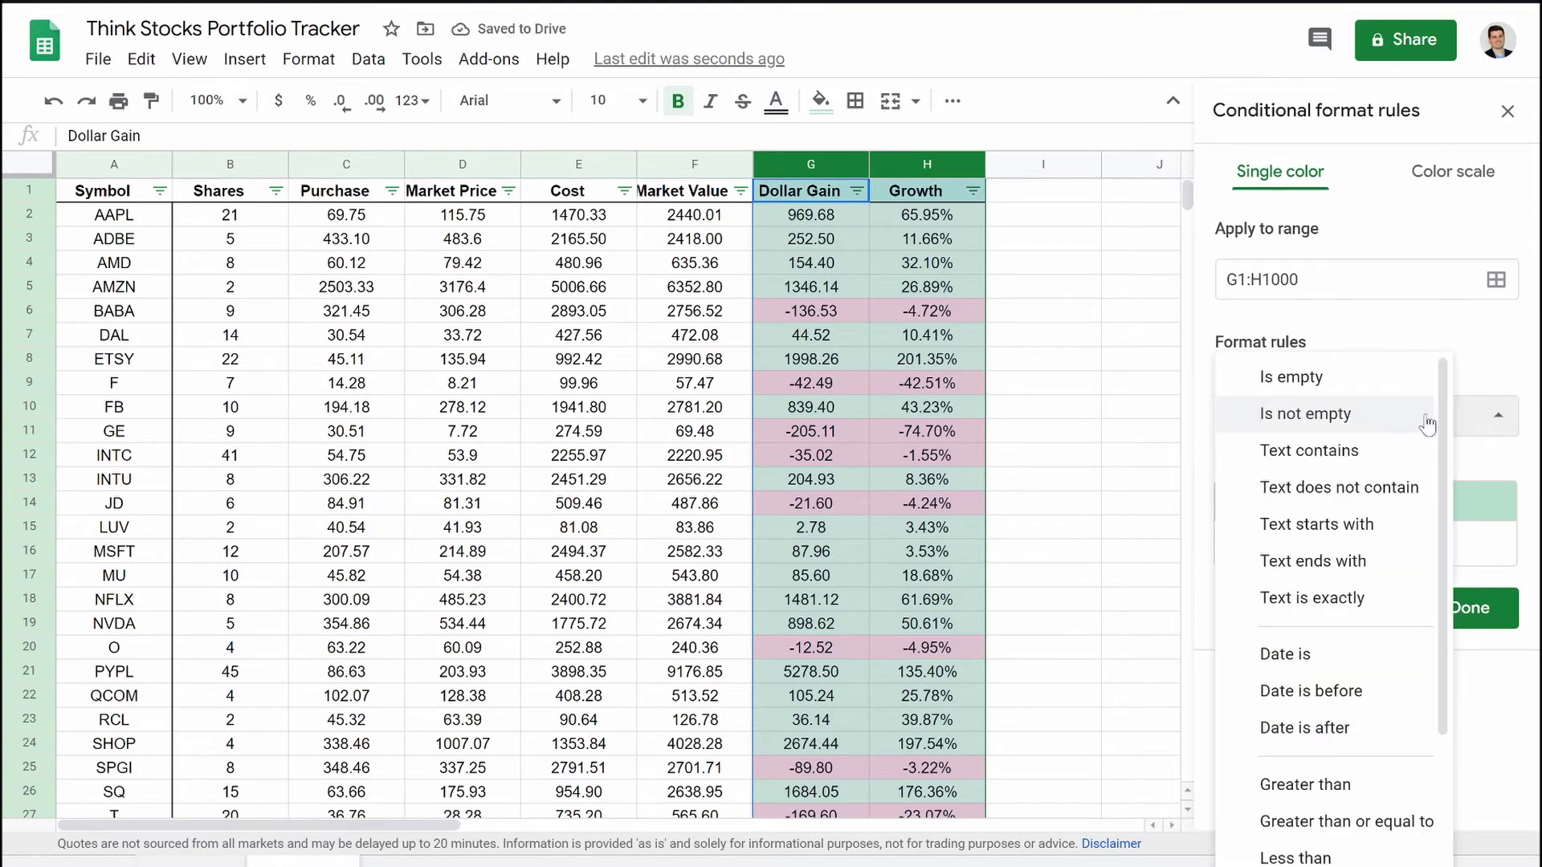
{"action": "left_click", "coordinate": [1471, 358]}
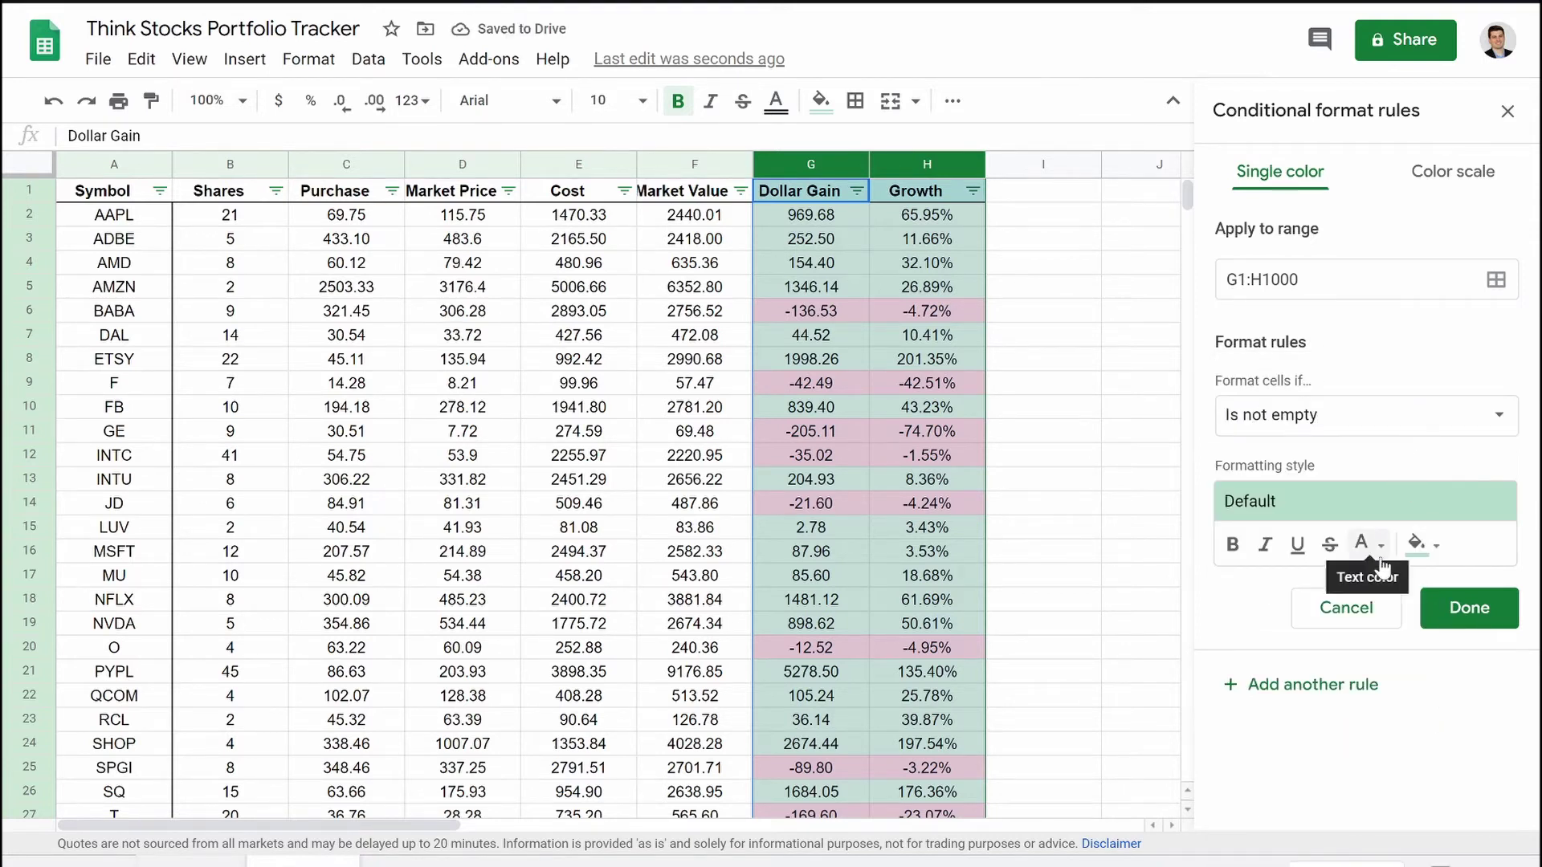
Step: Set the new rule on G1:H1000 to fill cells less than -50 with a medium red and save it
{"action": "left_click", "coordinate": [1422, 547]}
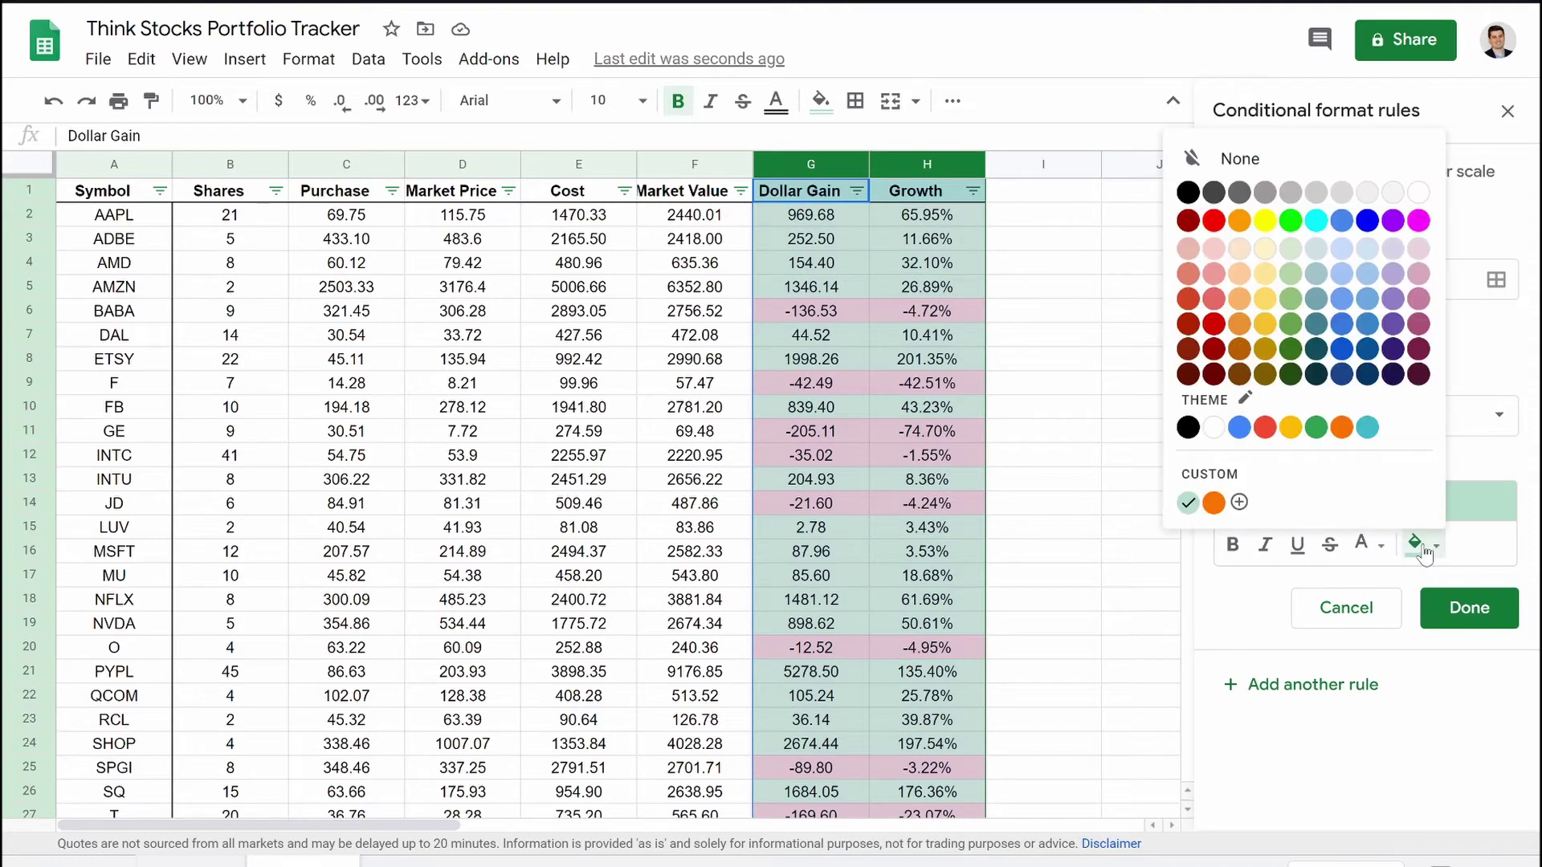
{"action": "left_click", "coordinate": [1213, 302]}
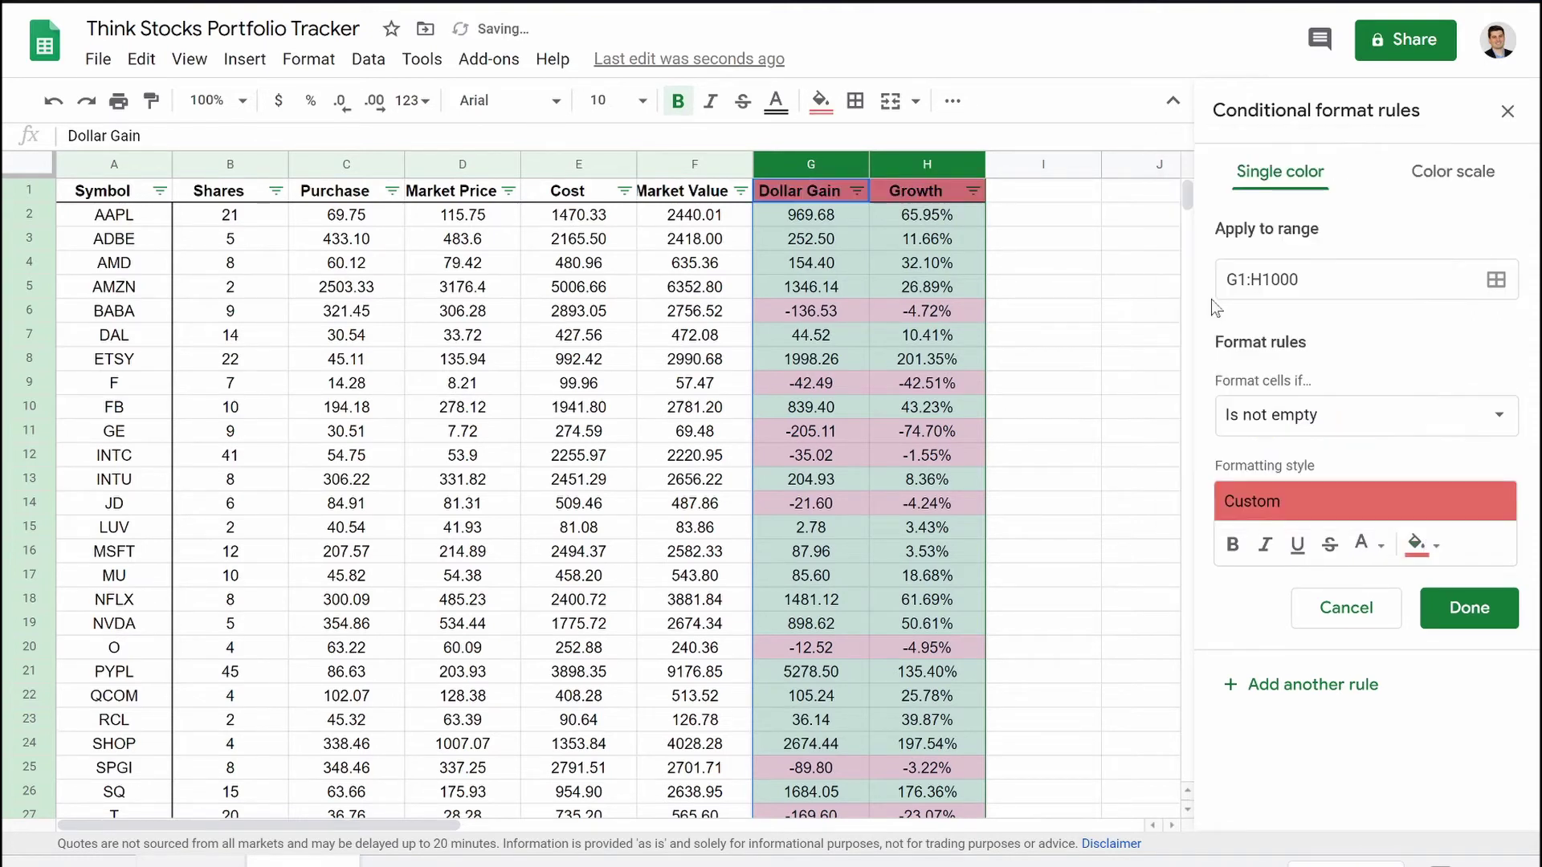
{"action": "left_click", "coordinate": [1371, 427]}
{"action": "scroll", "coordinate": [1345, 574], "scroll_direction": "down", "scroll_amount": 1}
{"action": "scroll", "coordinate": [1345, 573], "scroll_direction": "down", "scroll_amount": 1}
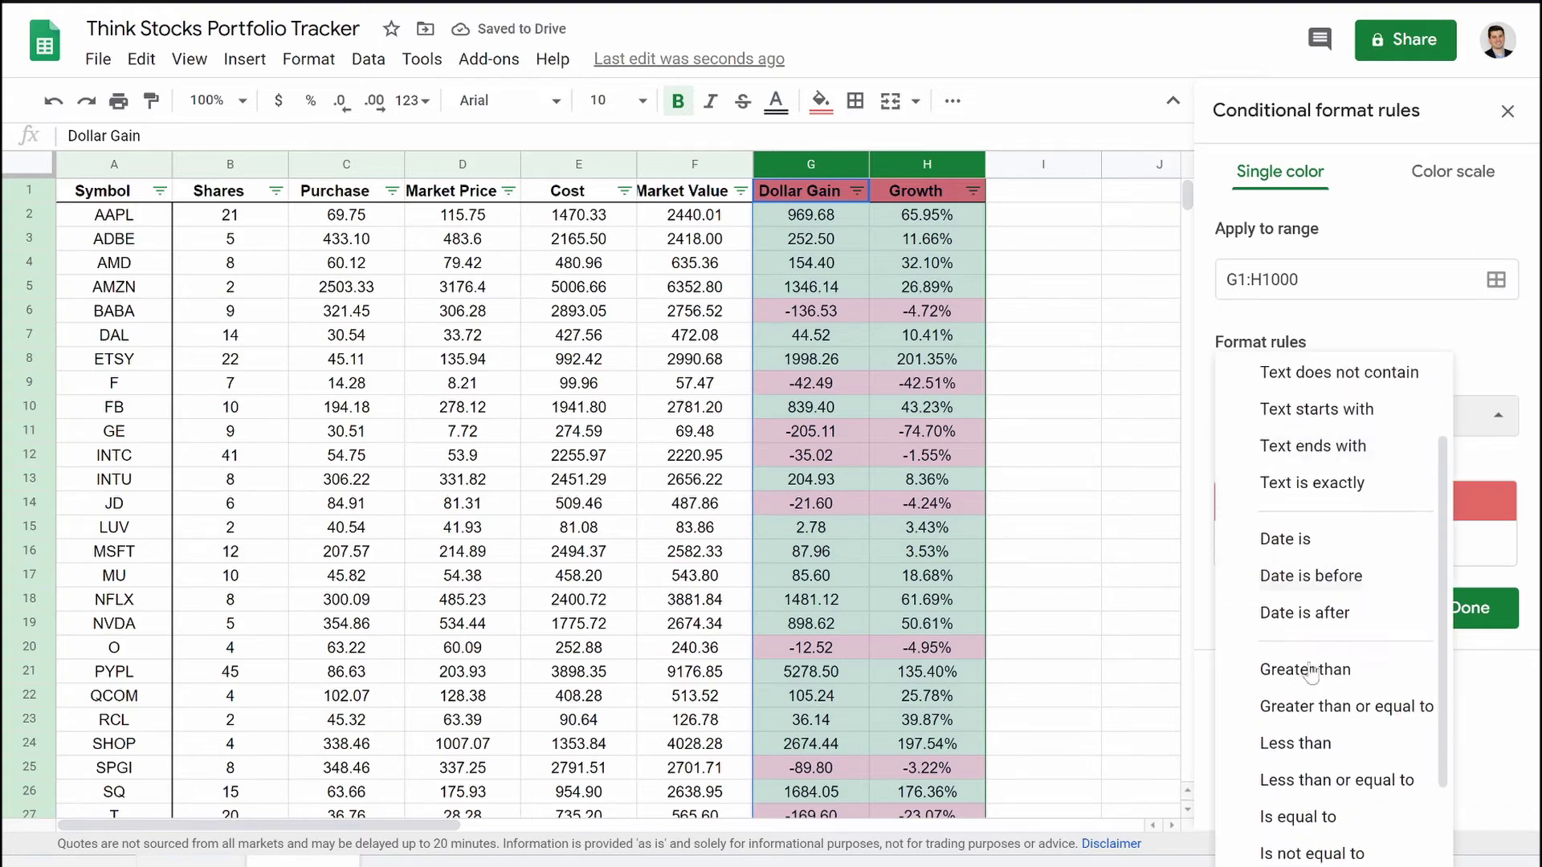
{"action": "left_click", "coordinate": [1327, 745]}
{"action": "left_click", "coordinate": [1227, 467]}
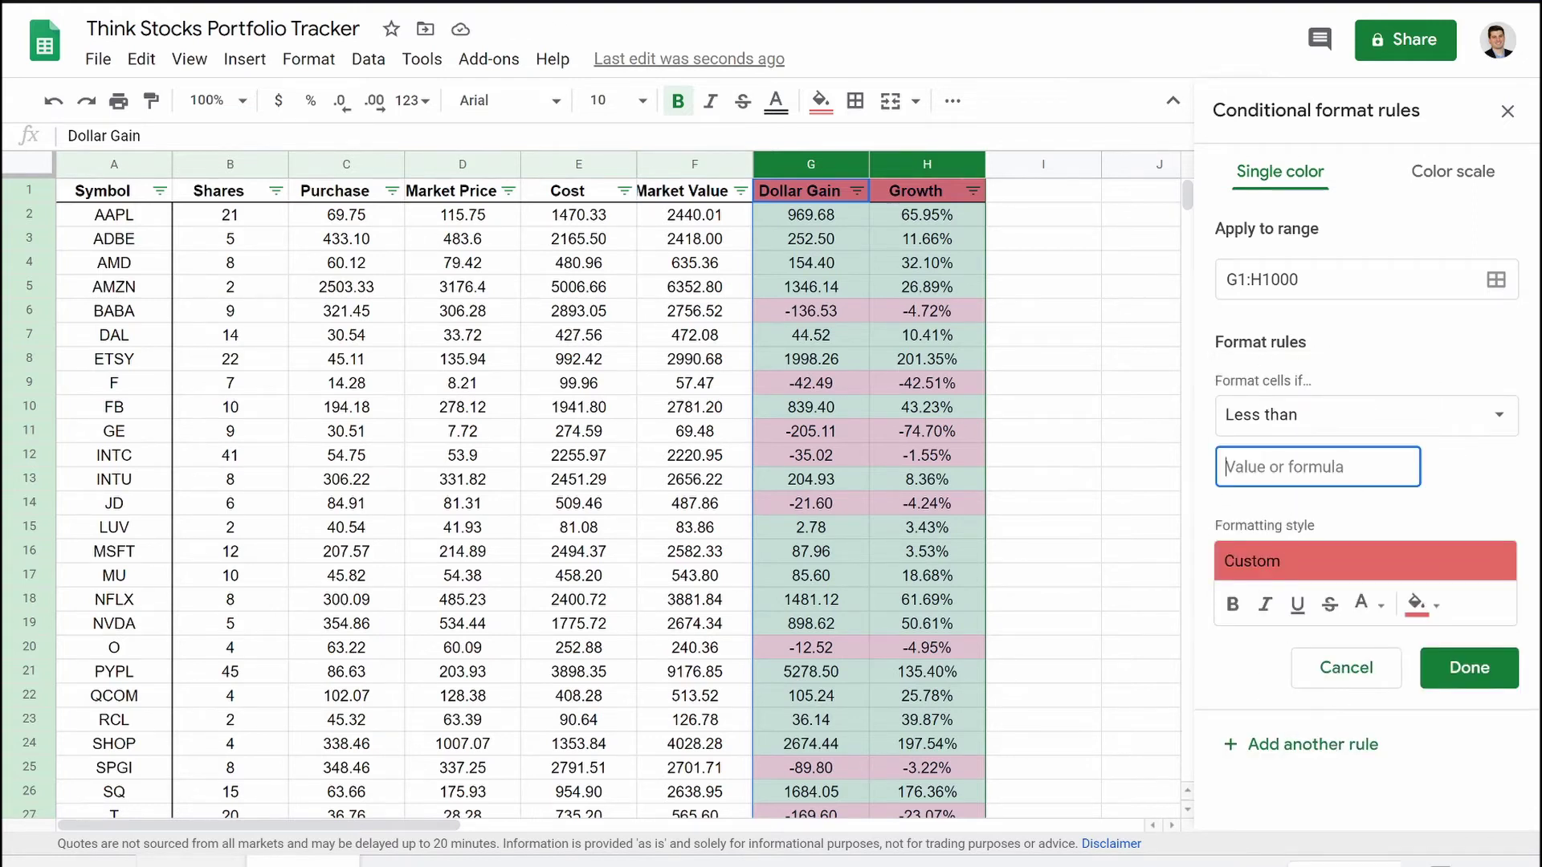
{"action": "type", "text": "-50"}
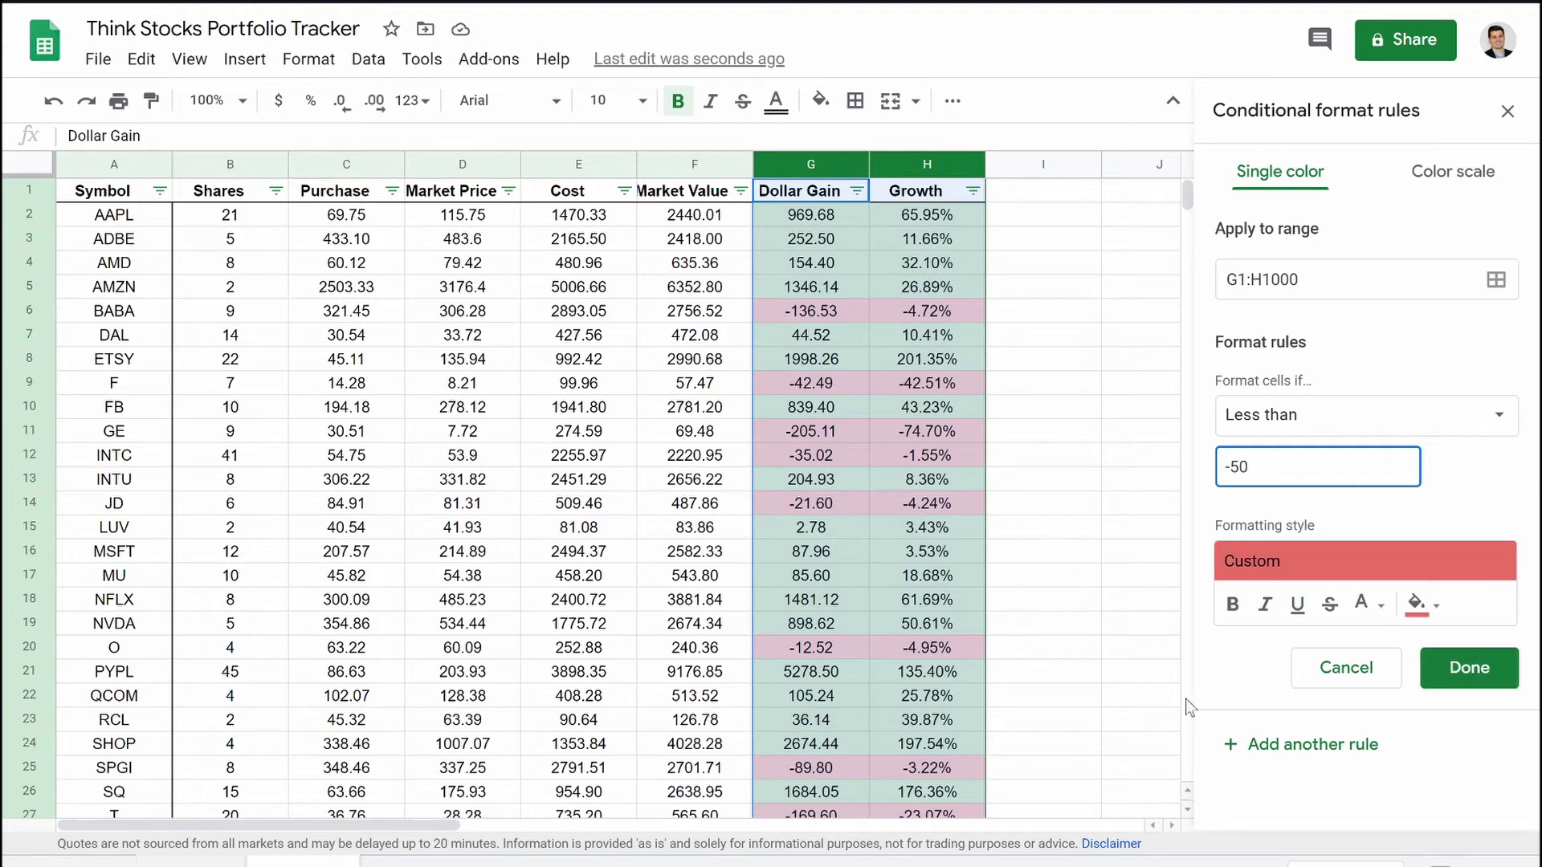
{"action": "left_click", "coordinate": [1466, 666]}
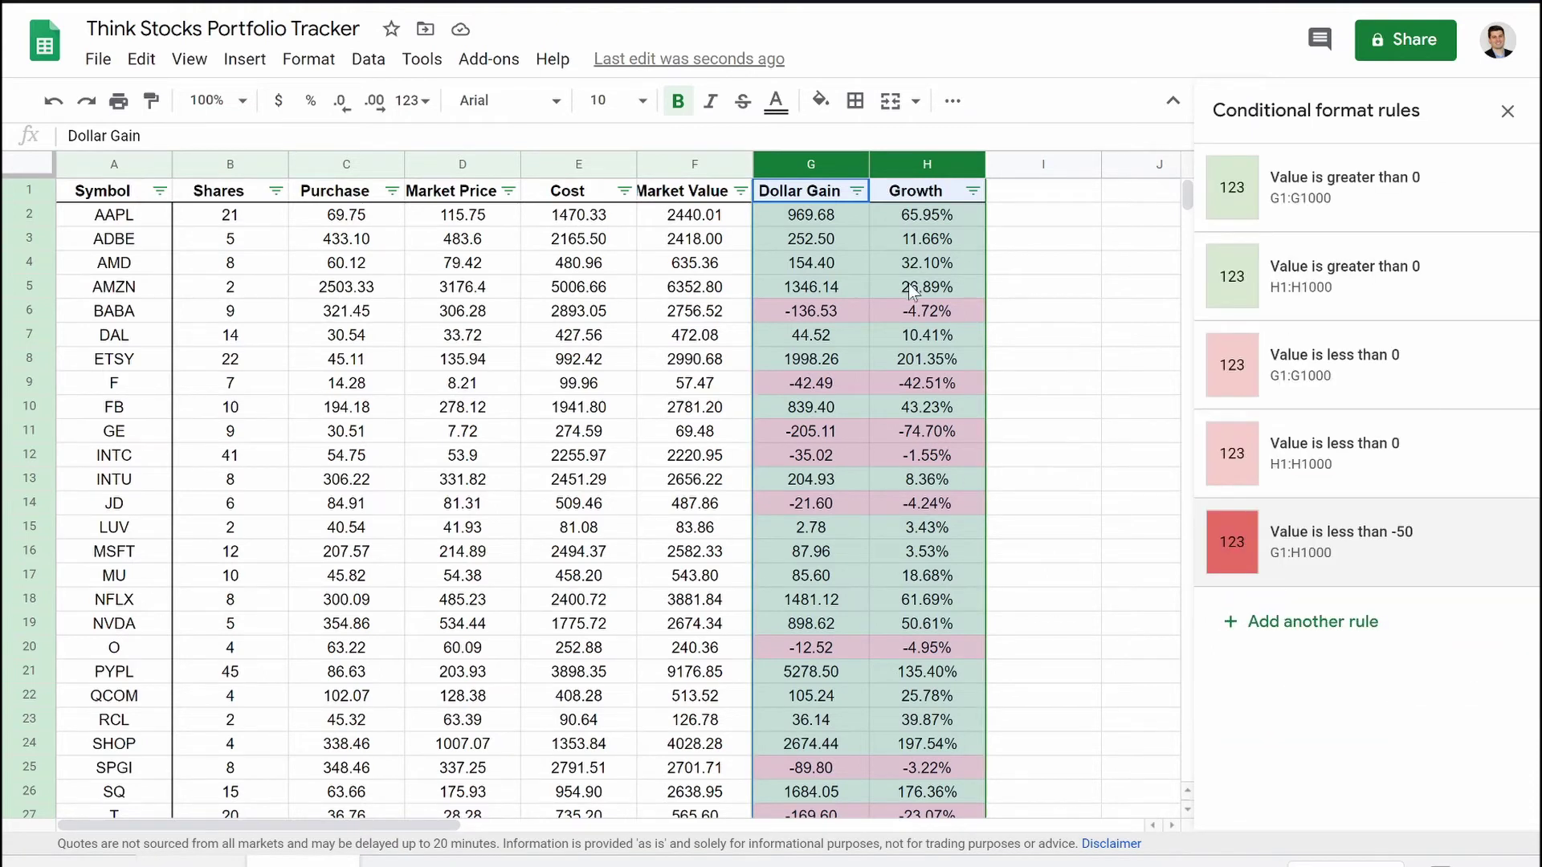
Step: Move the G1:H1000 less than -50 rule above the other rules and delete it again
{"action": "left_click", "coordinate": [810, 384]}
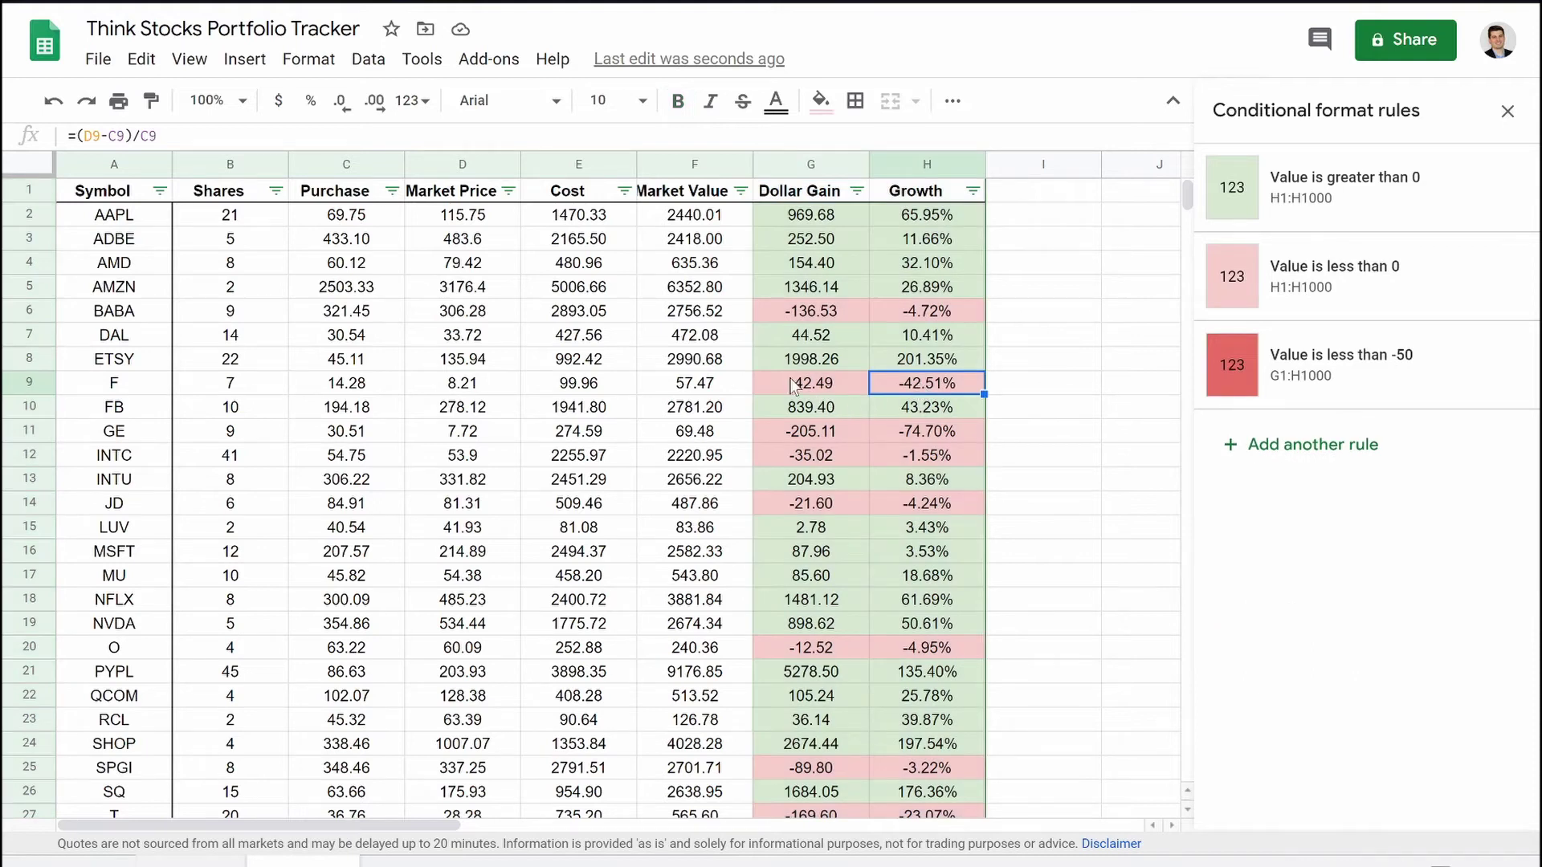
{"action": "left_click", "coordinate": [814, 437]}
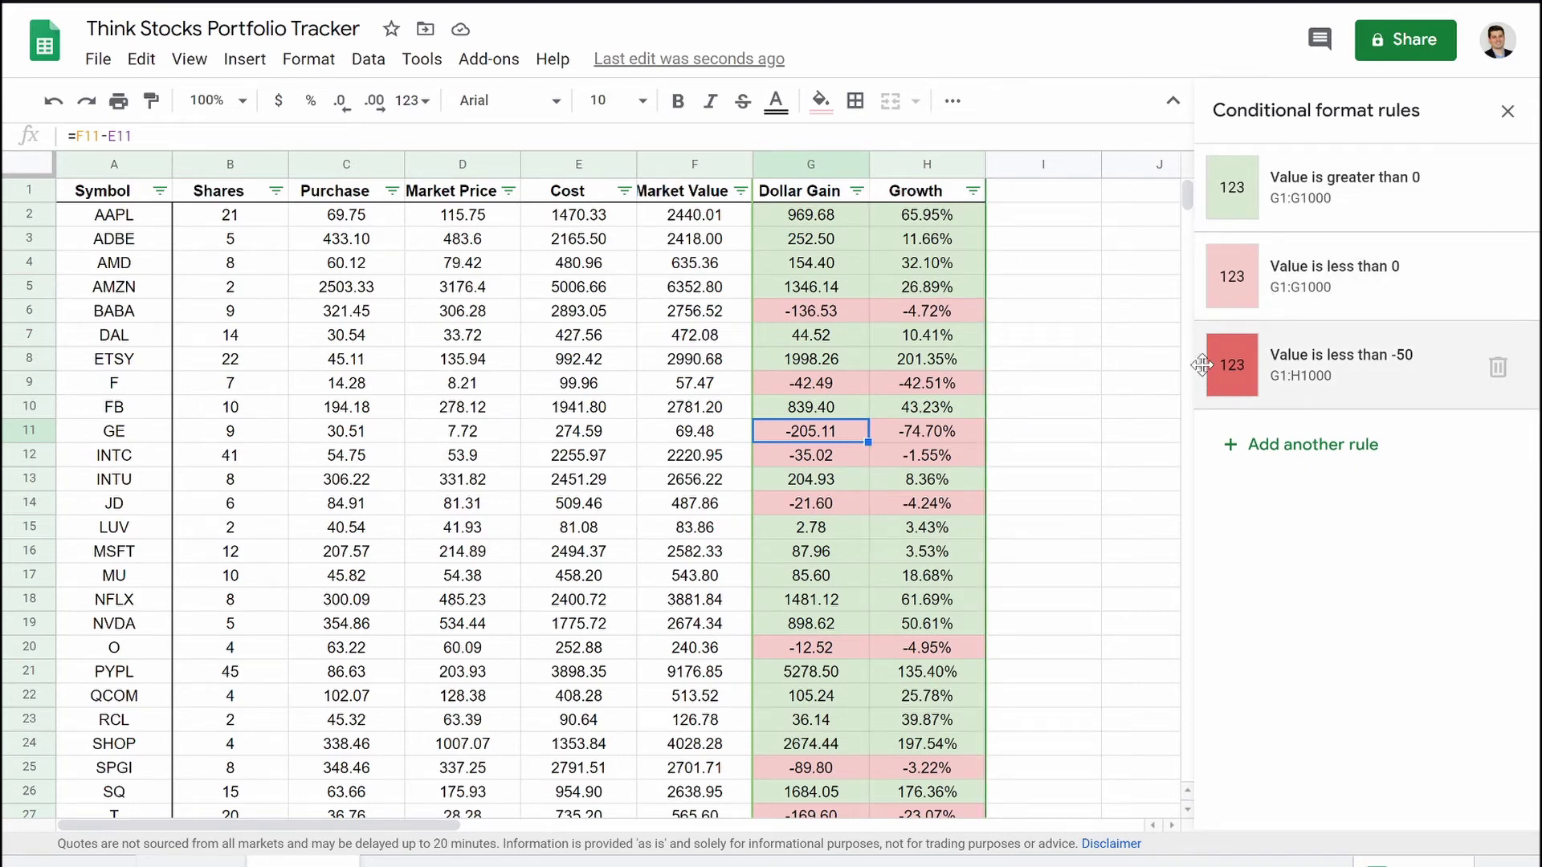
{"action": "left_click_drag", "start_coordinate": [1202, 365], "coordinate": [1192, 175]}
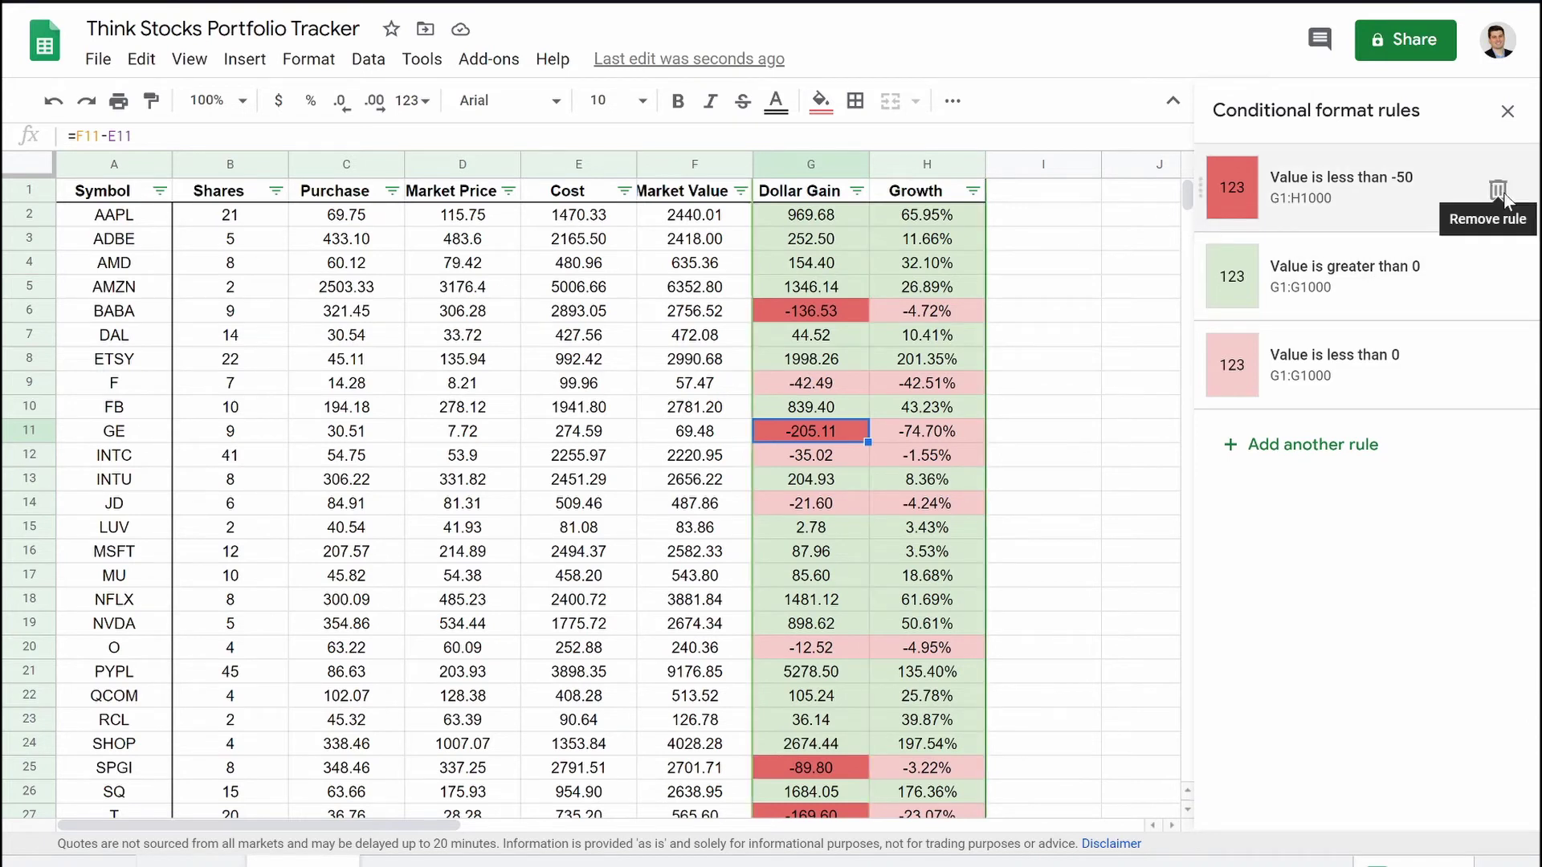
{"action": "left_click", "coordinate": [1498, 189]}
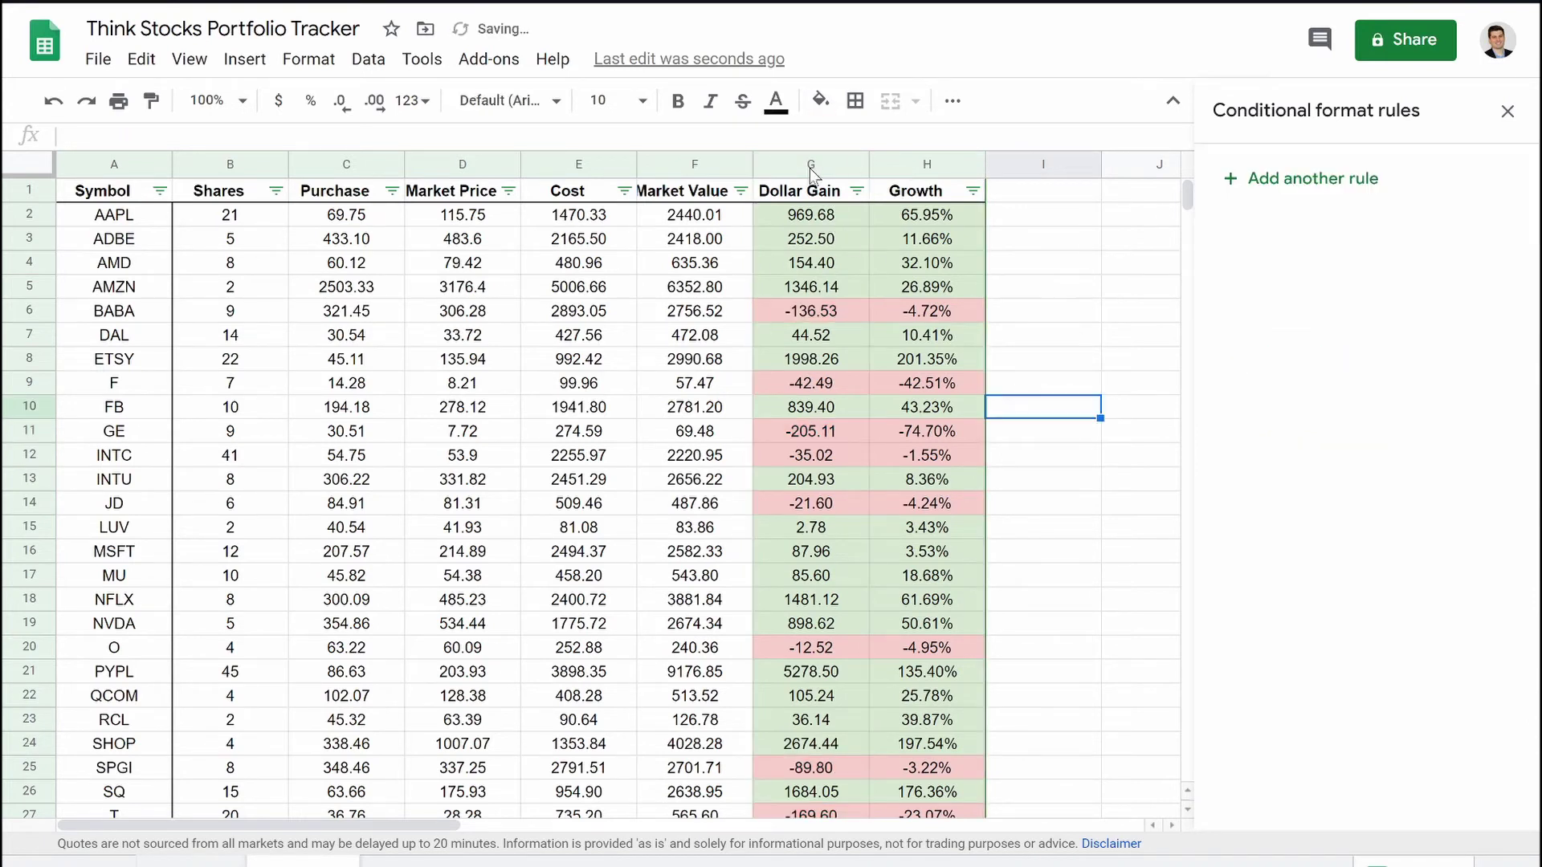
Step: Add a conditional formatting rule to the Dollar Gain column for values less than -50
{"action": "right_click", "coordinate": [811, 163]}
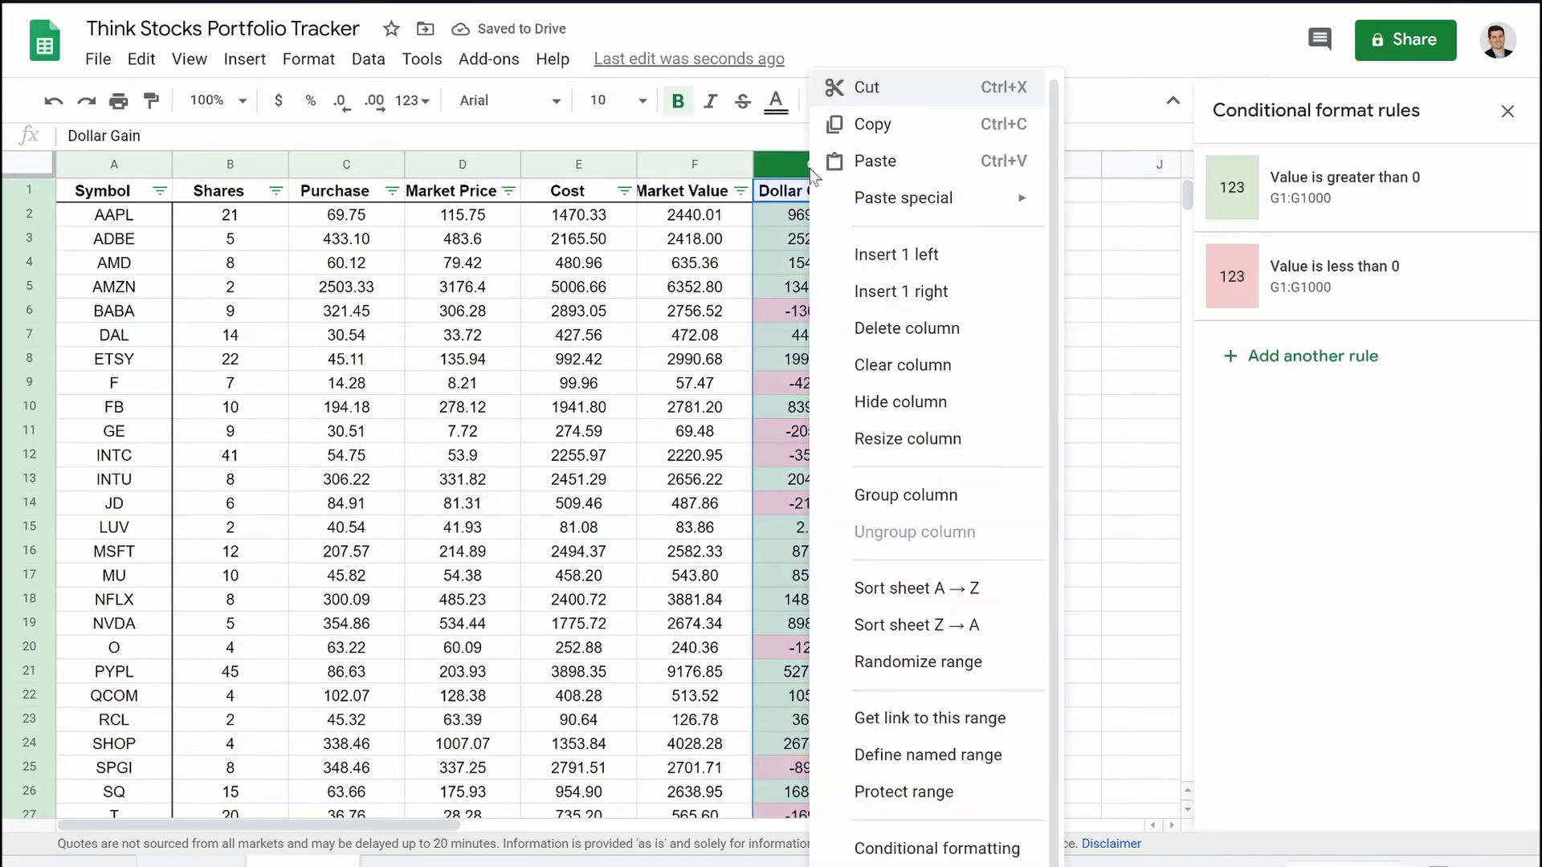
{"action": "left_click", "coordinate": [850, 840]}
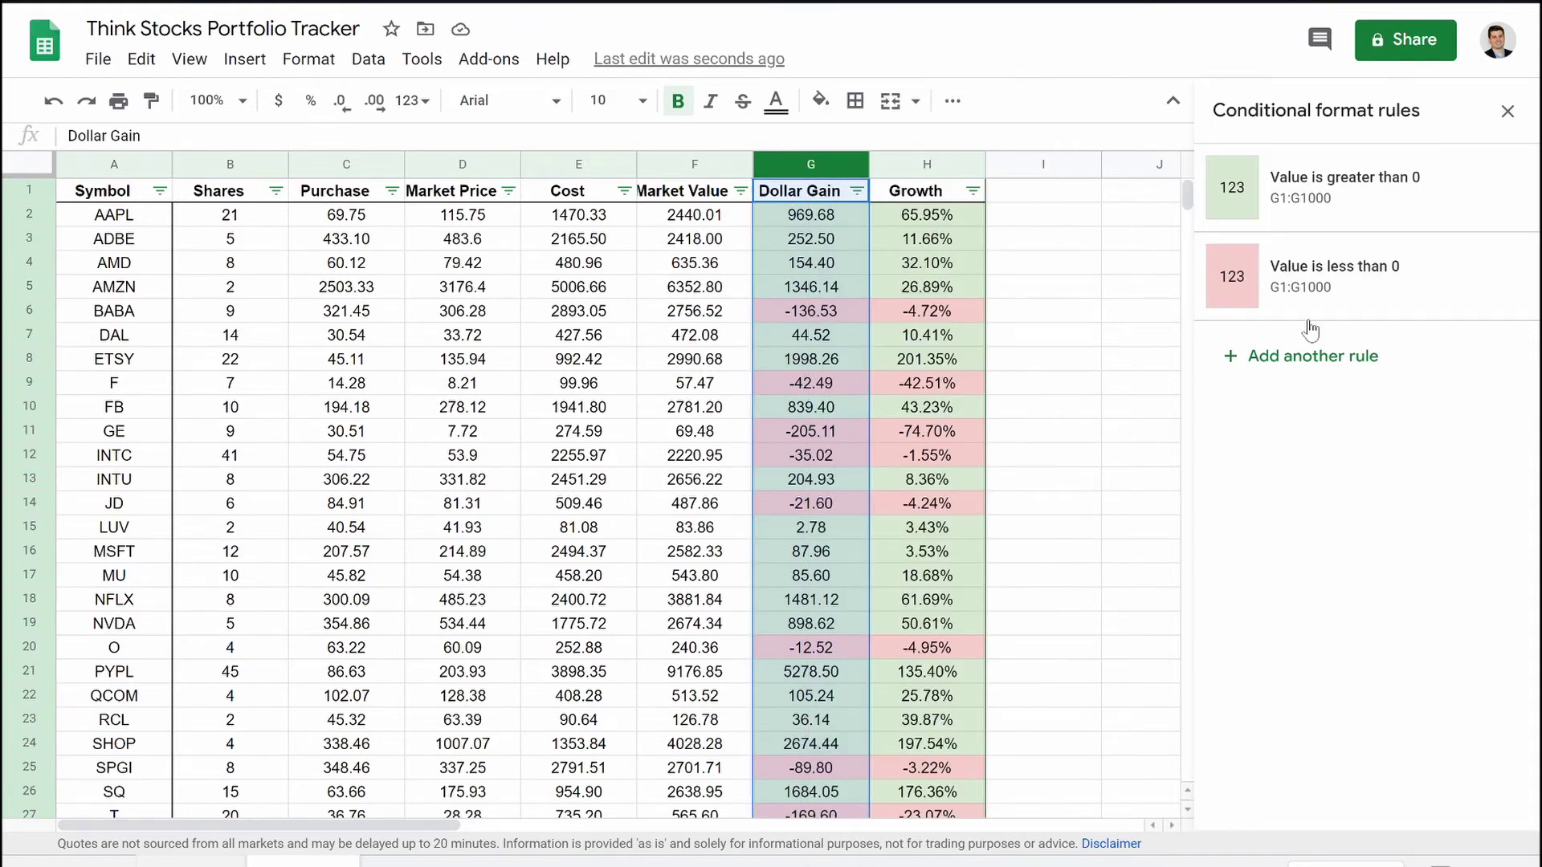
{"action": "left_click", "coordinate": [1311, 355]}
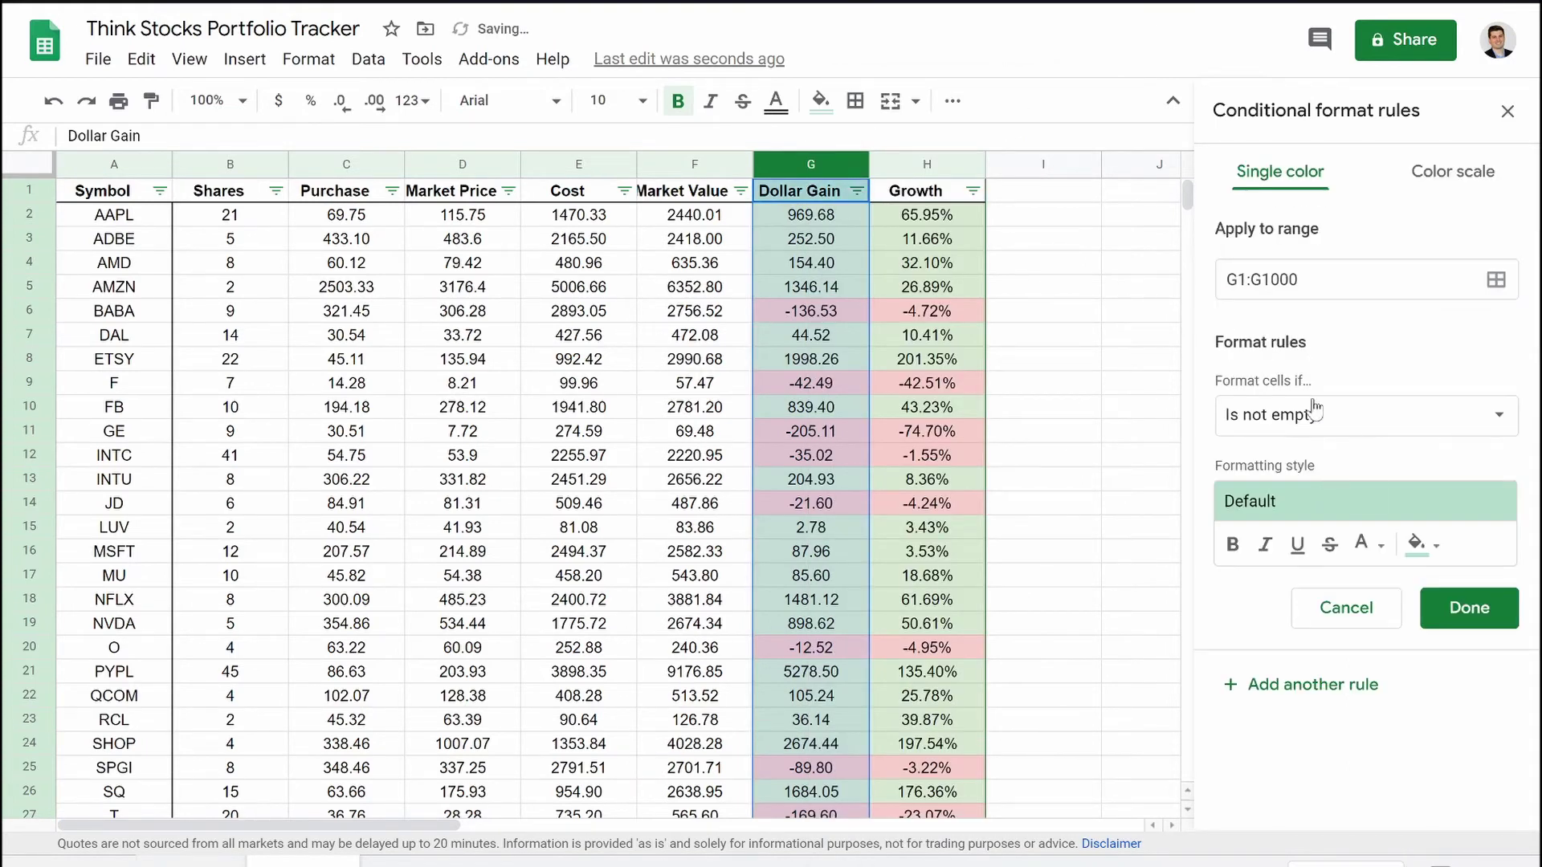
{"action": "left_click", "coordinate": [1346, 430]}
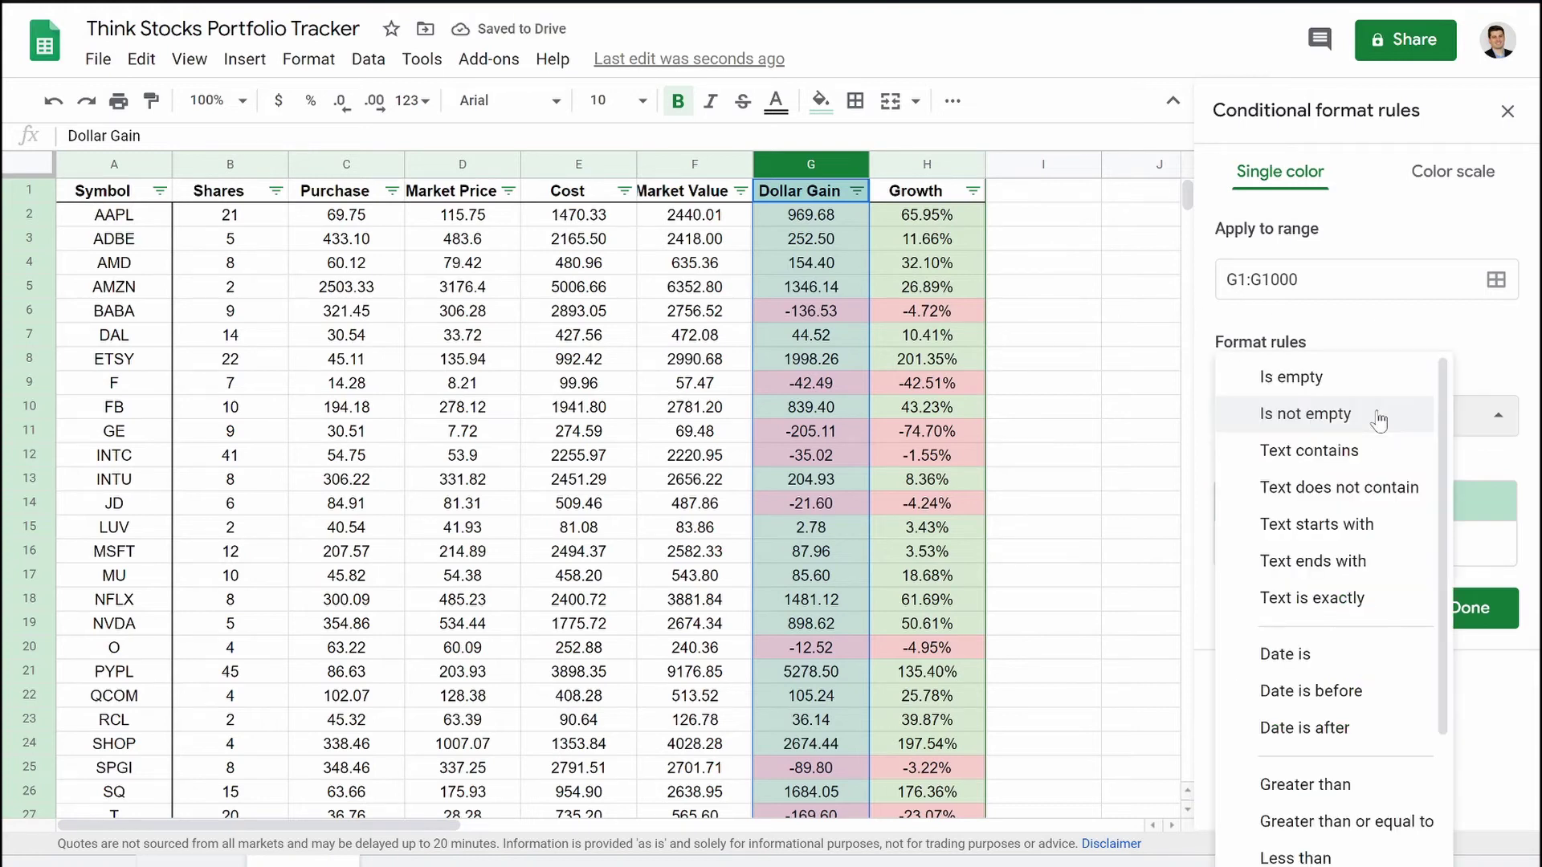
{"action": "scroll", "coordinate": [1321, 604], "scroll_direction": "down", "scroll_amount": 1}
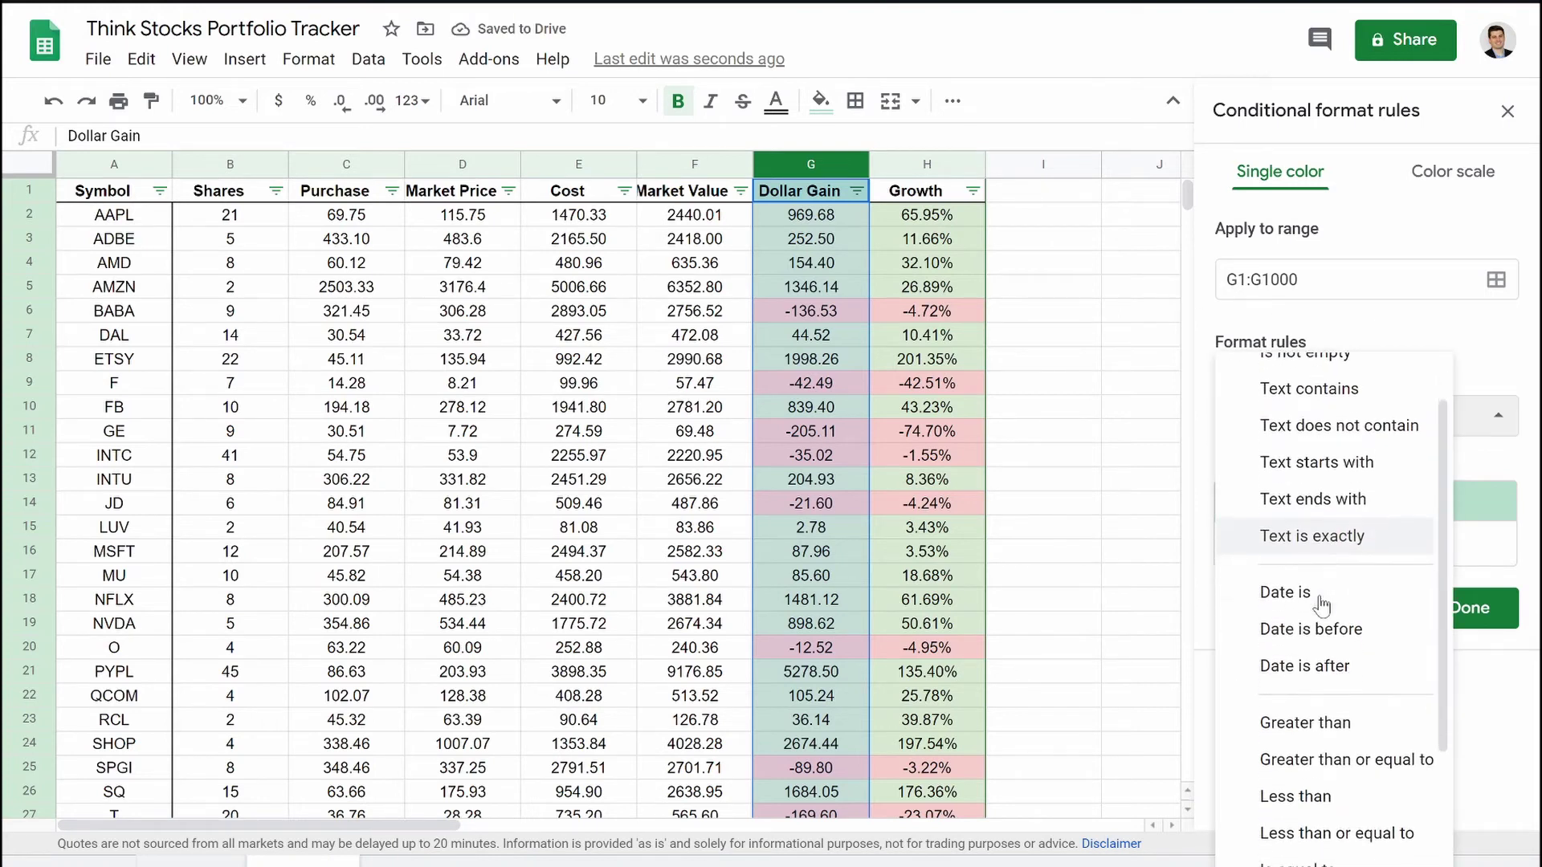
{"action": "left_click", "coordinate": [1321, 723]}
{"action": "left_click", "coordinate": [1310, 430]}
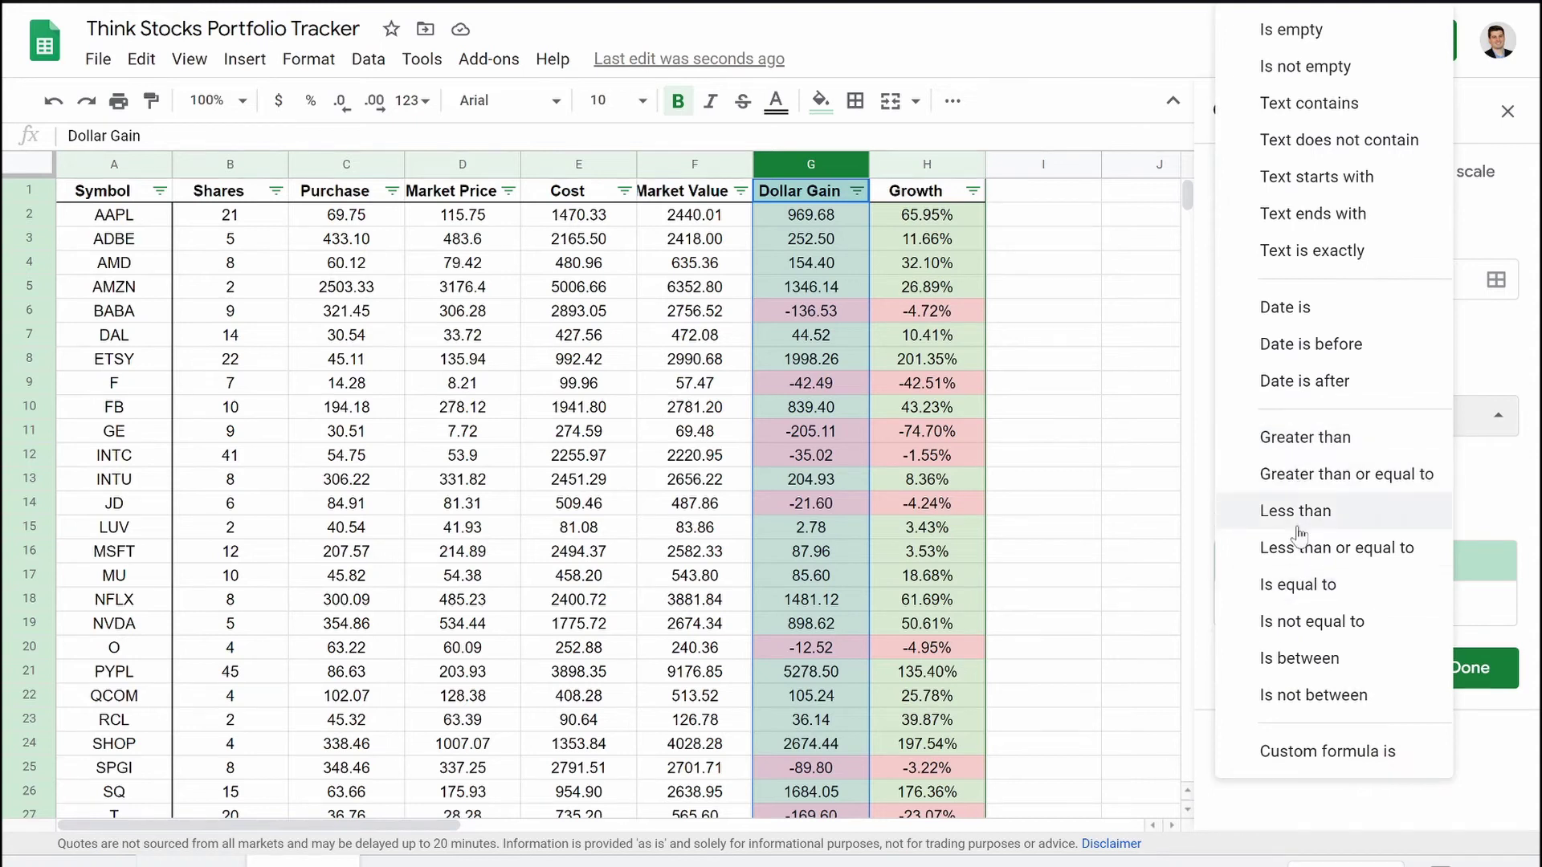
{"action": "left_click", "coordinate": [1315, 511]}
{"action": "left_click", "coordinate": [1227, 467]}
{"action": "type", "text": "-50"}
Step: Give the Dollar Gain less than -50 rule a medium red fill and save it
{"action": "left_click", "coordinate": [1418, 604]}
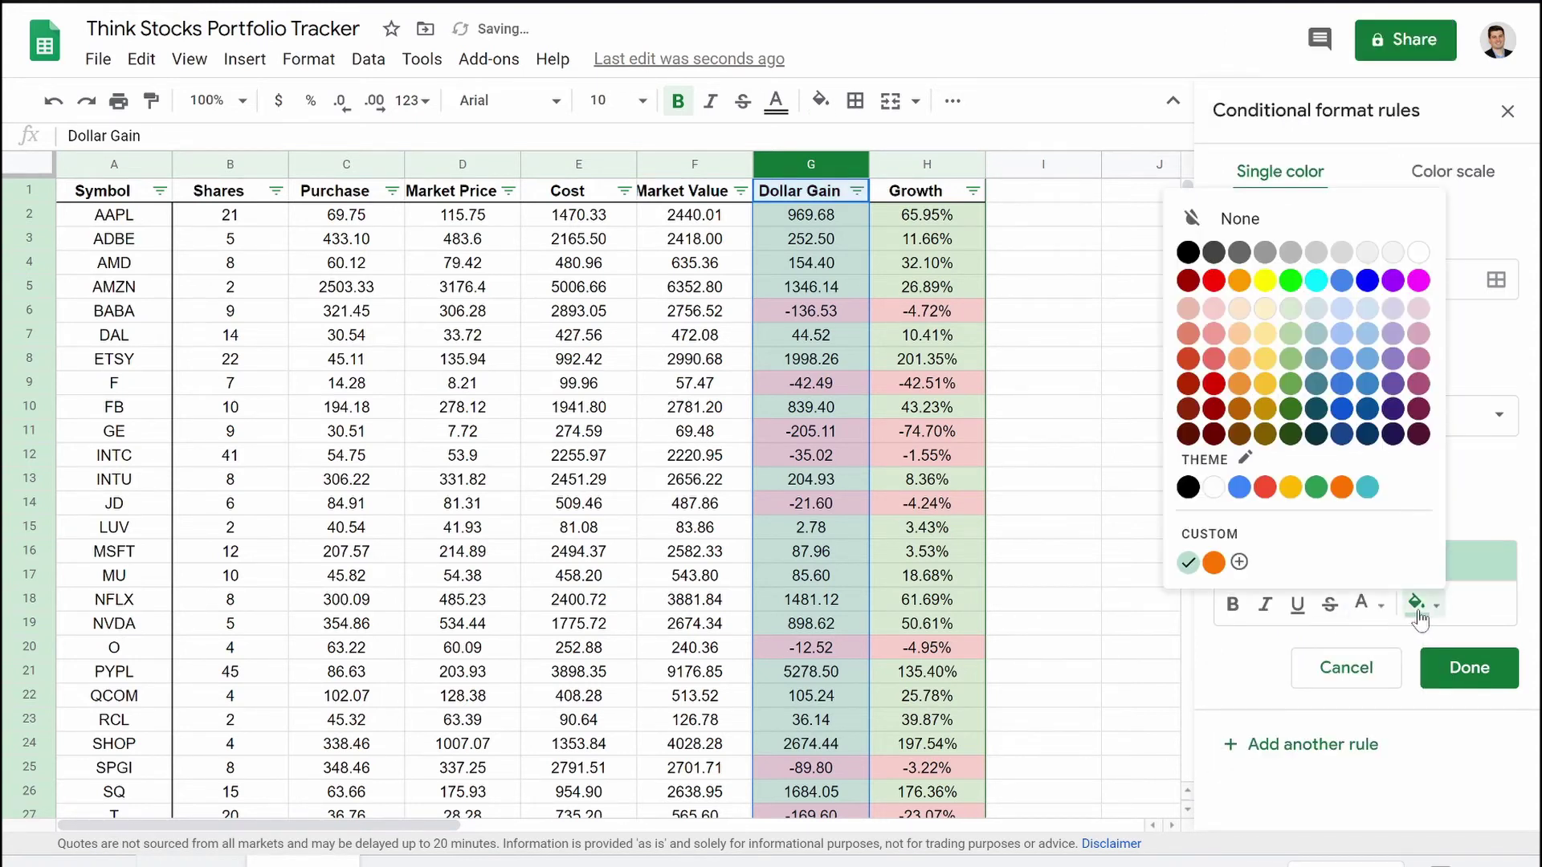
{"action": "left_click", "coordinate": [1214, 359]}
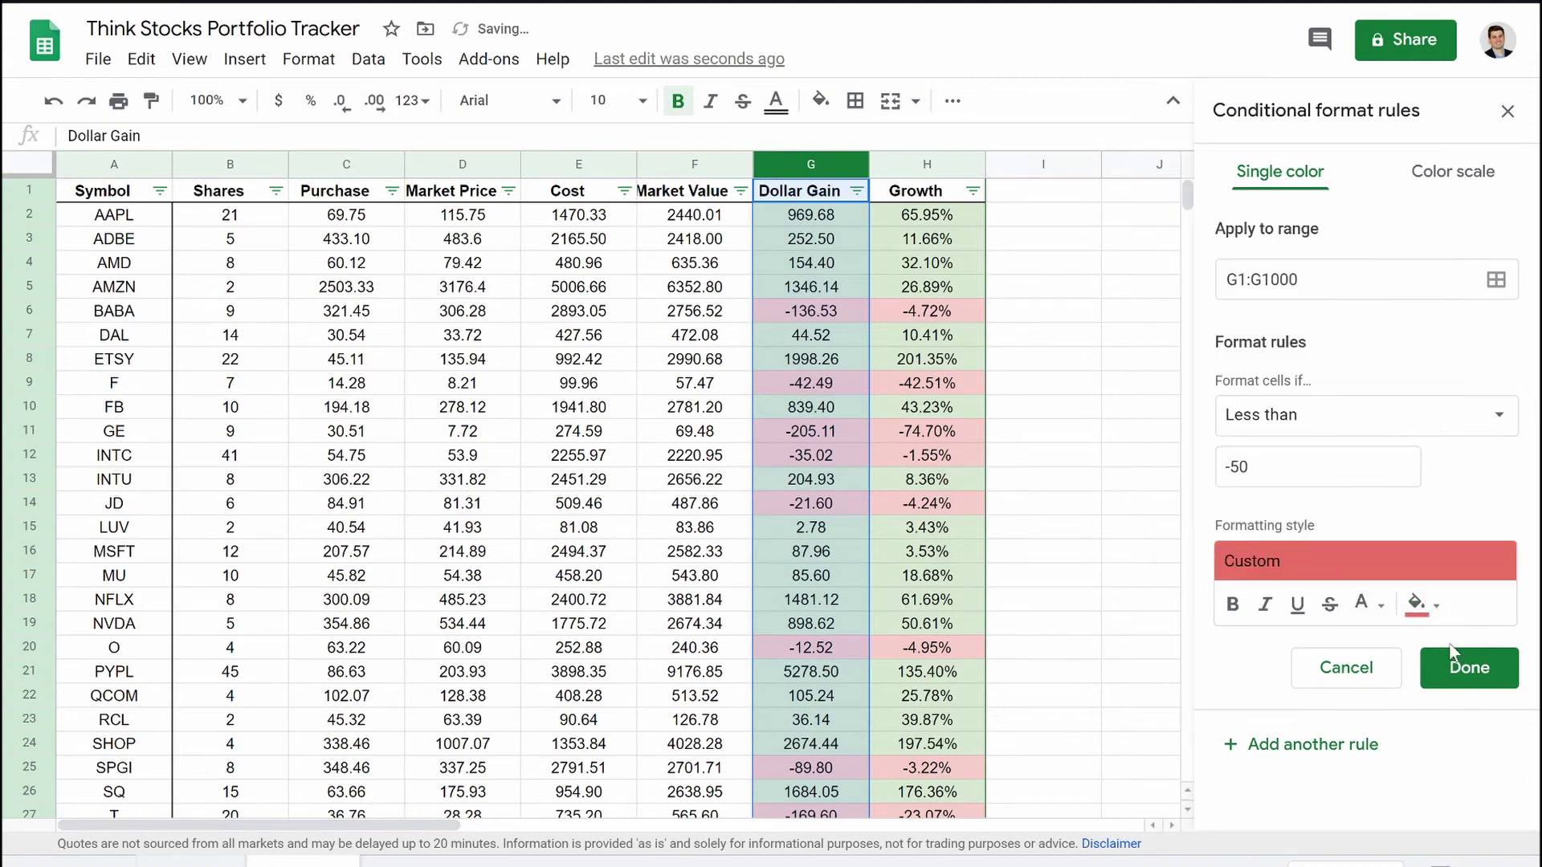
{"action": "left_click", "coordinate": [1466, 668]}
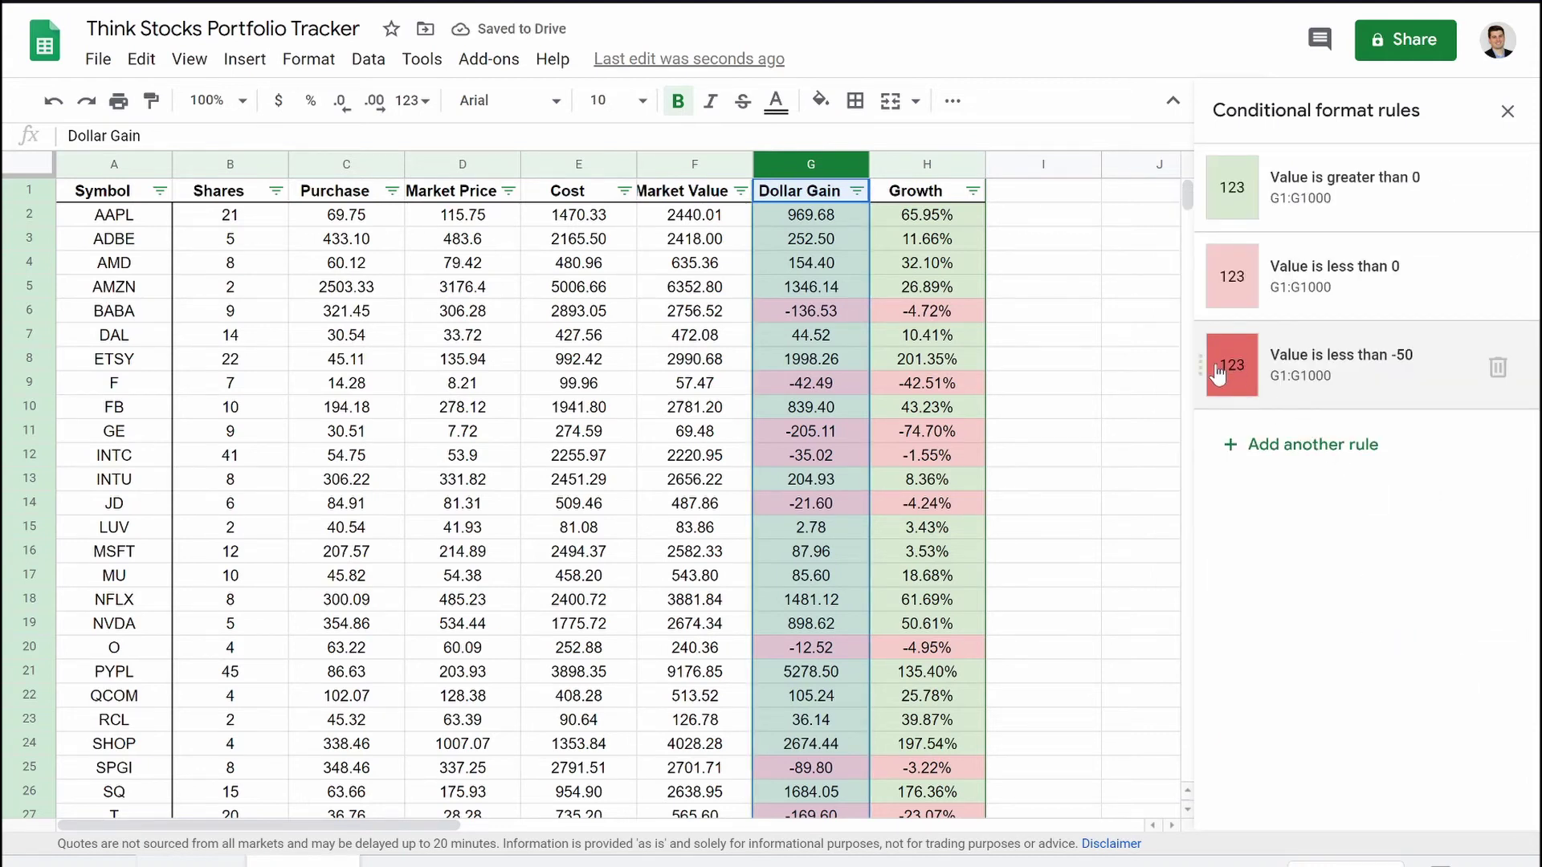
Step: Give the Dollar Gain less than -50 rule top priority and check the highlighting down to the last row
{"action": "left_click_drag", "start_coordinate": [1207, 370], "coordinate": [1209, 190]}
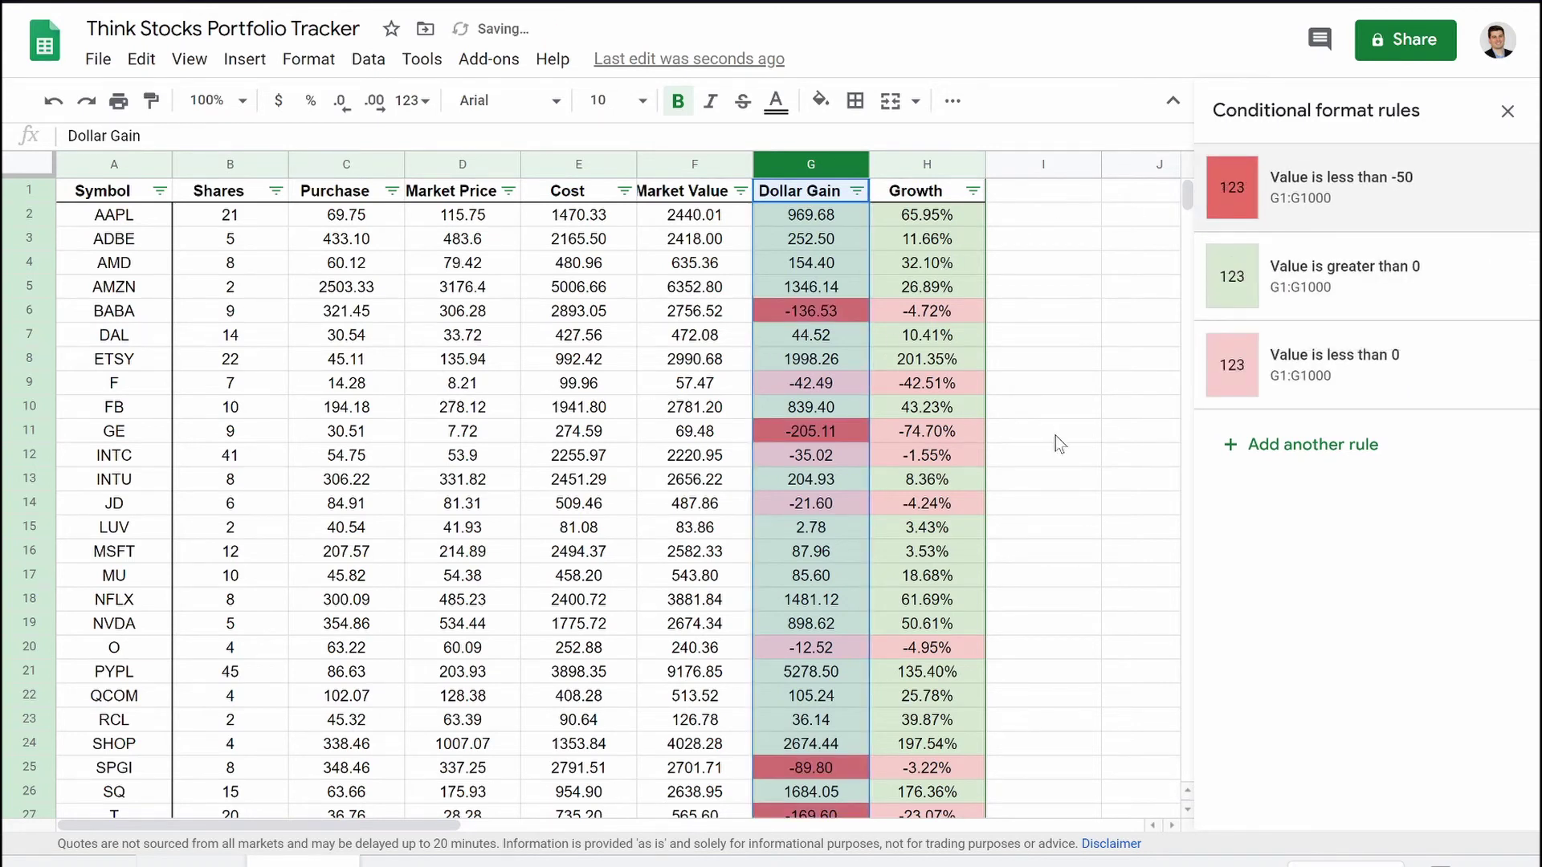
{"action": "left_click", "coordinate": [1055, 435]}
{"action": "scroll", "coordinate": [803, 526], "scroll_direction": "down", "scroll_amount": 5}
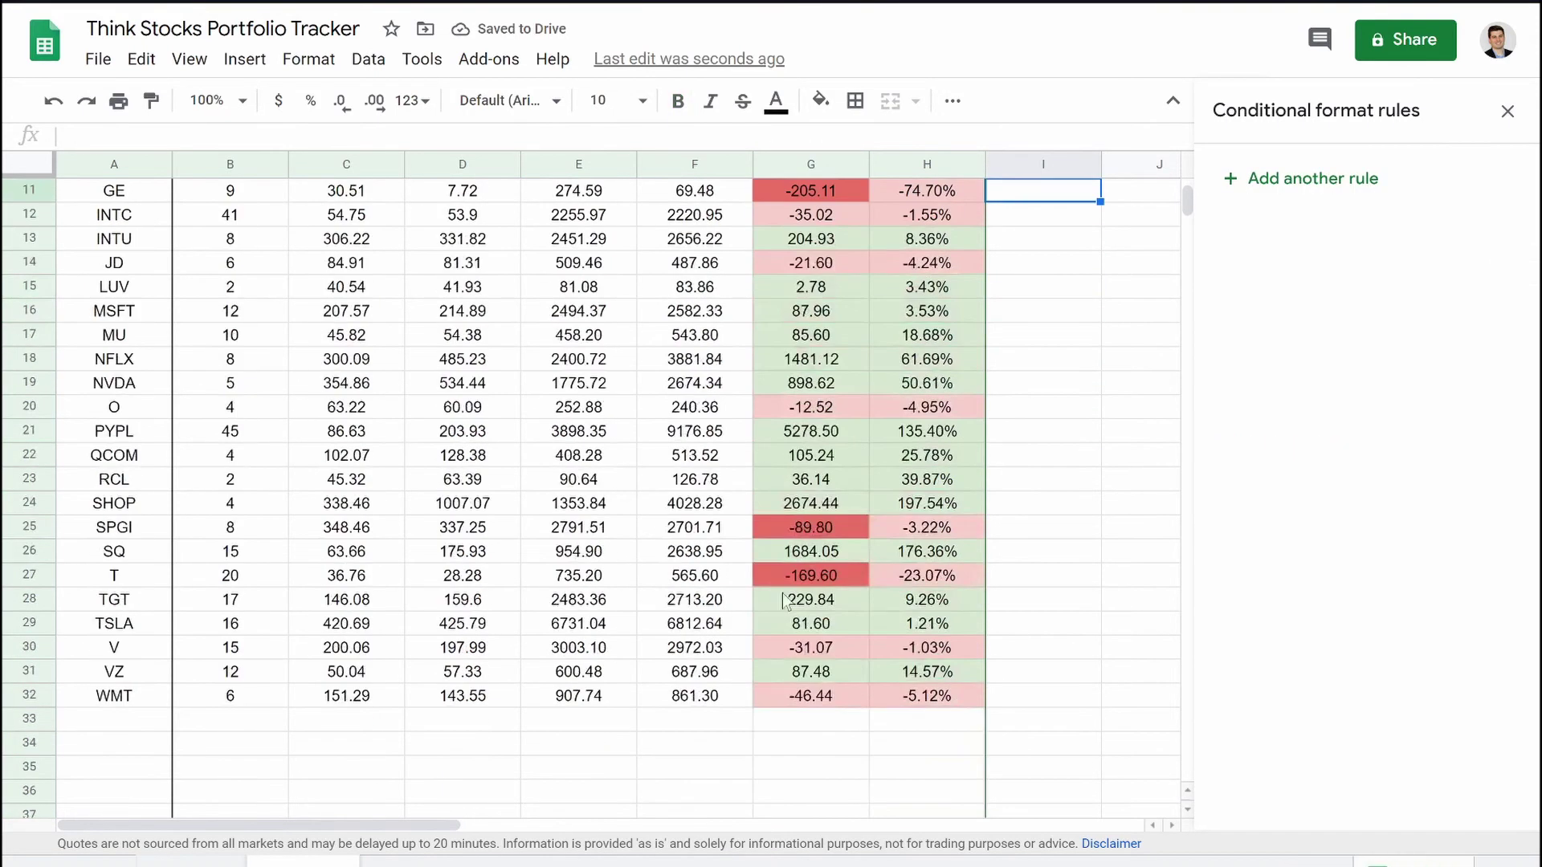
{"action": "scroll", "coordinate": [785, 602], "scroll_direction": "up", "scroll_amount": 5}
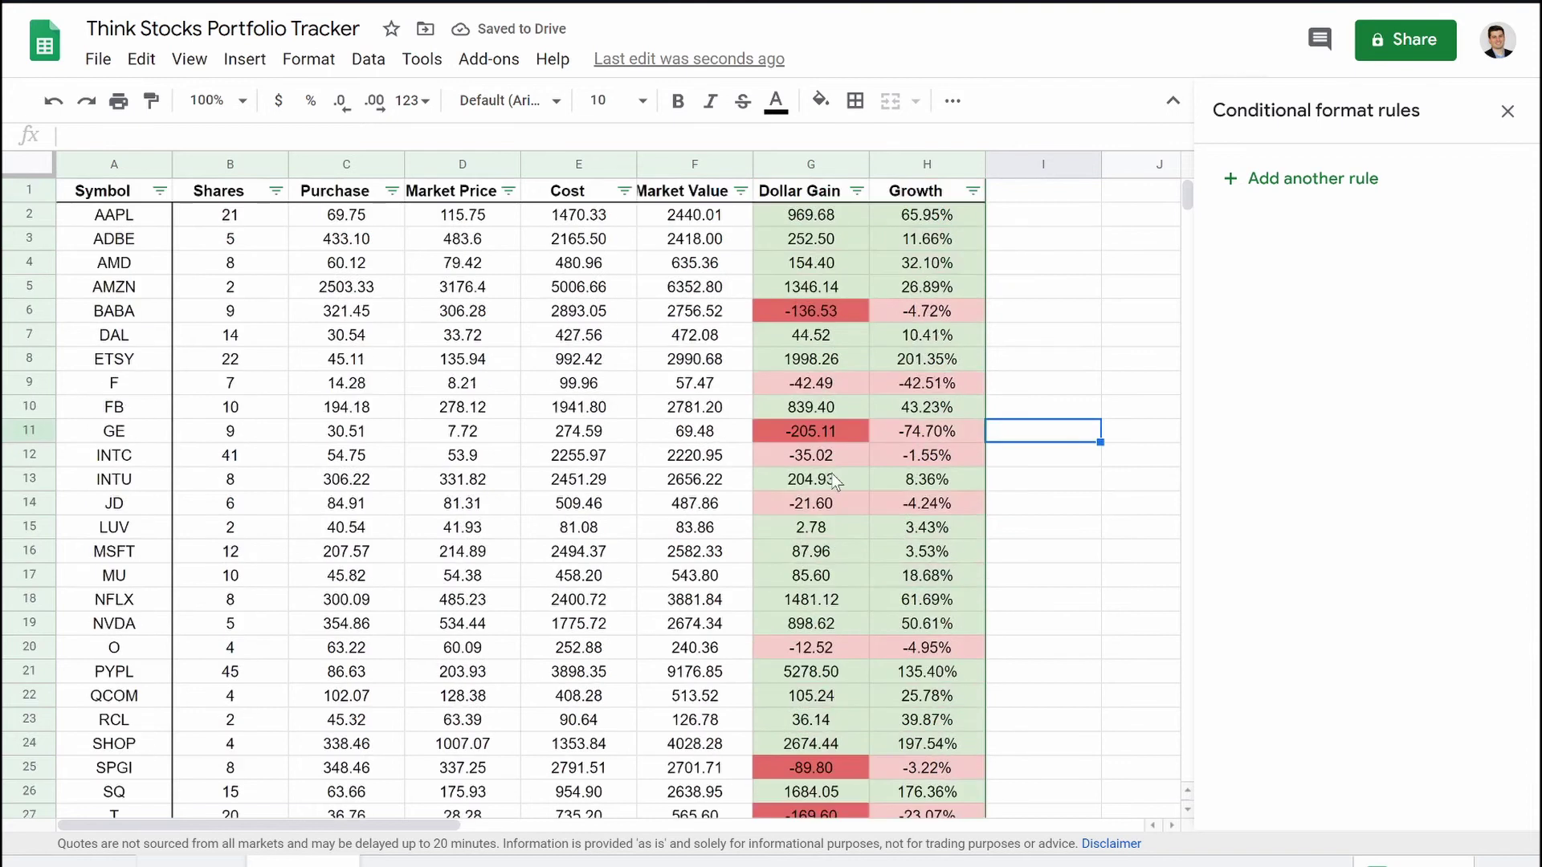
Step: Add a conditional formatting rule to the Growth column with a medium red fill
{"action": "left_click", "coordinate": [946, 163]}
{"action": "right_click", "coordinate": [924, 165]}
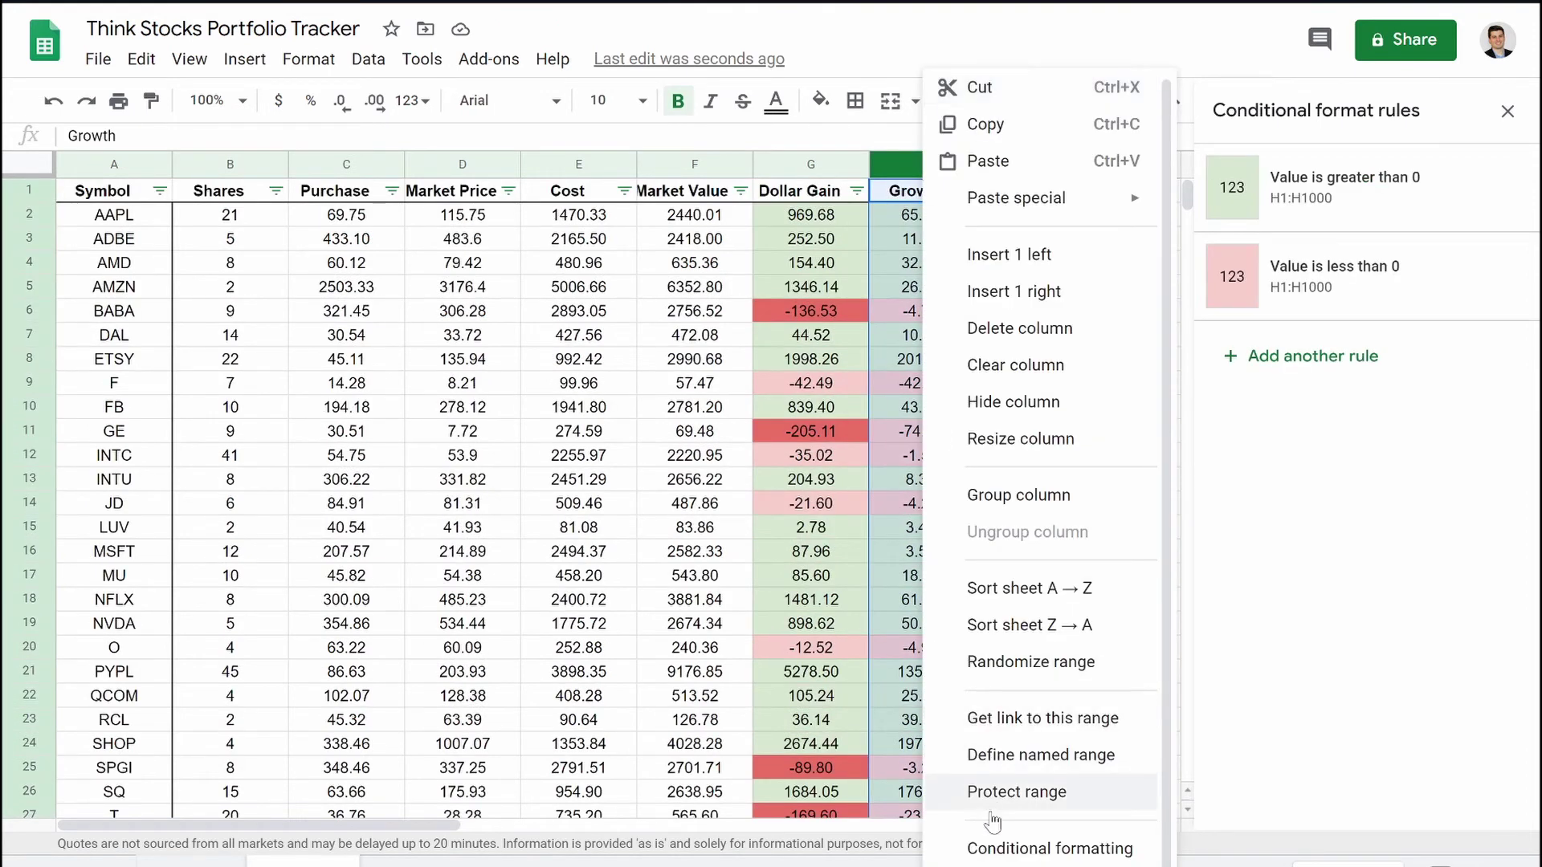
{"action": "left_click", "coordinate": [1002, 850]}
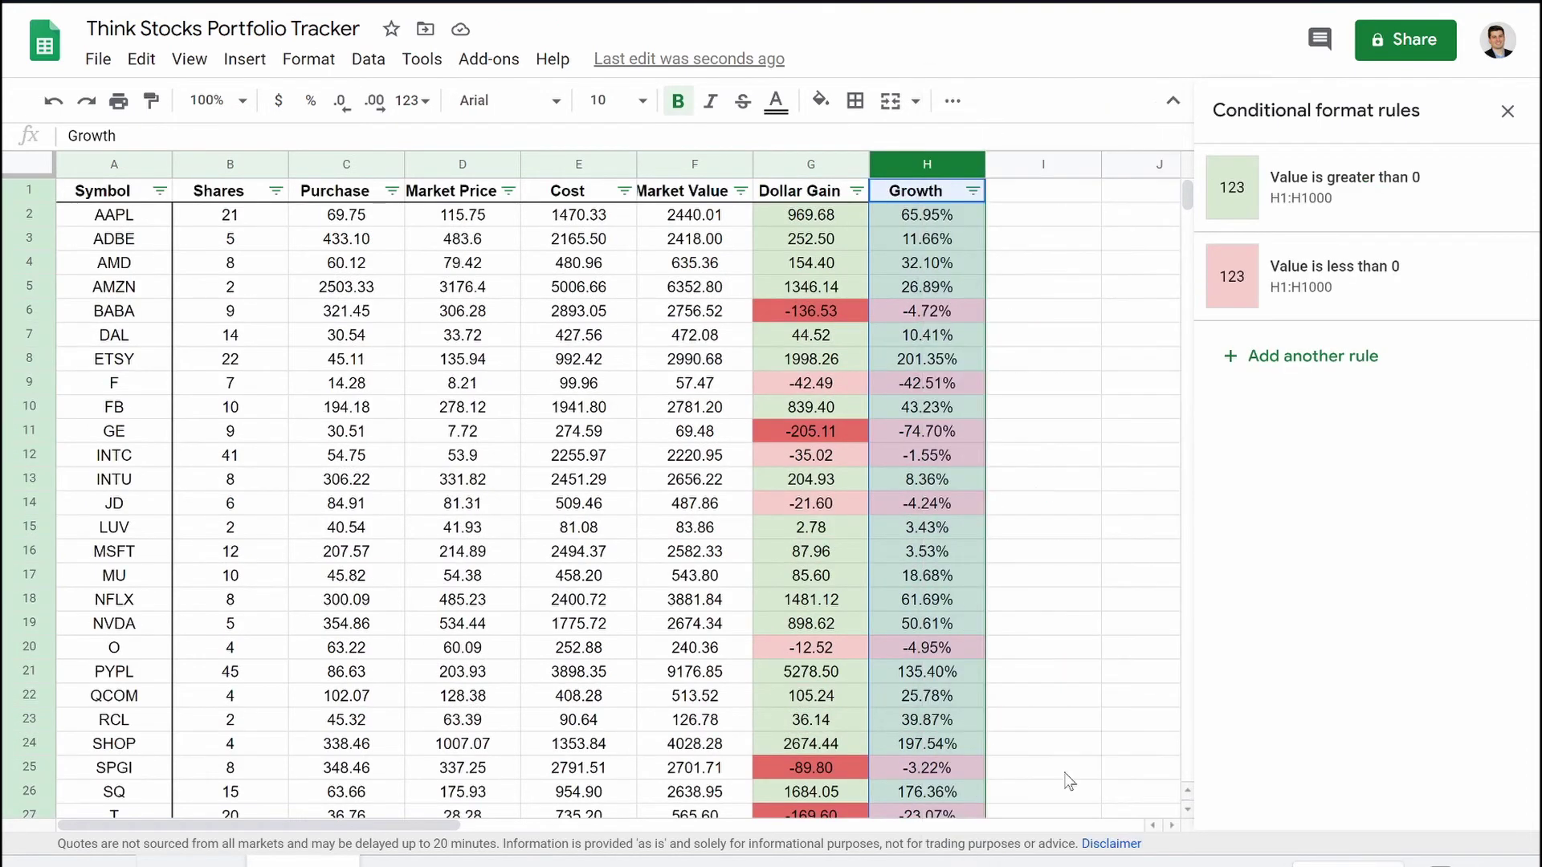
{"action": "left_click", "coordinate": [1276, 359]}
{"action": "left_click", "coordinate": [1423, 544]}
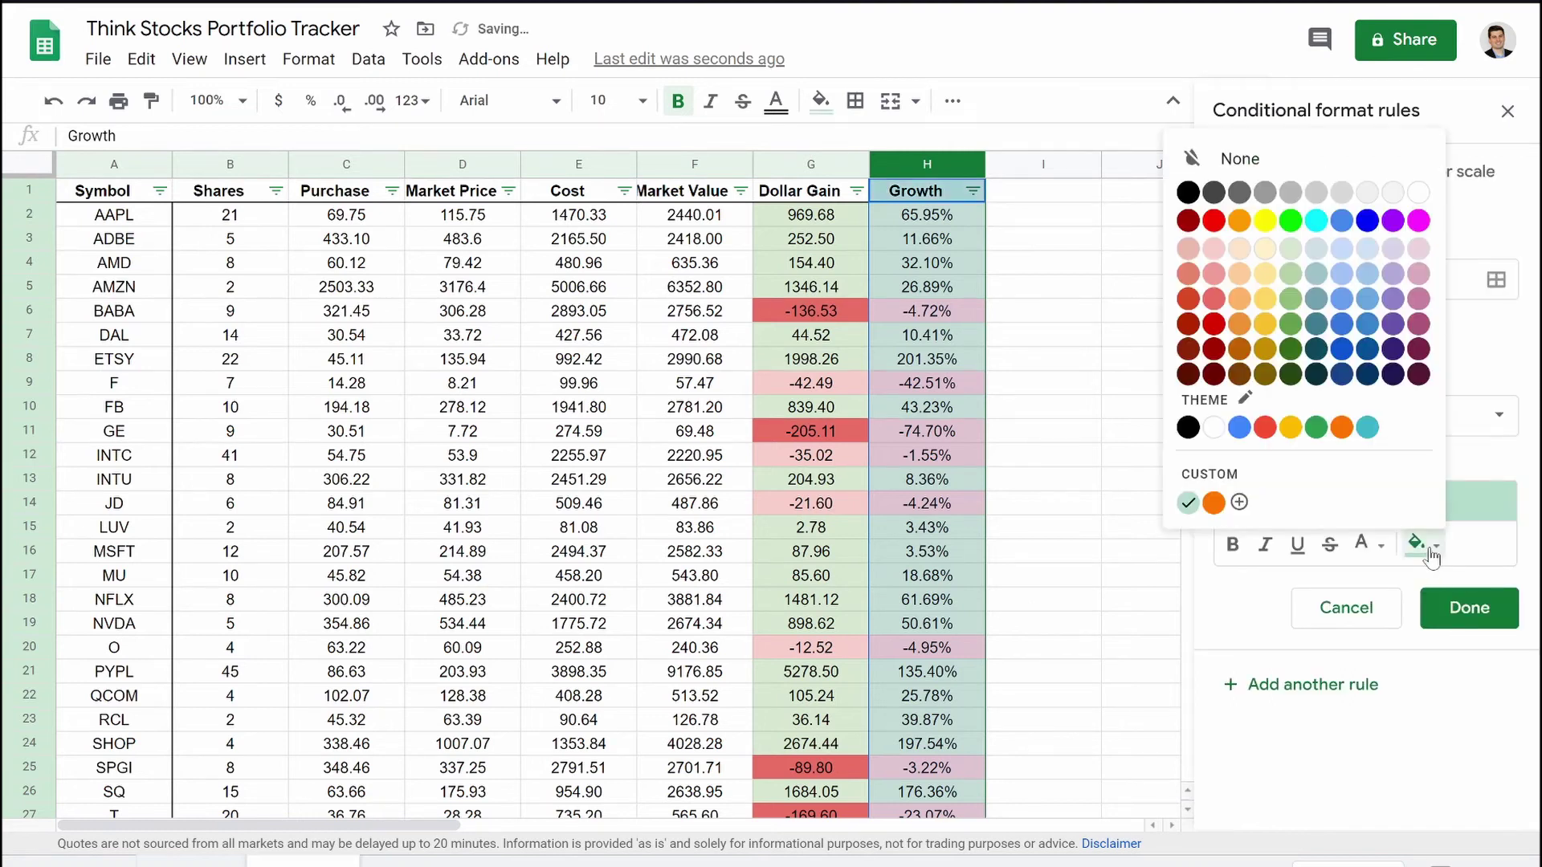
{"action": "left_click", "coordinate": [1214, 323]}
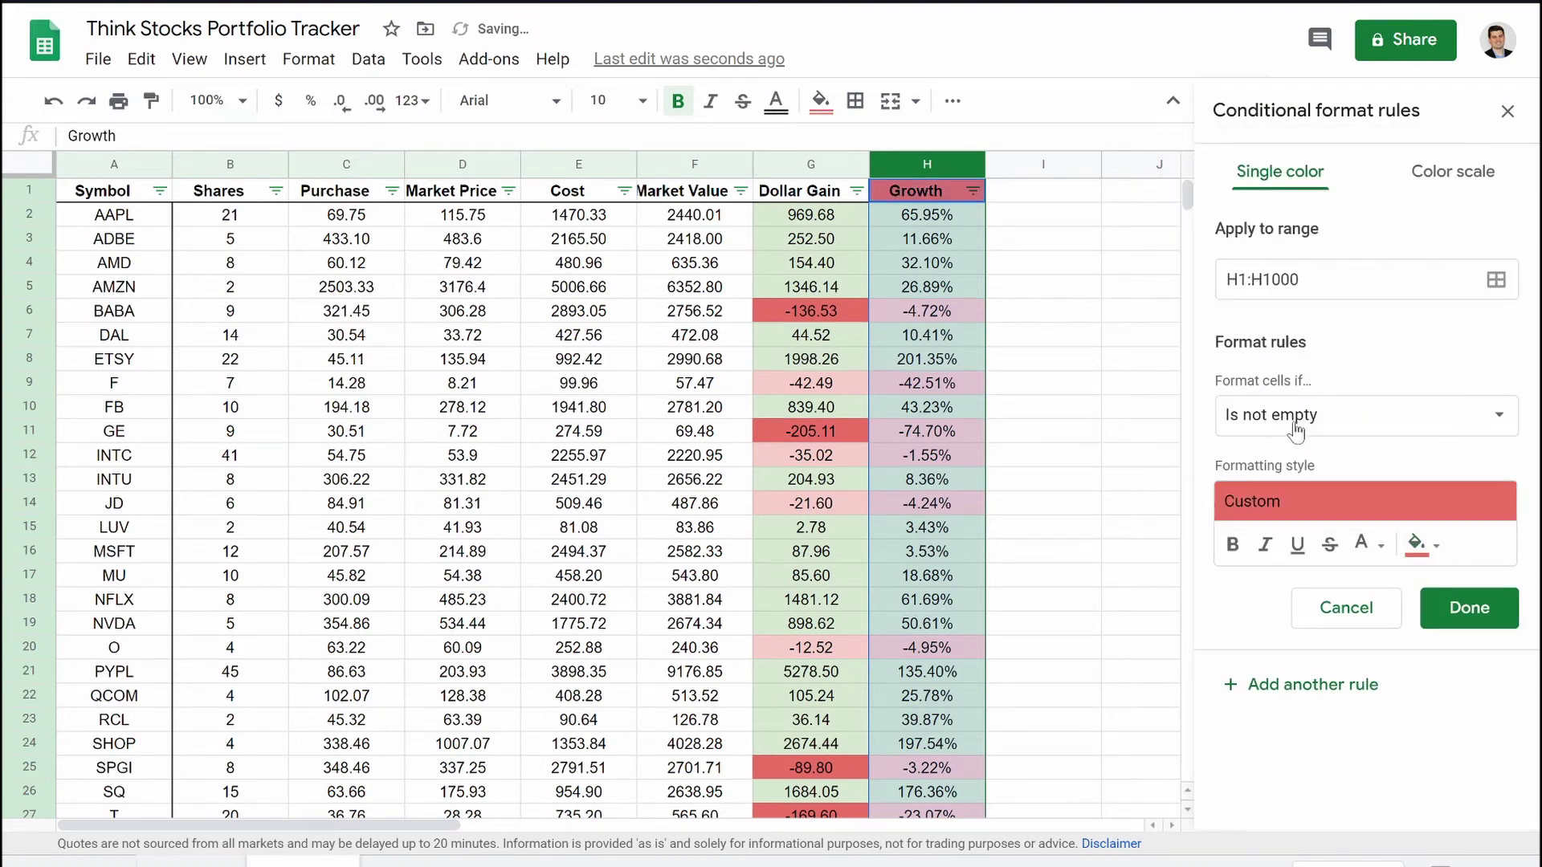
Step: Set the new Growth rule's condition to less than -50% and save it
{"action": "left_click", "coordinate": [1337, 418]}
{"action": "scroll", "coordinate": [1318, 663], "scroll_direction": "down", "scroll_amount": 1}
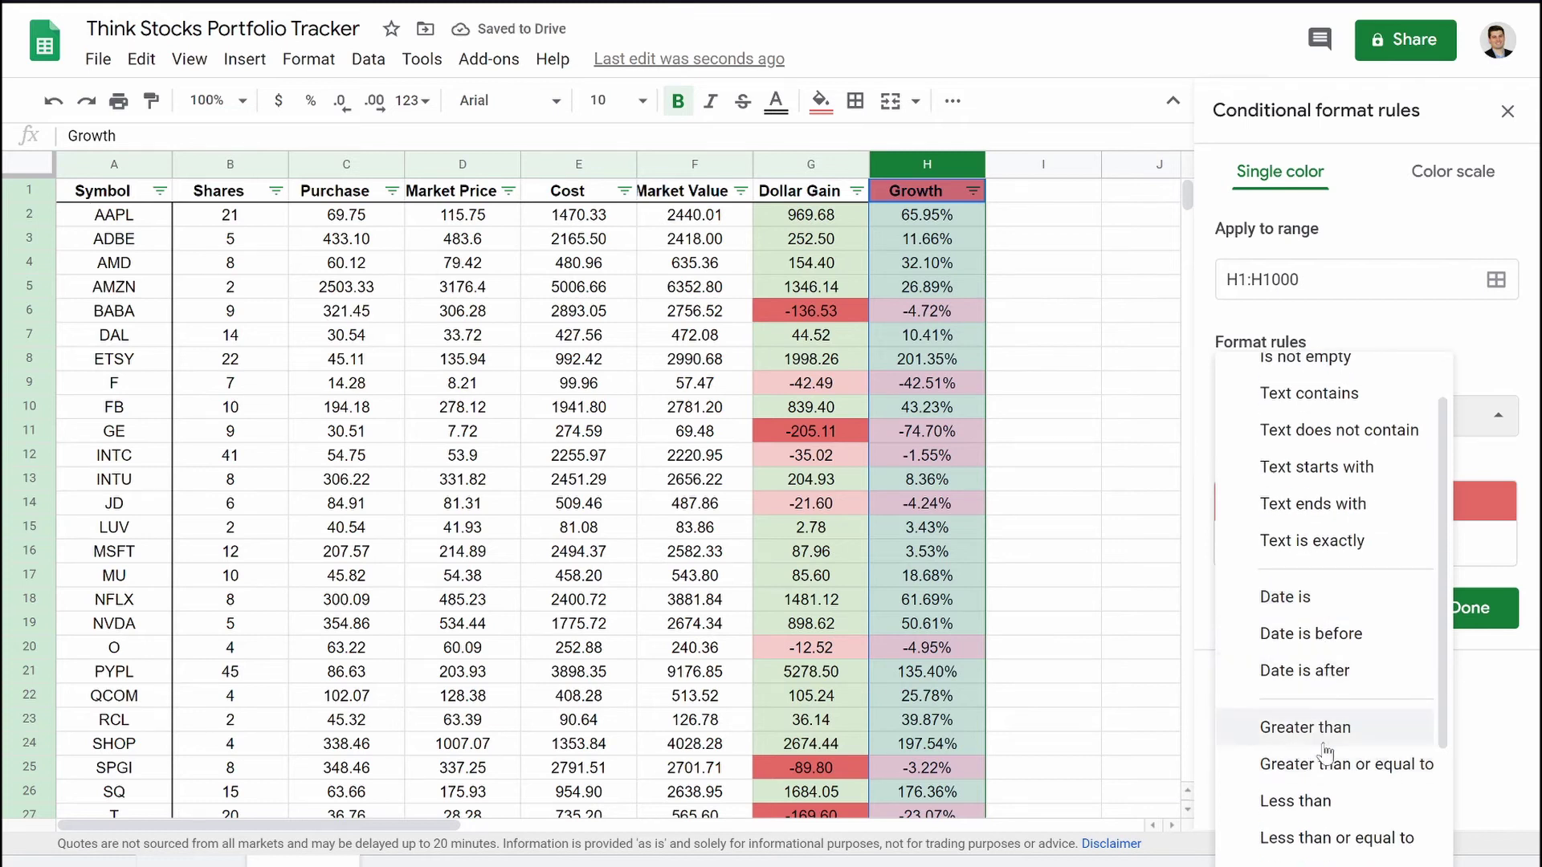
{"action": "left_click", "coordinate": [1318, 795]}
{"action": "left_click", "coordinate": [1285, 468]}
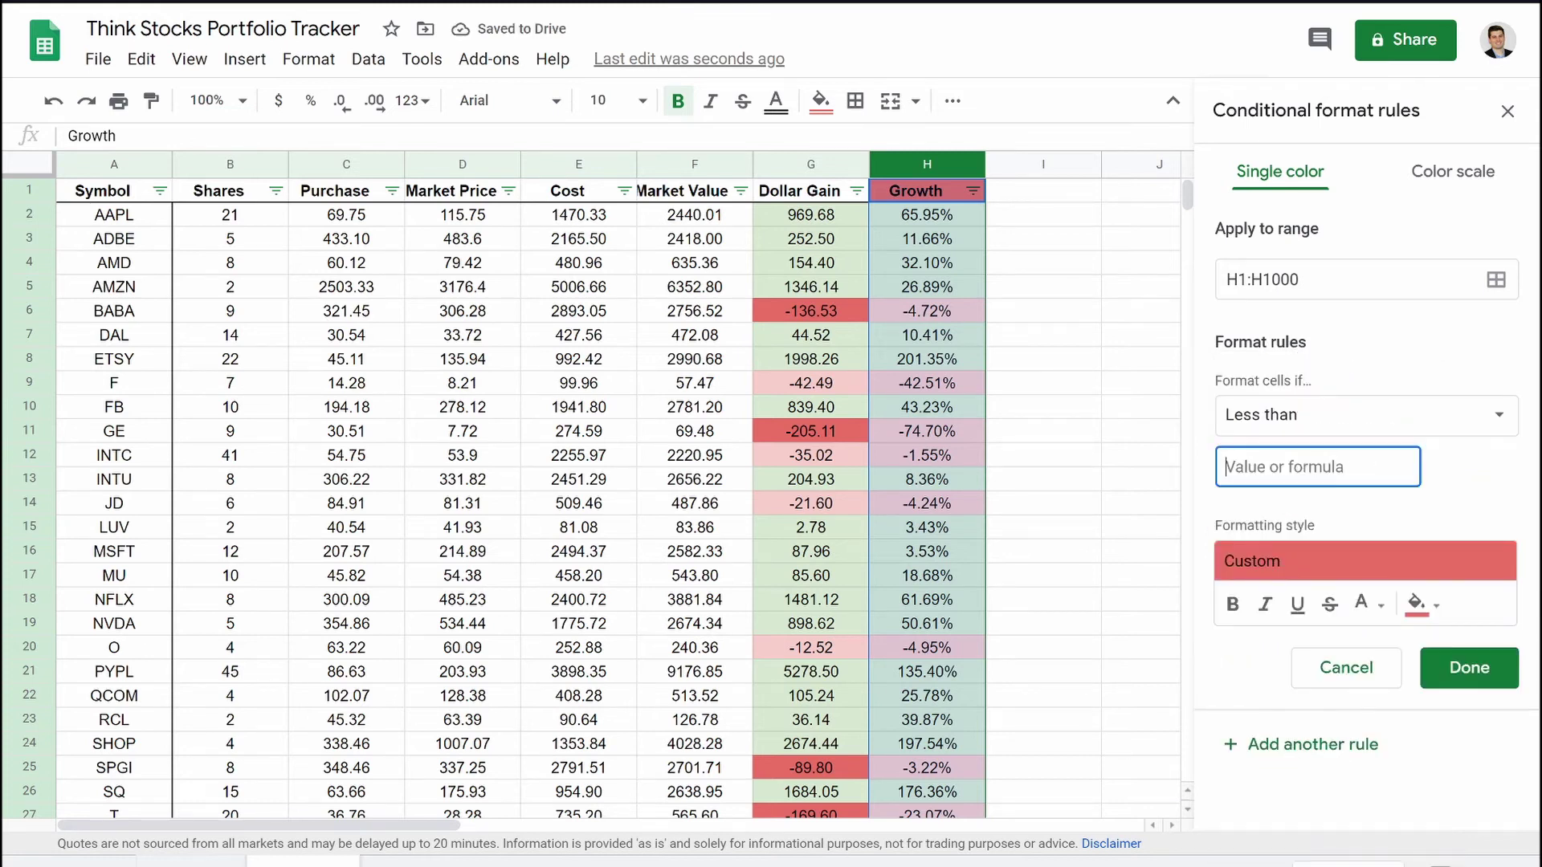
{"action": "type", "text": "-50"}
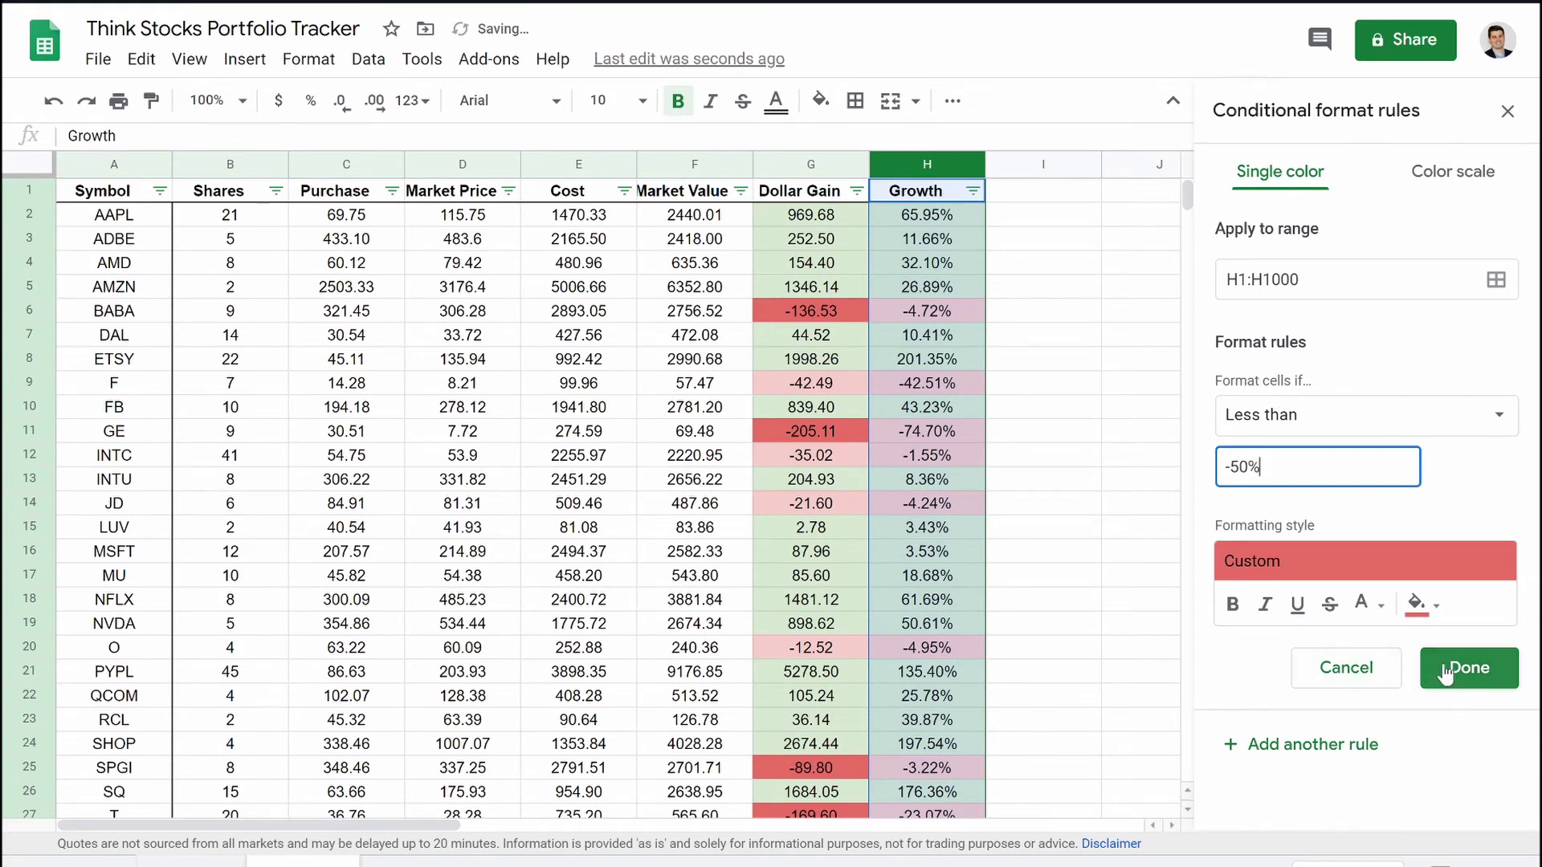
{"action": "left_click", "coordinate": [1469, 666]}
Step: Move the less than -50% rule above the other Growth rules and check the highlighting of GE and the remaining rows
{"action": "left_click_drag", "start_coordinate": [1200, 363], "coordinate": [1186, 191]}
{"action": "left_click", "coordinate": [927, 425]}
{"action": "scroll", "coordinate": [1059, 451], "scroll_direction": "down", "scroll_amount": 4}
{"action": "scroll", "coordinate": [1058, 455], "scroll_direction": "up", "scroll_amount": 4}
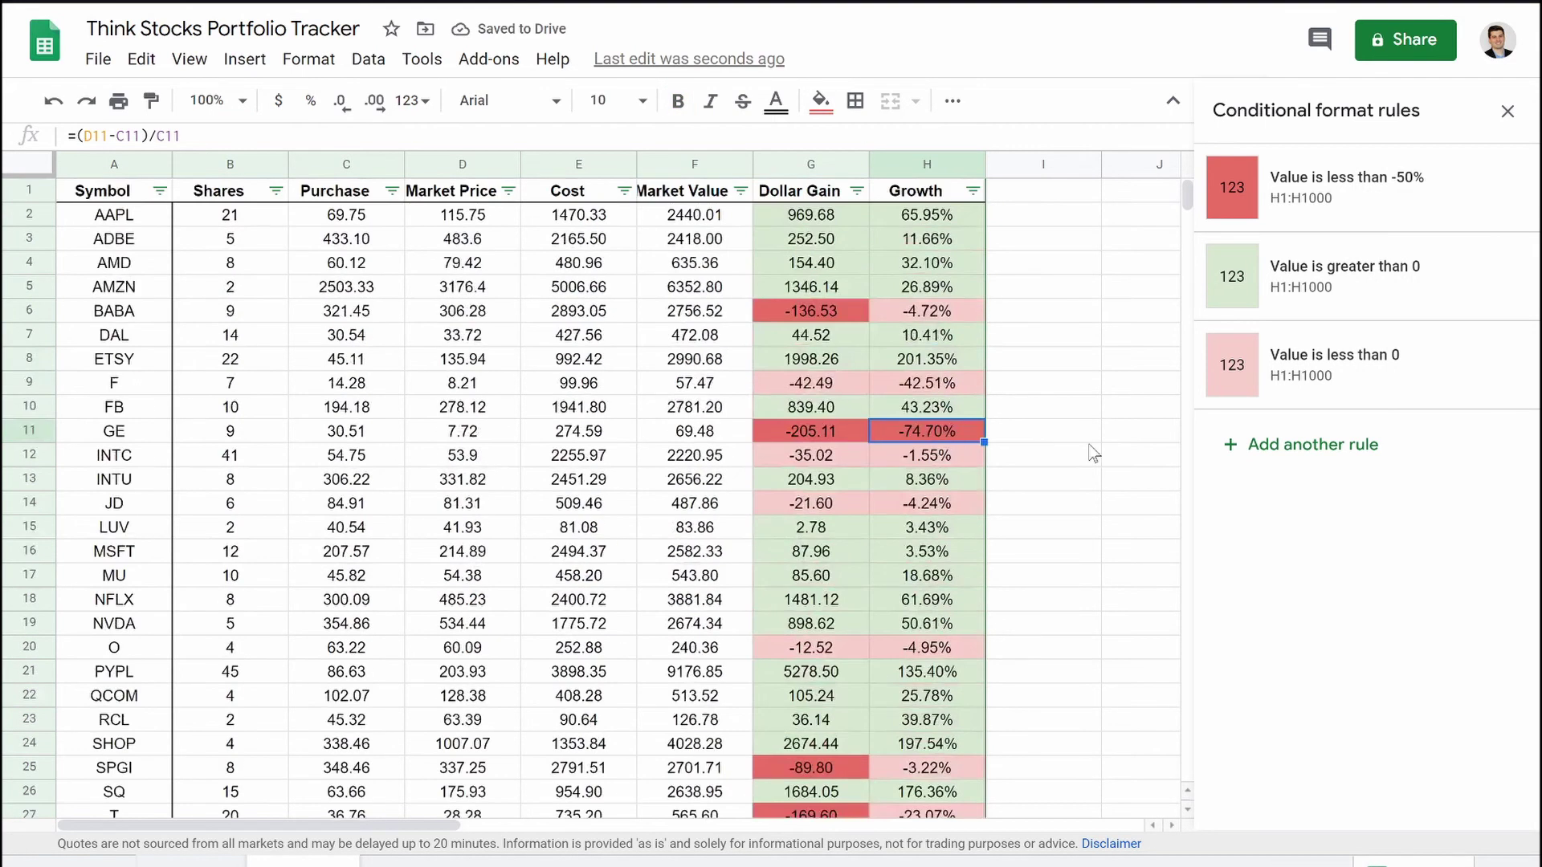
{"action": "left_click", "coordinate": [1090, 441]}
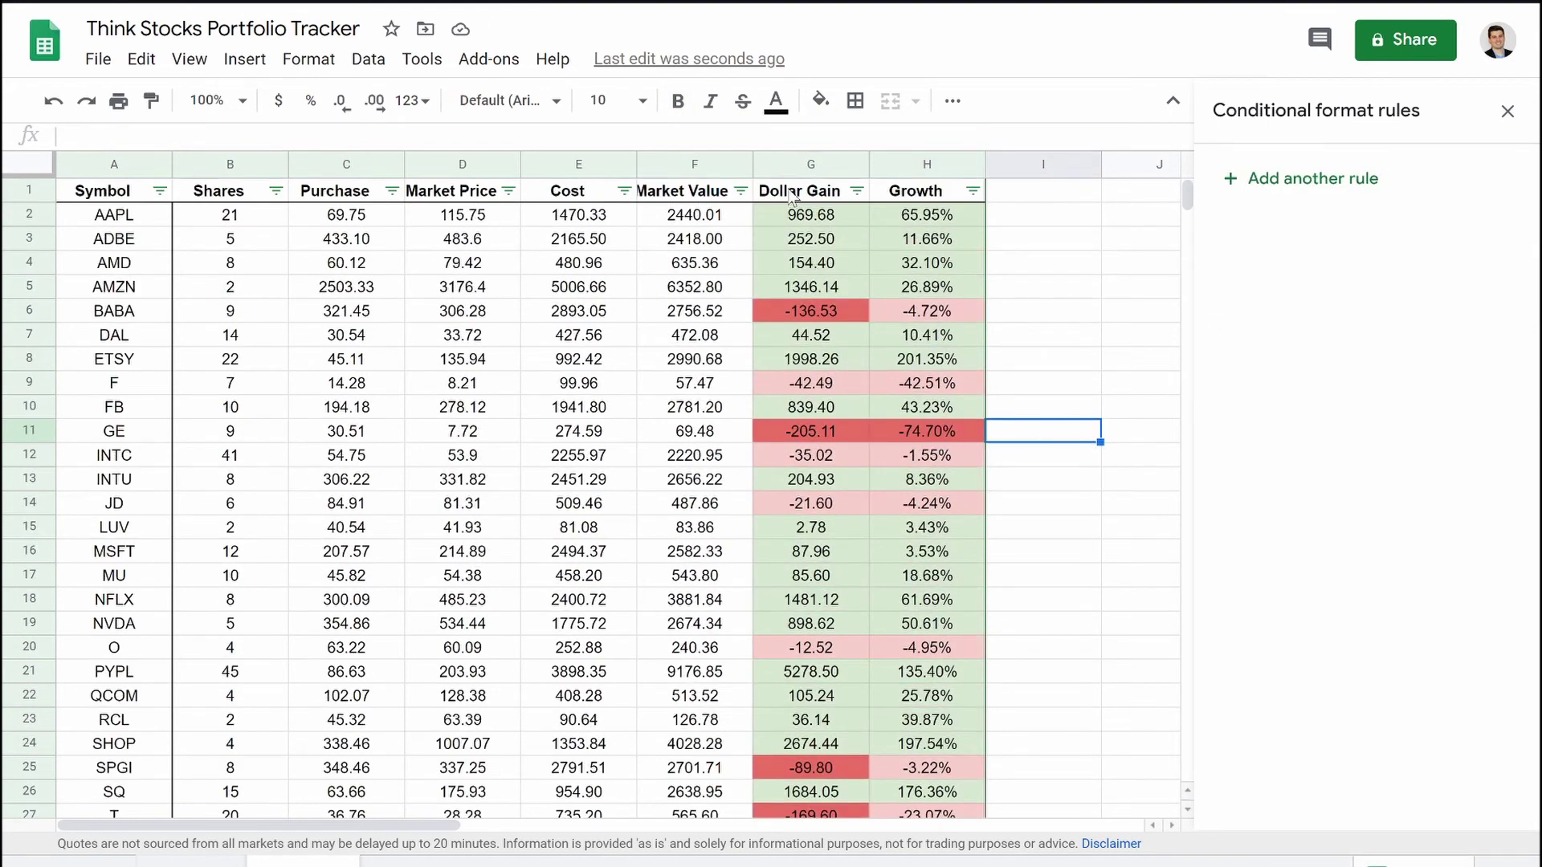
Step: Delete the less than -50 rule from the Dollar Gain column and check the resulting highlighting
{"action": "left_click", "coordinate": [800, 167]}
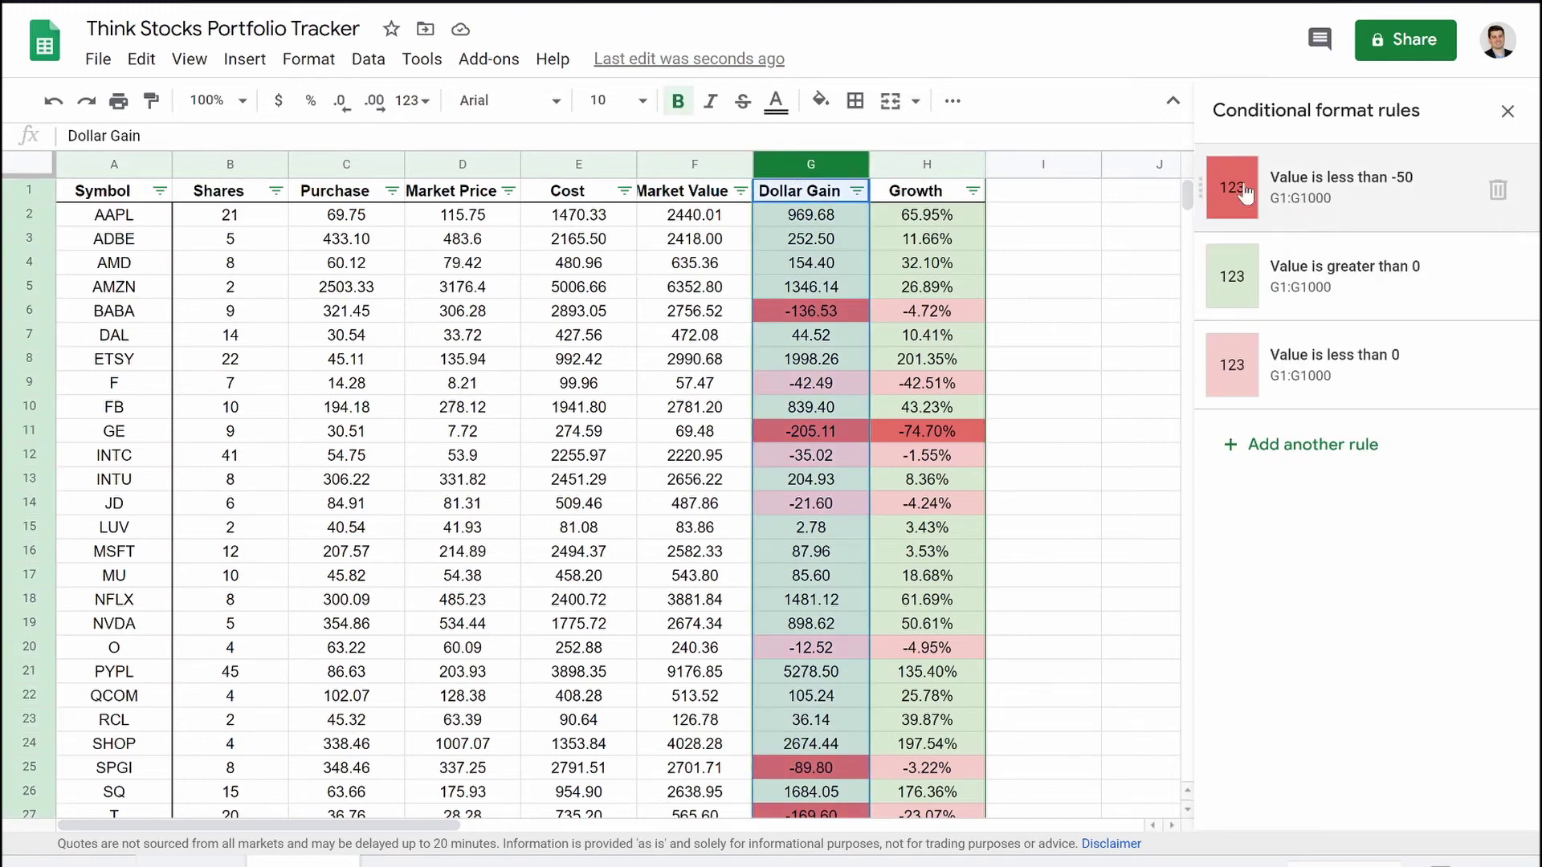
{"action": "left_click", "coordinate": [1498, 190]}
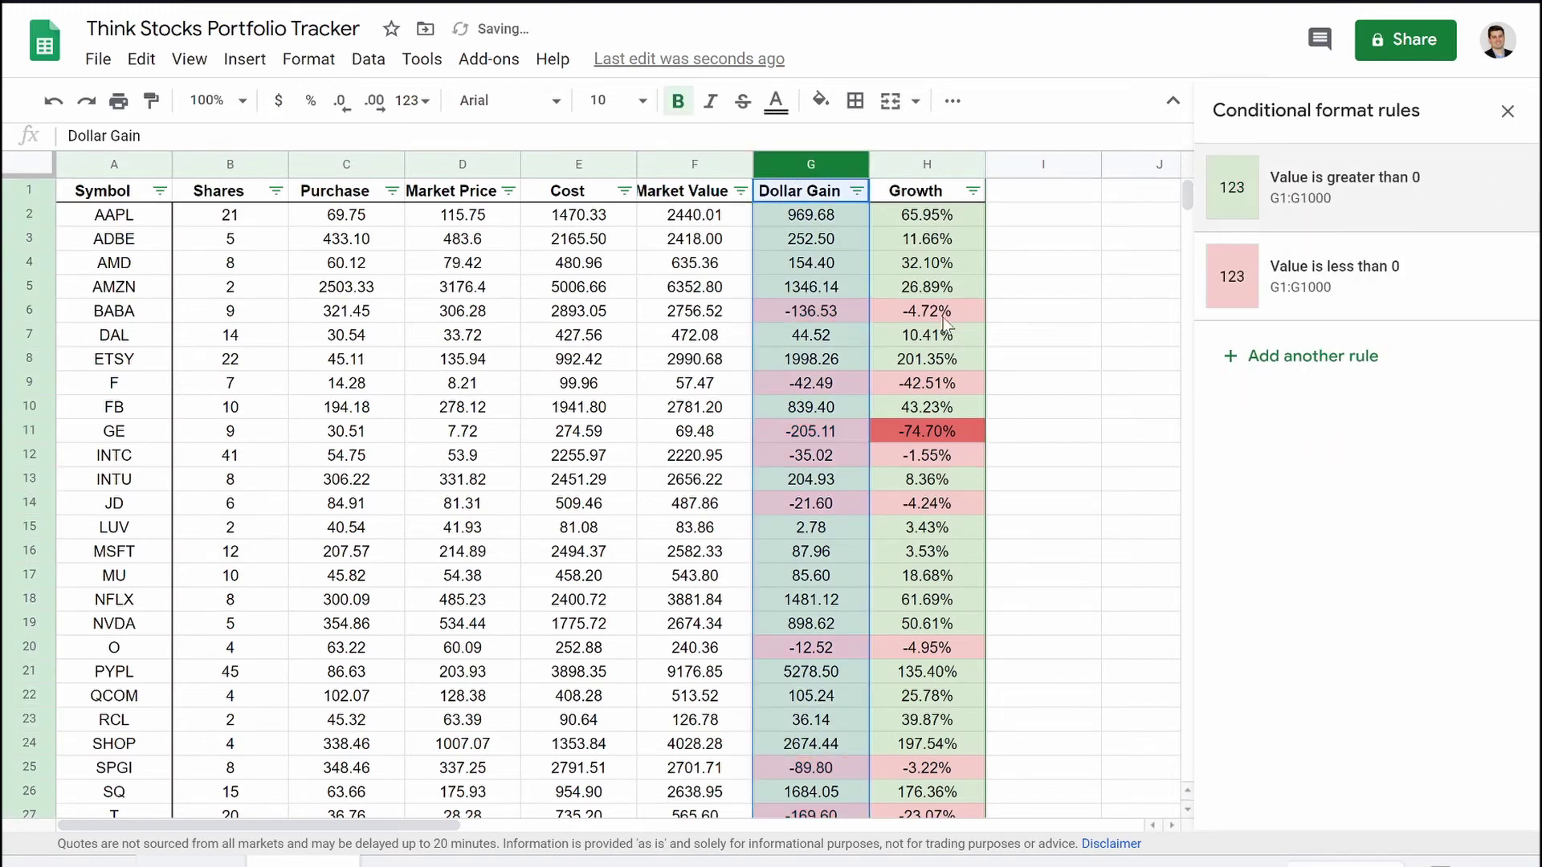
{"action": "left_click", "coordinate": [1100, 366]}
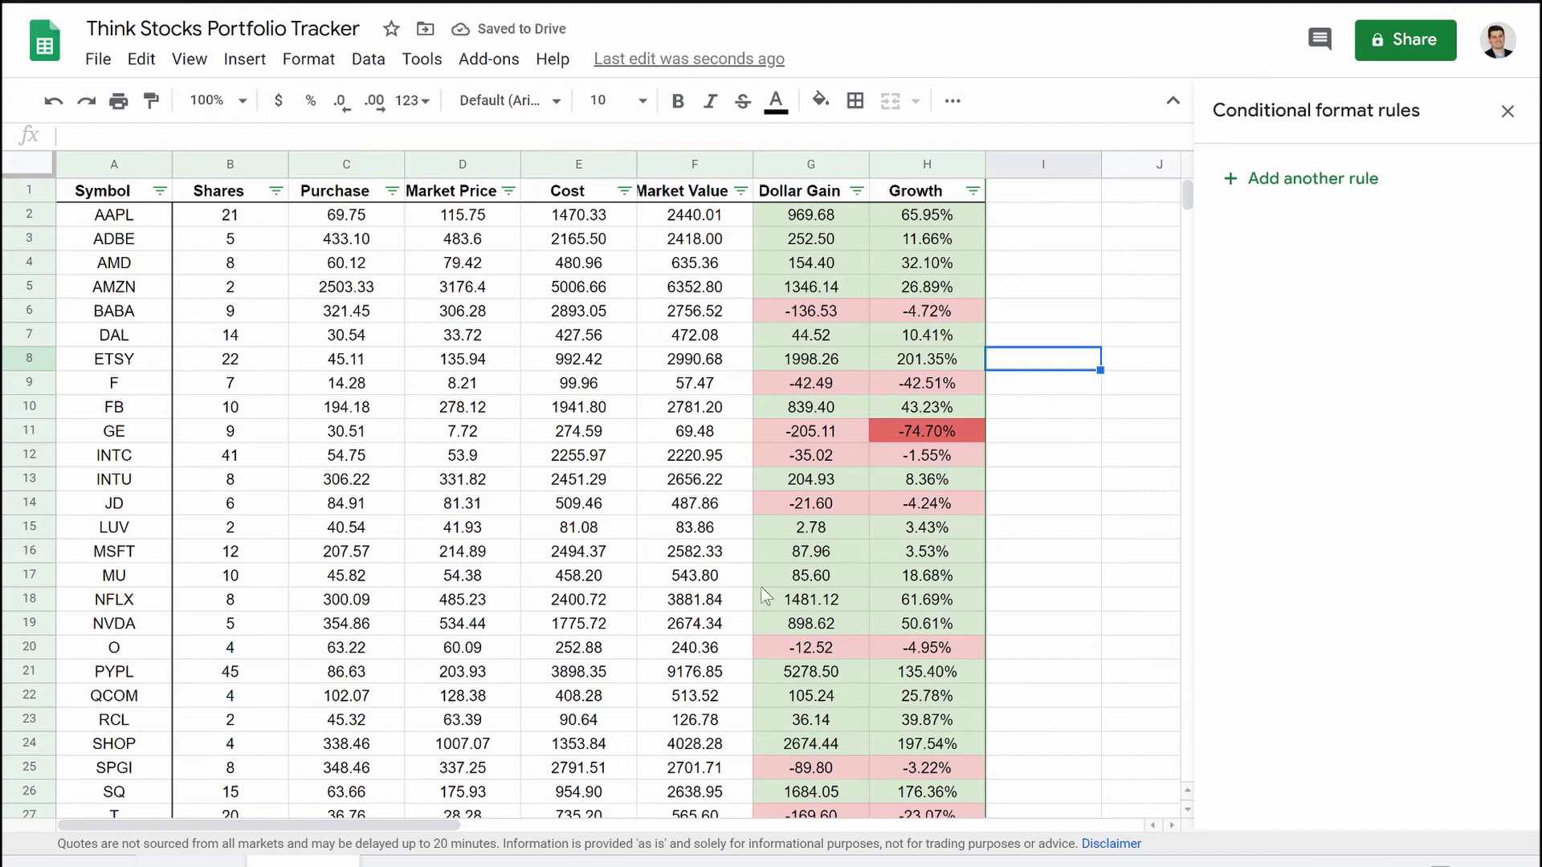
{"action": "scroll", "coordinate": [908, 491], "scroll_direction": "down", "scroll_amount": 1}
{"action": "scroll", "coordinate": [947, 458], "scroll_direction": "up", "scroll_amount": 1}
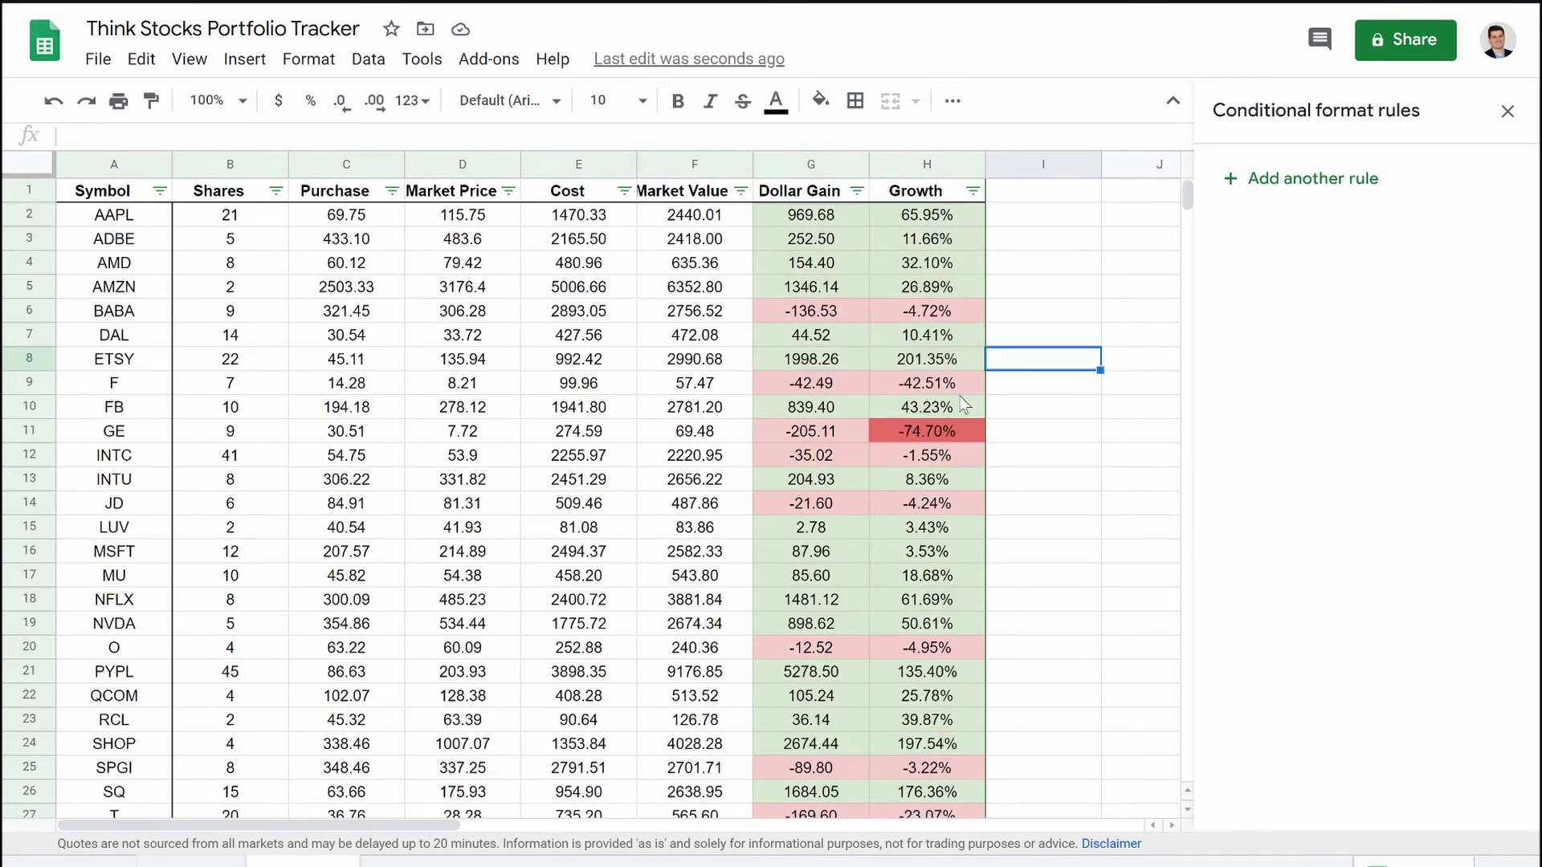
Step: Add a conditional formatting rule to the Growth column with a dark green fill and black text
{"action": "left_click", "coordinate": [1292, 180]}
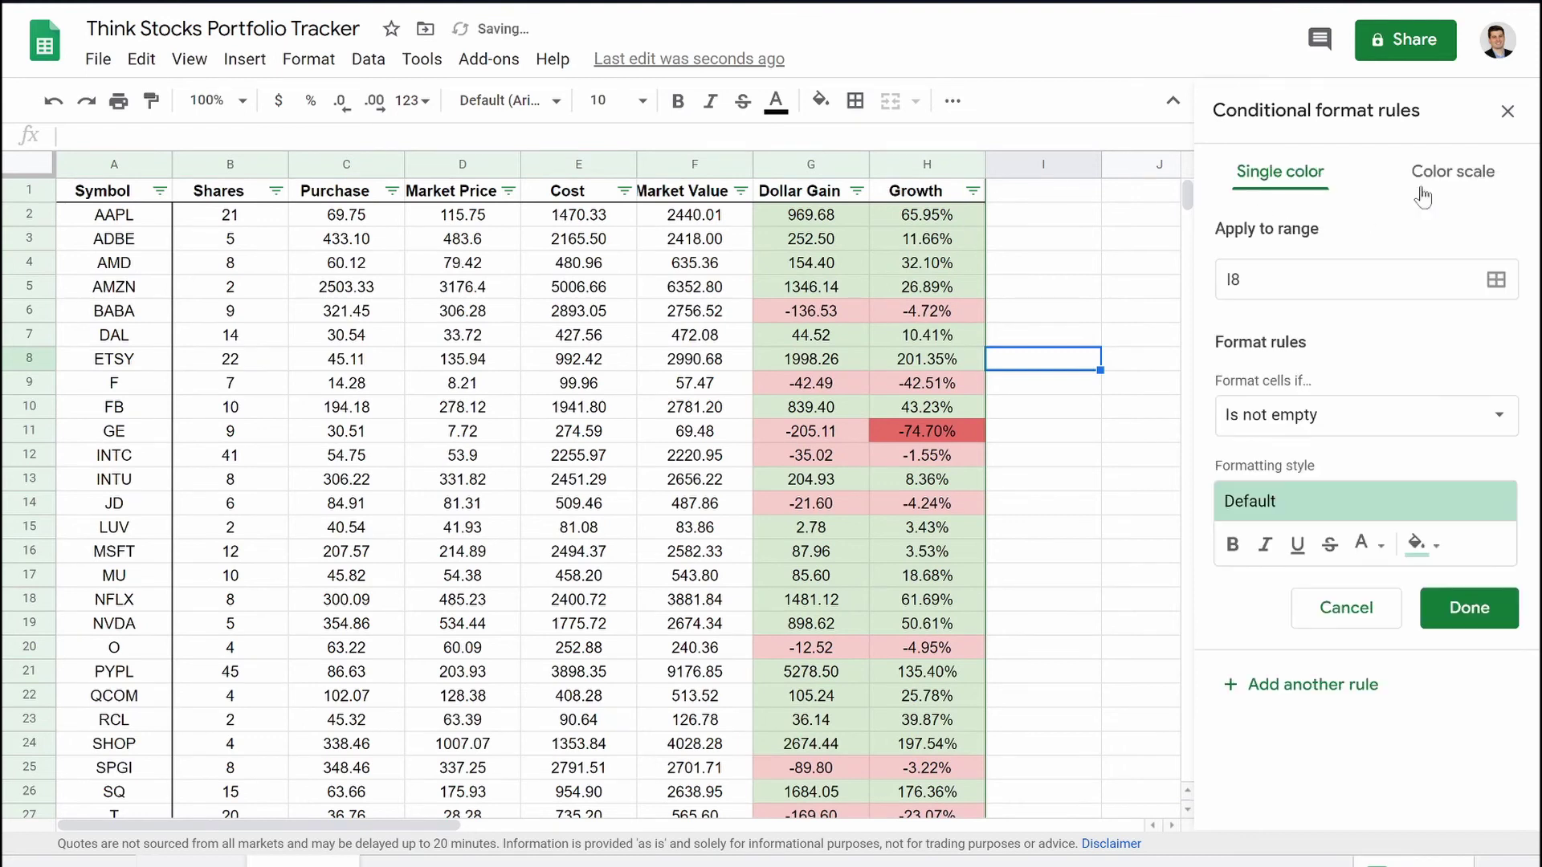
{"action": "left_click", "coordinate": [1507, 111]}
{"action": "right_click", "coordinate": [928, 164]}
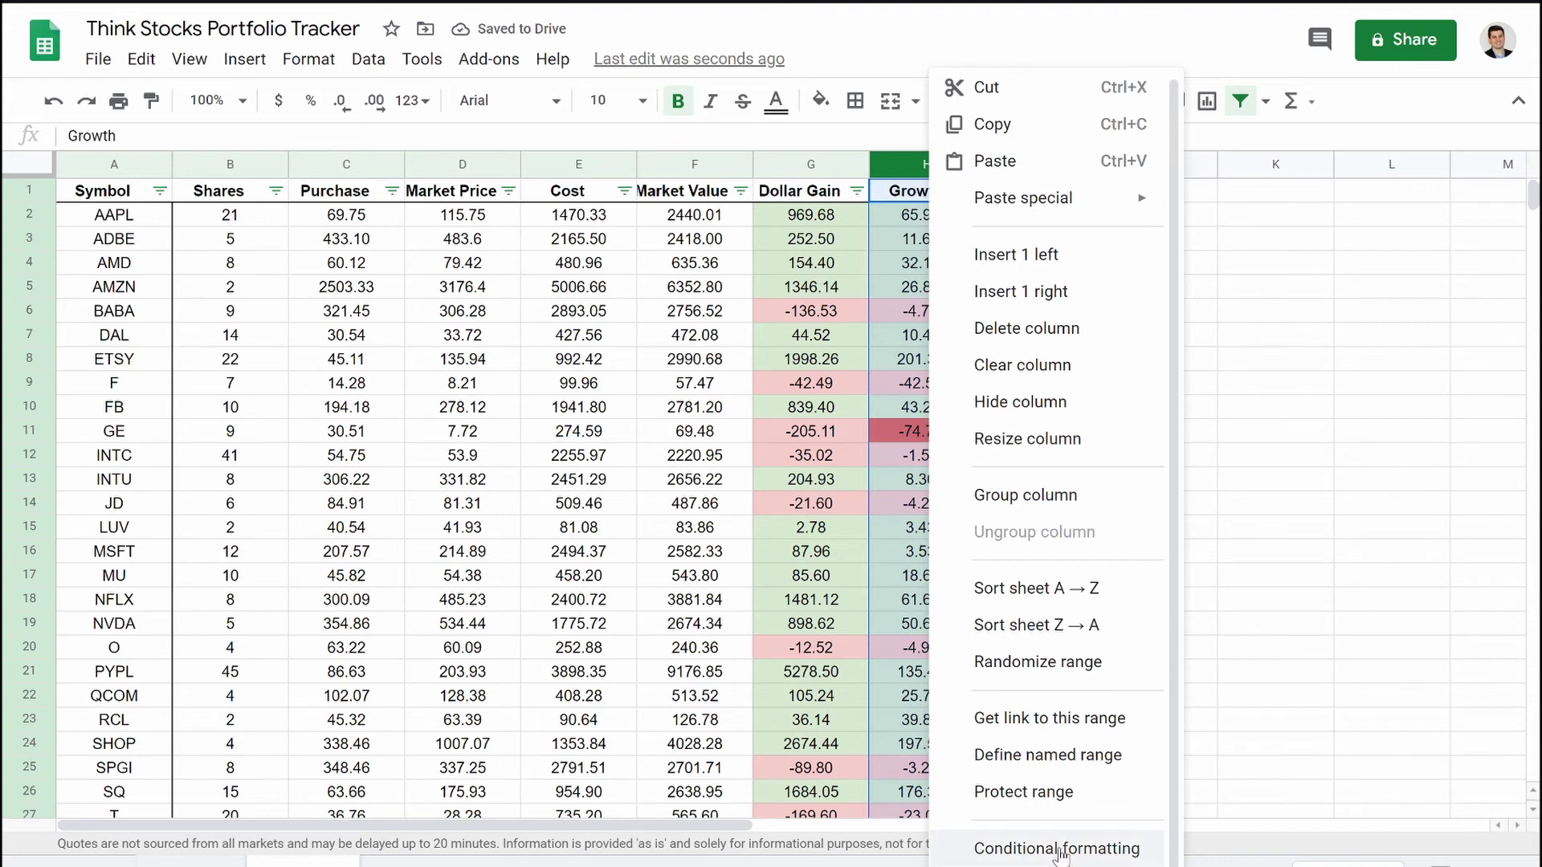
{"action": "left_click", "coordinate": [961, 850]}
{"action": "left_click", "coordinate": [1276, 455]}
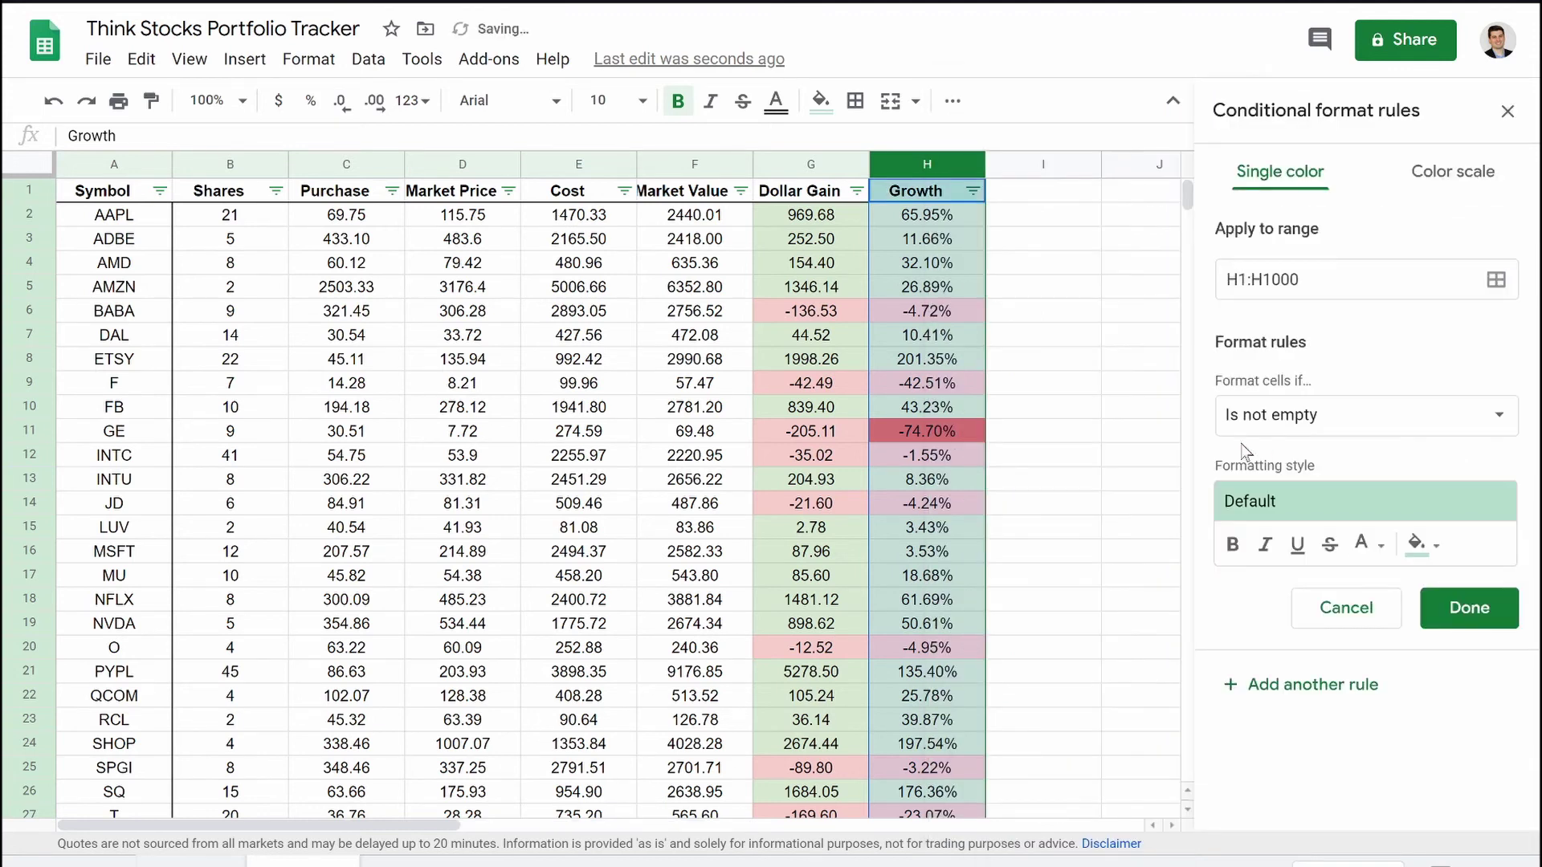
{"action": "left_click", "coordinate": [1420, 545]}
{"action": "left_click", "coordinate": [1235, 318]}
{"action": "left_click", "coordinate": [1363, 544]}
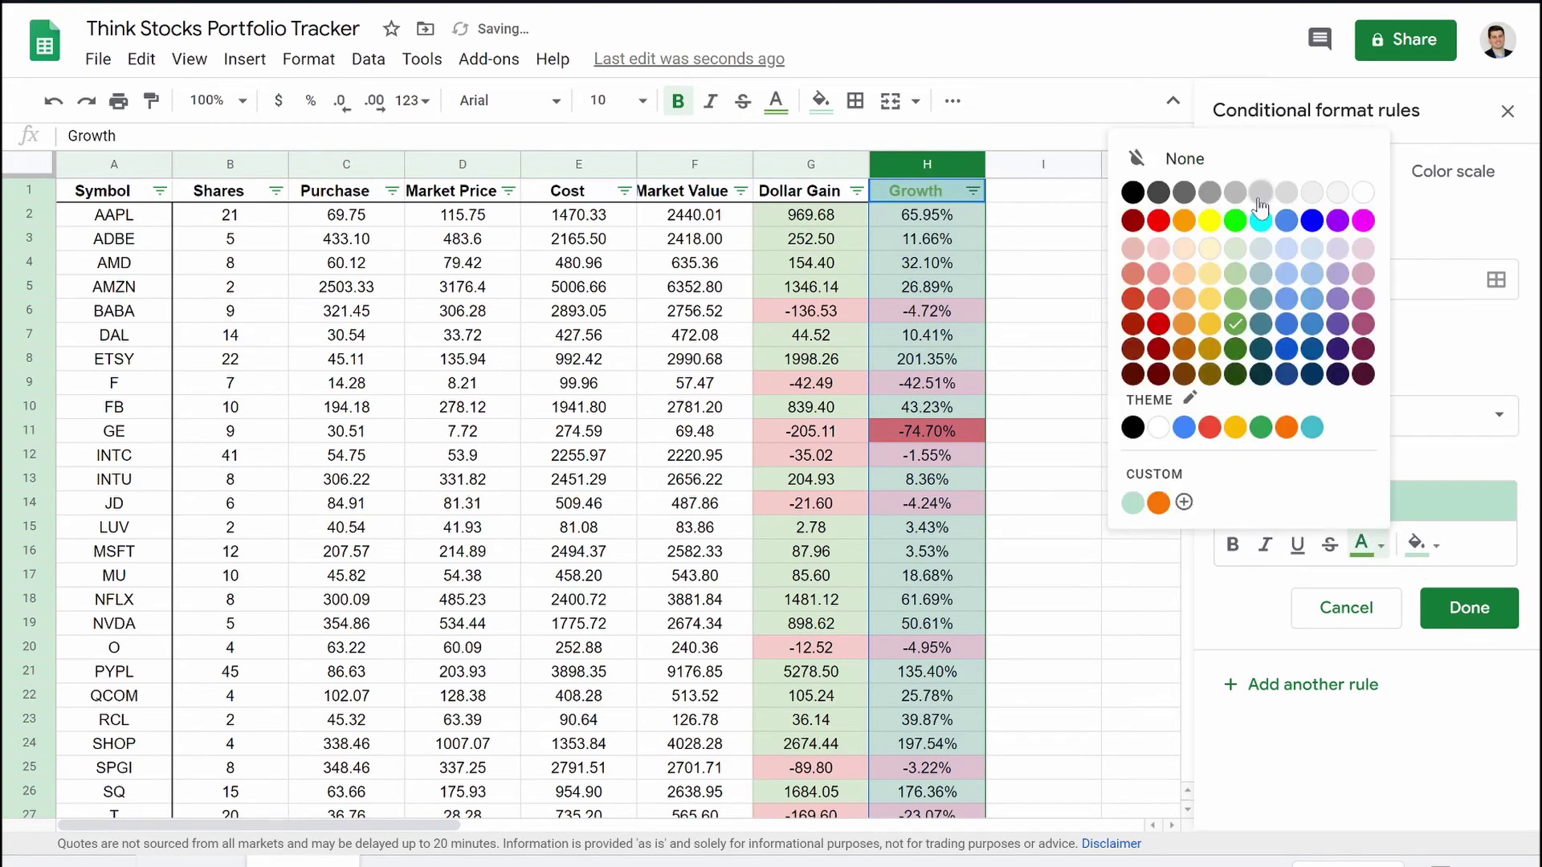
{"action": "left_click", "coordinate": [1139, 194]}
{"action": "left_click", "coordinate": [1415, 542]}
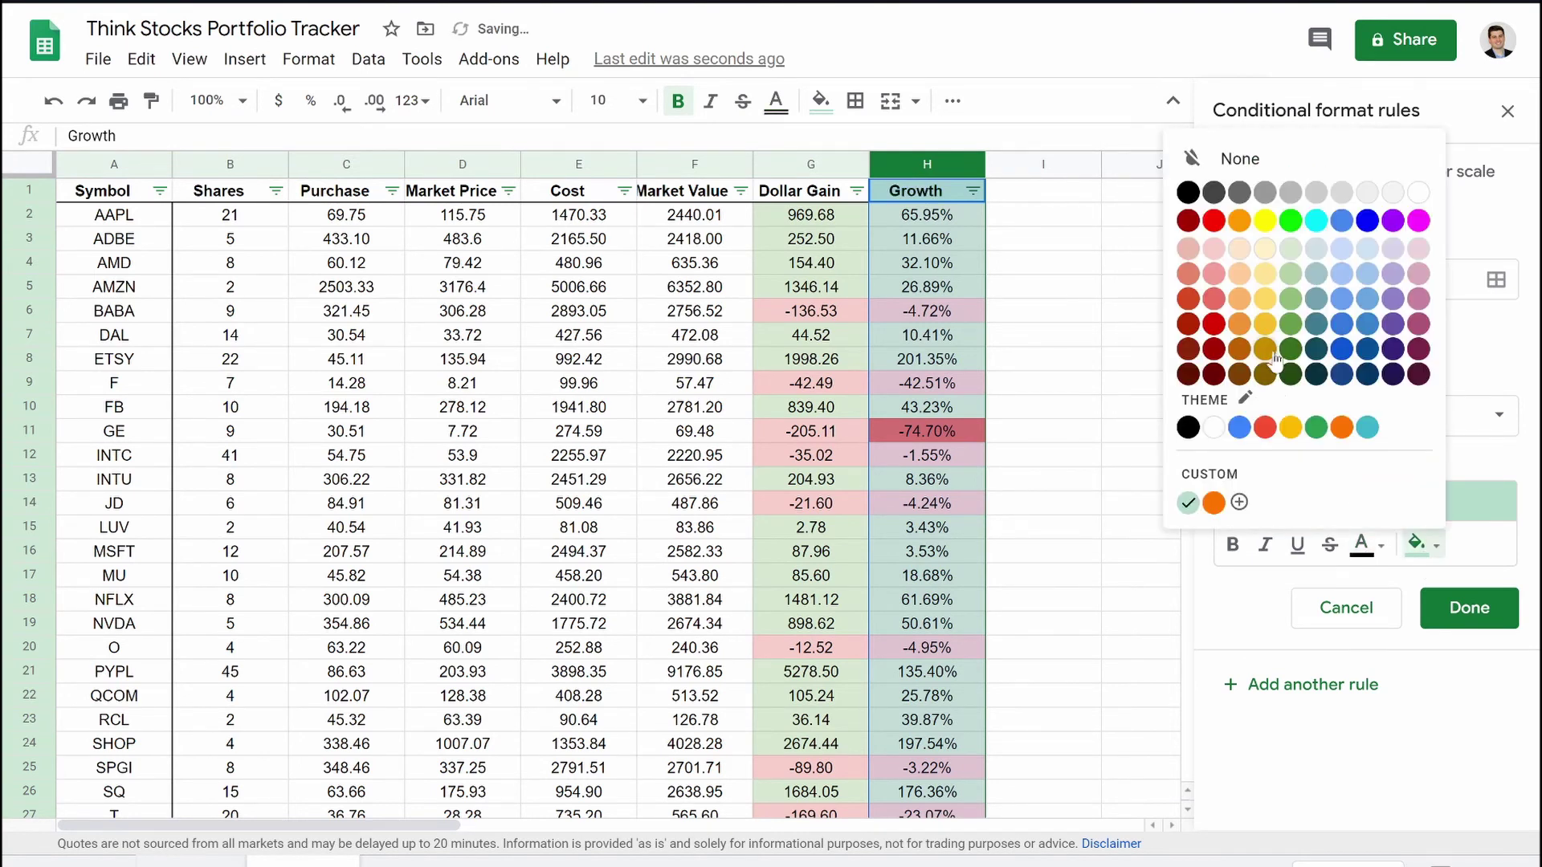
{"action": "left_click", "coordinate": [1290, 325]}
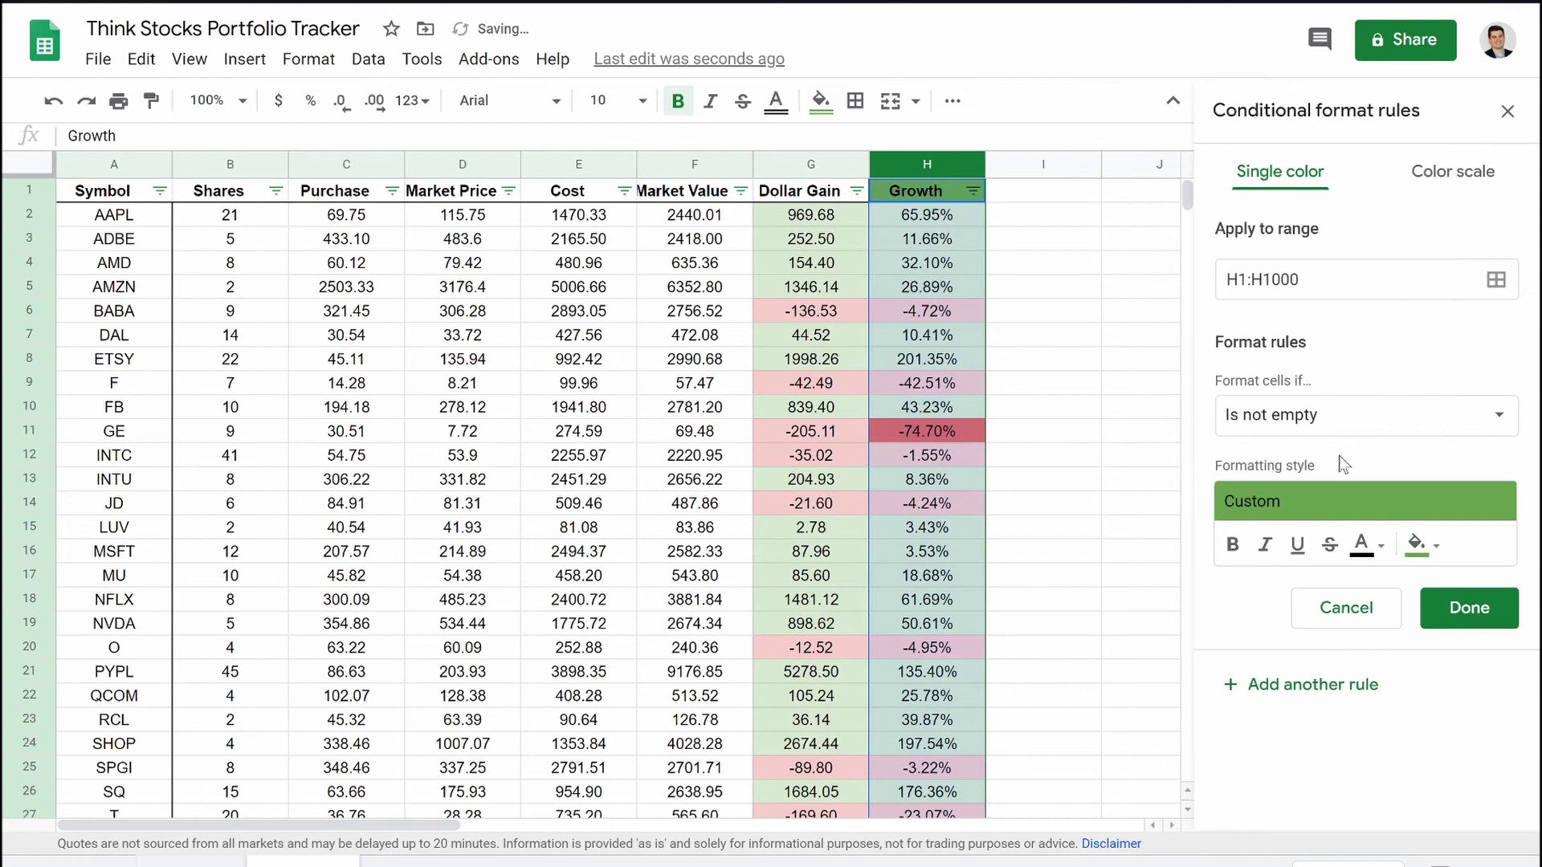
Step: Set the new Growth rule's condition to greater than 50% and save it
{"action": "left_click", "coordinate": [1317, 418]}
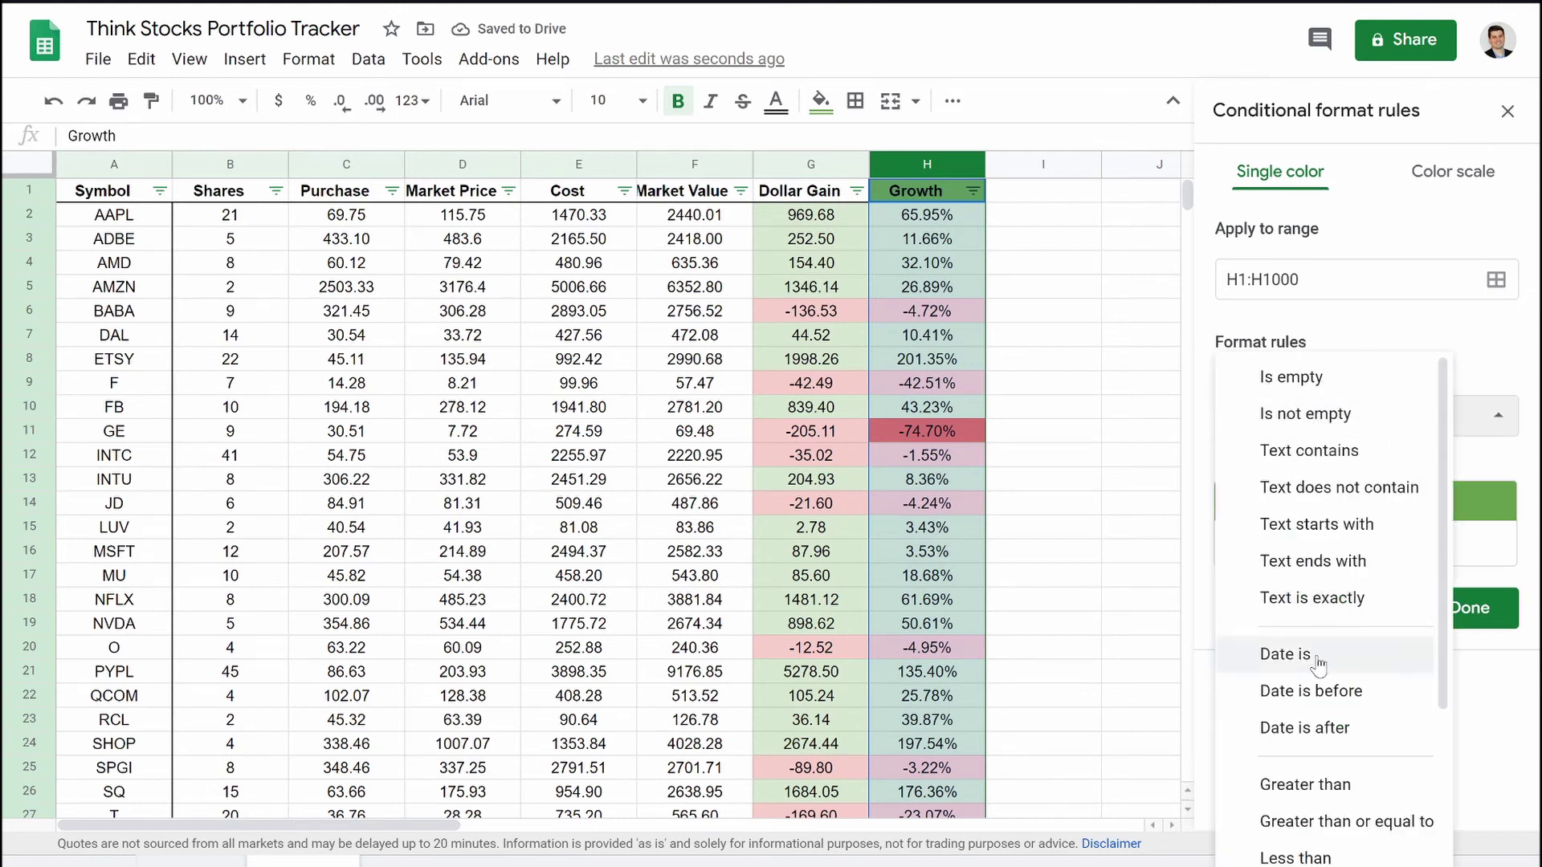
{"action": "scroll", "coordinate": [1285, 654], "scroll_direction": "down", "scroll_amount": 1}
{"action": "left_click", "coordinate": [1336, 724]}
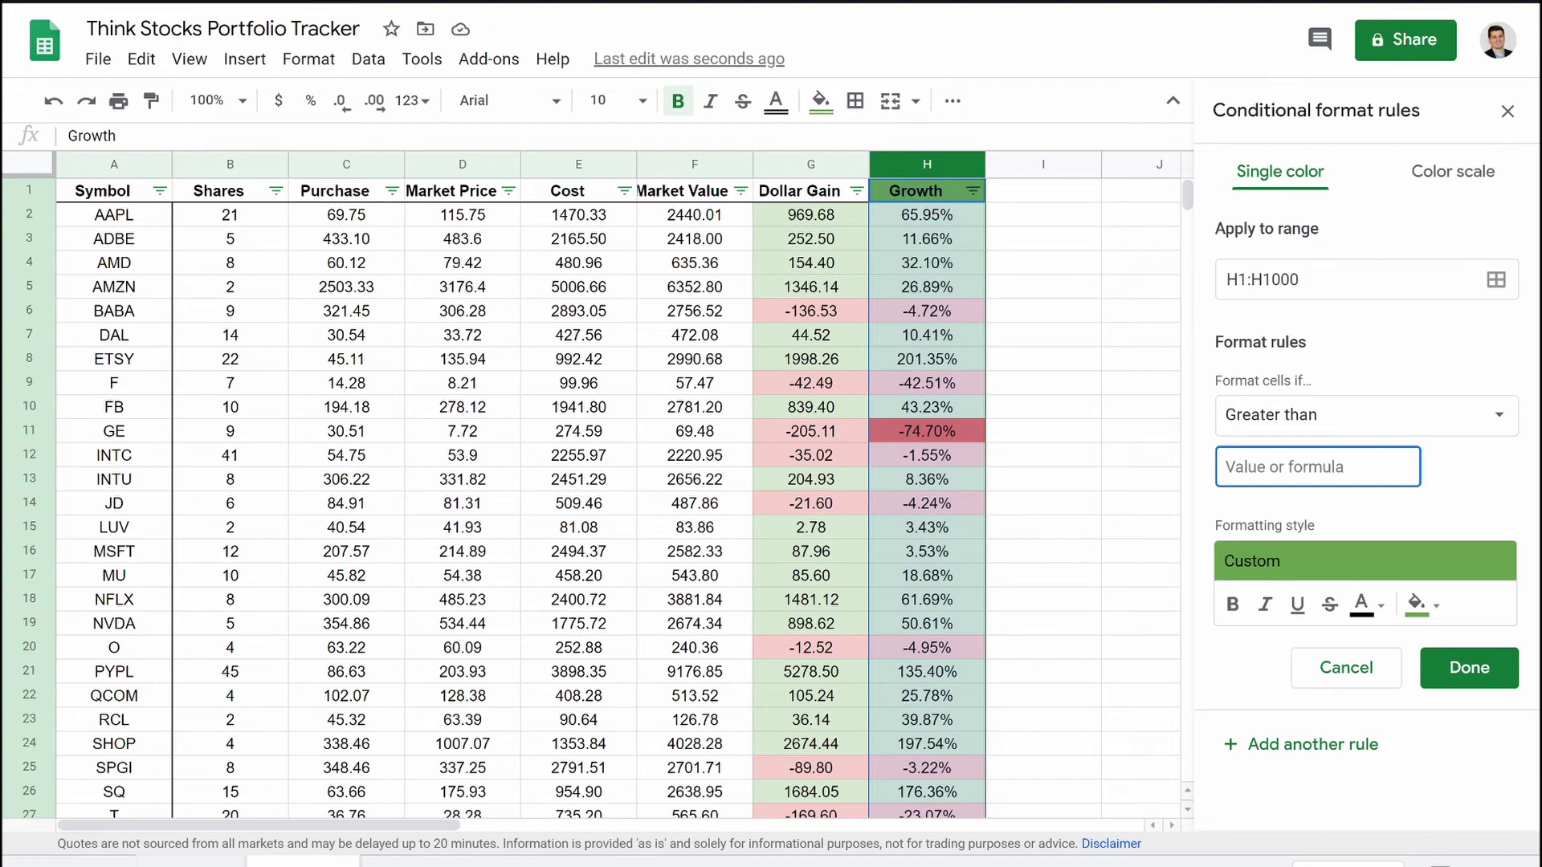
{"action": "type", "text": "50%"}
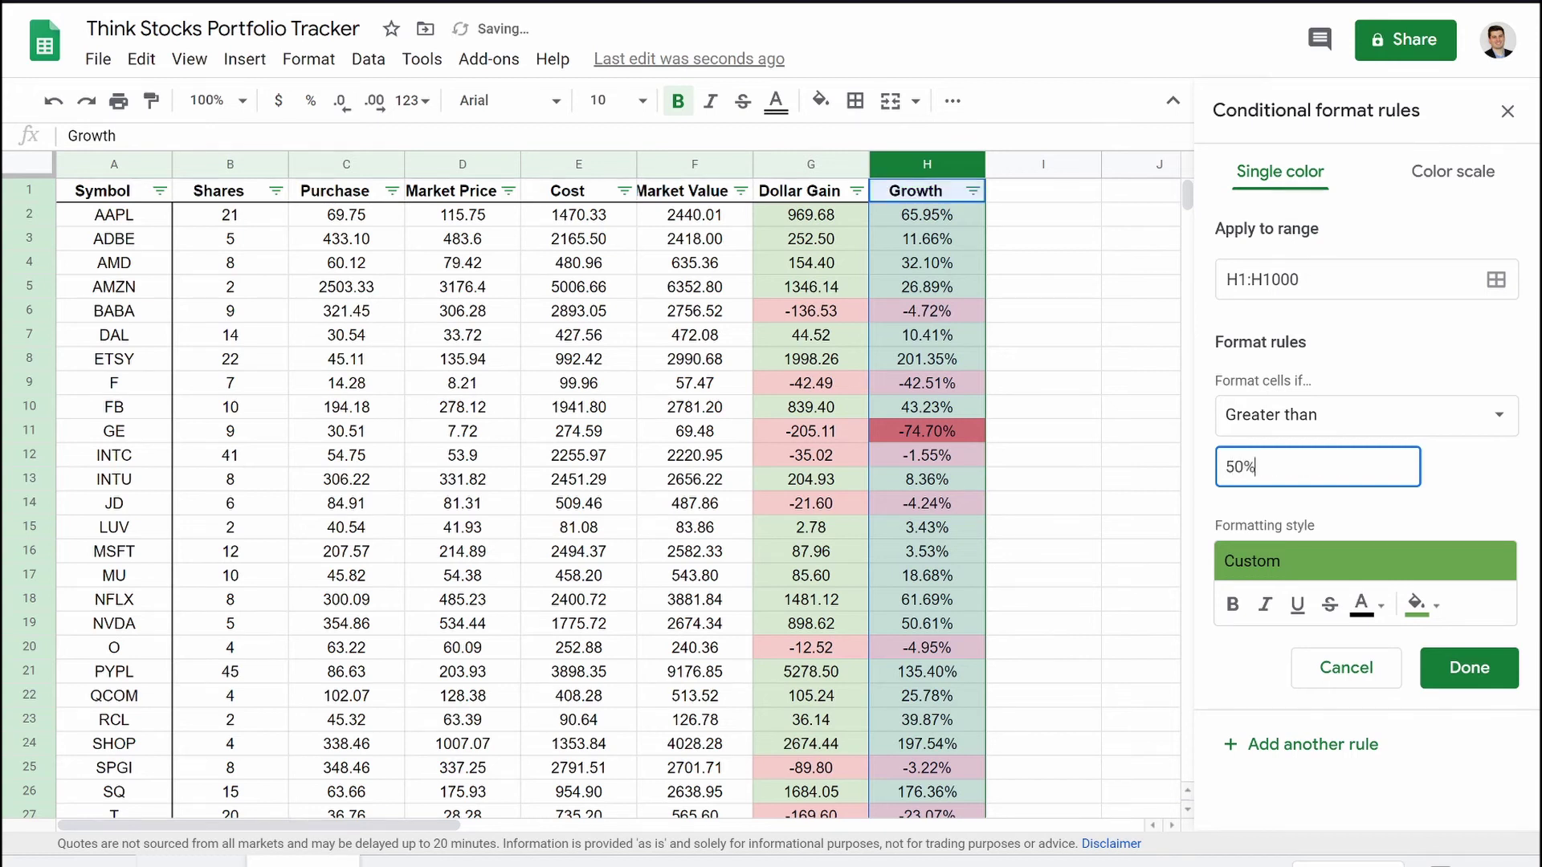
{"action": "left_click", "coordinate": [1478, 669]}
Step: Move the greater than 50% rule above the other Growth rules and check the highlighting down the column
{"action": "left_click_drag", "start_coordinate": [1209, 460], "coordinate": [1197, 210]}
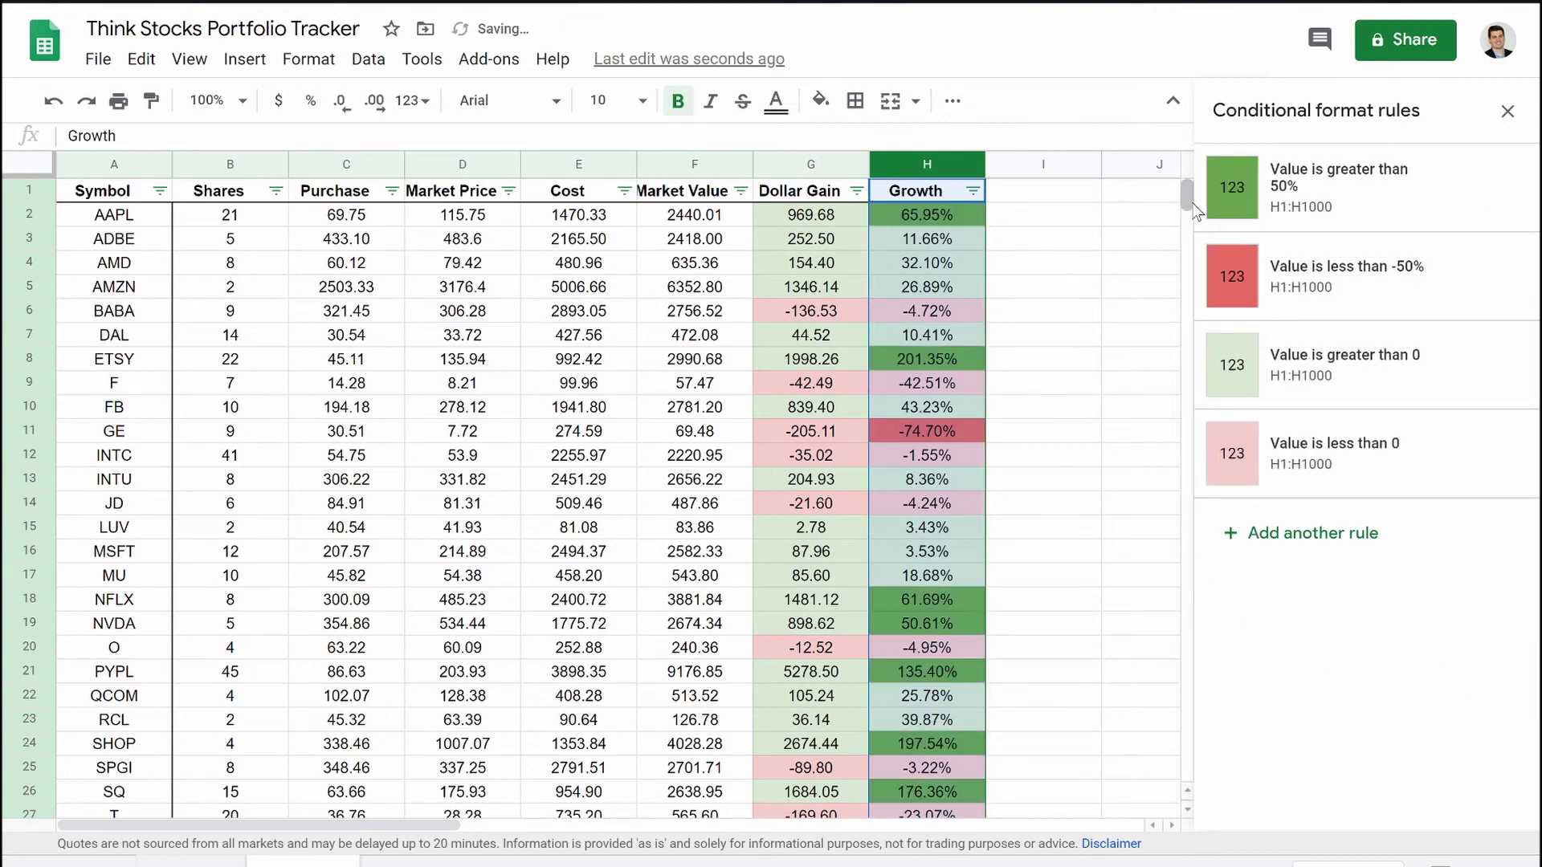
{"action": "left_click", "coordinate": [1001, 376]}
{"action": "scroll", "coordinate": [1081, 421], "scroll_direction": "down", "scroll_amount": 6}
{"action": "scroll", "coordinate": [1080, 421], "scroll_direction": "up", "scroll_amount": 6}
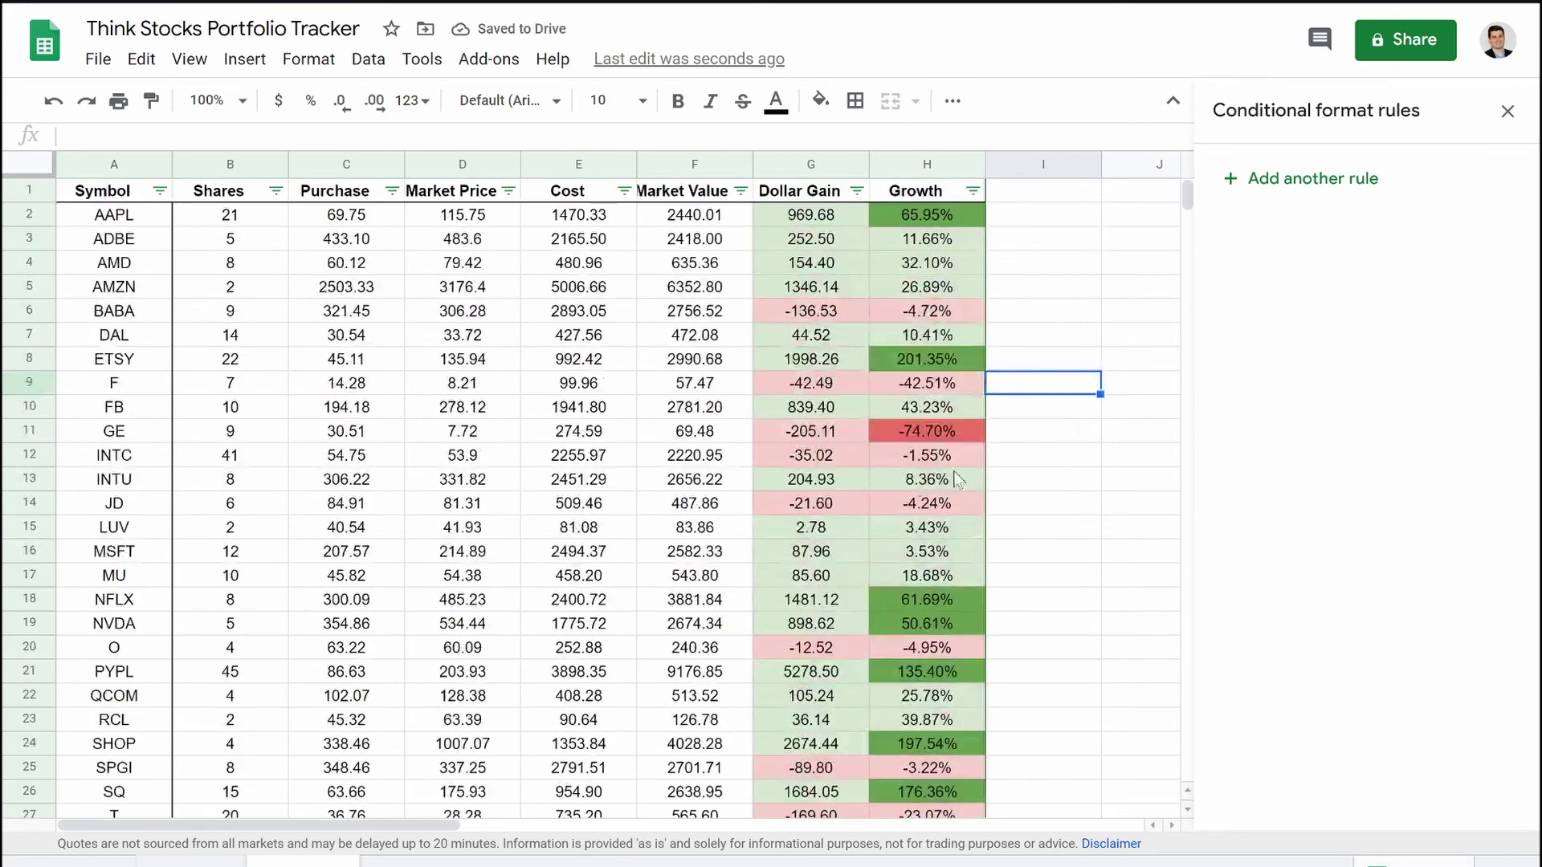
Step: Examine the green and red highlighting in the Dollar Gain and Growth columns from the first stock to WMT
{"action": "scroll", "coordinate": [911, 410], "scroll_direction": "down", "scroll_amount": 2}
{"action": "scroll", "coordinate": [912, 410], "scroll_direction": "up", "scroll_amount": 2}
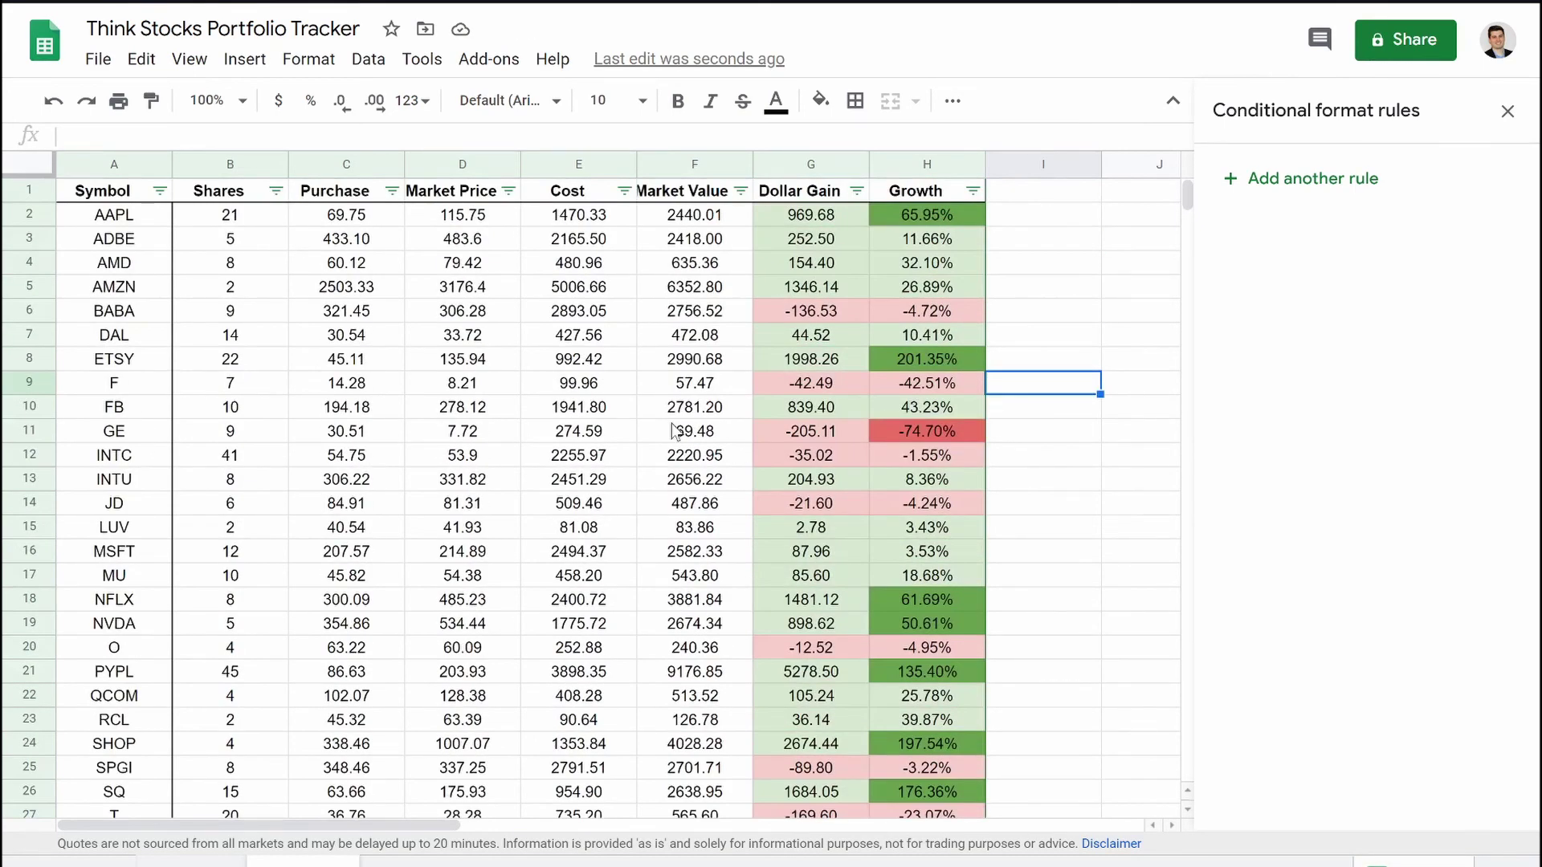
{"action": "scroll", "coordinate": [674, 431], "scroll_direction": "down", "scroll_amount": 2}
{"action": "scroll", "coordinate": [674, 432], "scroll_direction": "up", "scroll_amount": 2}
{"action": "scroll", "coordinate": [810, 371], "scroll_direction": "down", "scroll_amount": 1}
{"action": "scroll", "coordinate": [812, 377], "scroll_direction": "up", "scroll_amount": 1}
{"action": "scroll", "coordinate": [813, 377], "scroll_direction": "down", "scroll_amount": 2}
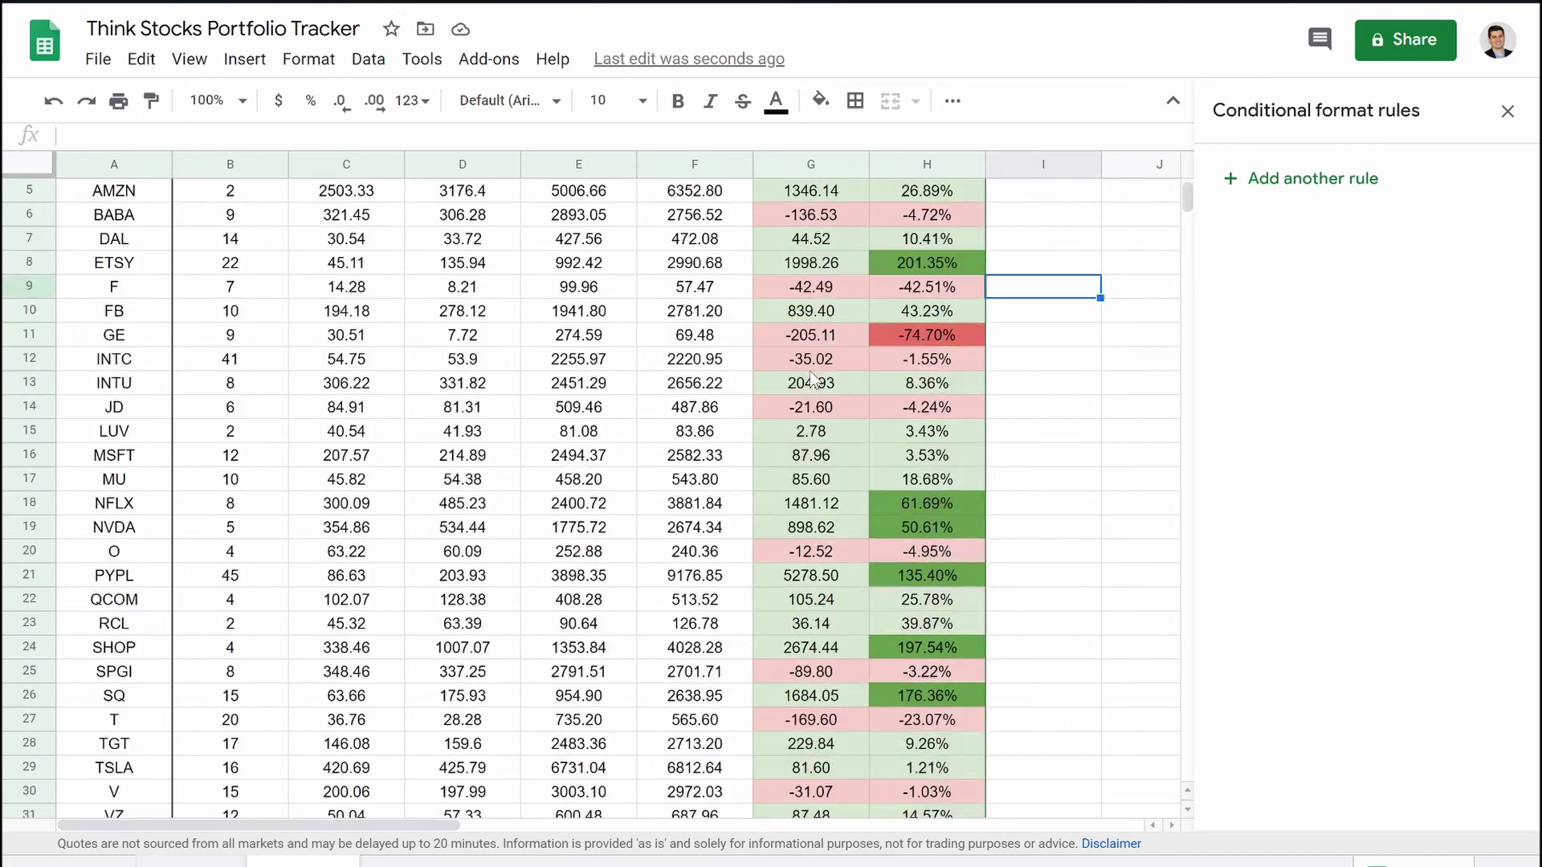
{"action": "scroll", "coordinate": [634, 601], "scroll_direction": "down", "scroll_amount": 4}
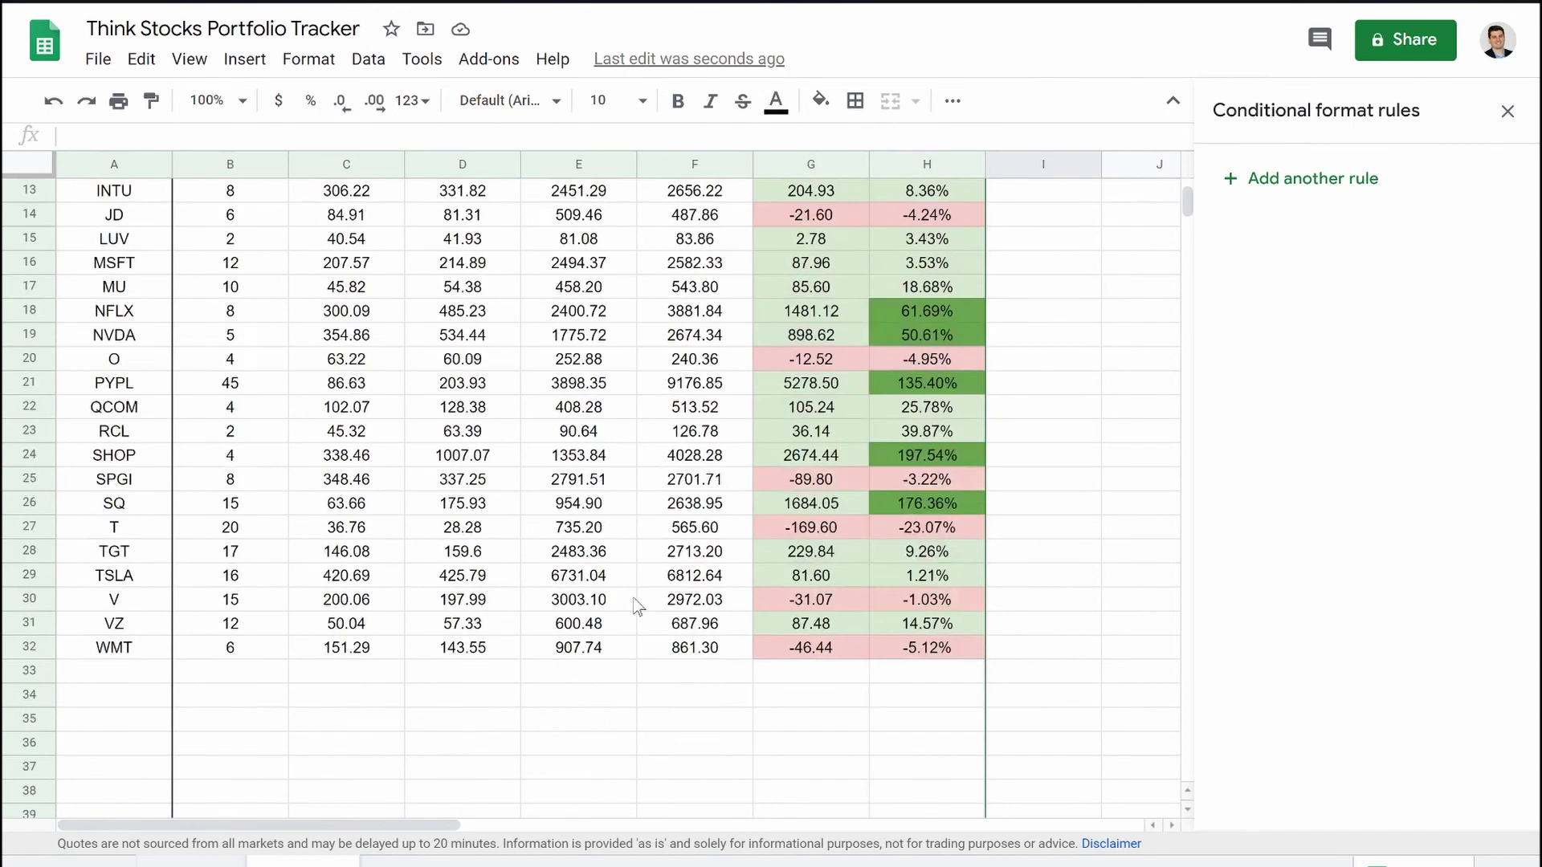
{"action": "scroll", "coordinate": [638, 606], "scroll_direction": "up", "scroll_amount": 4}
Step: Switch to the sheet with the Individual Position Performance % chart and sort its table by Symbol from A to Z
{"action": "scroll", "coordinate": [638, 606], "scroll_direction": "right", "scroll_amount": 1}
{"action": "scroll", "coordinate": [639, 606], "scroll_direction": "left", "scroll_amount": 1}
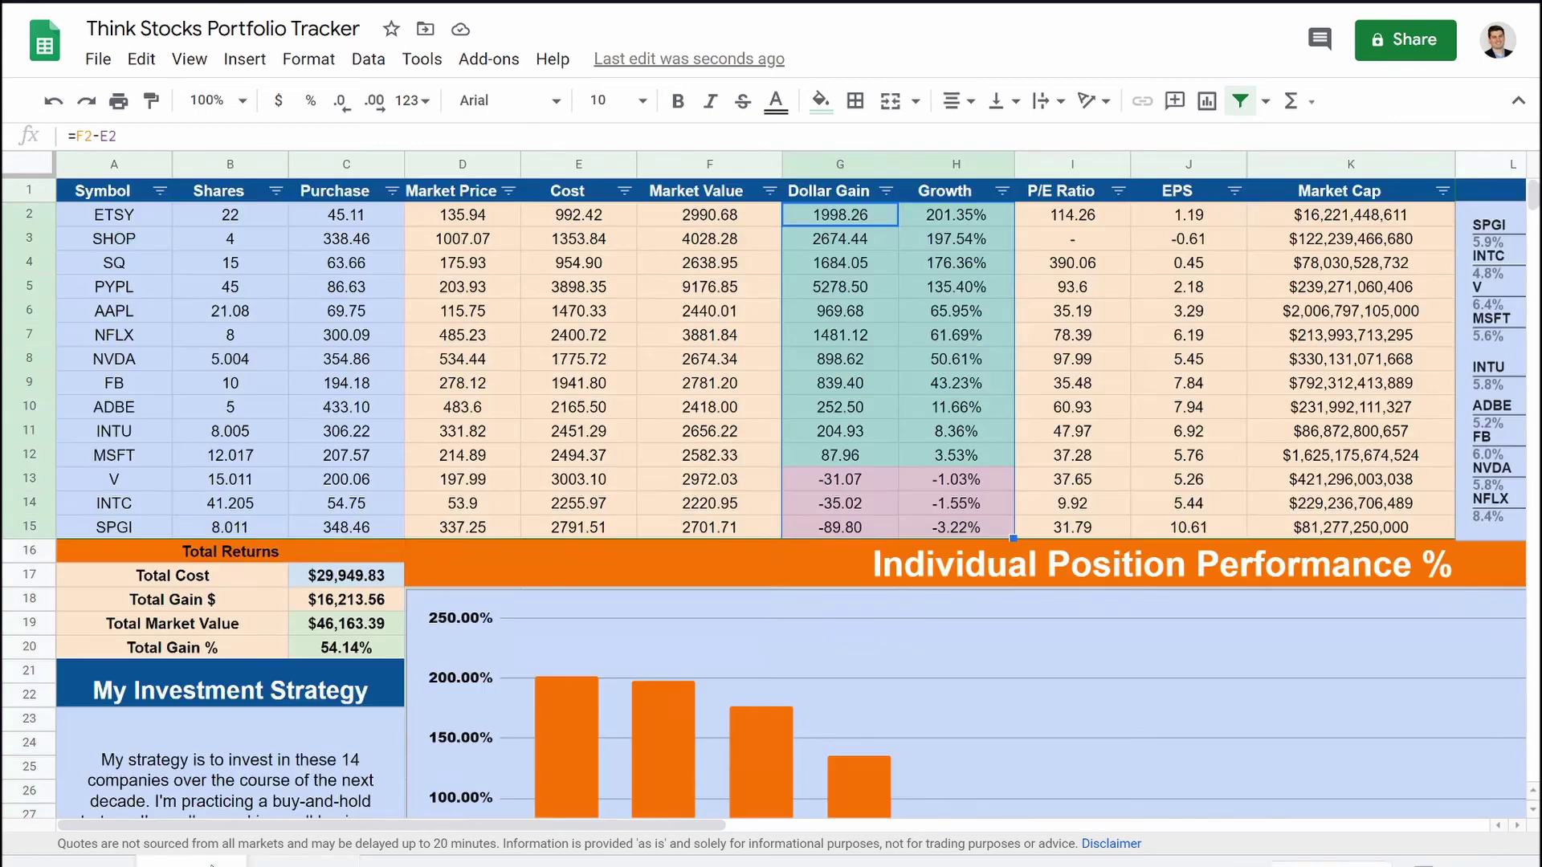
{"action": "left_click", "coordinate": [598, 468]}
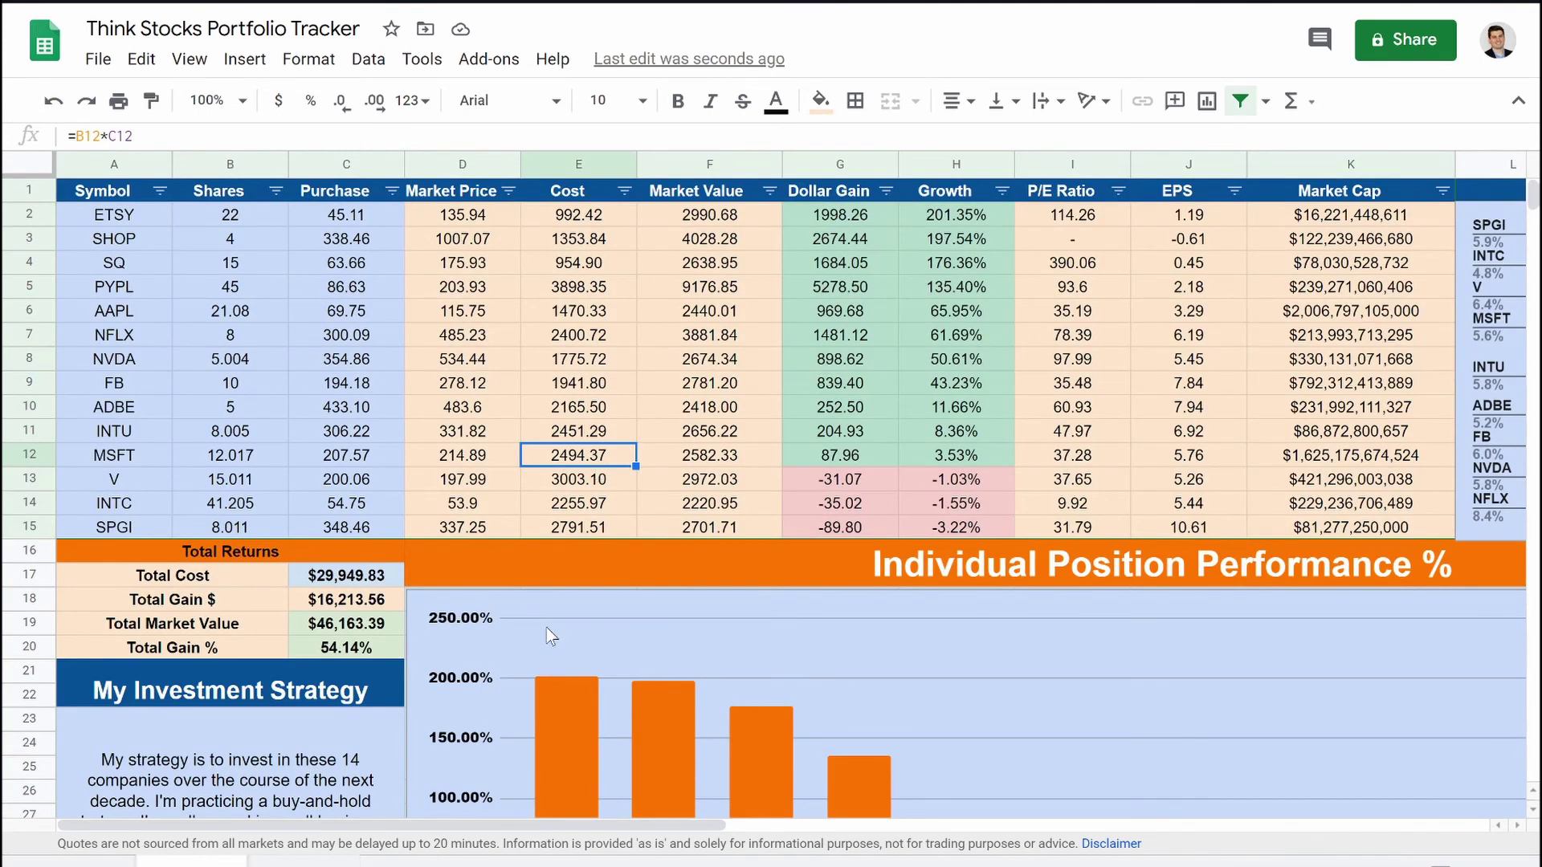
{"action": "left_click", "coordinate": [160, 190]}
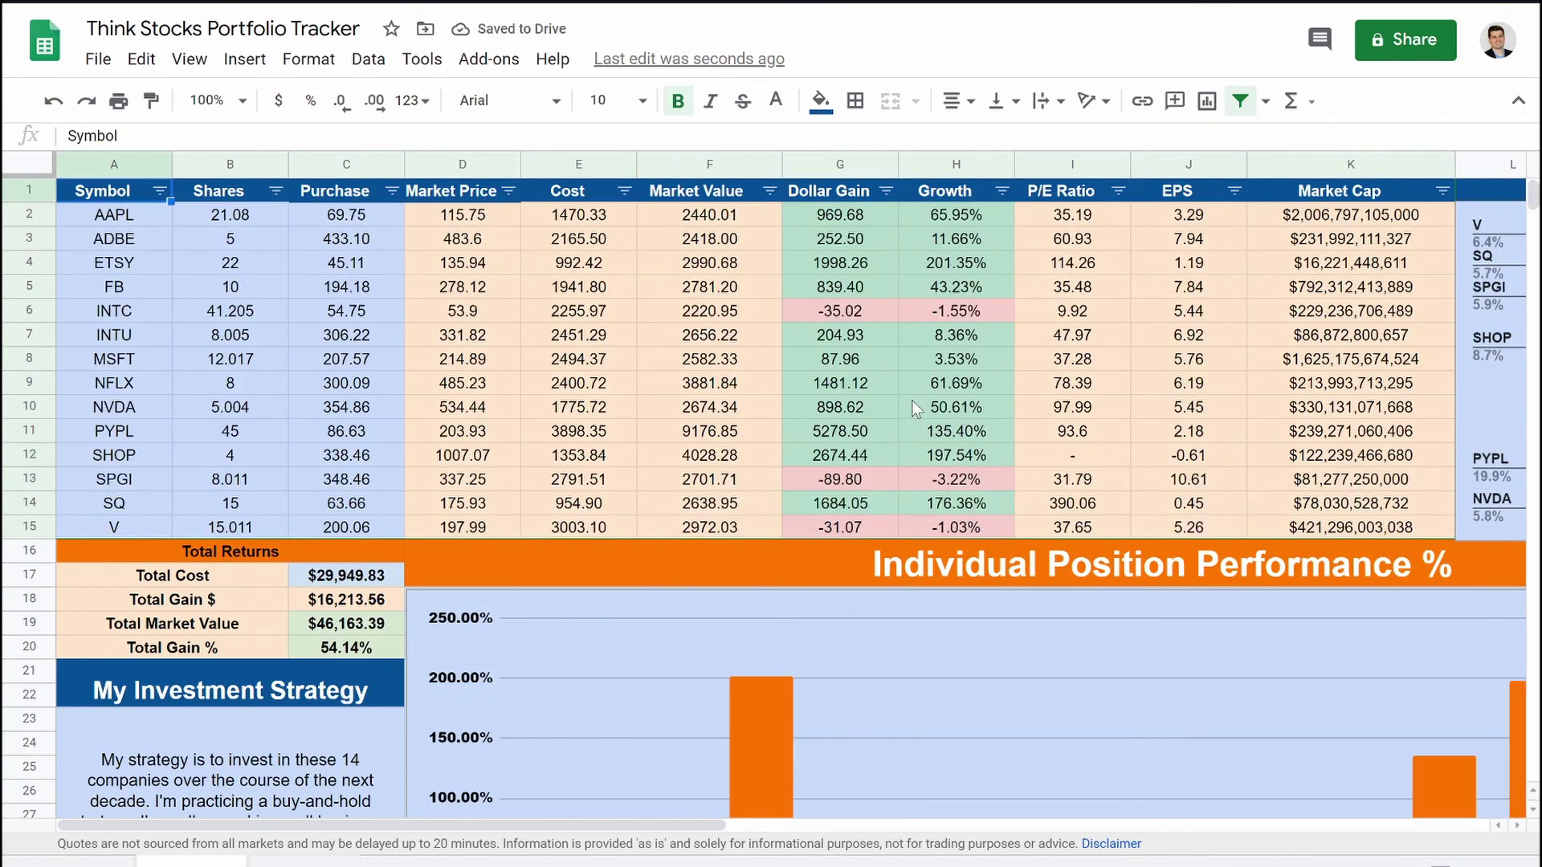
Step: Reduce the browser zoom to 75% to fit the table and both charts on screen
{"action": "left_click", "coordinate": [1521, 6]}
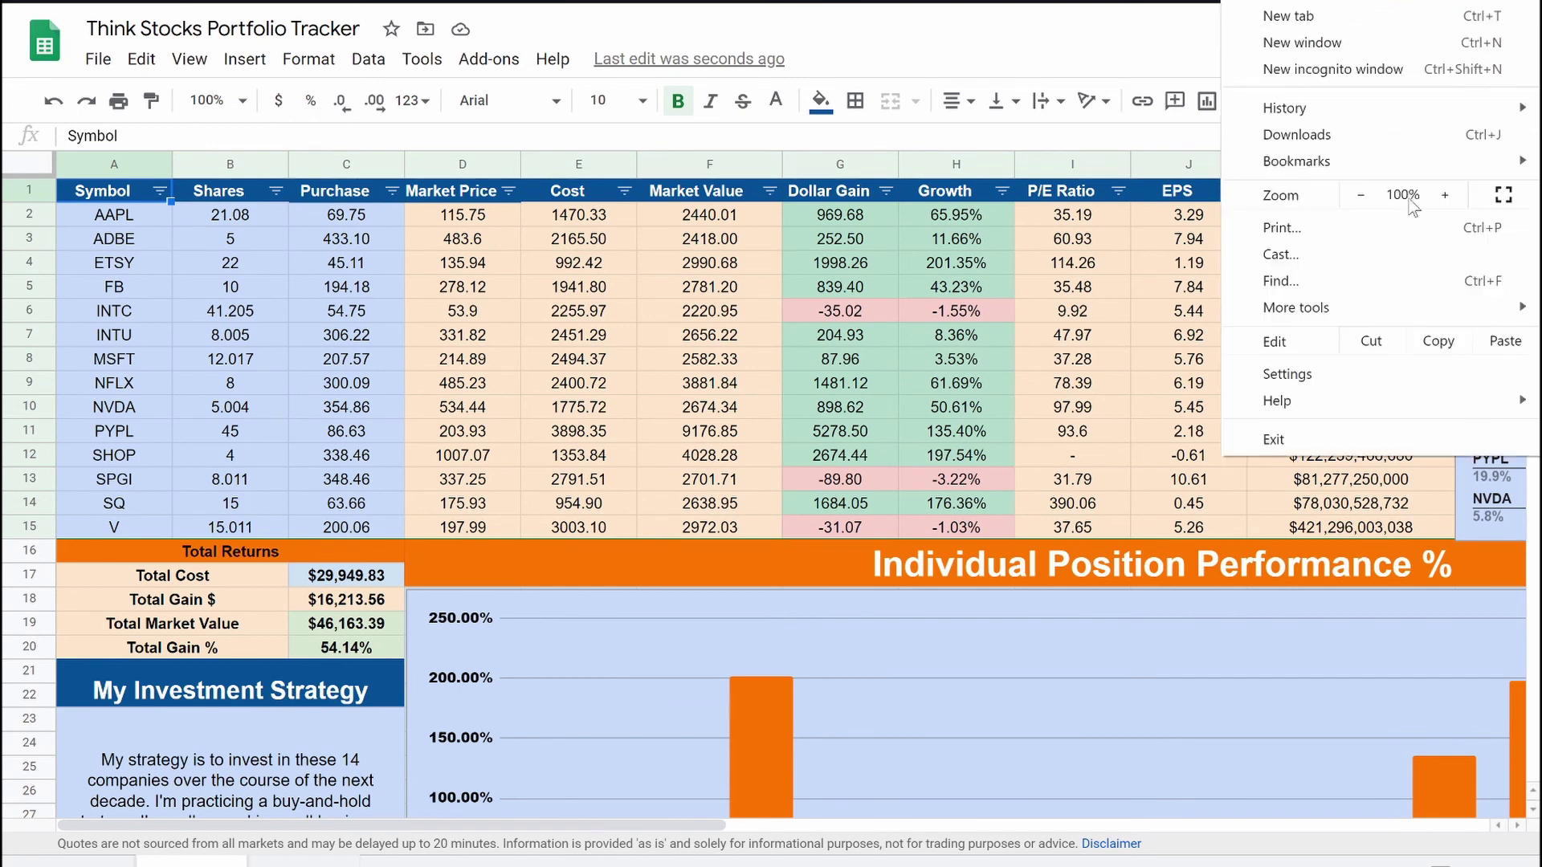
{"action": "left_click", "coordinate": [1361, 197]}
{"action": "left_click", "coordinate": [1361, 197]}
{"action": "left_click", "coordinate": [1360, 197]}
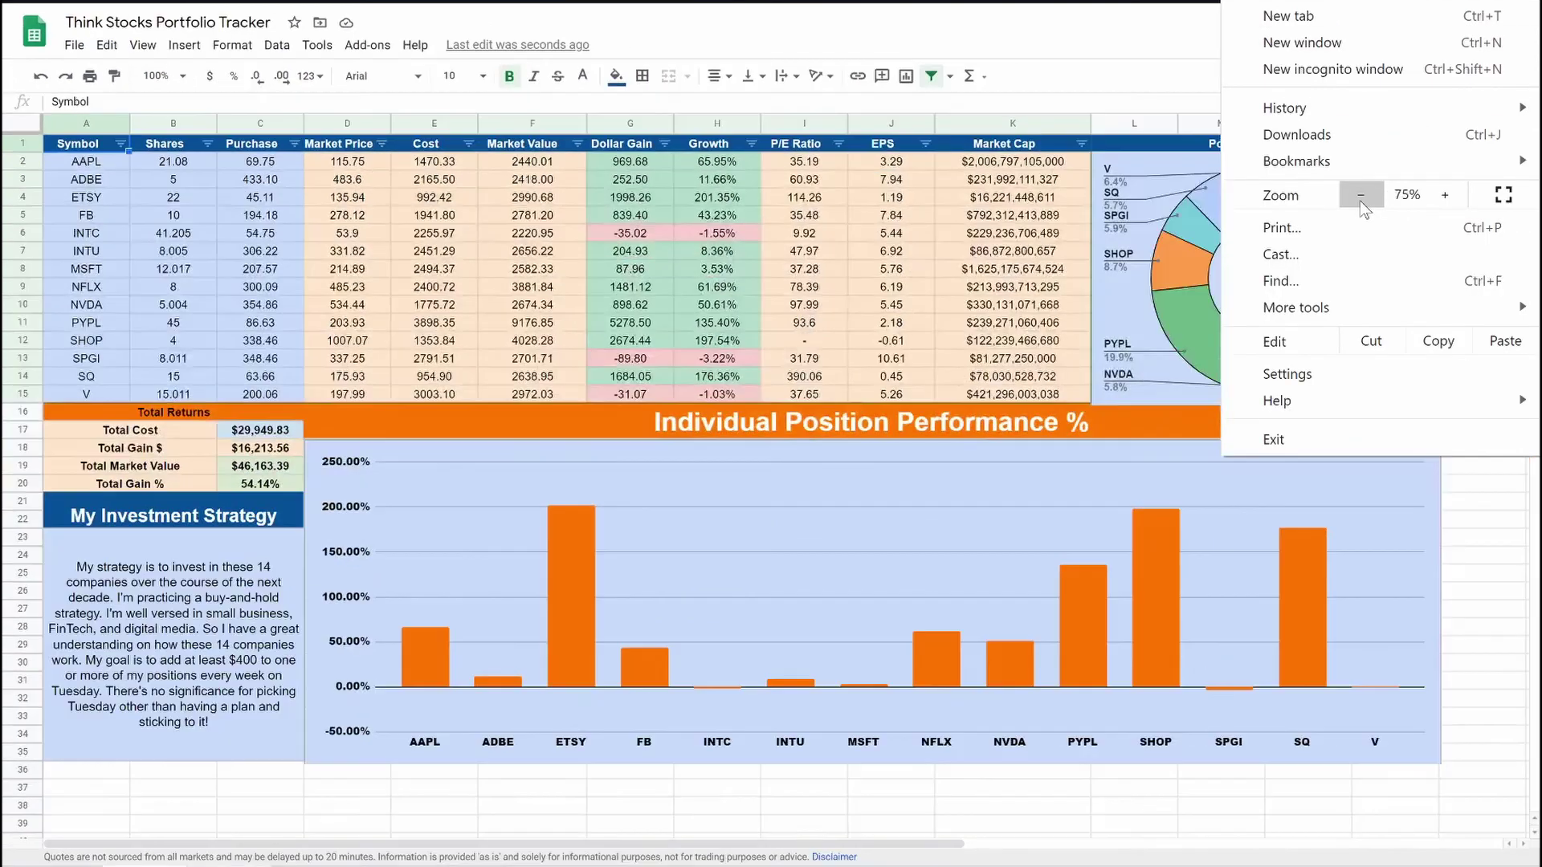
{"action": "left_click", "coordinate": [1484, 575]}
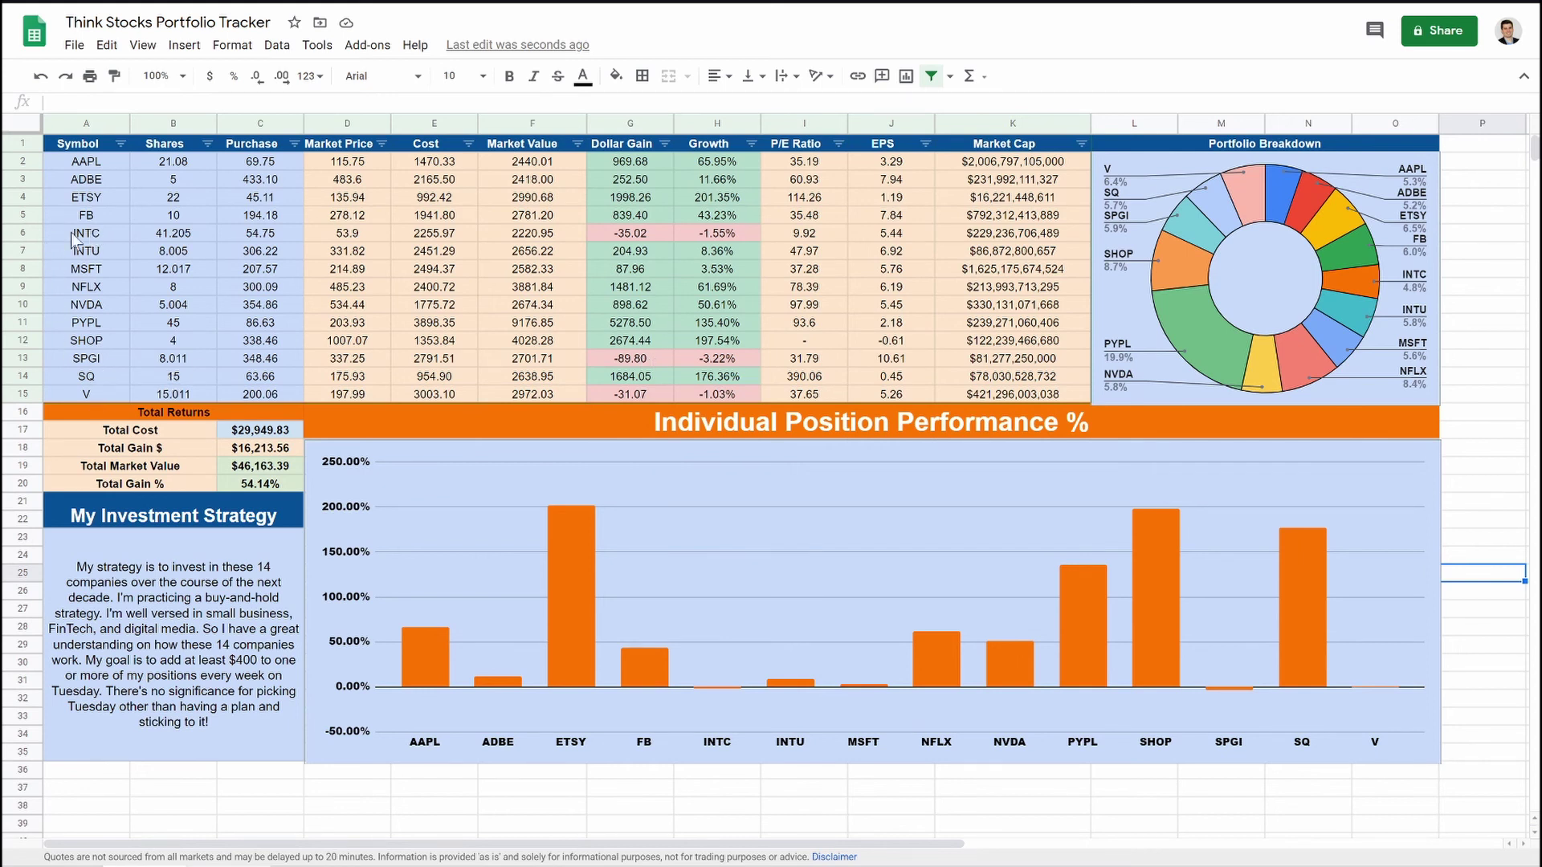
Step: Compare the INTC row and the Growth column with the performance chart, and return to the first tracker sheet to review its highlighting
{"action": "left_click", "coordinate": [32, 229]}
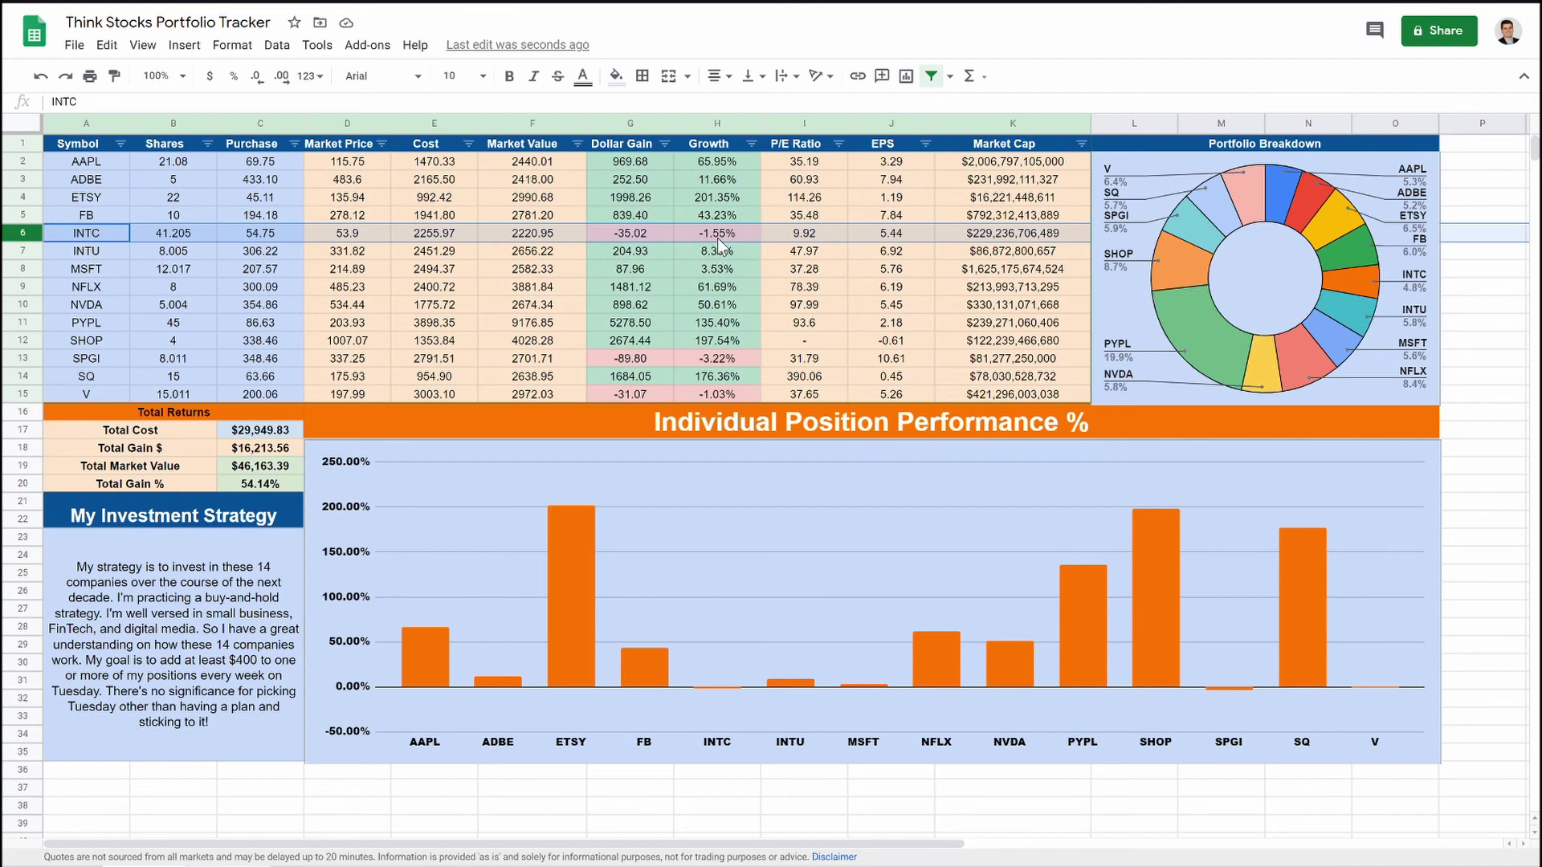
{"action": "left_click", "coordinate": [692, 239]}
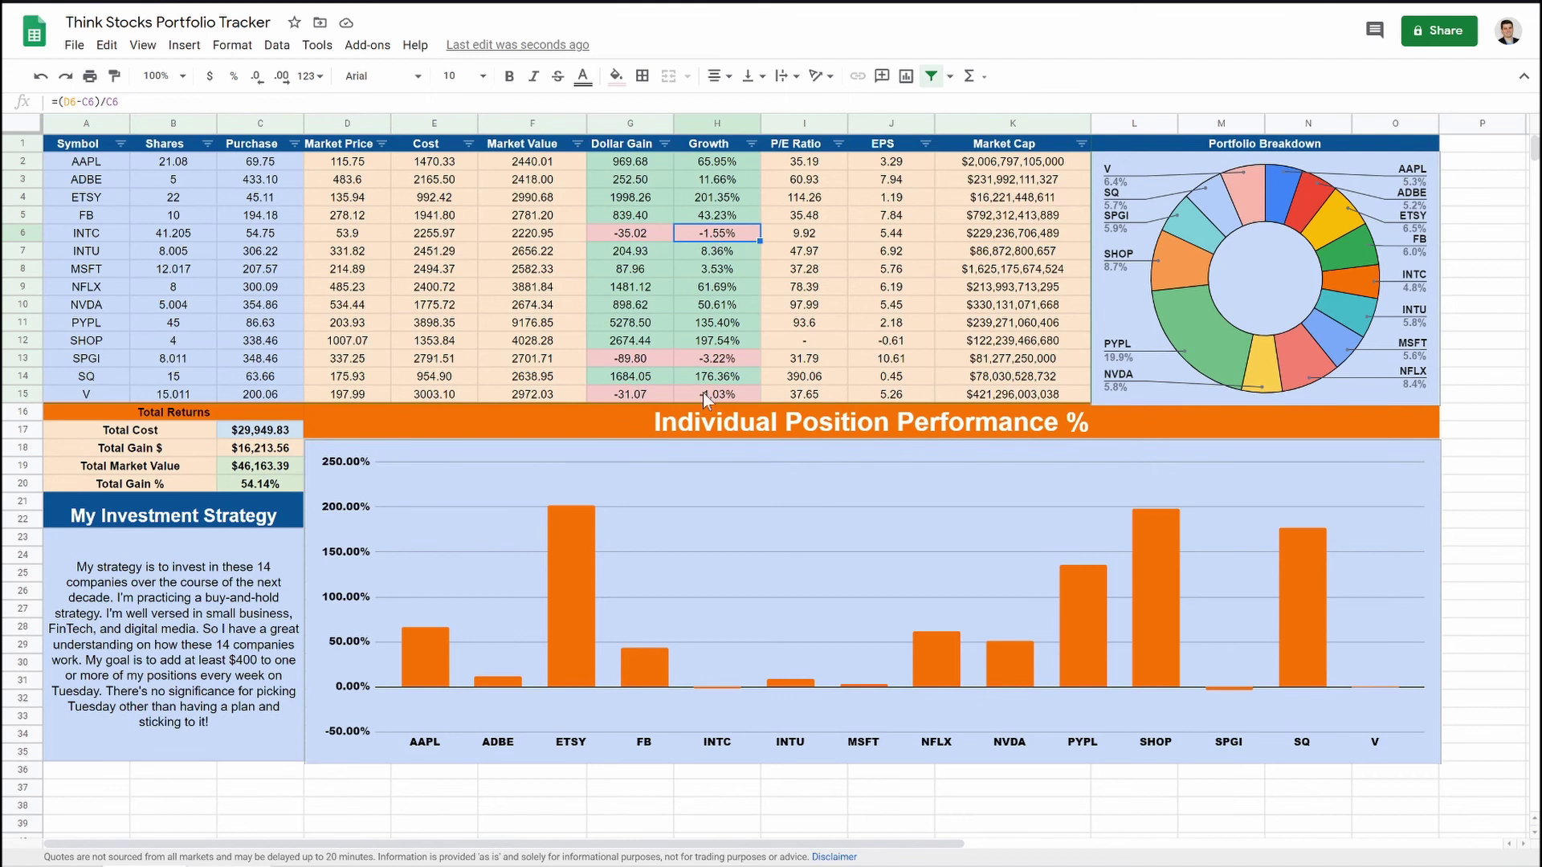
{"action": "left_click_drag", "start_coordinate": [705, 151], "coordinate": [732, 405]}
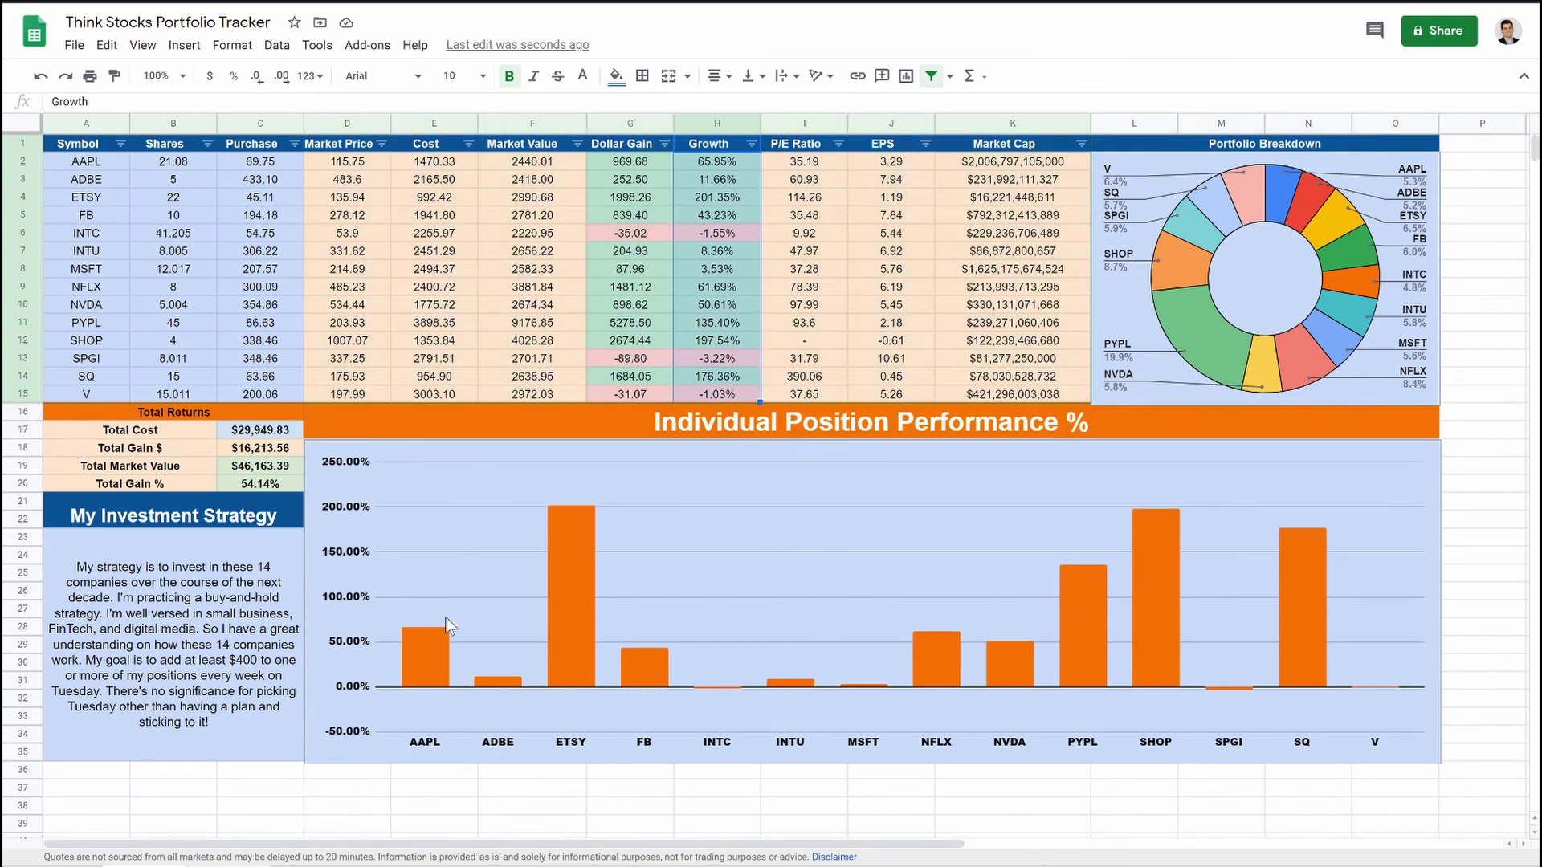
{"action": "left_click", "coordinate": [612, 255]}
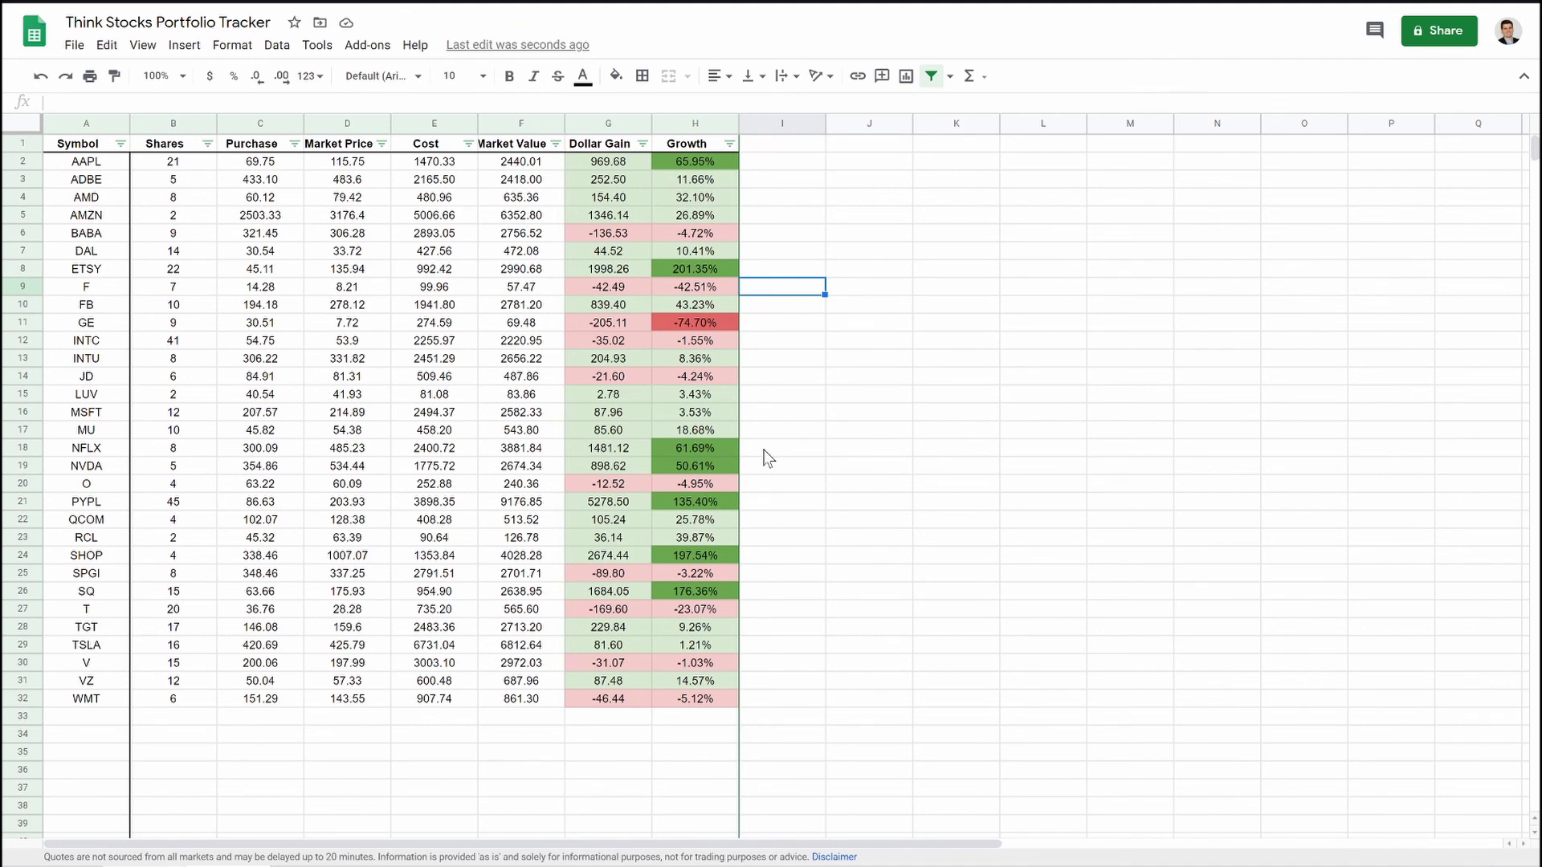
{"action": "scroll", "coordinate": [370, 484], "scroll_direction": "down", "scroll_amount": 1}
{"action": "scroll", "coordinate": [369, 484], "scroll_direction": "up", "scroll_amount": 1}
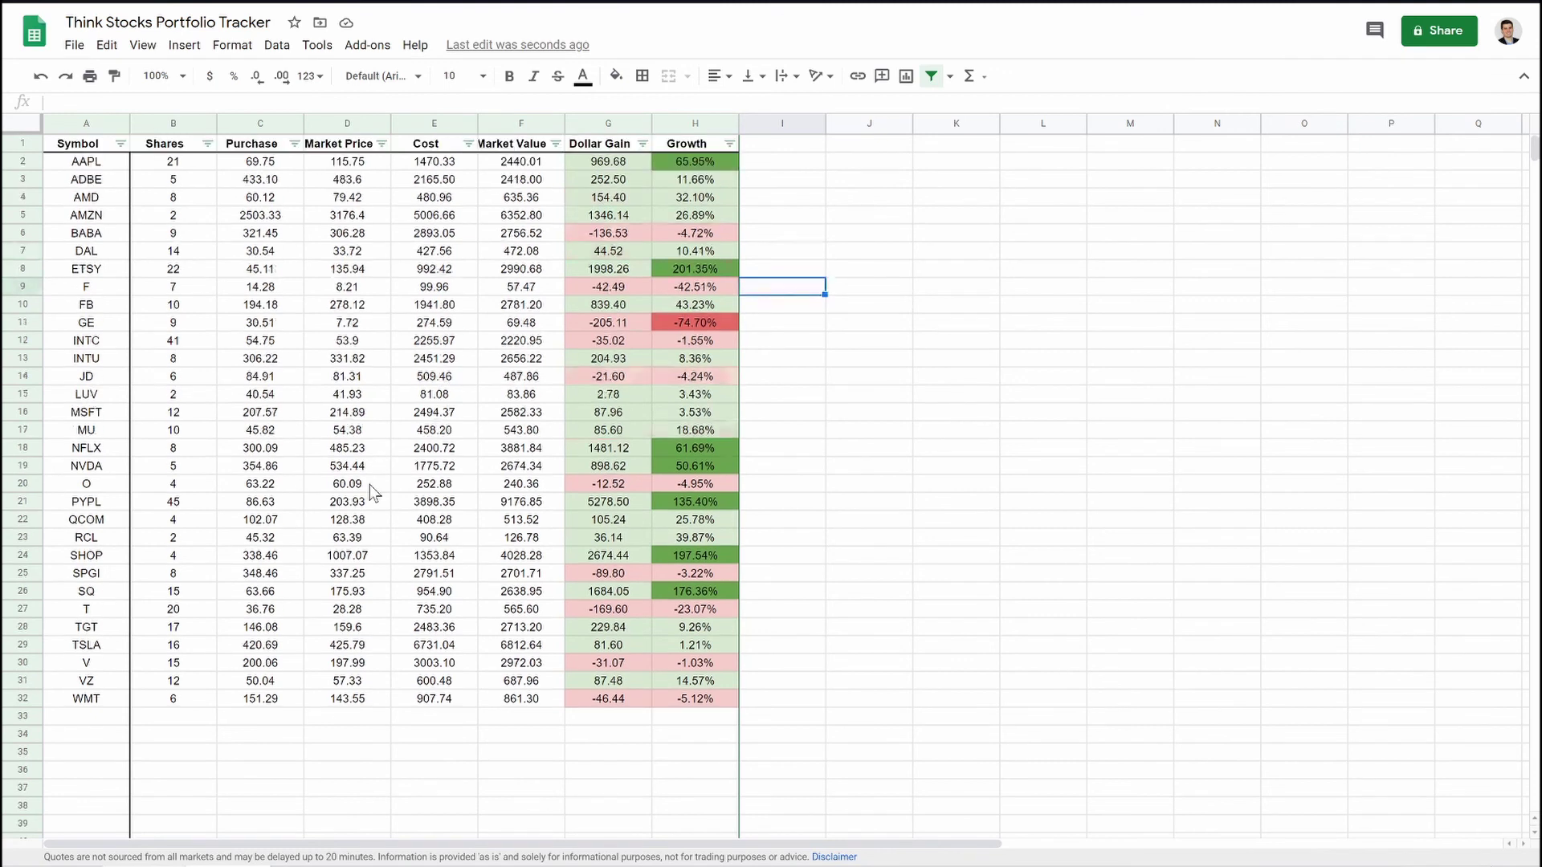